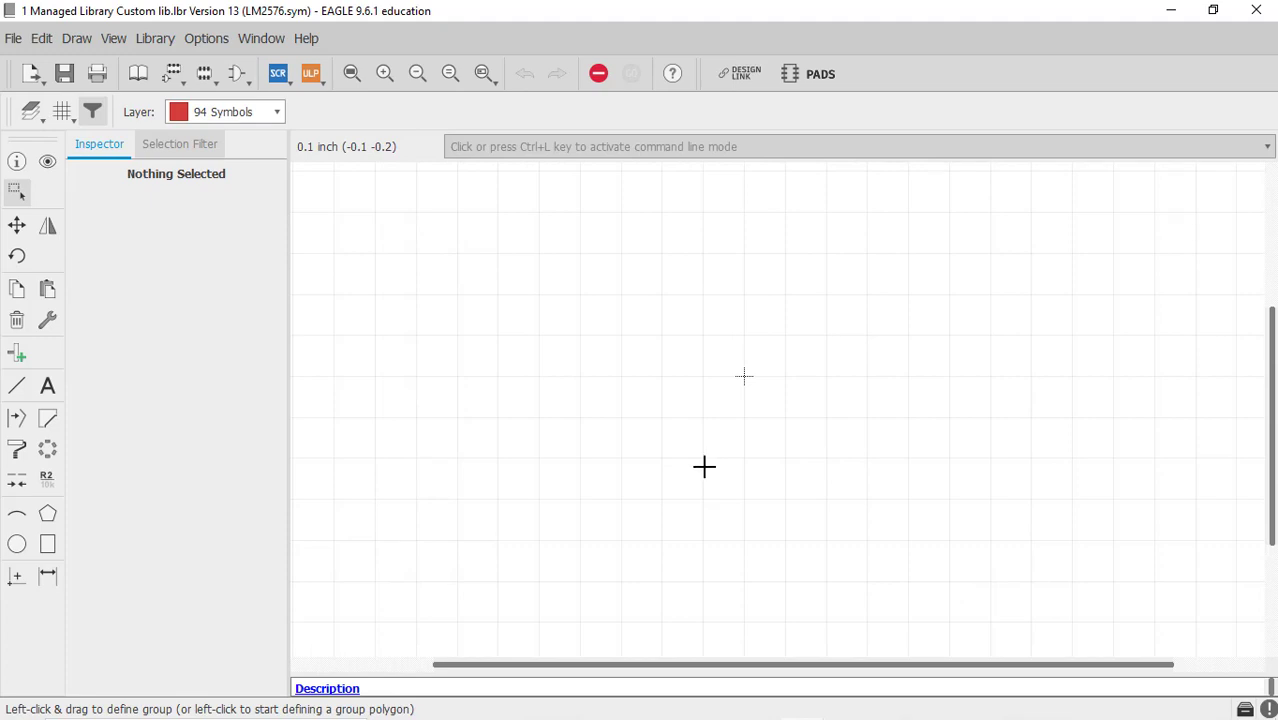
Step: Draw the symbol body as a closed rectangular line outline about 0.6 by 0.4 inch, centred on the origin
click(18, 387)
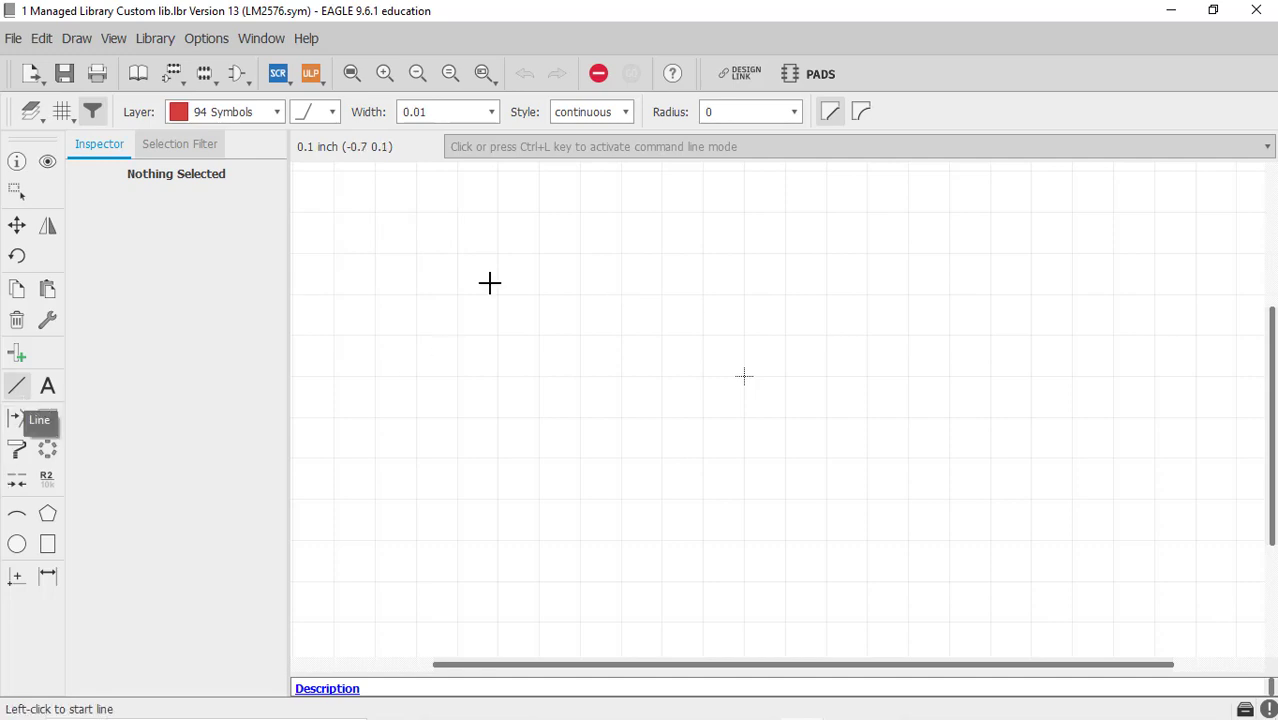
click(619, 295)
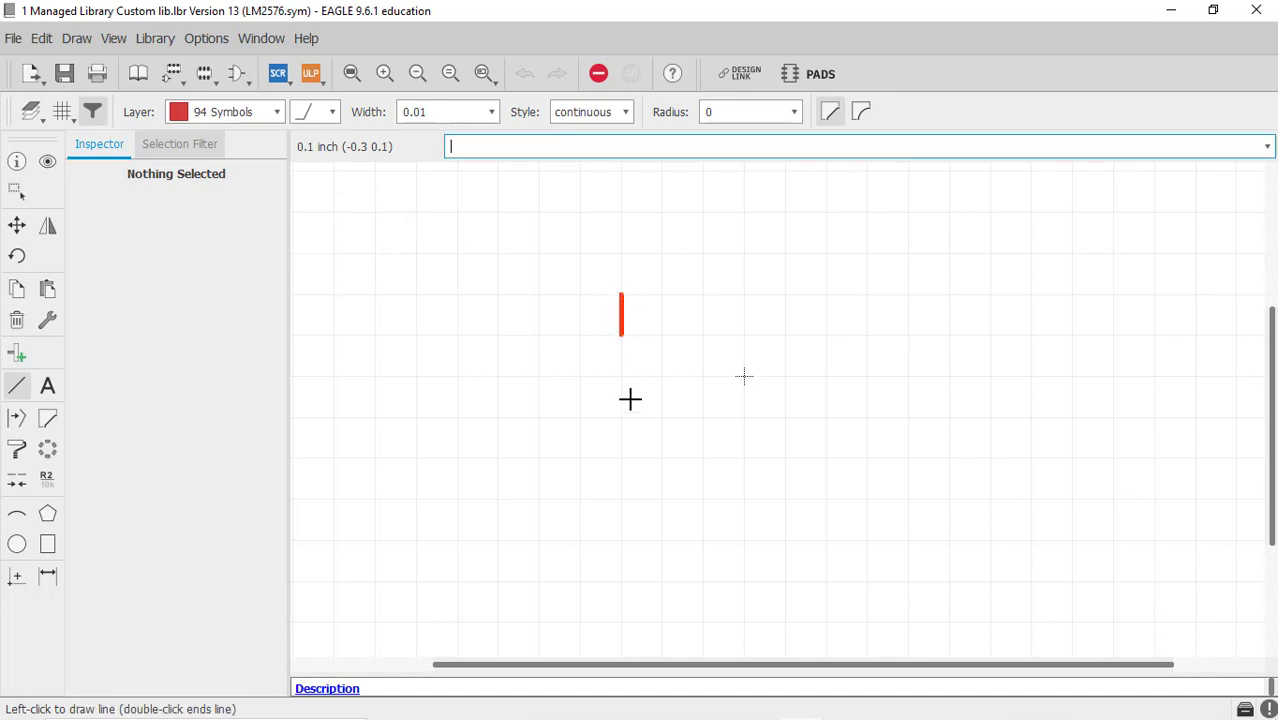
click(619, 458)
click(866, 458)
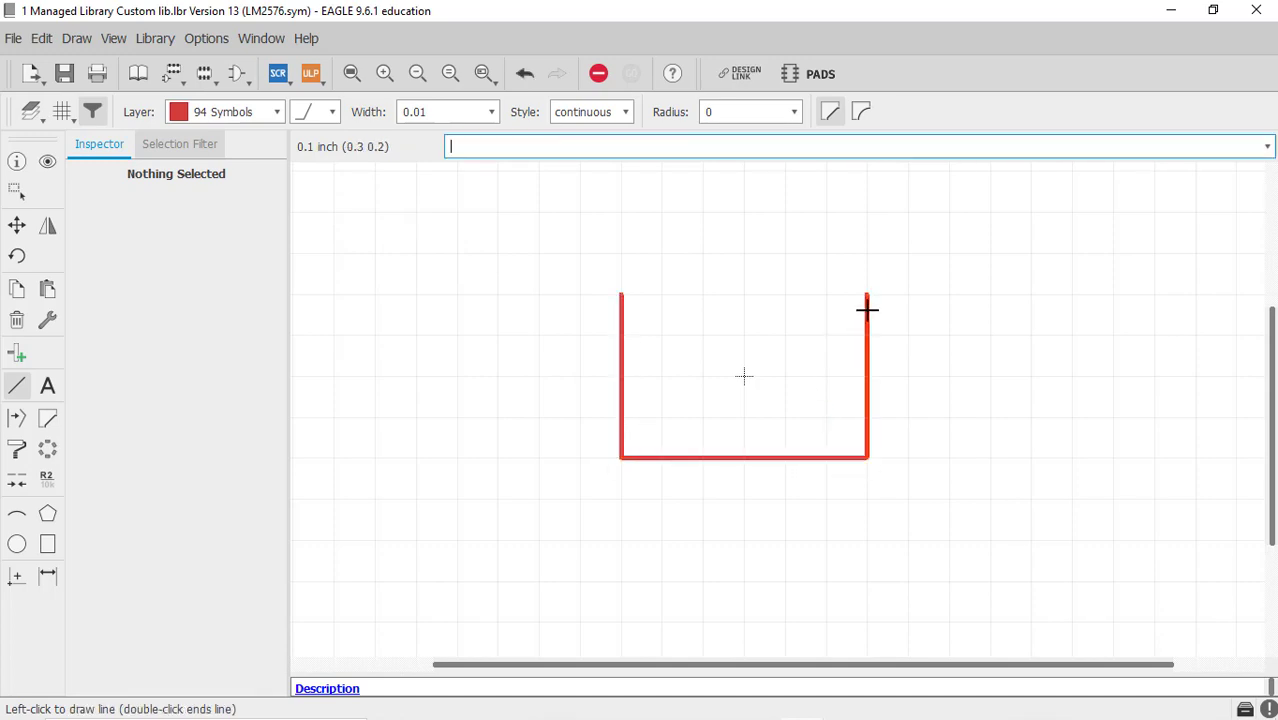
click(867, 295)
double_click(619, 295)
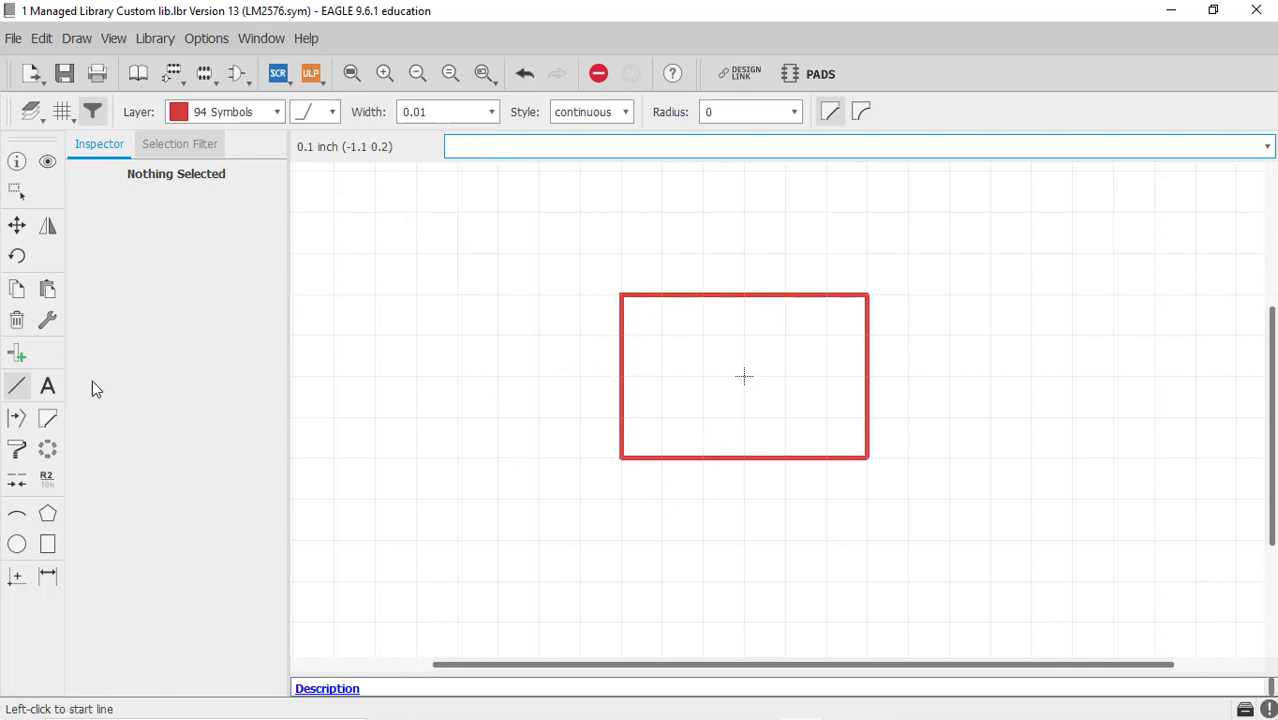
Step: Place a pin with direction pas and both names displayed at (-0.4, 0.1), touching the body's left edge
click(16, 355)
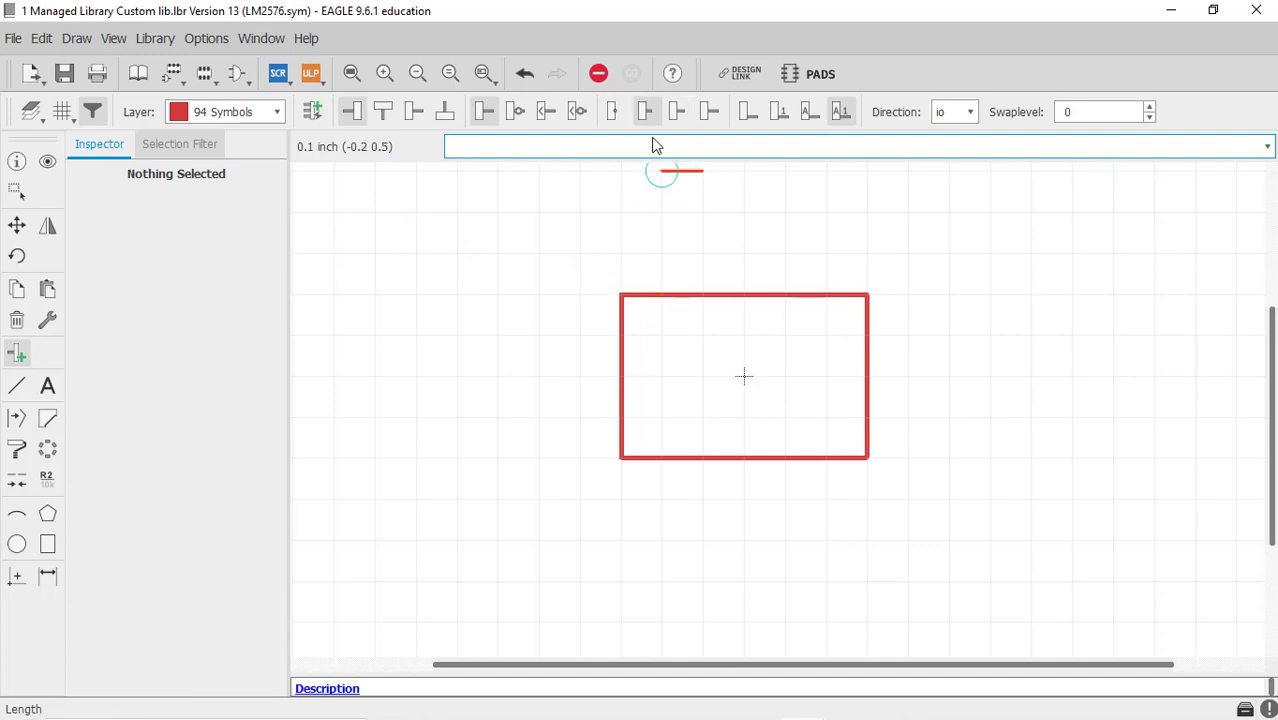
click(840, 114)
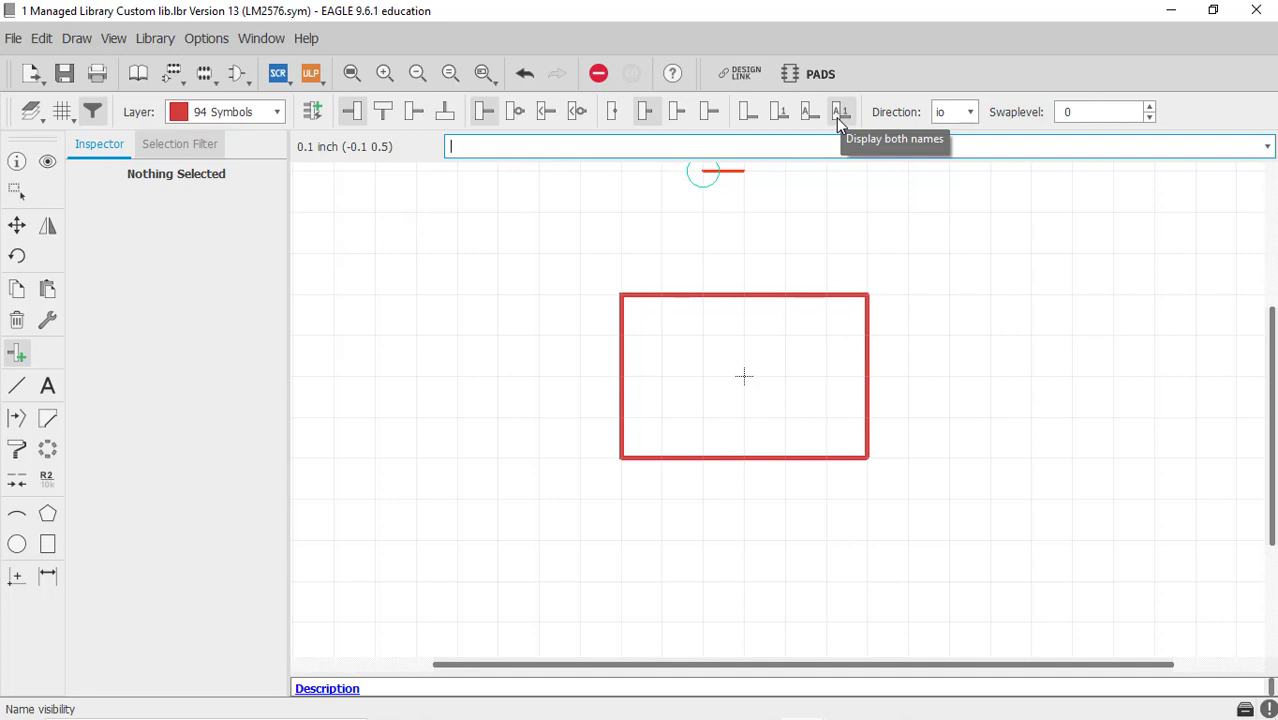
click(970, 114)
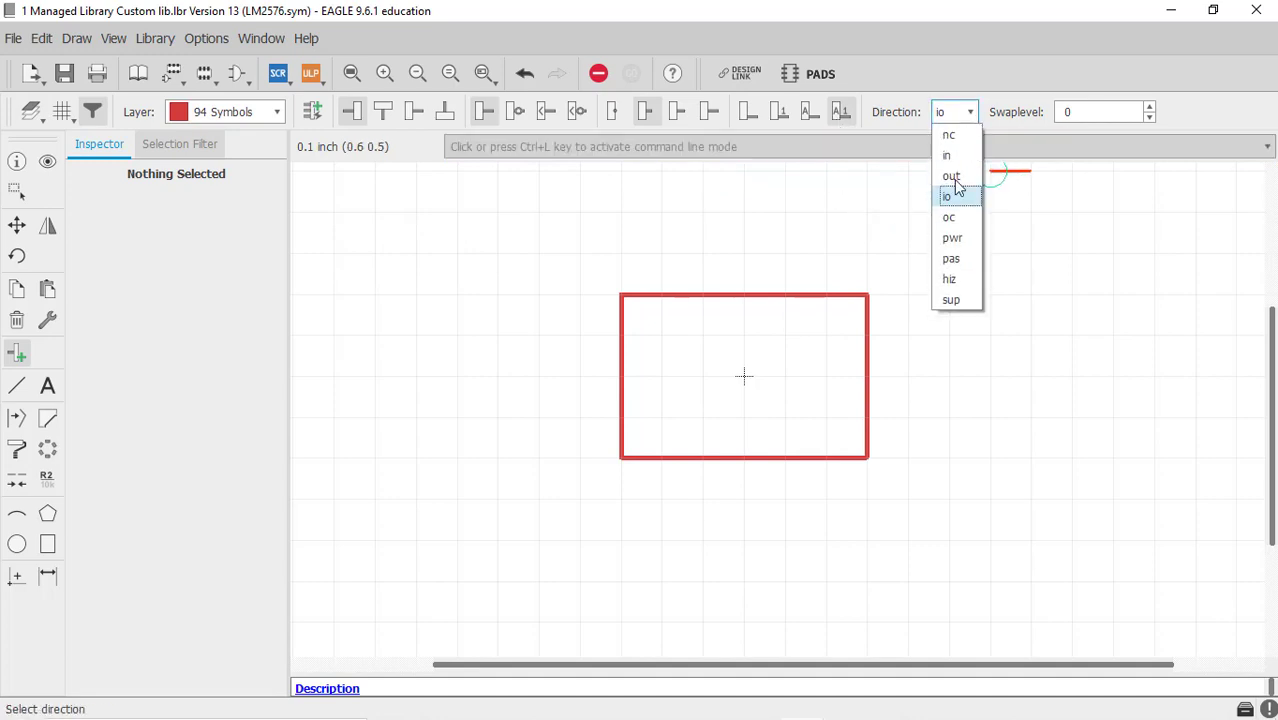
click(950, 258)
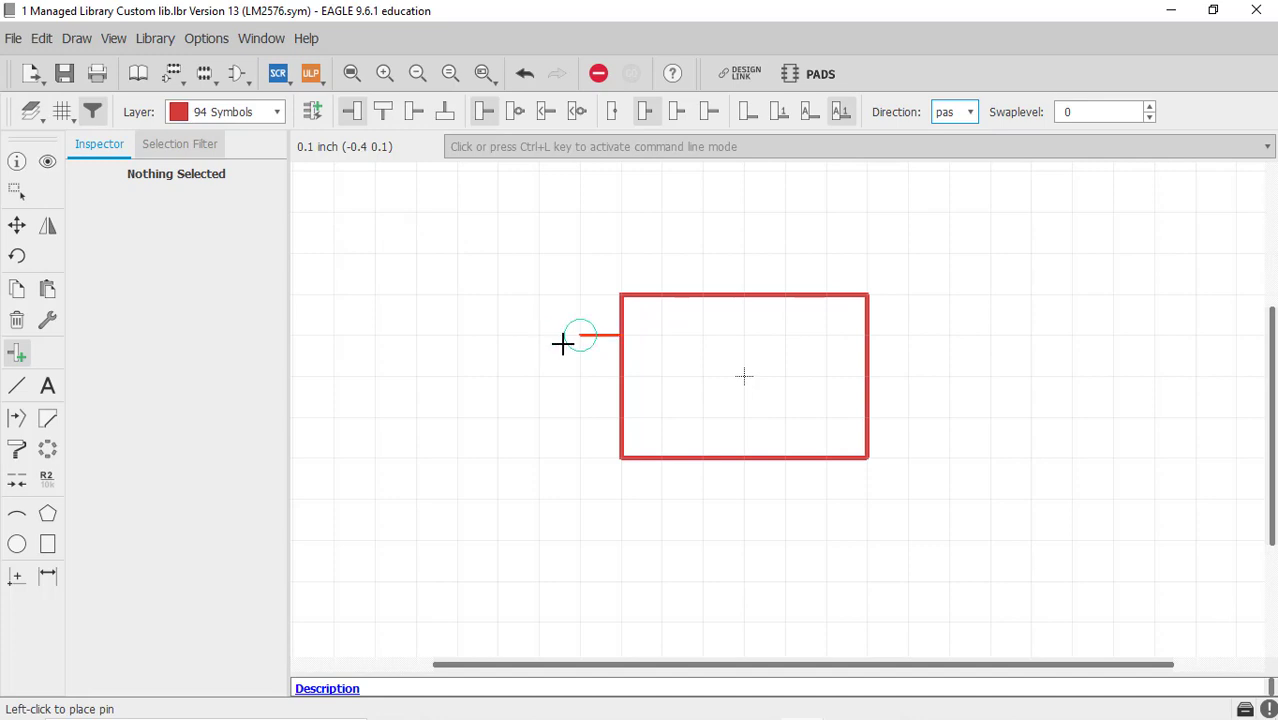
click(562, 343)
Step: Add a pin facing the body's right edge at (0.4, -0.1) and two upright pins below it at (-0.2, -0.3) and (0.1, -0.3)
right_click(918, 438)
right_click(920, 437)
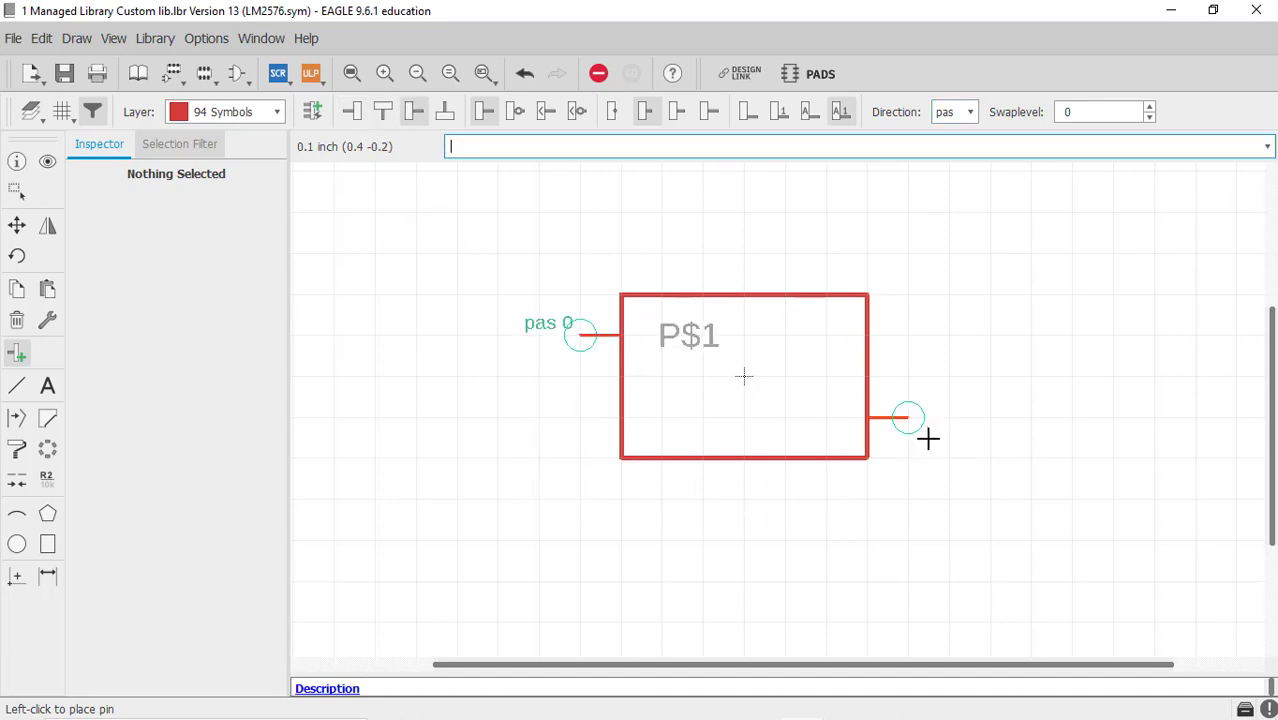
click(924, 417)
right_click(647, 528)
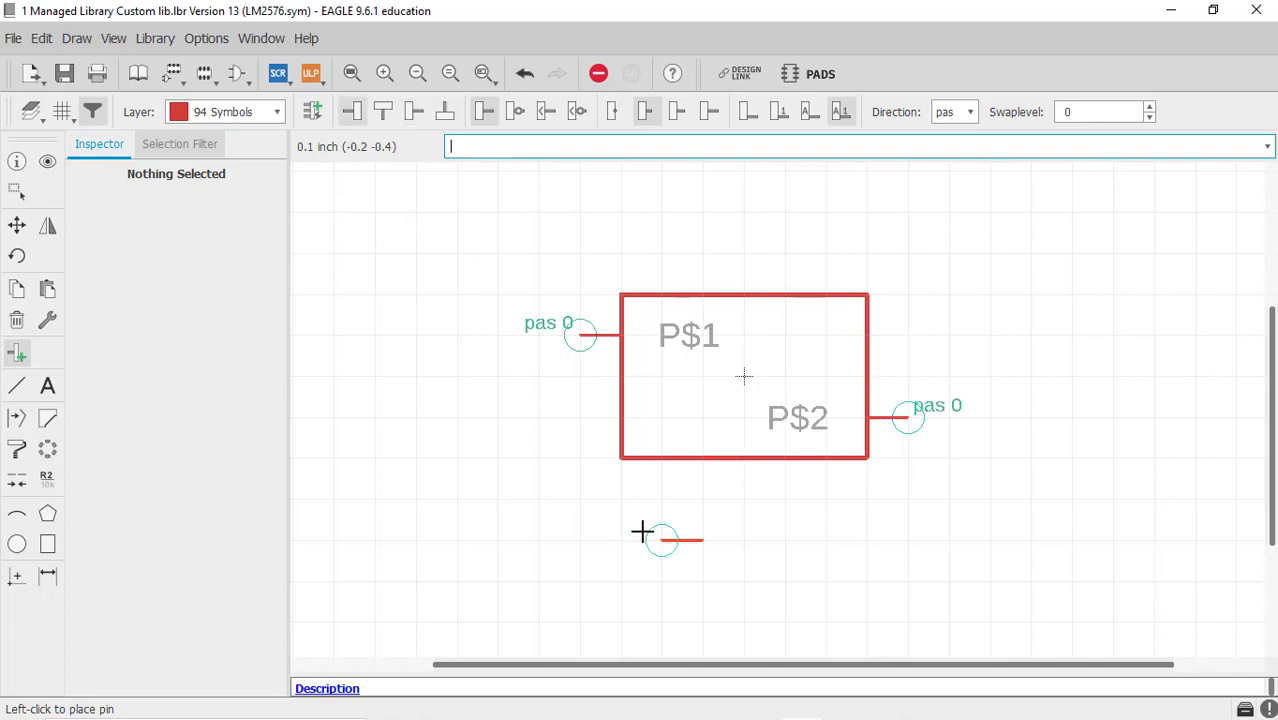
right_click(645, 531)
click(667, 499)
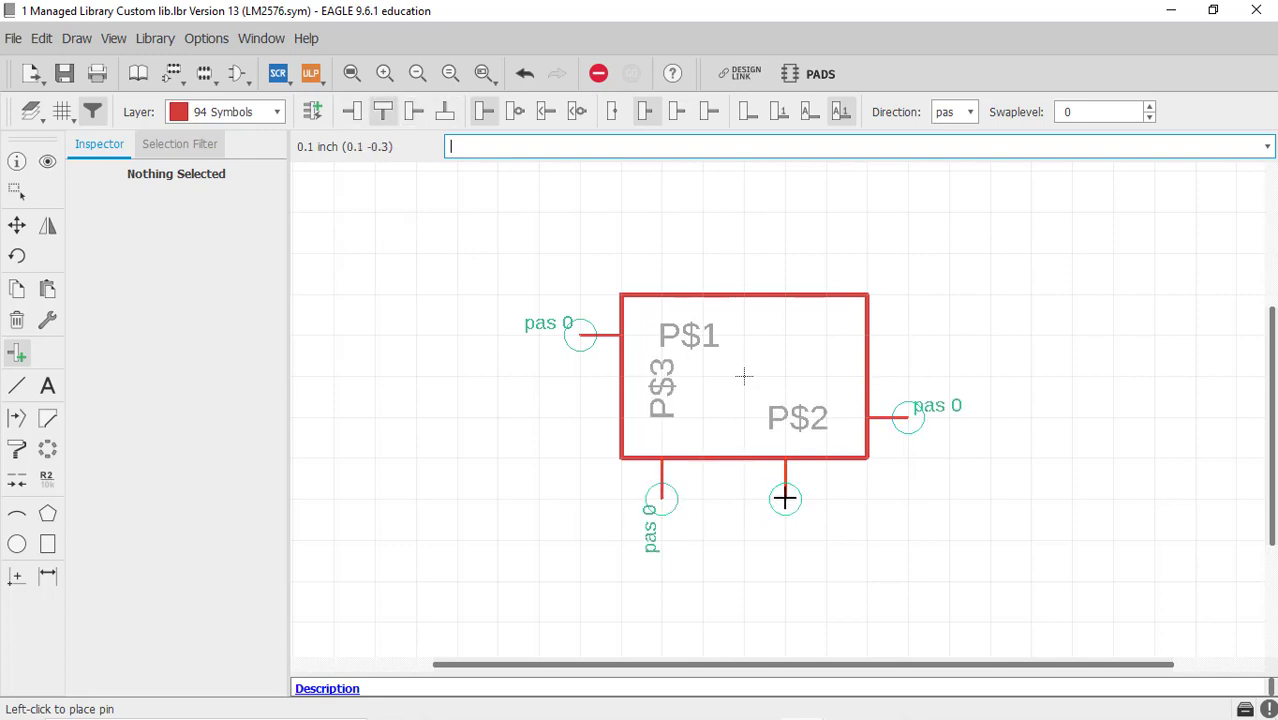
click(780, 497)
Step: Rotate the next pin to face the body's right edge and place it at (0.4, 0.1)
right_click(1022, 320)
right_click(1018, 321)
right_click(957, 318)
right_click(959, 317)
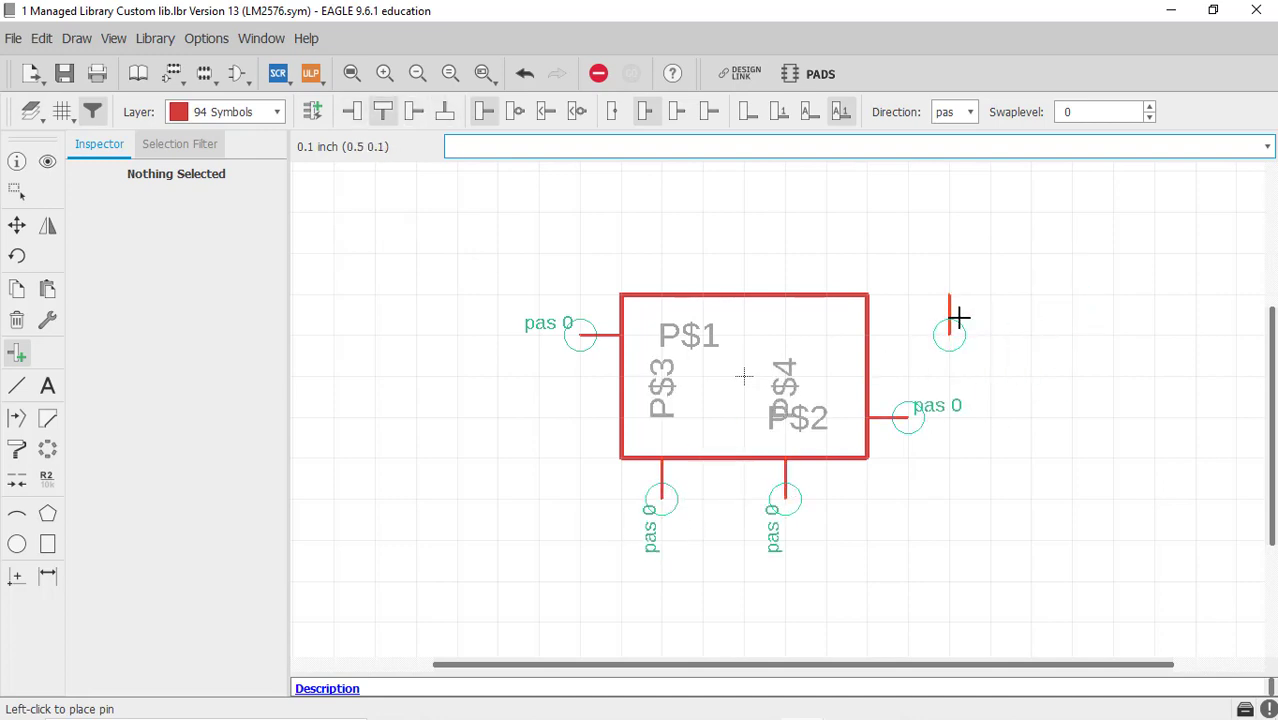
right_click(938, 314)
click(912, 320)
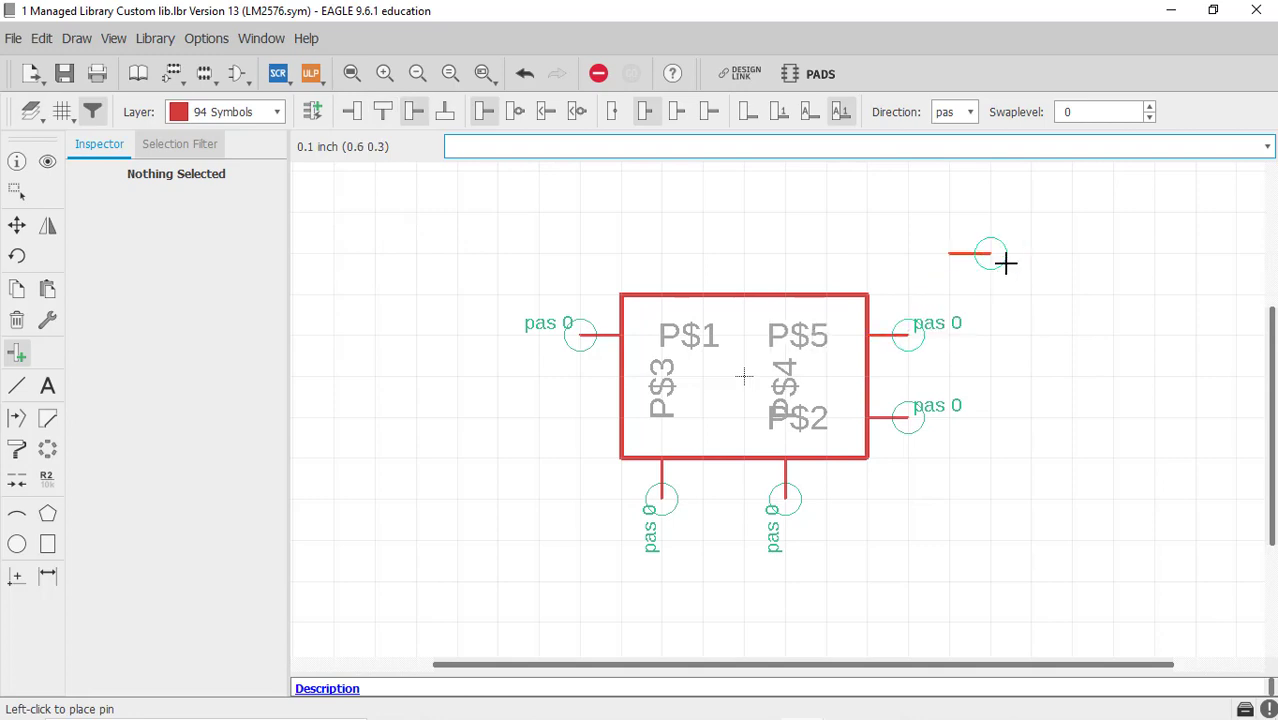
Step: Place a sixth pin, rotated upright, under the body's bottom edge at (-0.1, -0.3) and finish placing pins
right_click(855, 482)
right_click(851, 488)
right_click(850, 488)
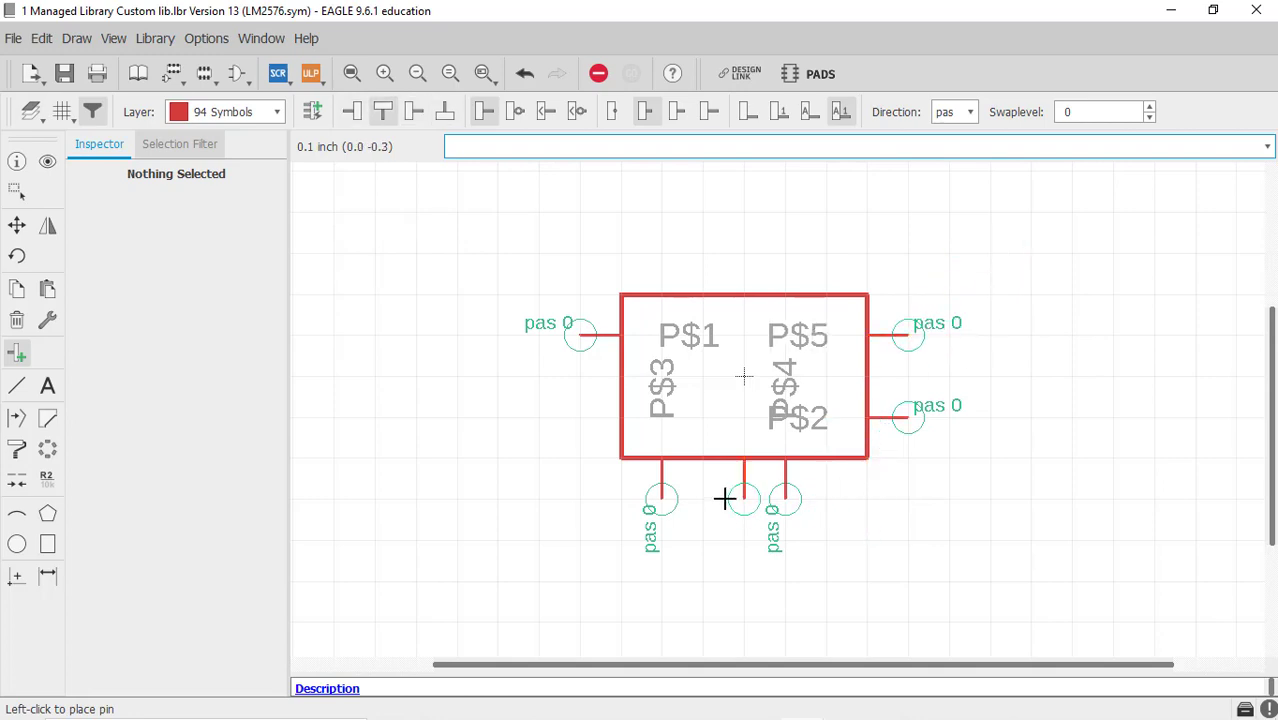
click(722, 497)
key(Escape)
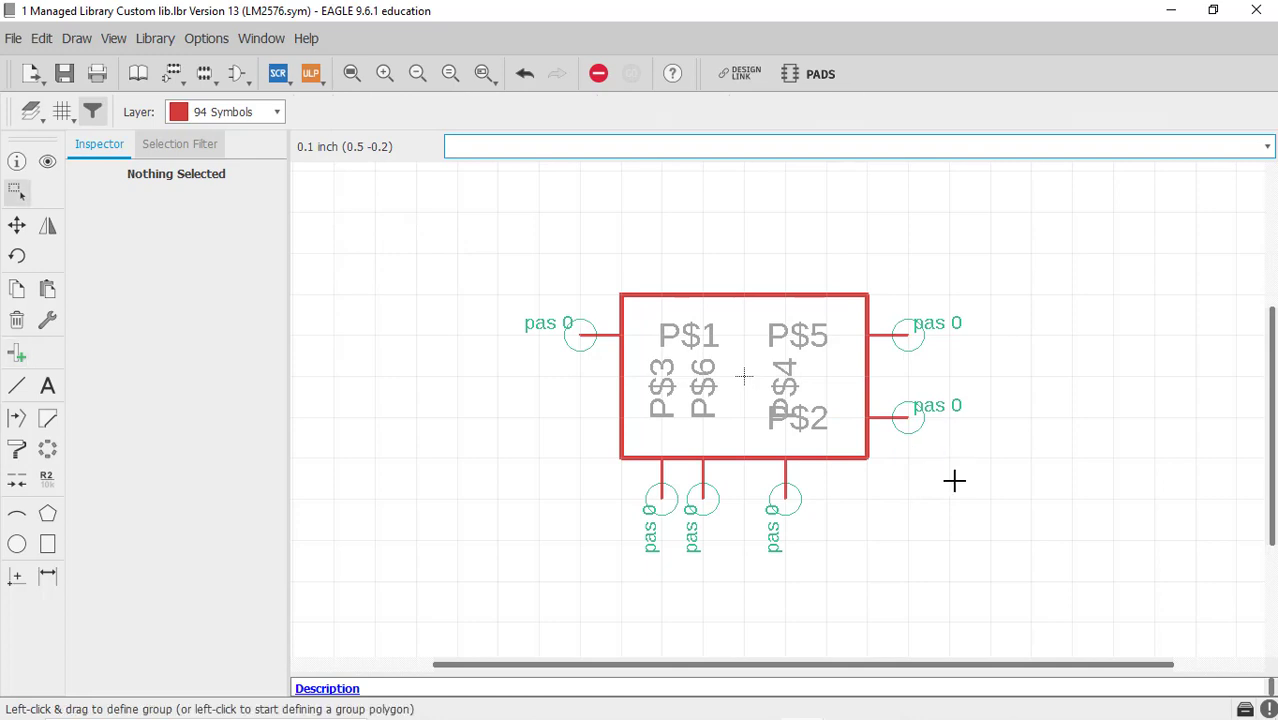
Step: Rename the pin on the body's left edge to VIN in its properties
scroll(505, 365, down, 4)
scroll(522, 420, up, 3)
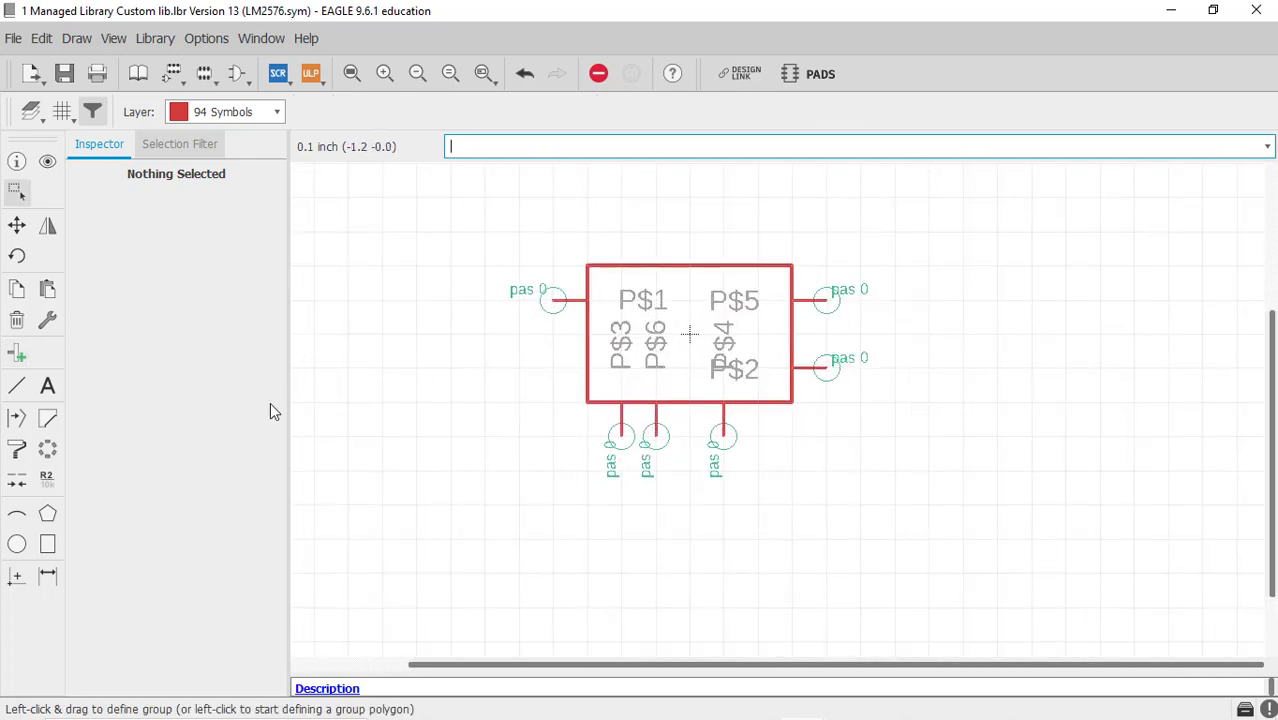
scroll(553, 333, up, 1)
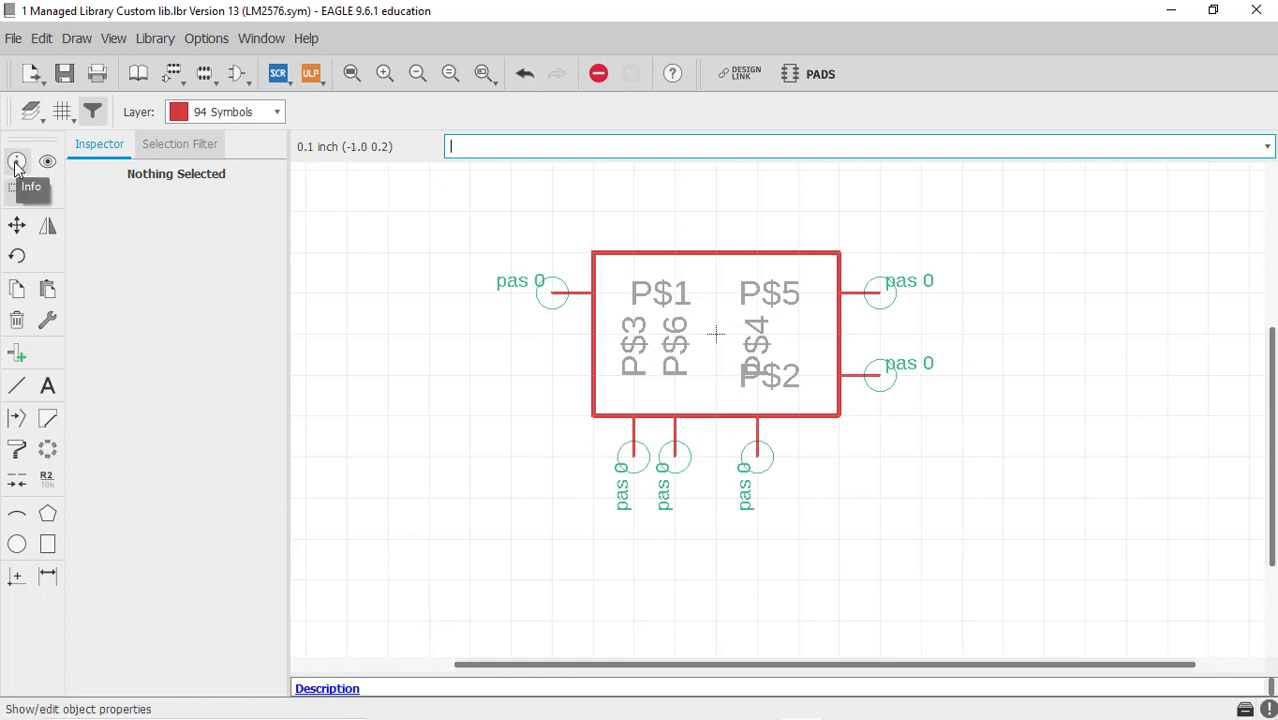
click(17, 163)
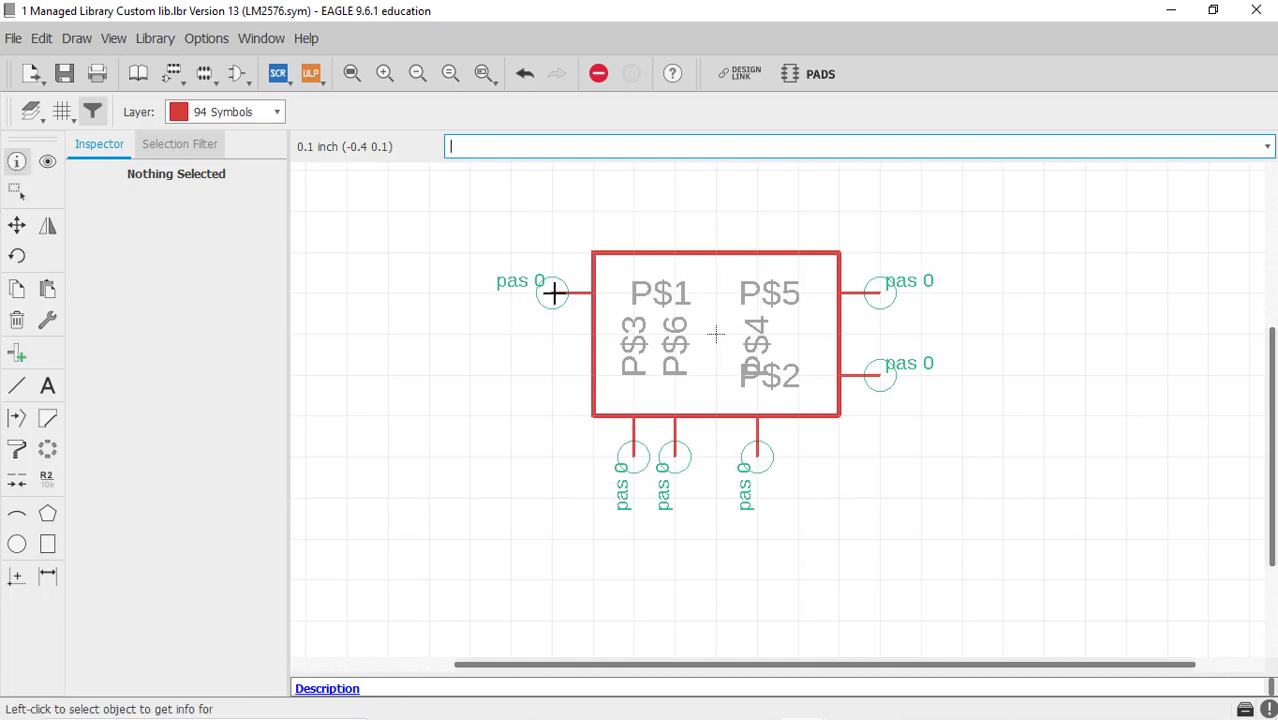
click(553, 292)
drag(899, 192, 790, 188)
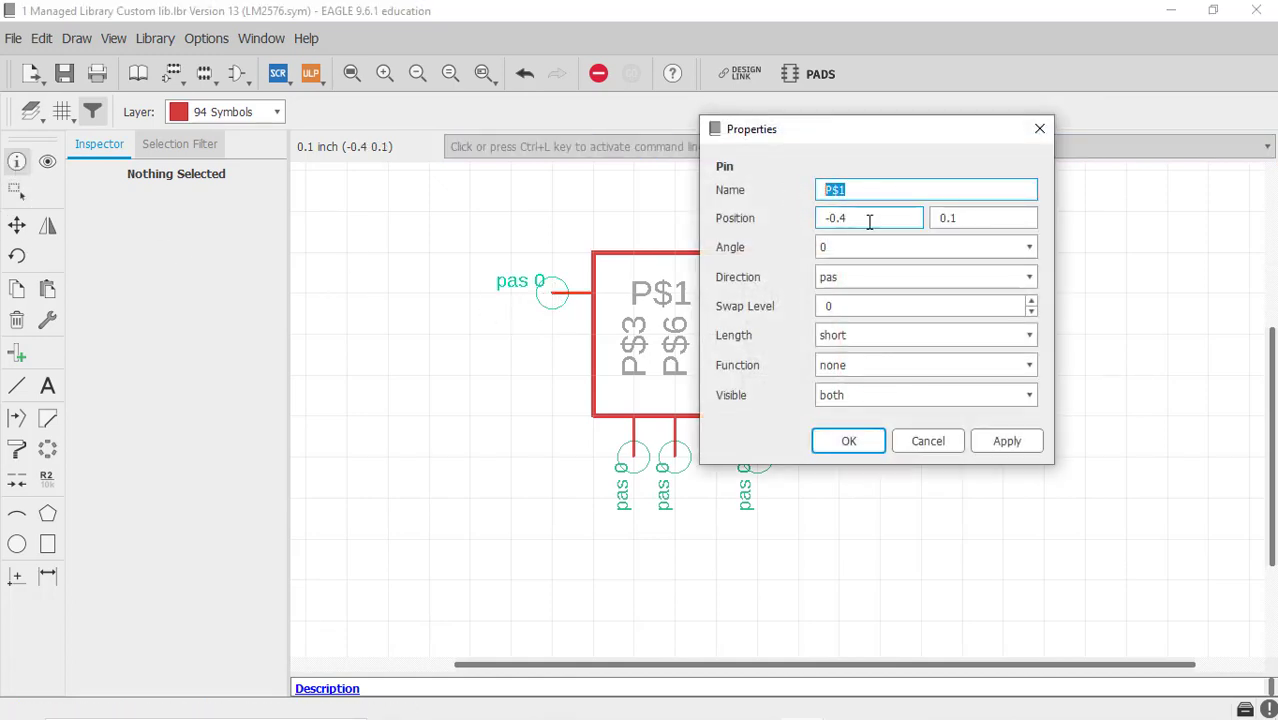
text(VIN)
click(836, 452)
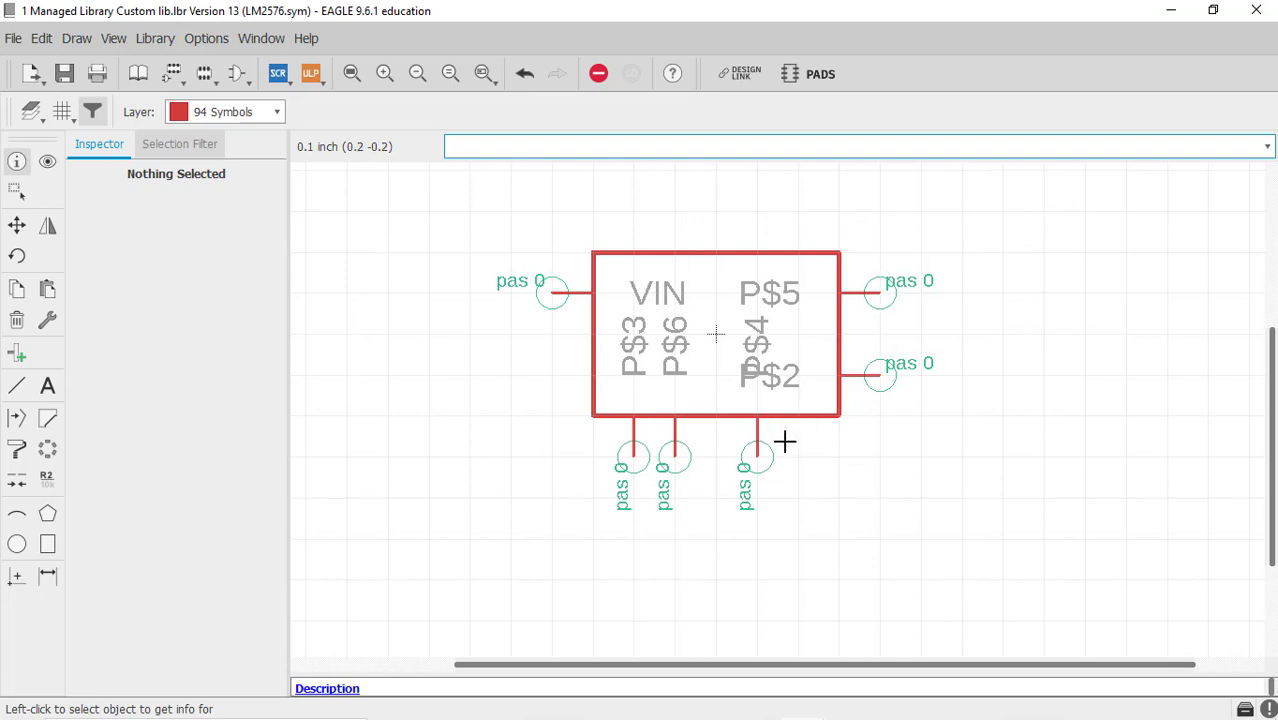
Step: Rename the lower pin on the body's right edge to OUT and the leftmost bottom pin to GND
click(877, 378)
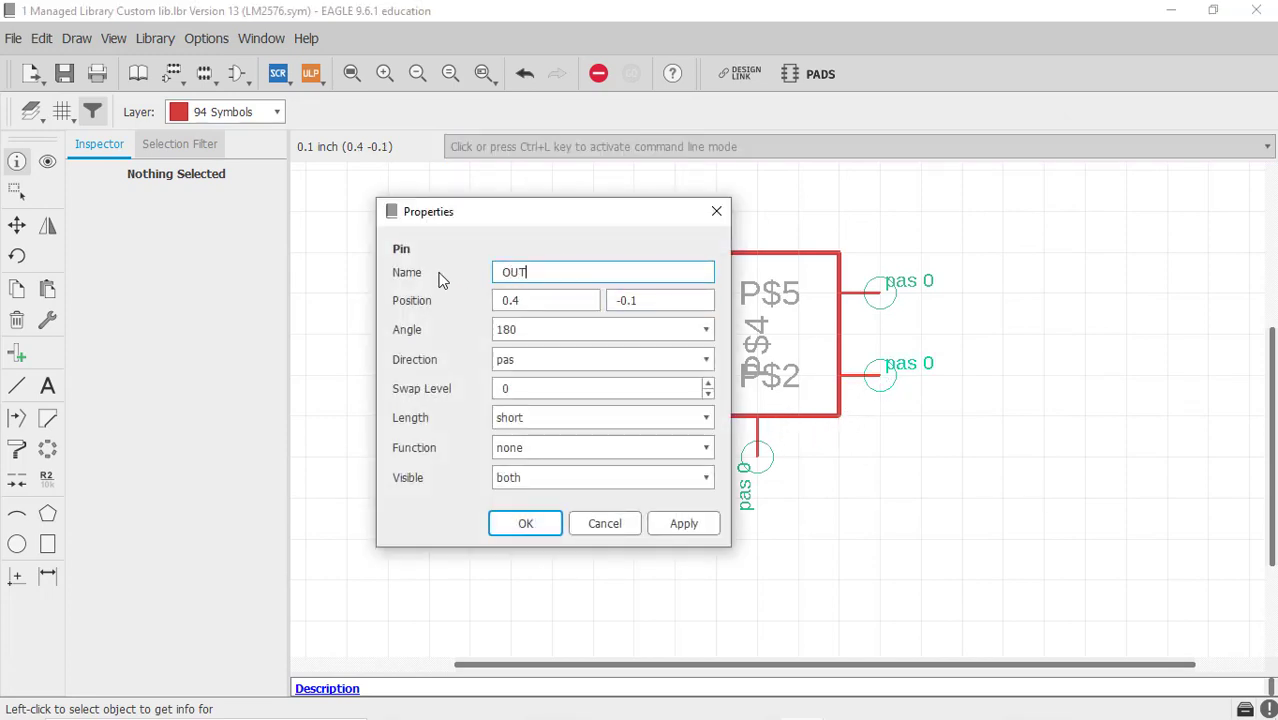
text(OUT)
click(525, 523)
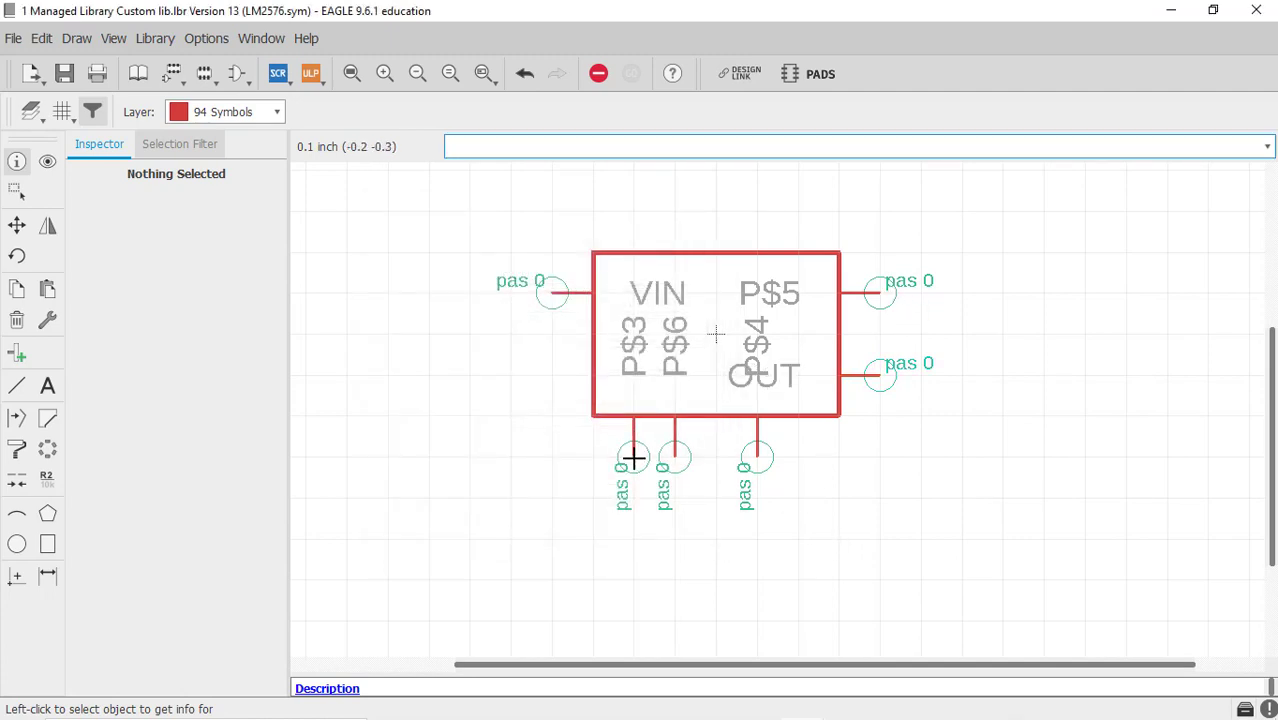
click(633, 458)
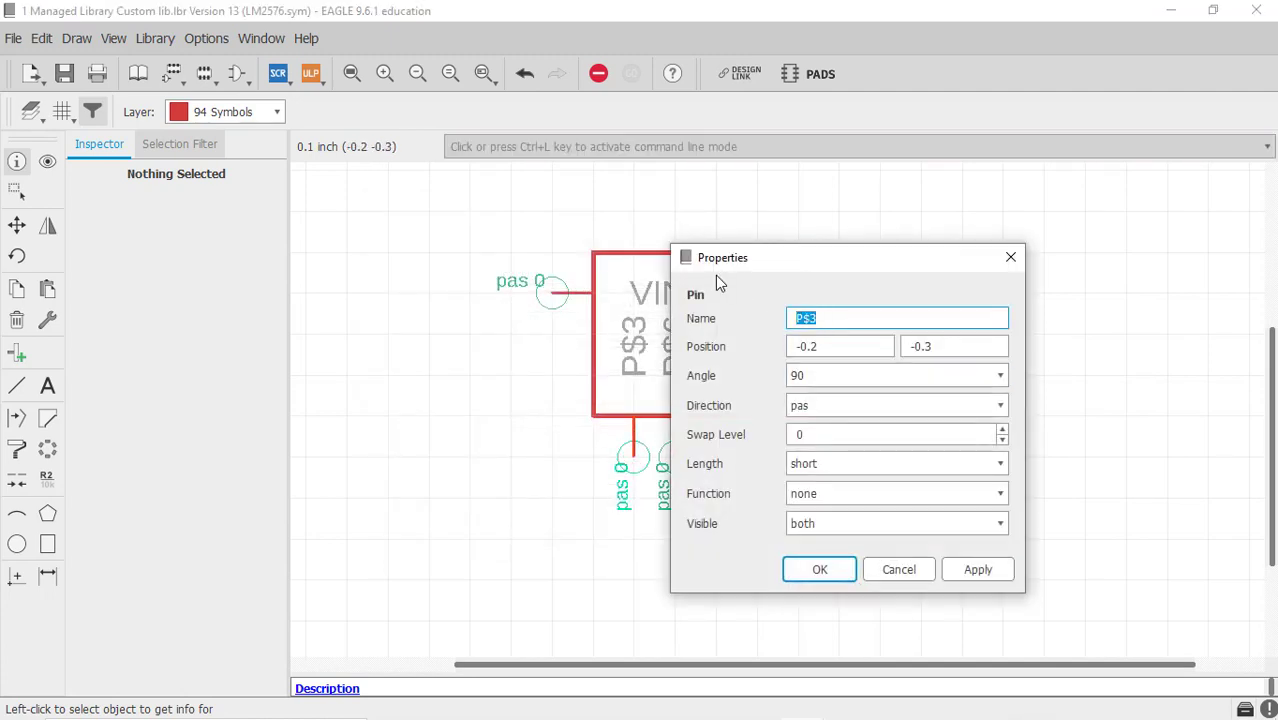
text(GND)
key(Return)
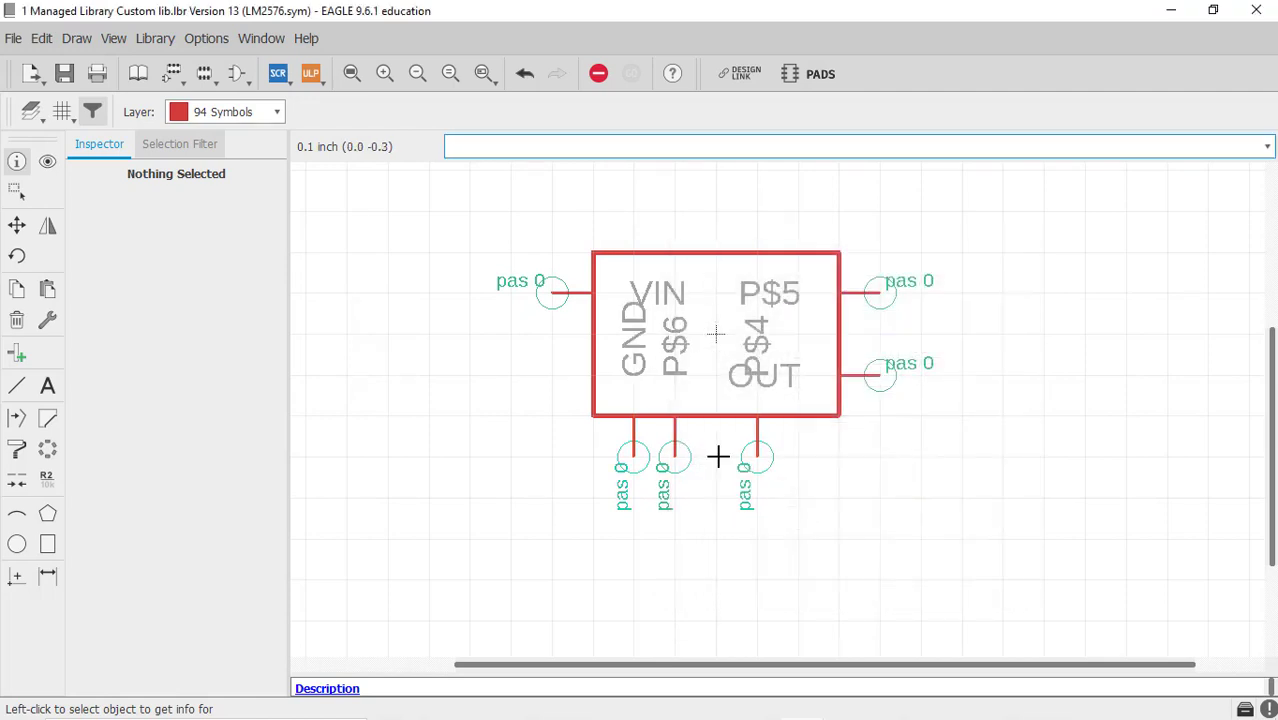
Step: Rename the upper pin on the body's right edge to FEEDBACK
click(879, 293)
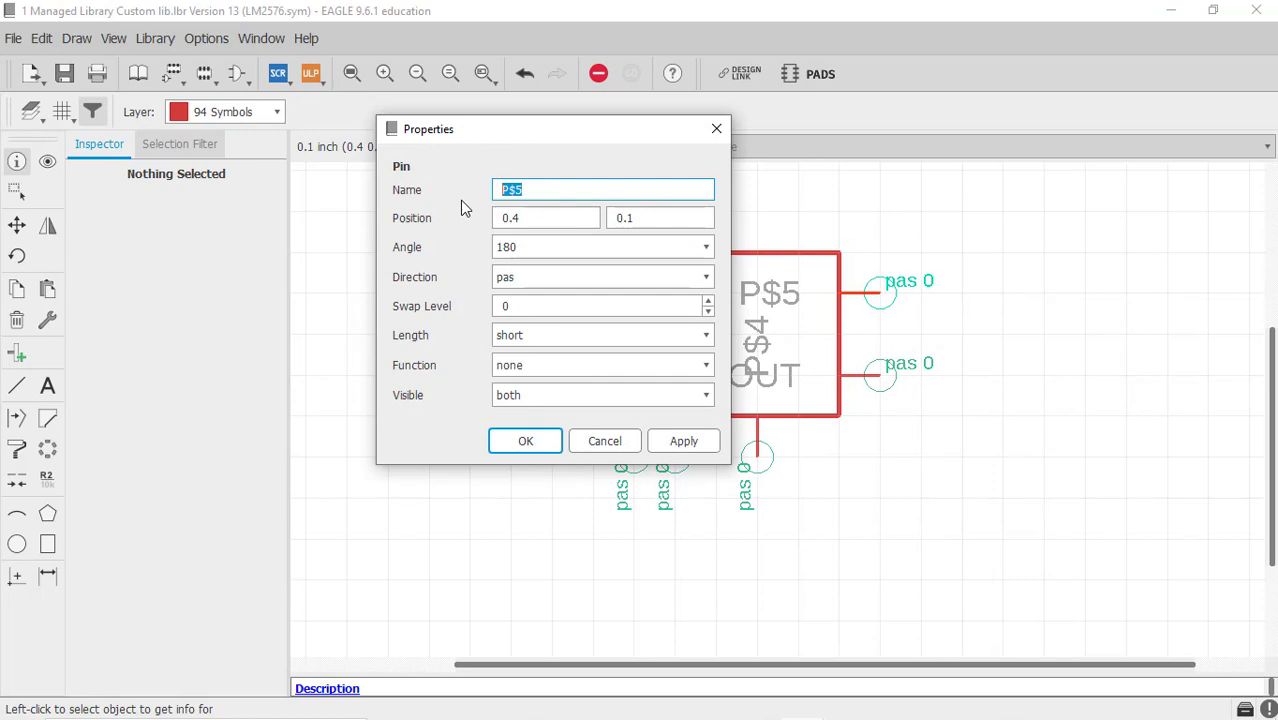
text(FEEDBACK)
key(Return)
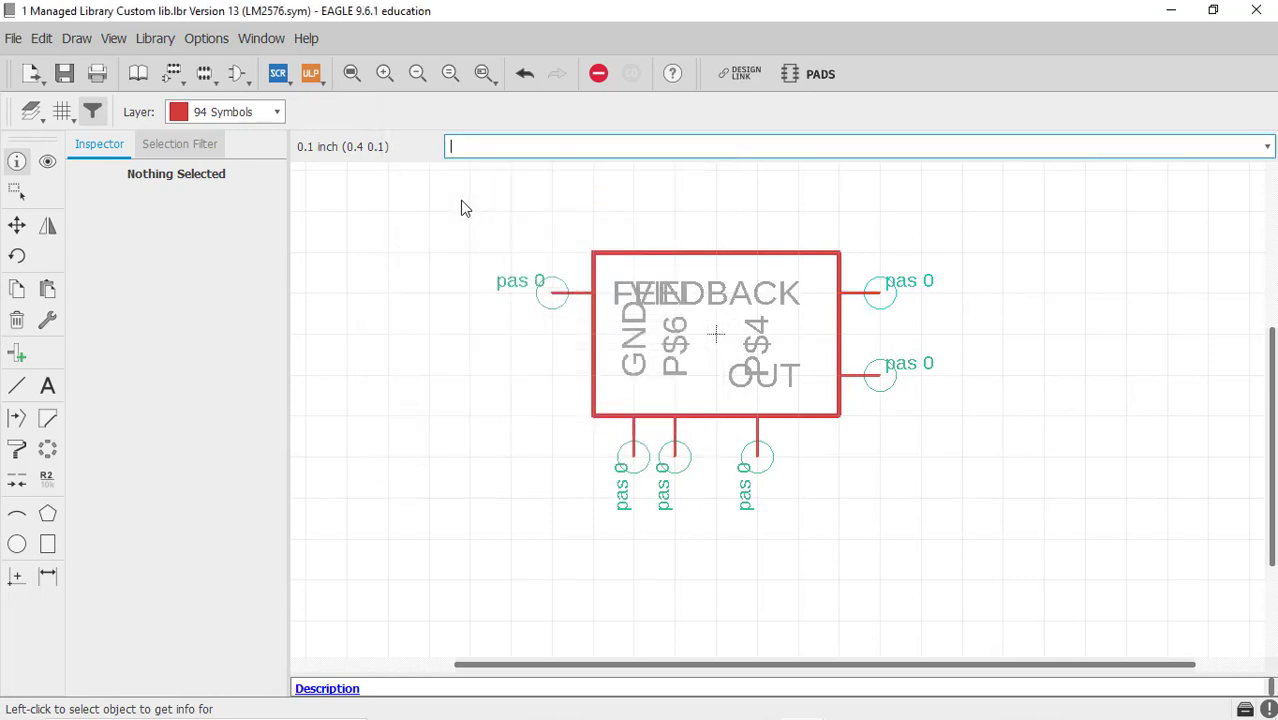
Step: Rename the rightmost bottom pin to ON/OFF and the middle bottom pin to PAD
click(756, 450)
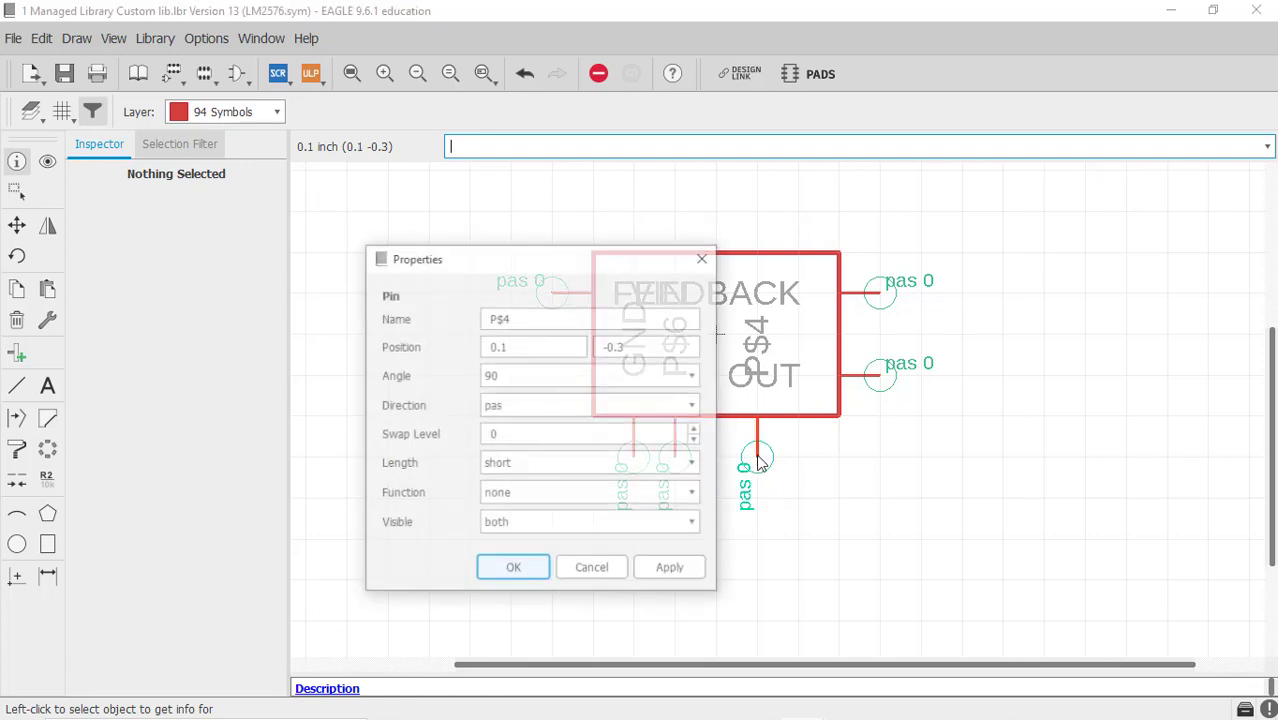
drag(512, 322, 490, 320)
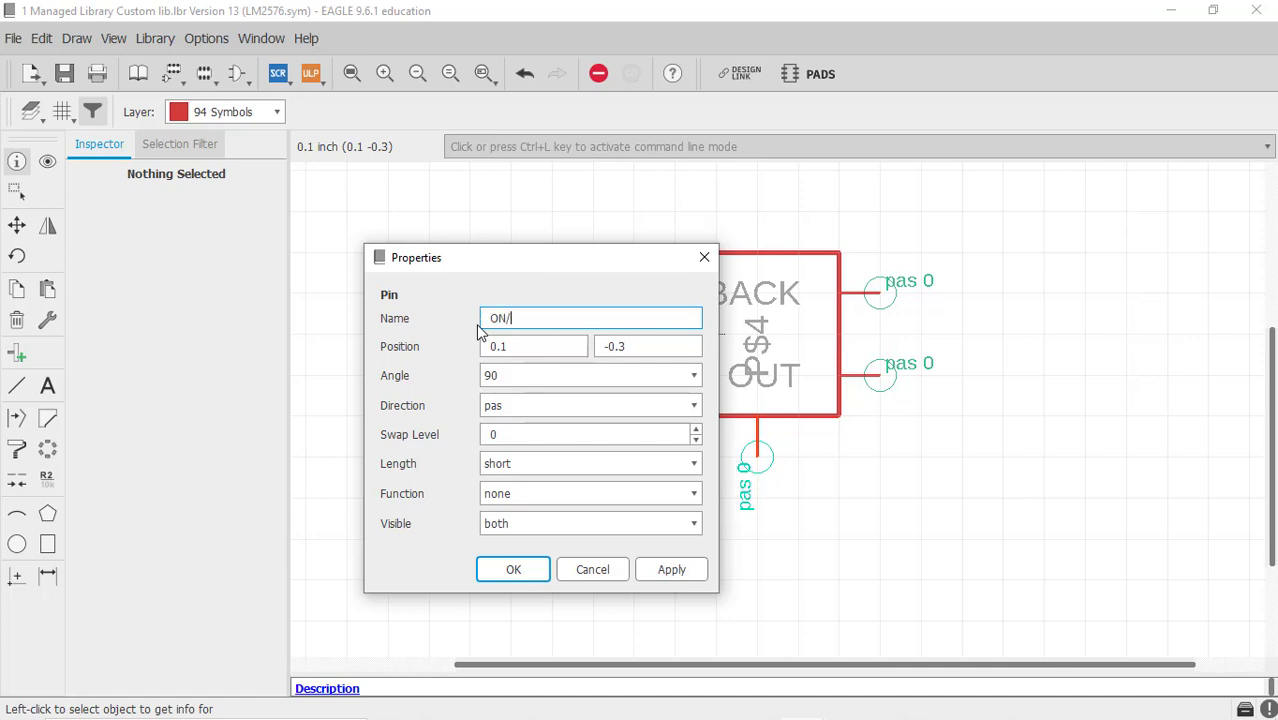
key(Return)
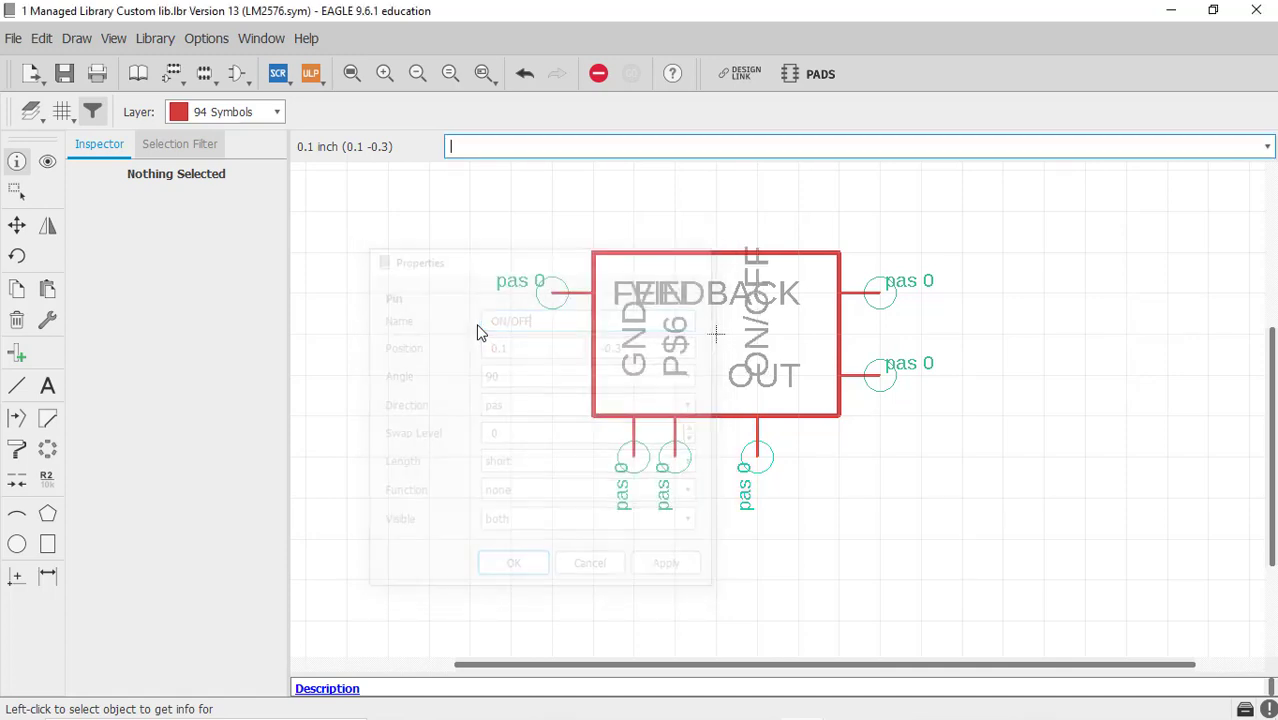
click(676, 461)
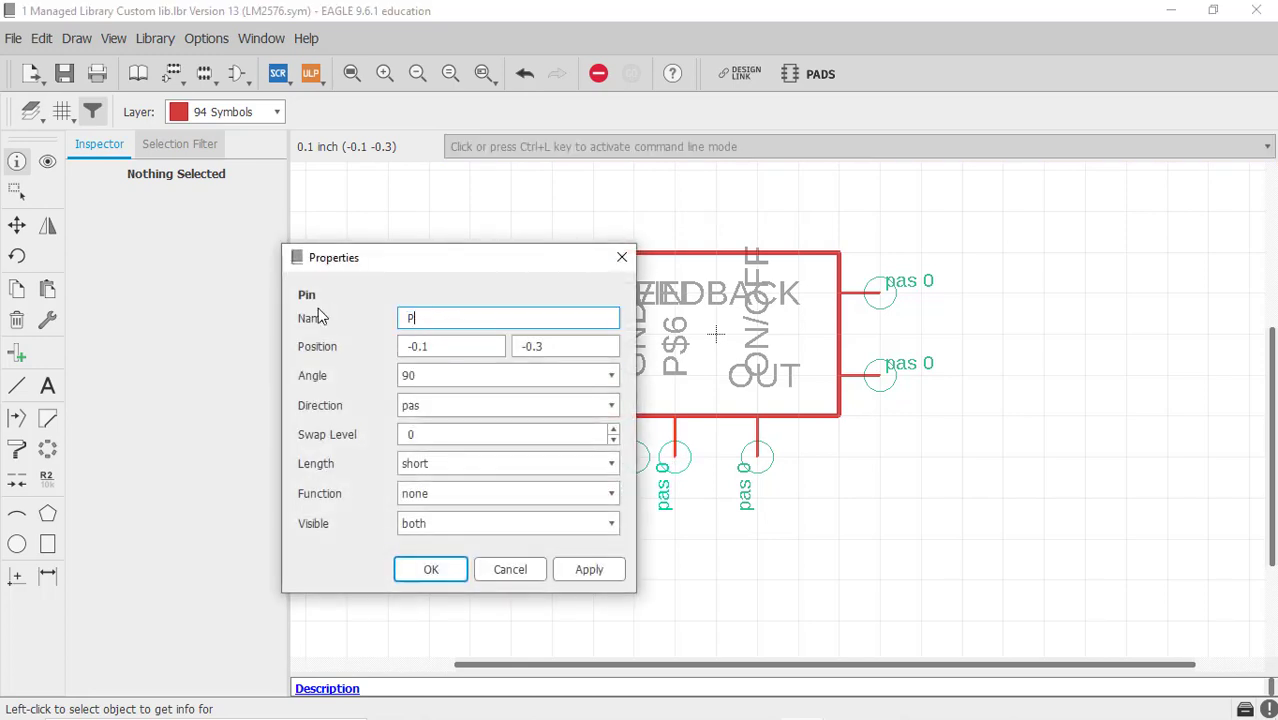
key(Return)
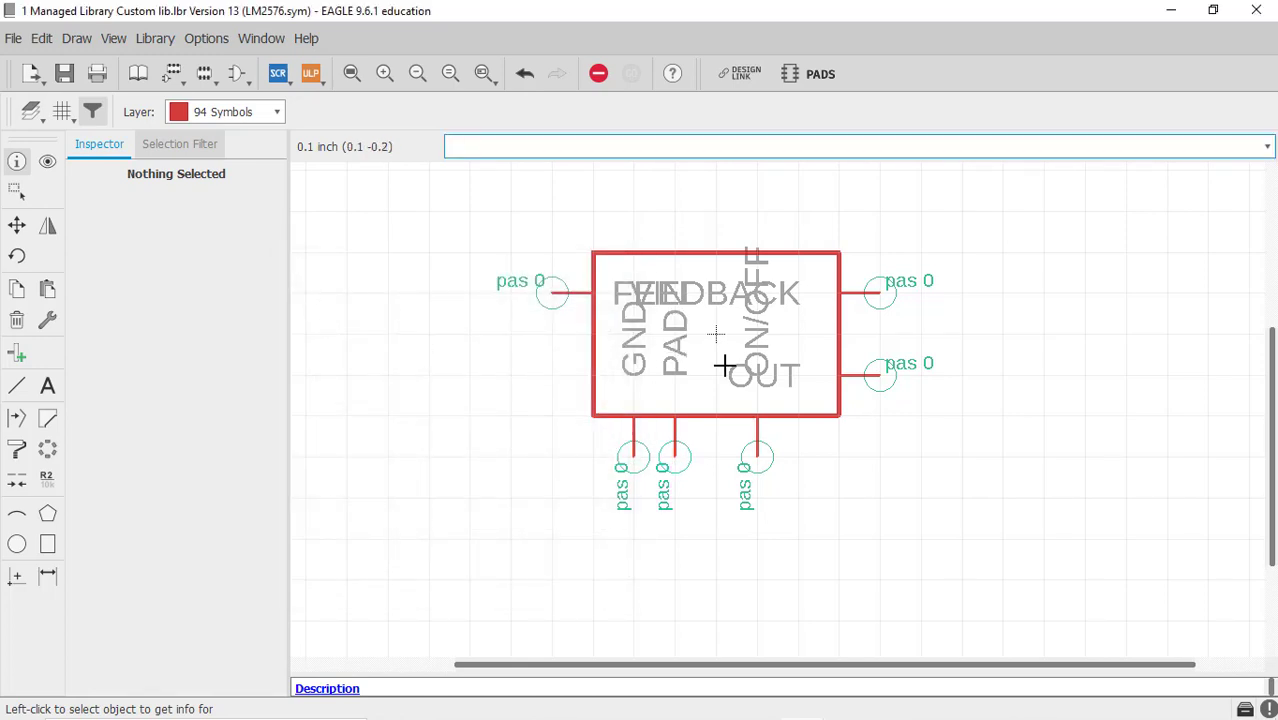
Step: Move the FEEDBACK and OUT pins well clear of the body's right edge so their names lie outside the outline
scroll(582, 334, down, 2)
scroll(736, 334, up, 2)
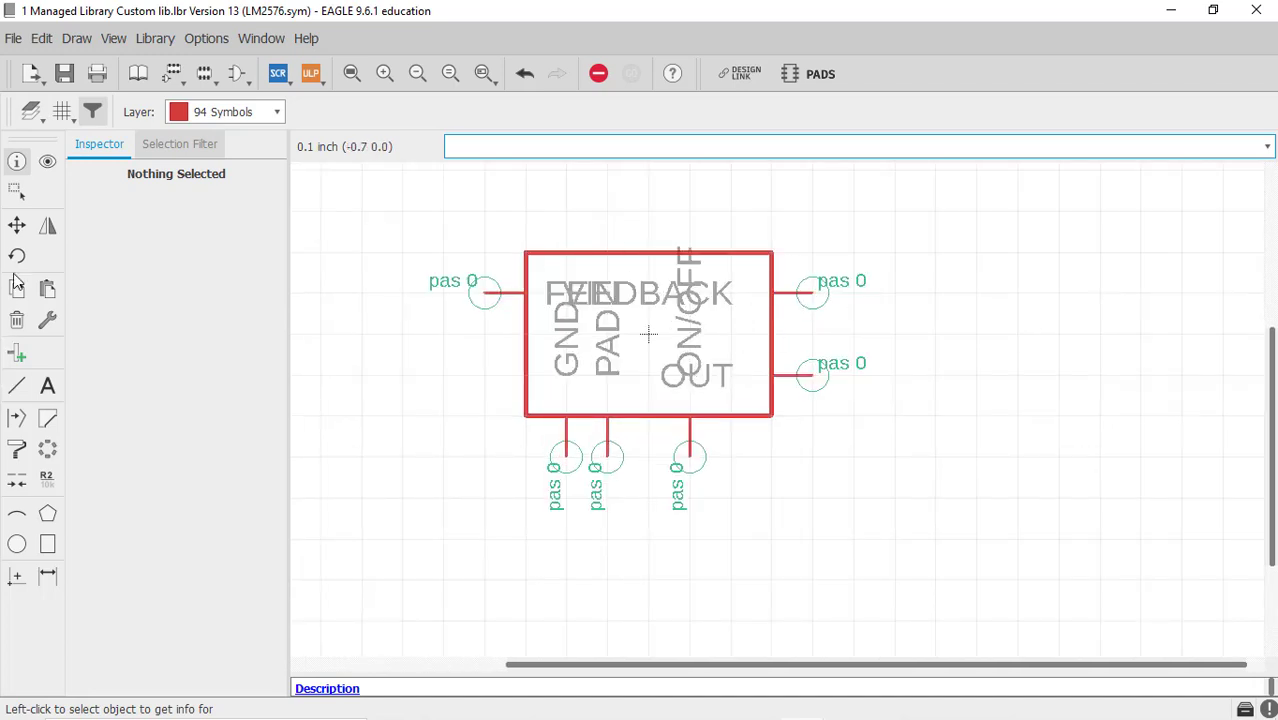
click(17, 226)
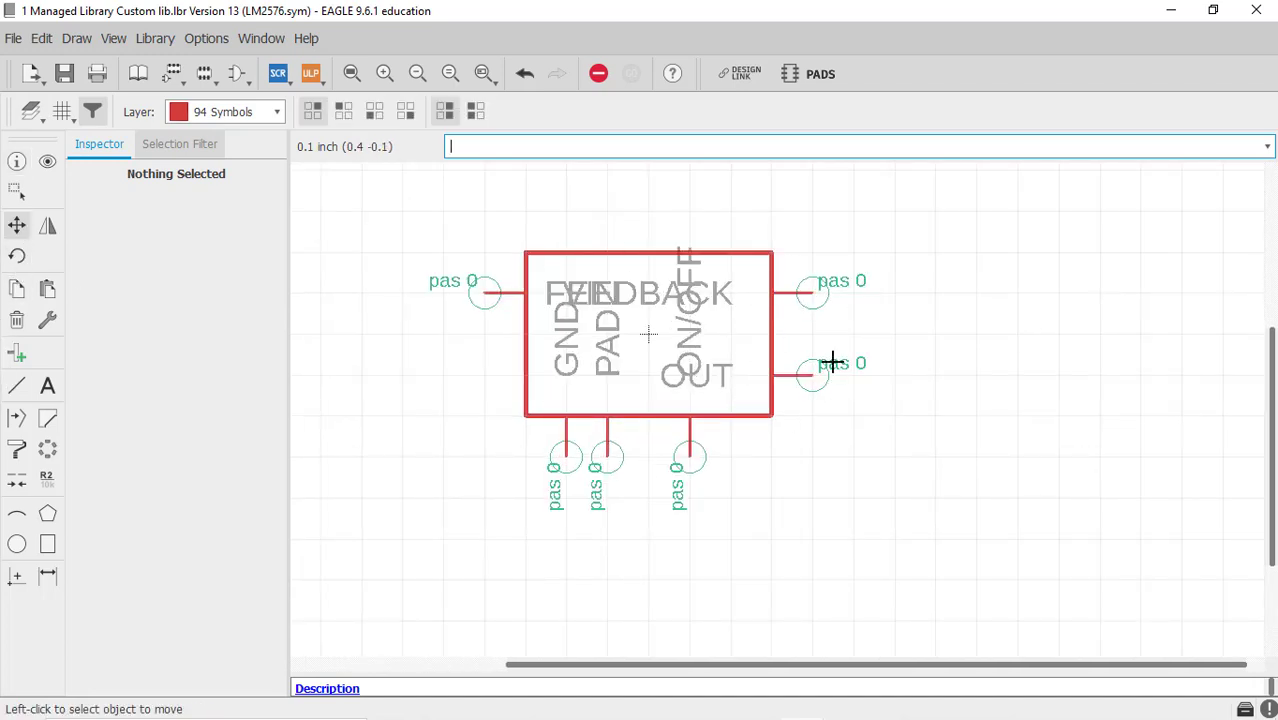
click(822, 290)
click(1080, 206)
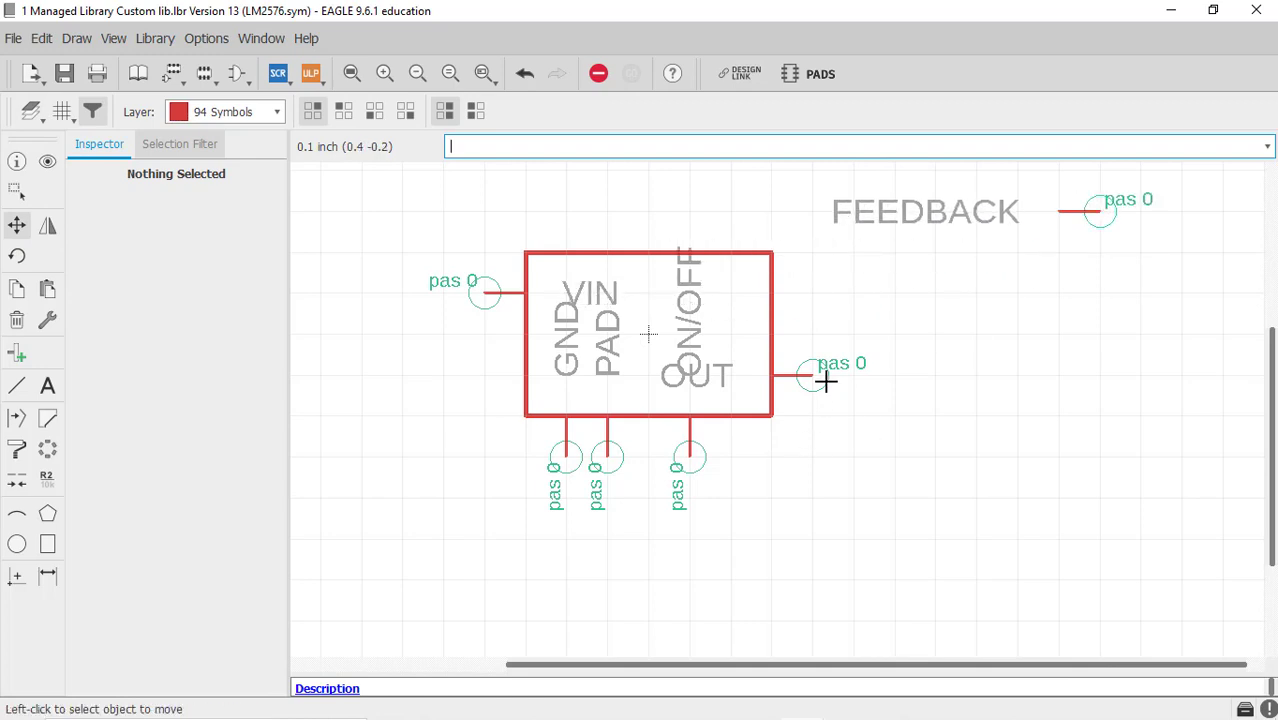
click(816, 377)
click(1139, 375)
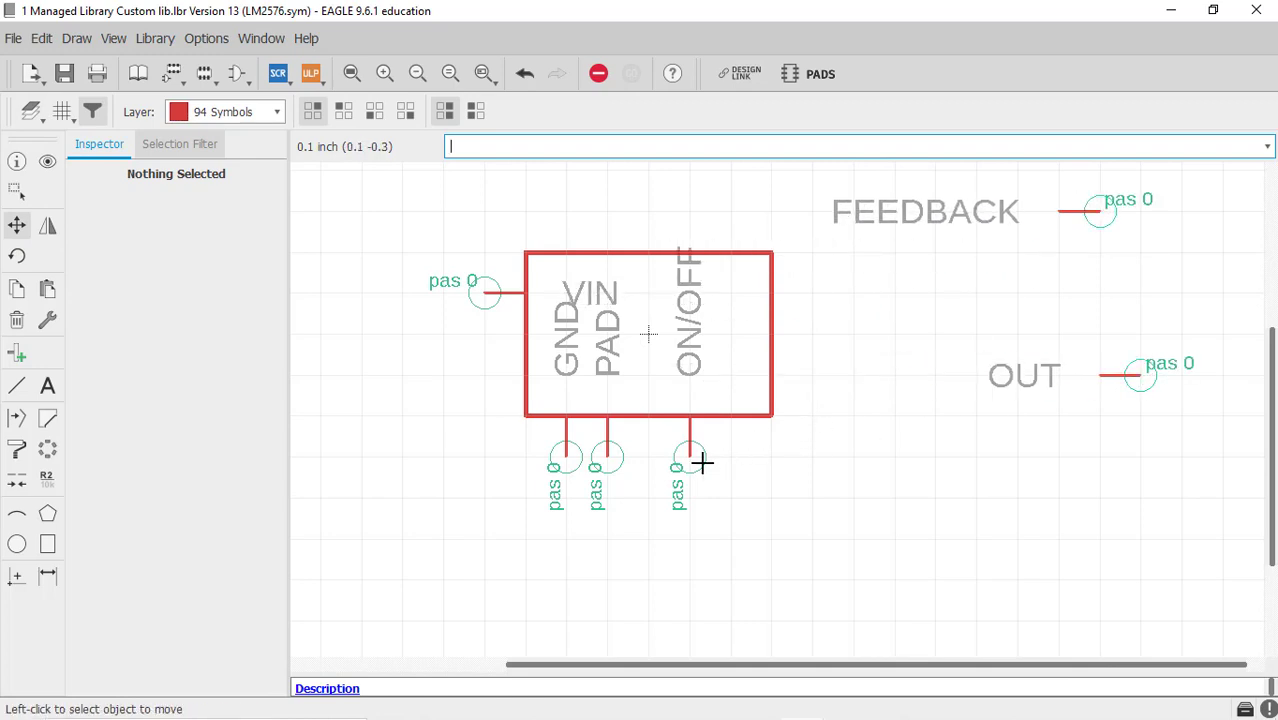
Step: Move the ON/OFF, PAD and GND pins down, clear of the body outline's lower edge
click(681, 449)
click(678, 610)
click(607, 458)
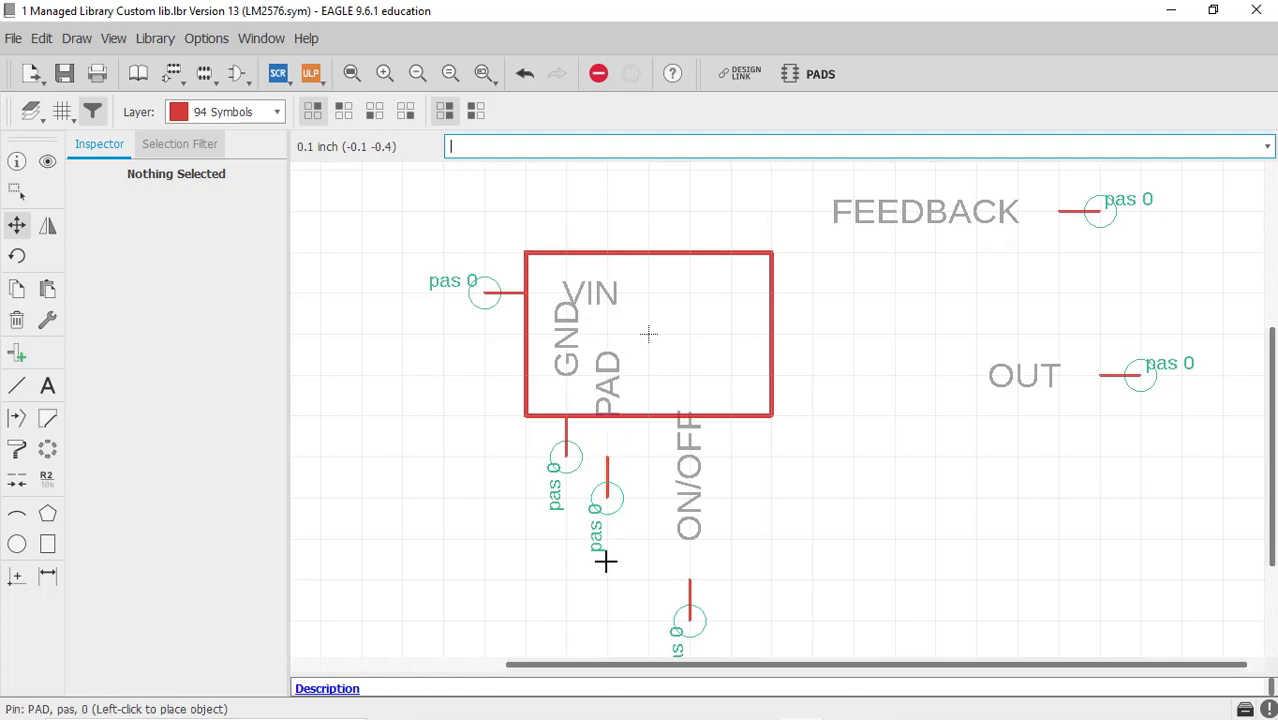
click(597, 611)
click(564, 456)
click(526, 578)
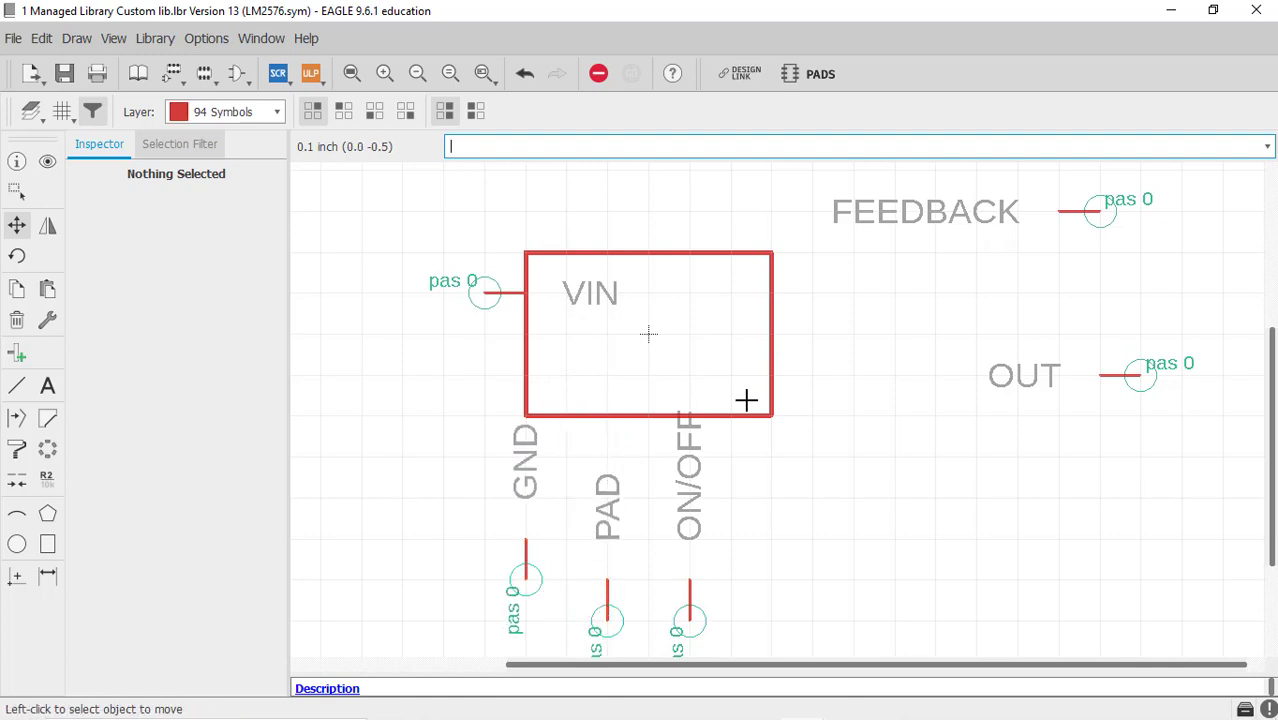
Step: Enlarge the body outline by moving its right edge 0.3 inch outward and its top edge 0.2 inch up
click(771, 333)
click(898, 331)
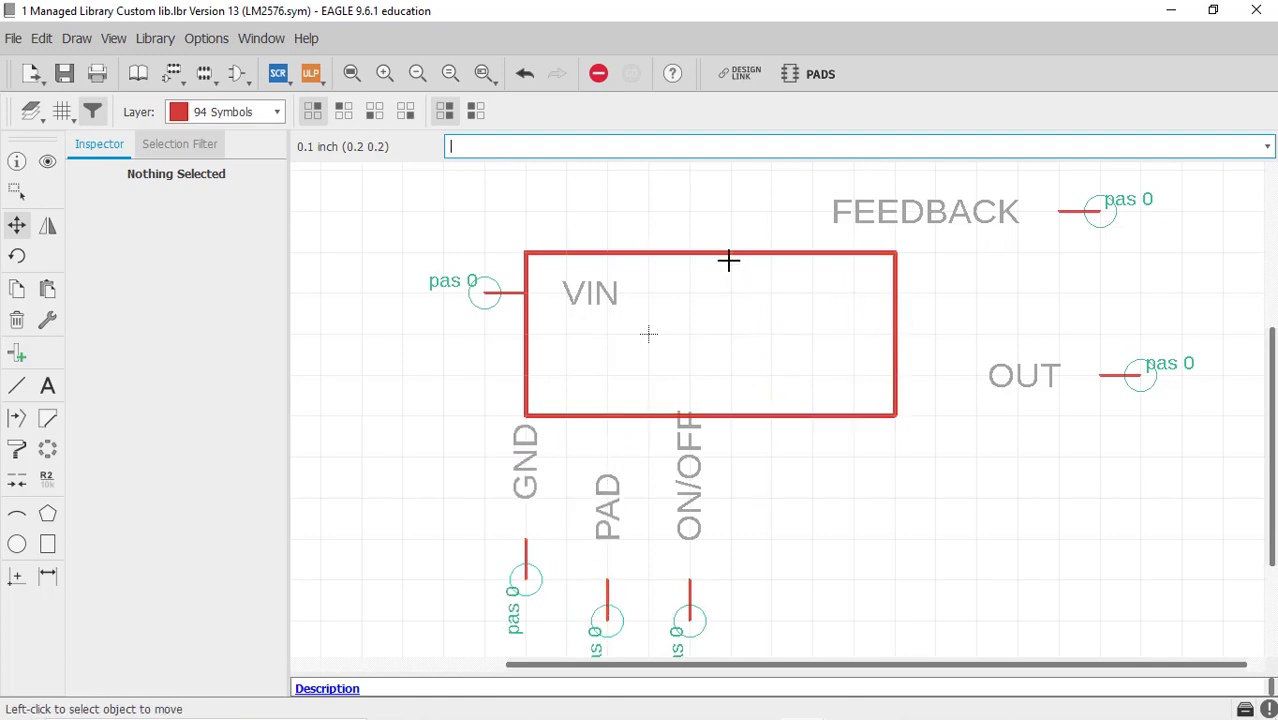
click(727, 254)
click(730, 186)
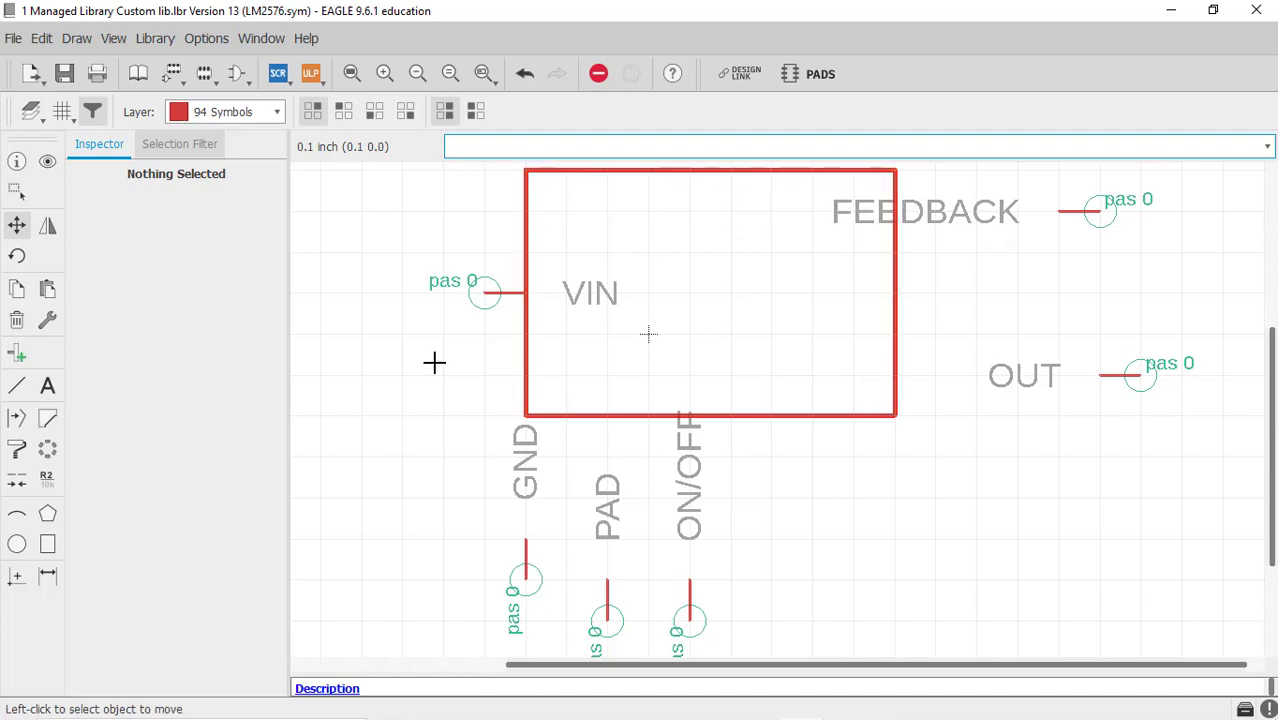
Step: Attach VIN near the top of the body's left edge, with FEEDBACK level with it and OUT 0.3 inch lower on the right edge
click(484, 297)
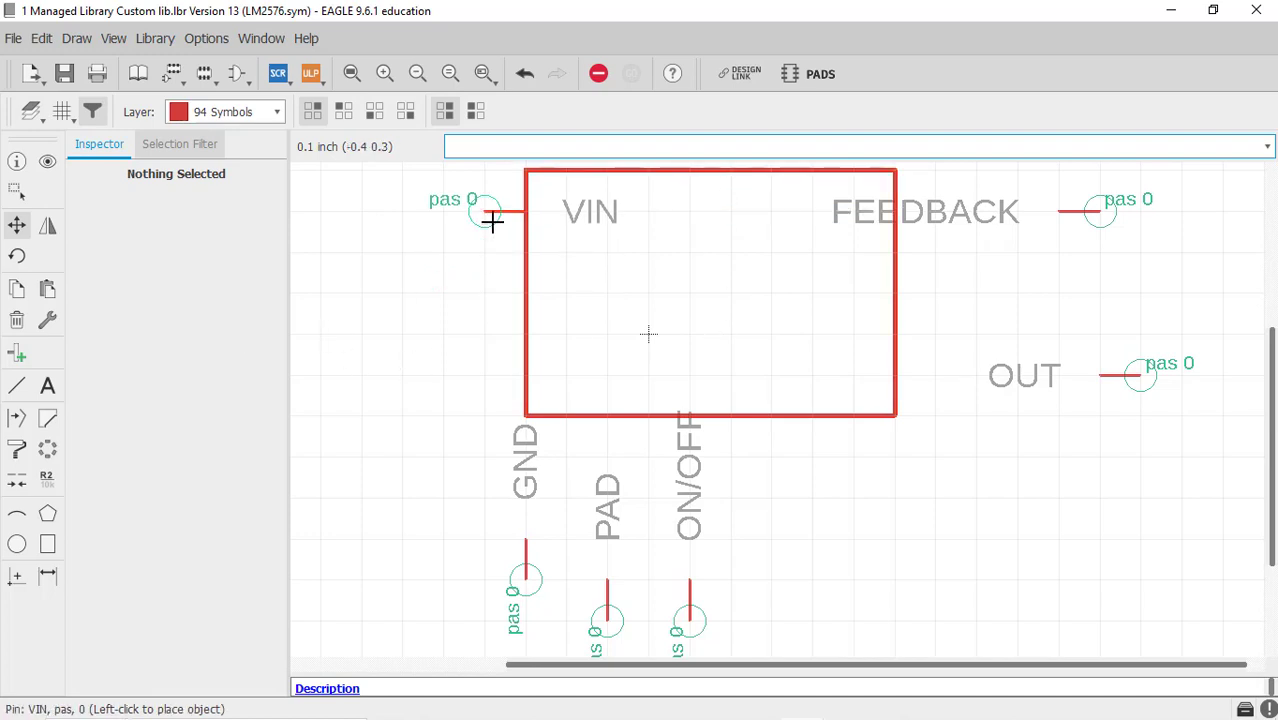
click(487, 213)
click(1098, 212)
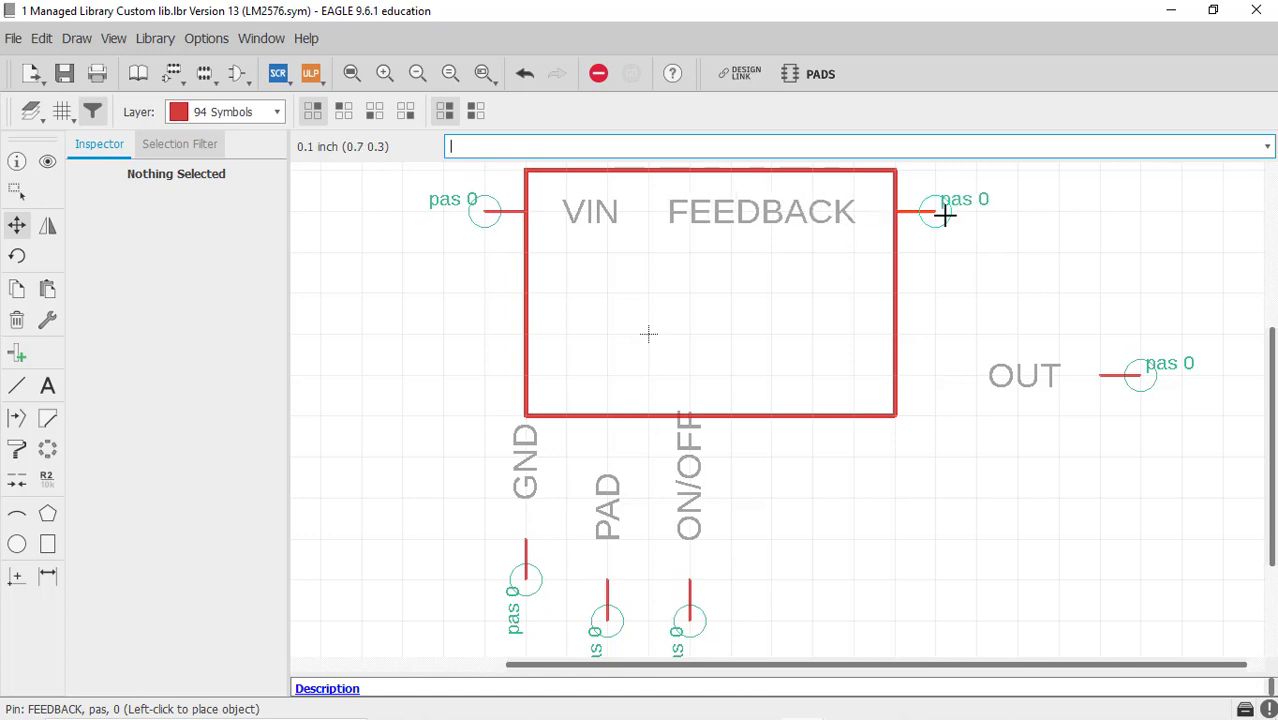
click(945, 214)
click(1135, 371)
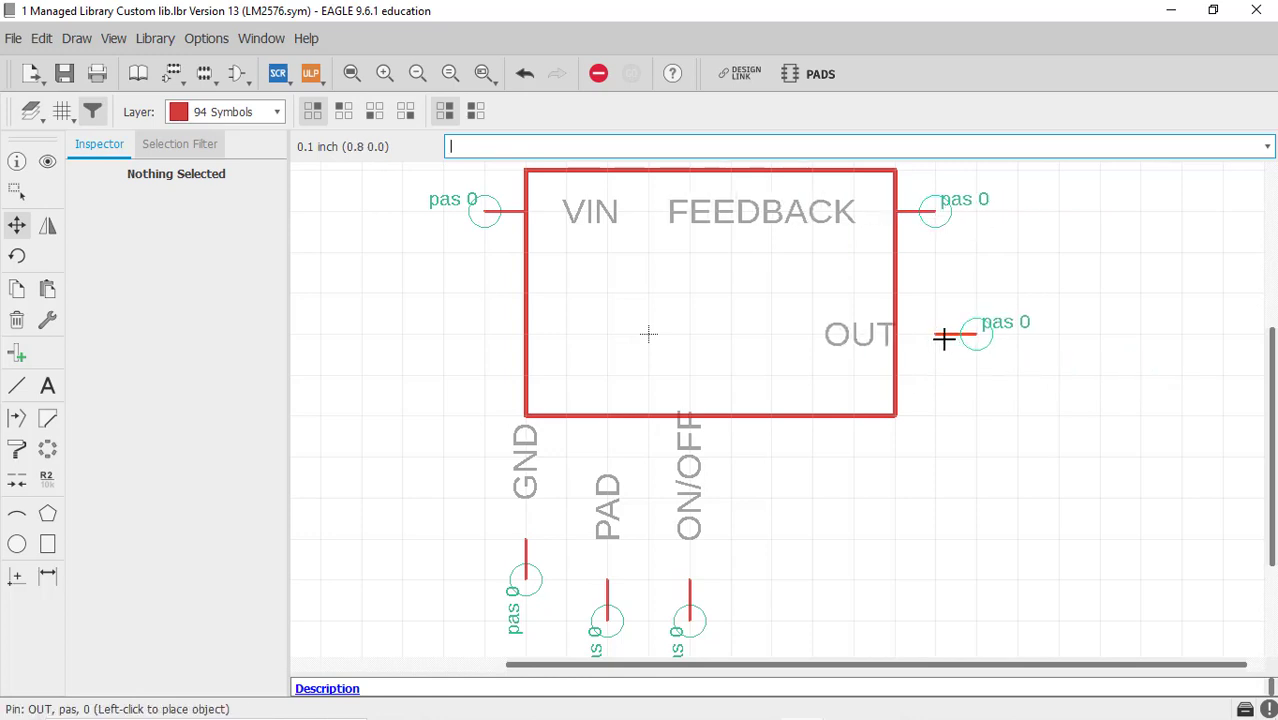
click(934, 335)
Step: Attach the GND, PAD and ON/OFF pins to the body's bottom edge in that order, spaced 0.2 inch apart
click(689, 610)
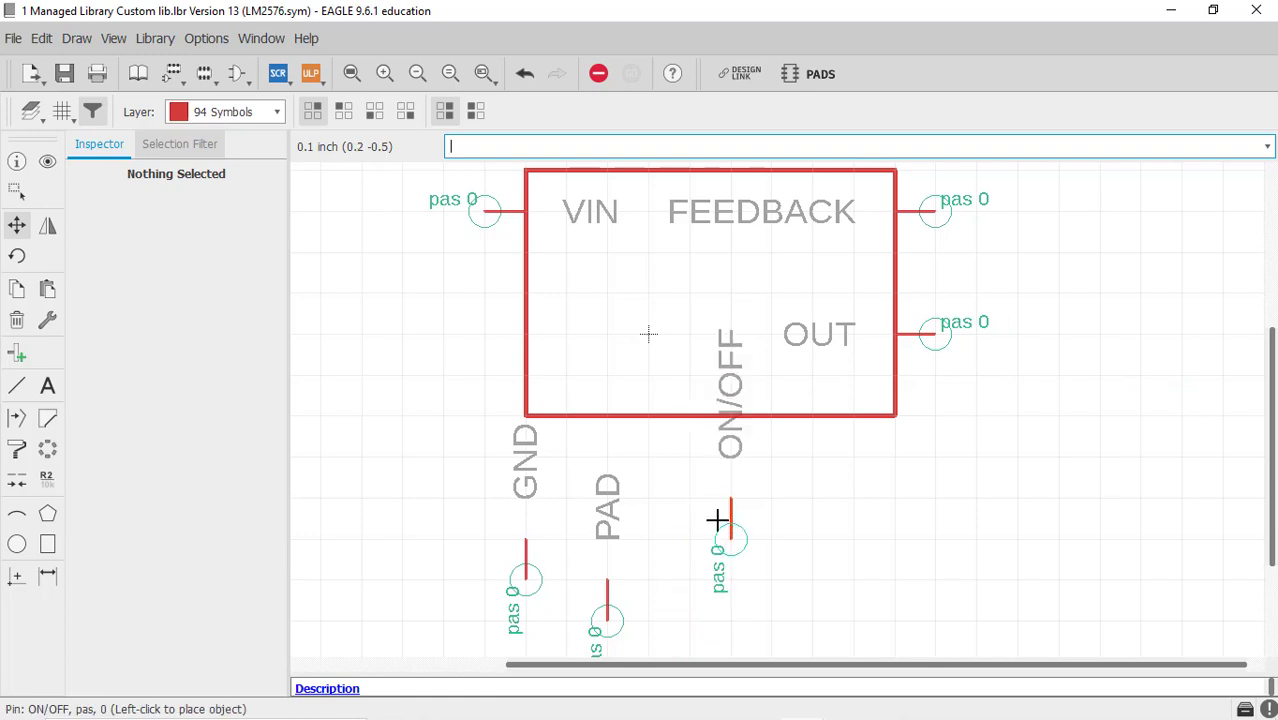
click(717, 437)
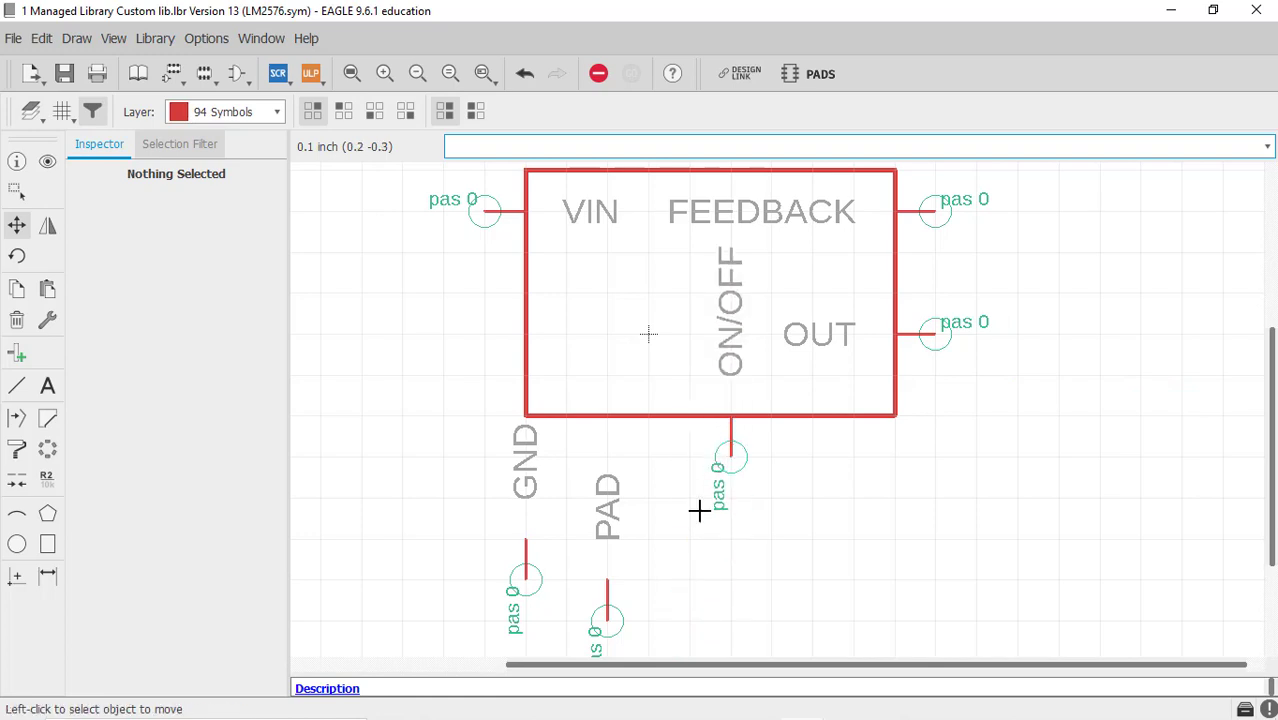
click(603, 622)
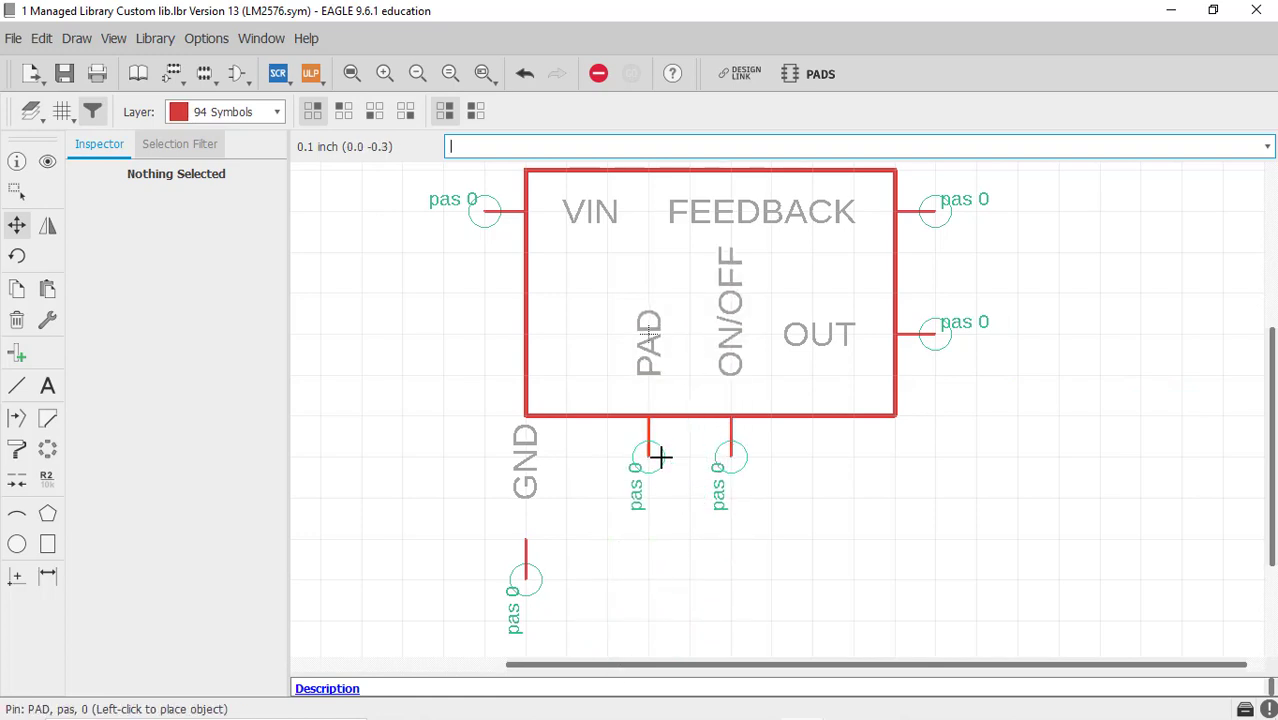
click(660, 456)
click(529, 573)
click(585, 462)
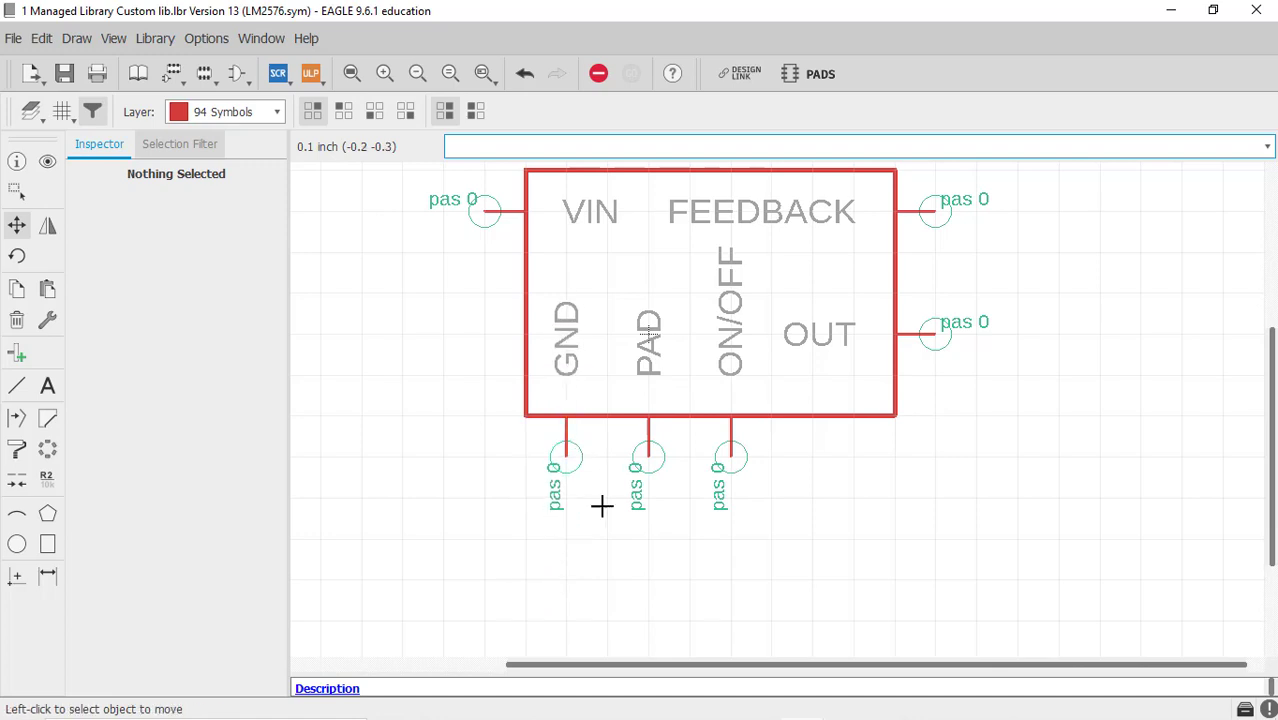
scroll(601, 506, down, 2)
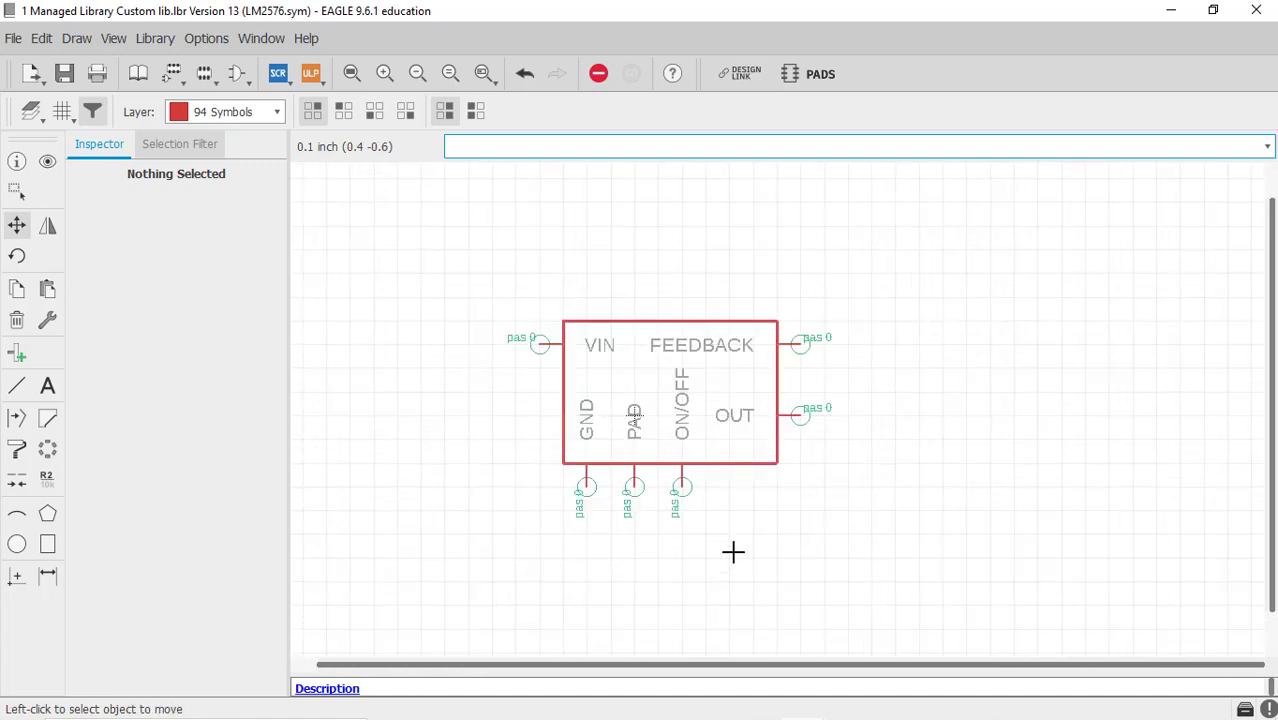
scroll(733, 552, up, 1)
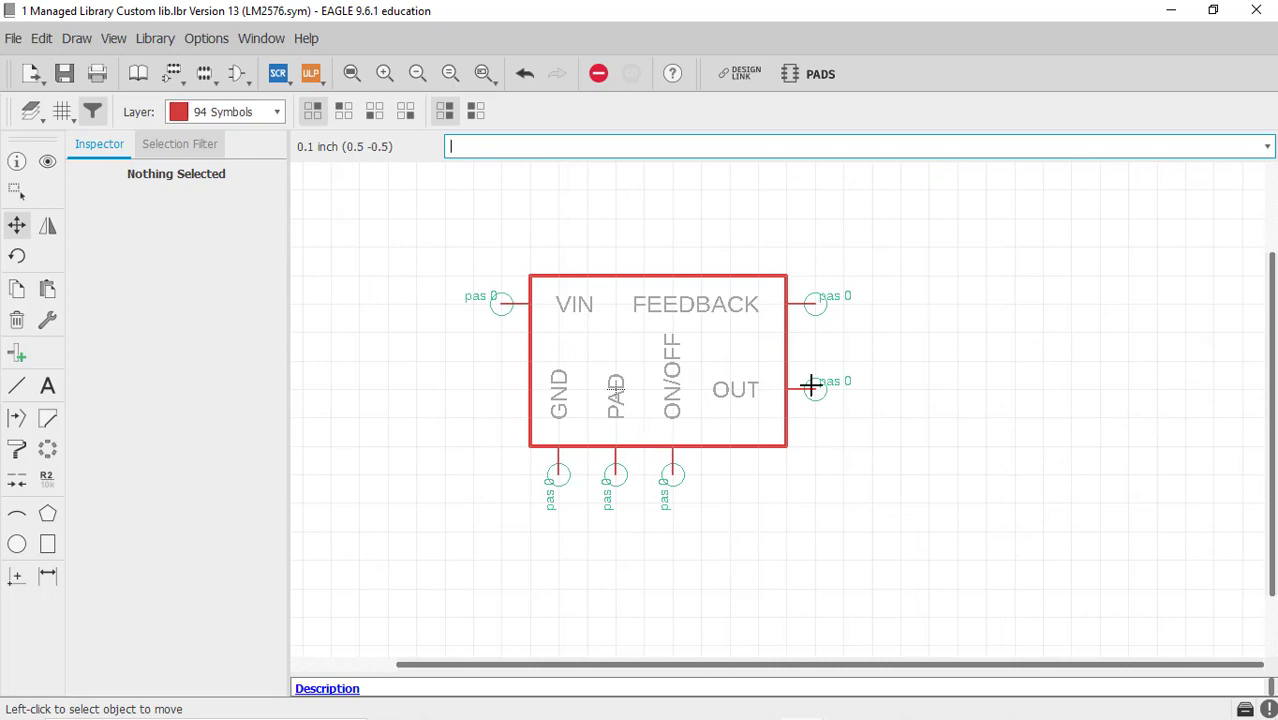
Step: Add the text >NAME on layer 95 Names just above the body's top-left corner
click(47, 388)
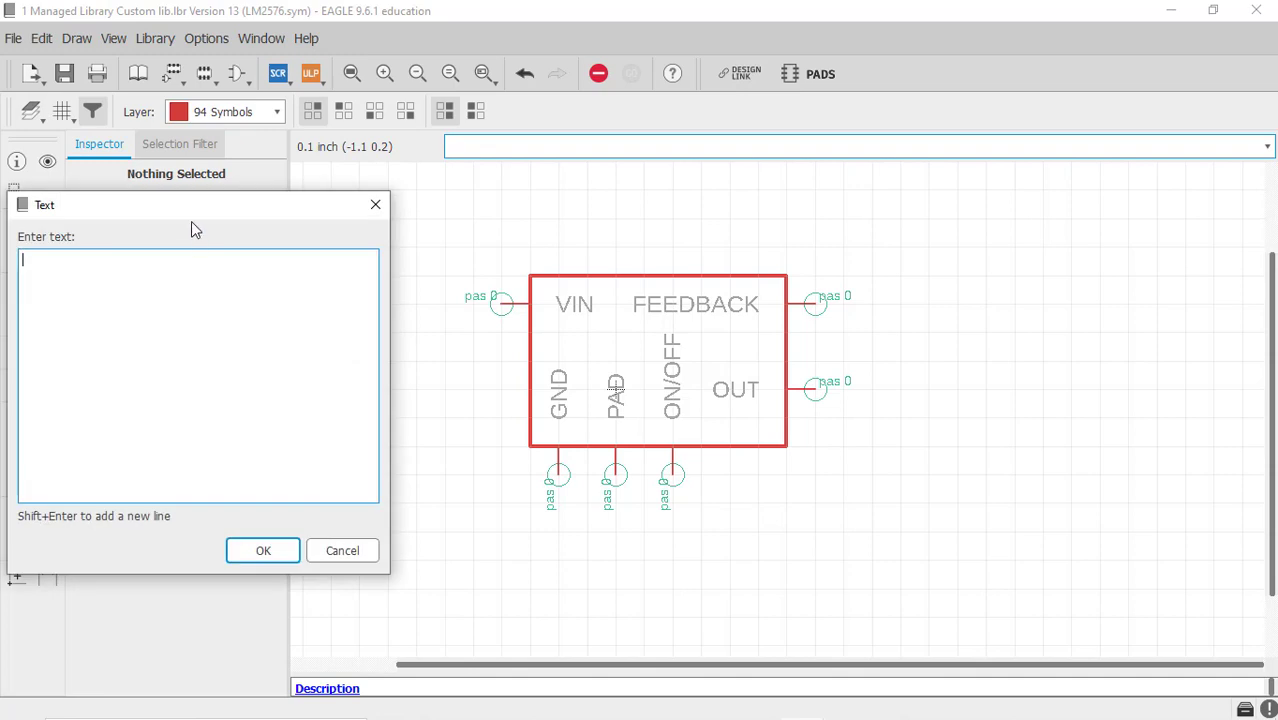
drag(193, 214, 470, 220)
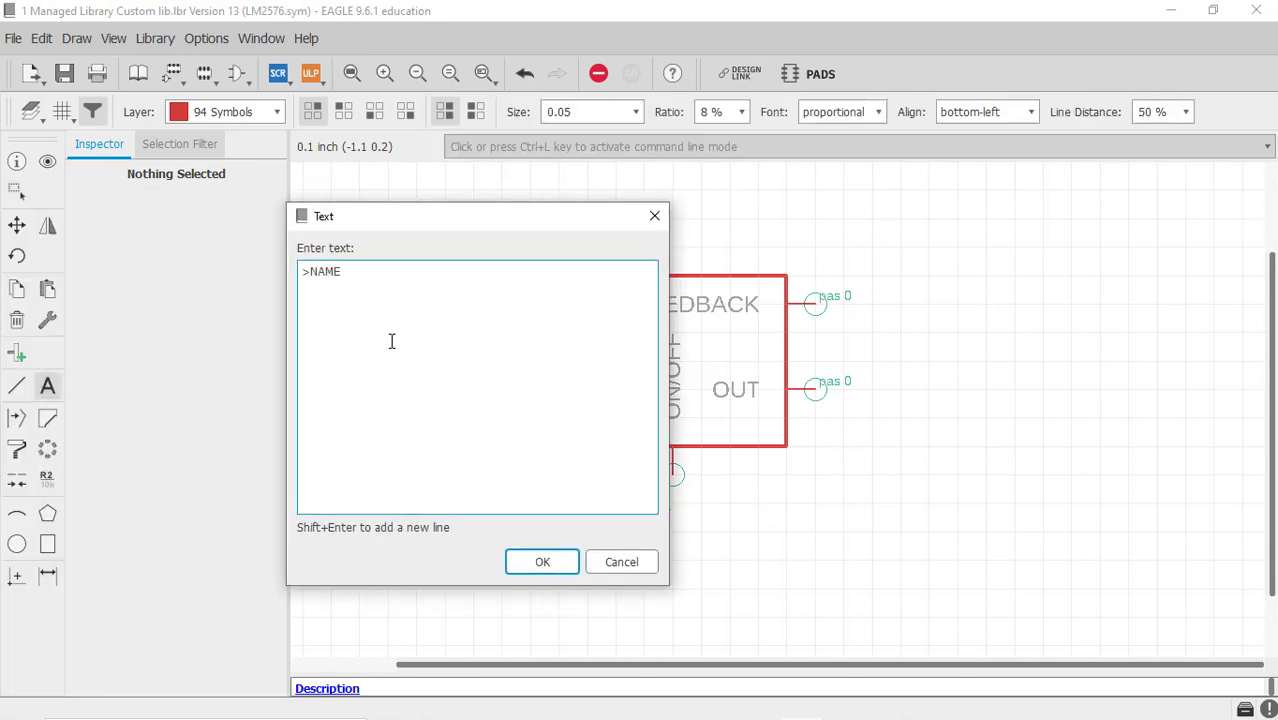
text(>NAME)
click(542, 562)
click(230, 111)
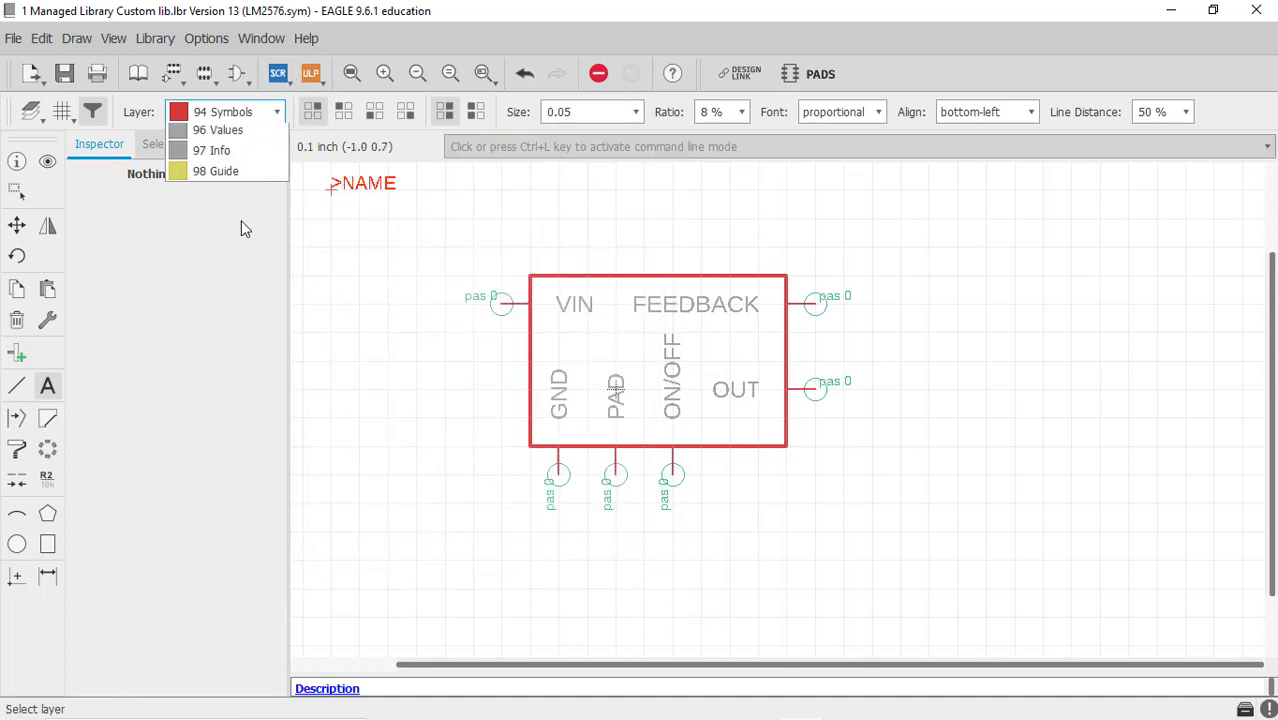
click(215, 279)
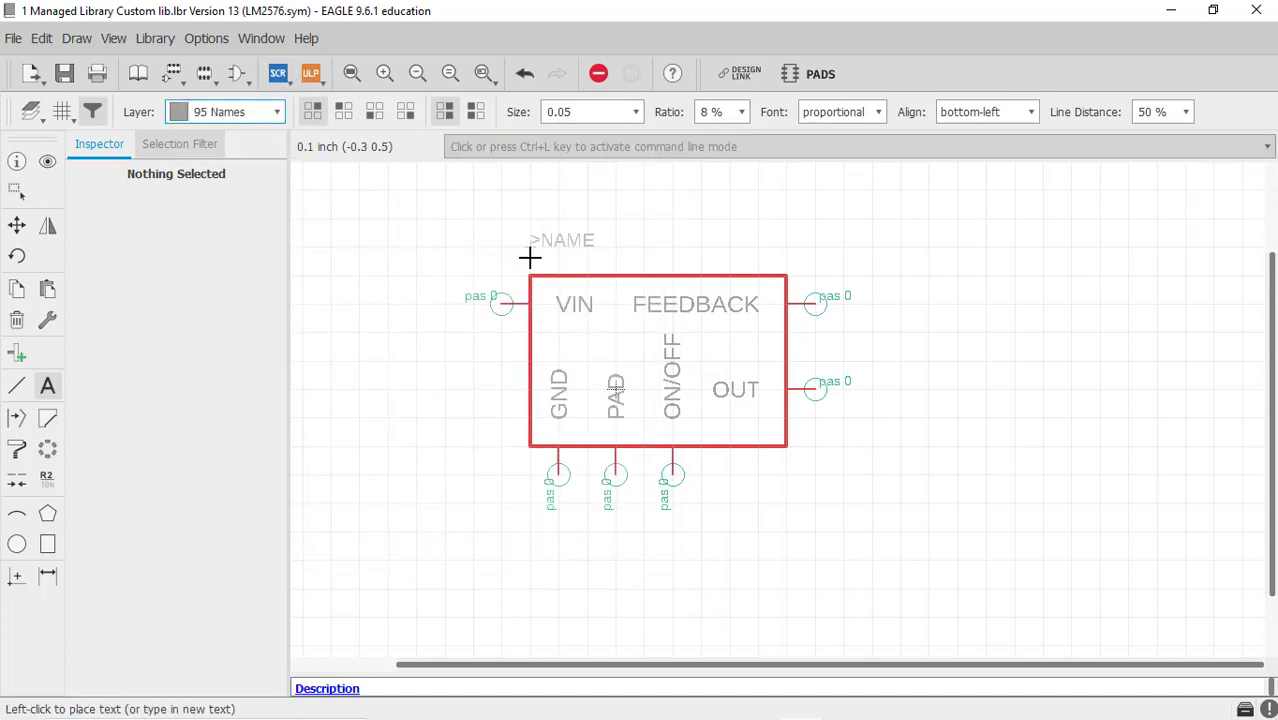
click(529, 250)
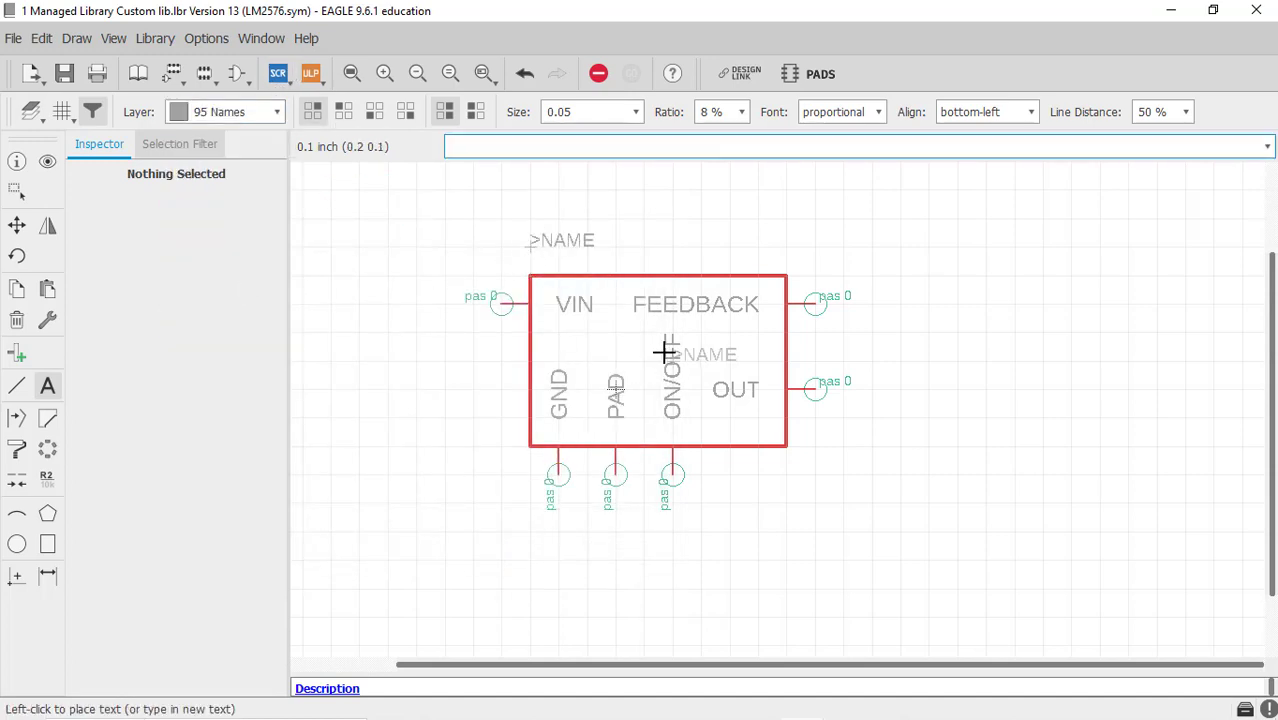
Step: Add the text >VALUE on layer 96 Values below the bottom pins, aligned with the body's left edge
key(Escape)
click(564, 228)
key(BackSpace)
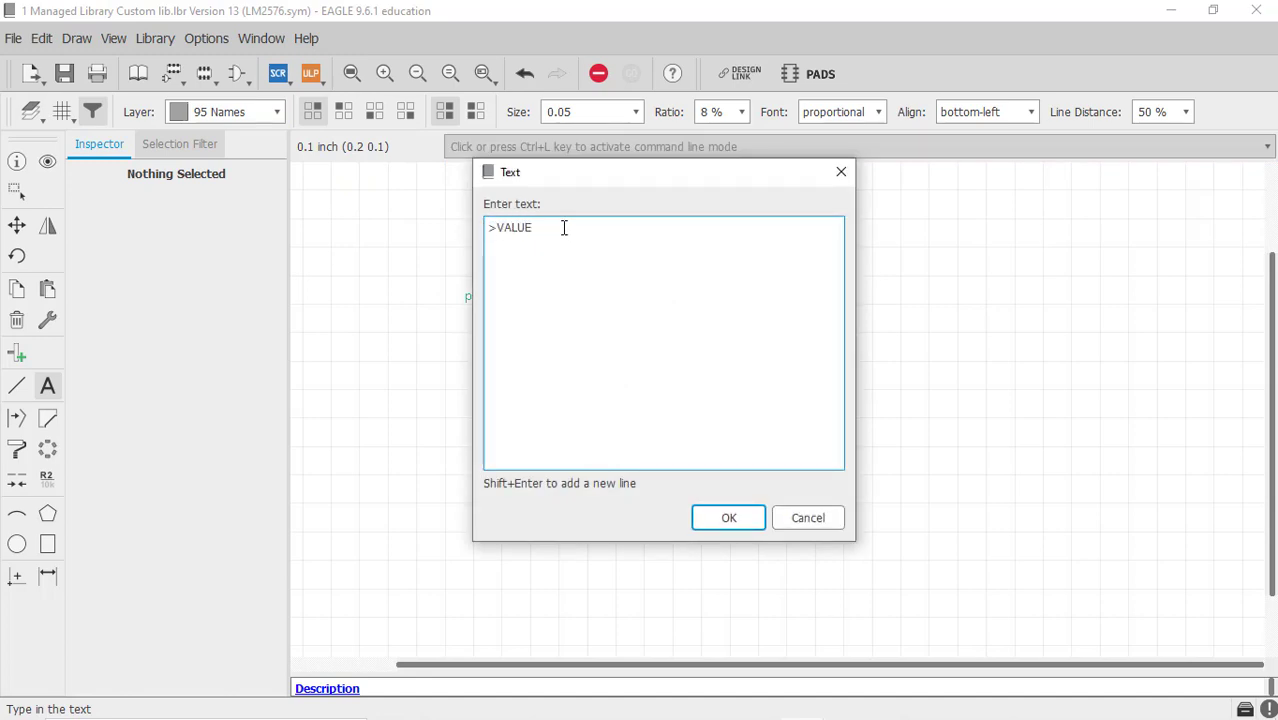
click(712, 516)
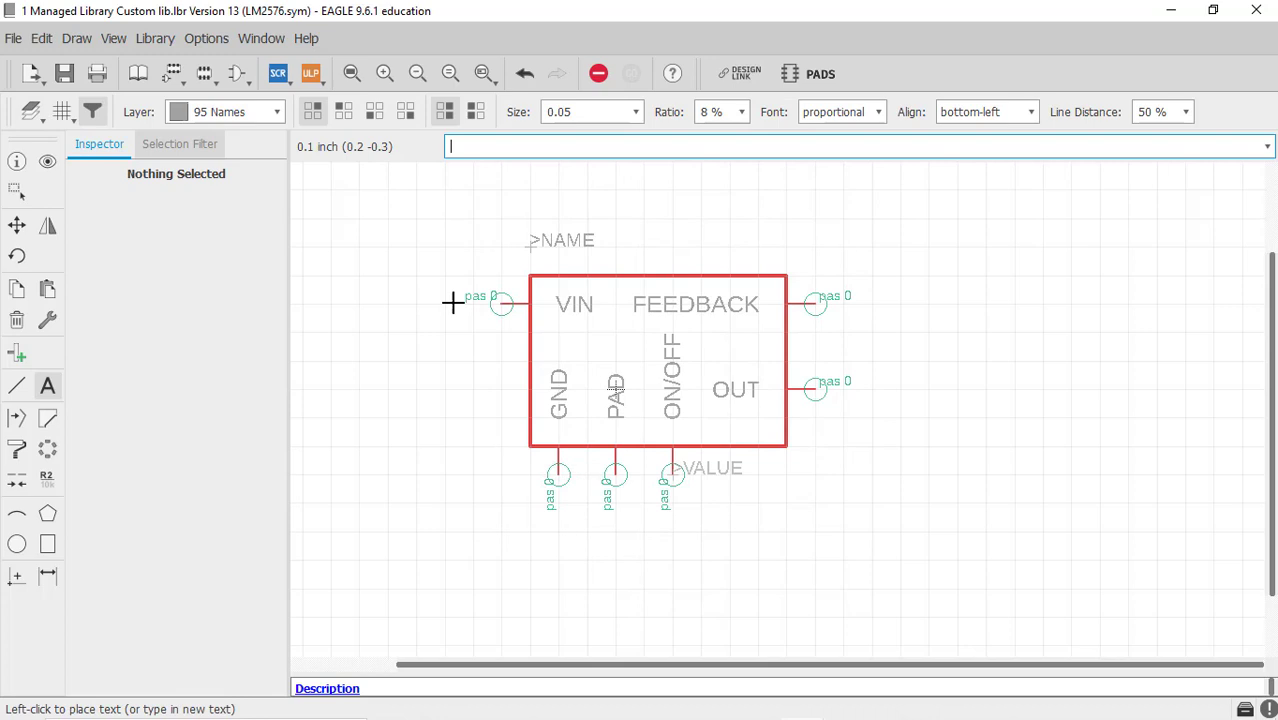
click(275, 119)
click(256, 300)
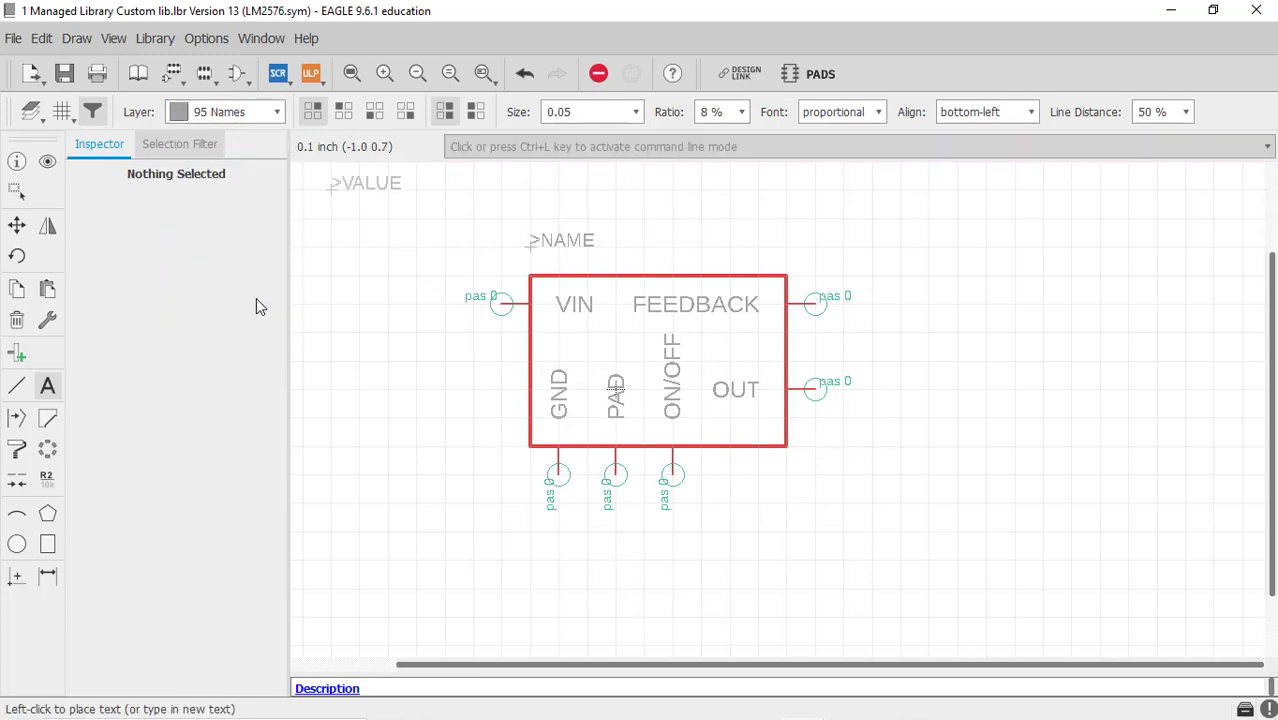
click(530, 531)
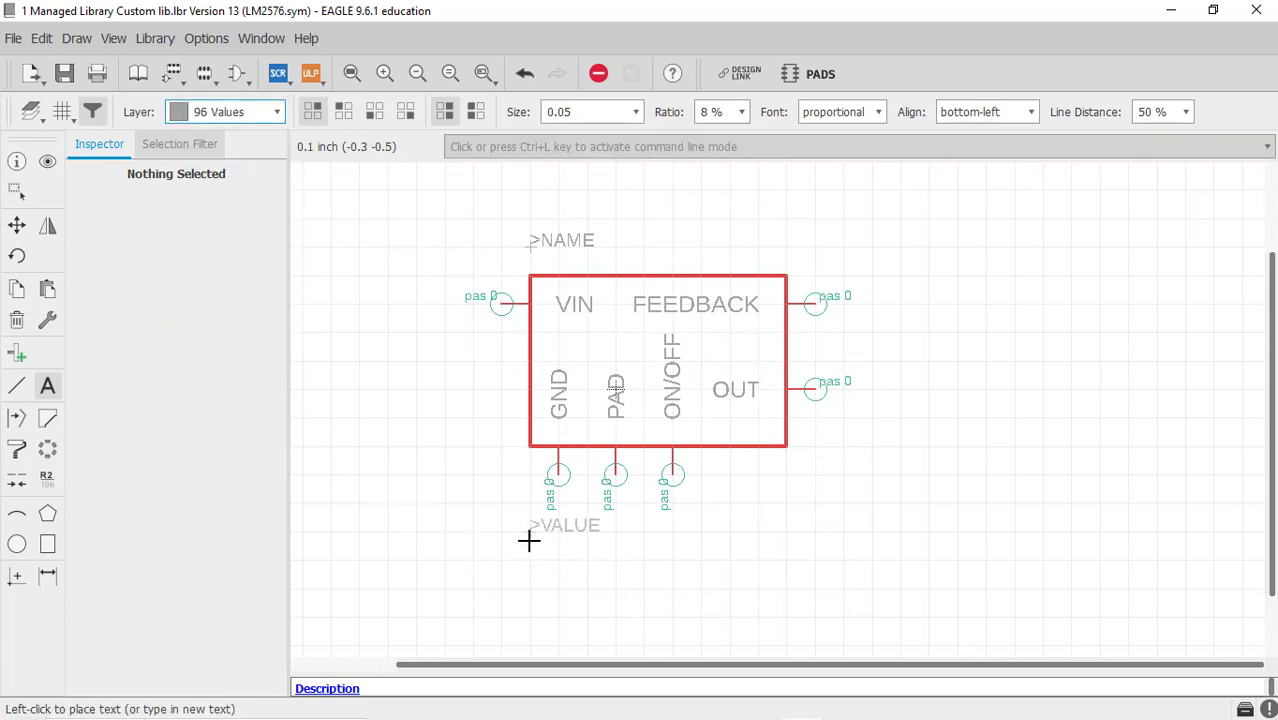
key(Escape)
key(Escape)
scroll(875, 410, down, 1)
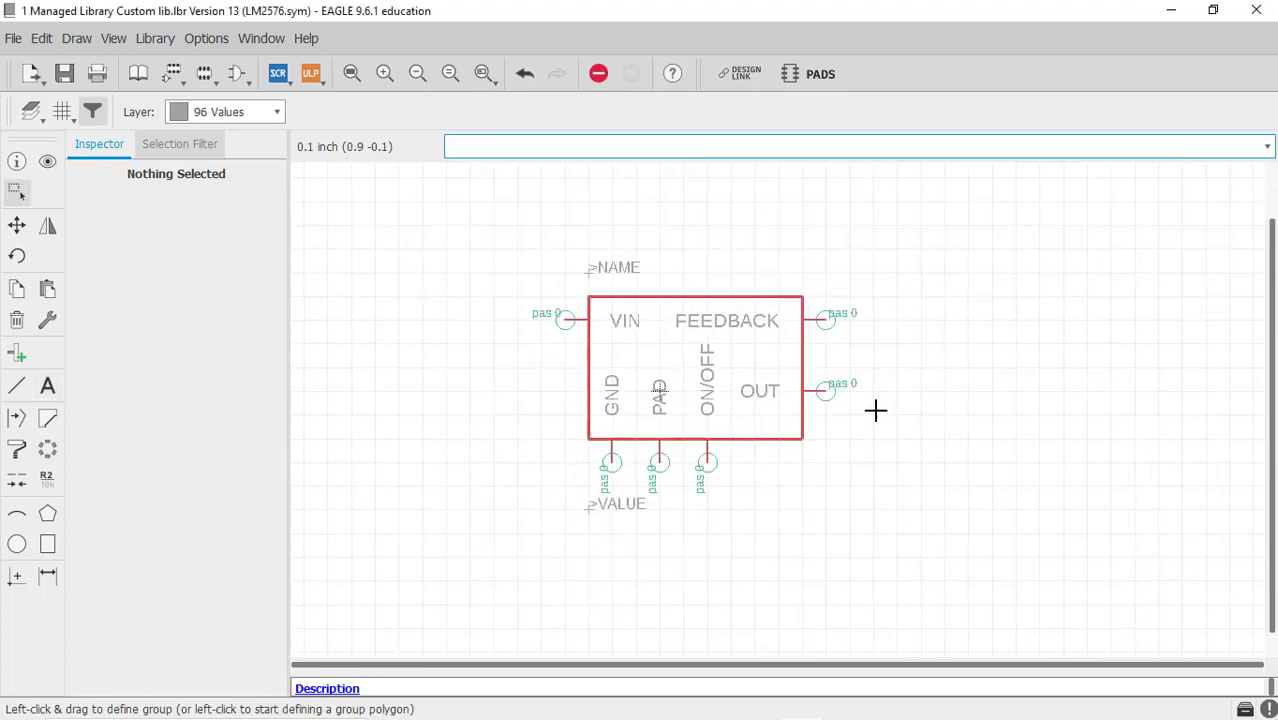
scroll(696, 446, up, 1)
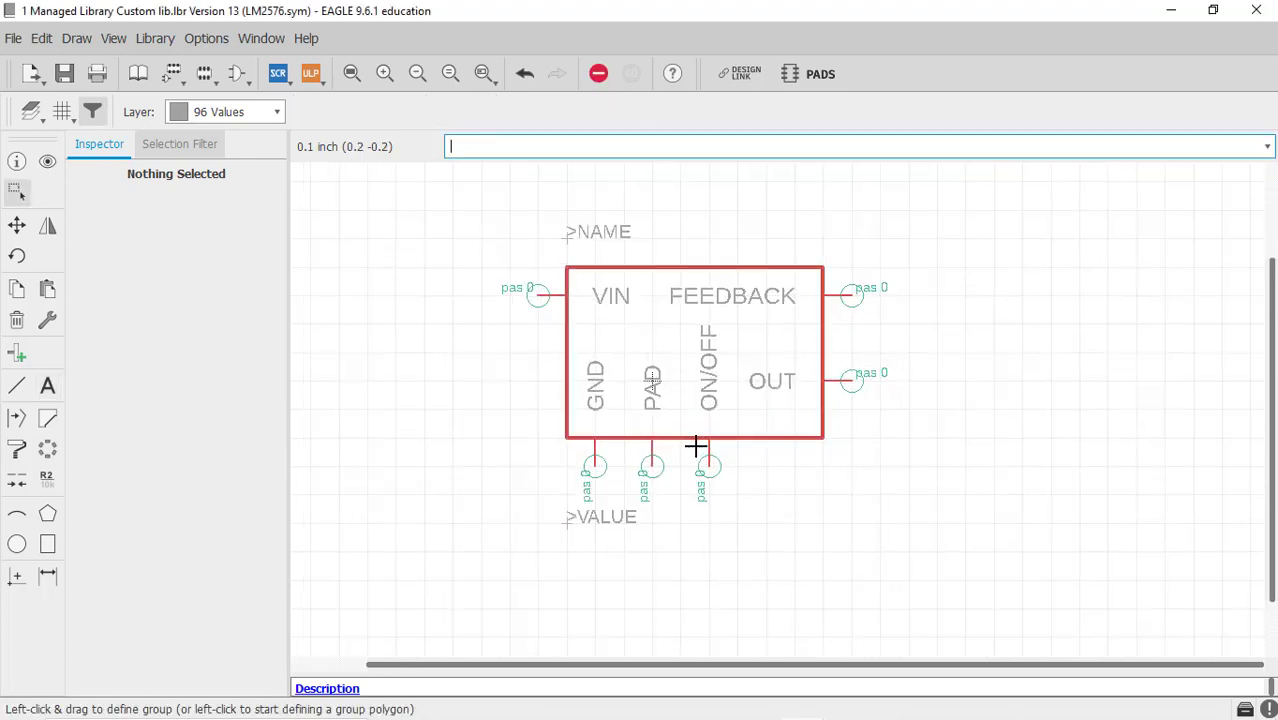
Step: Save the library and create a new footprint named LM2576
click(66, 76)
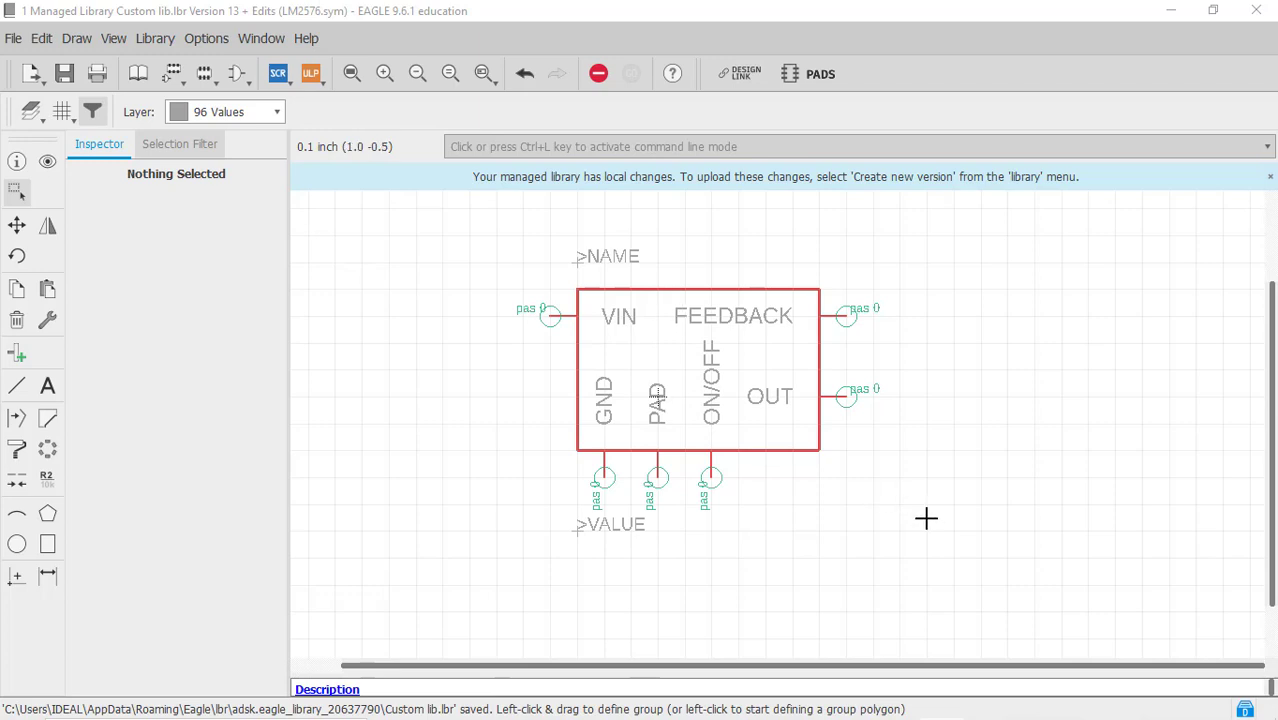
click(199, 80)
click(141, 289)
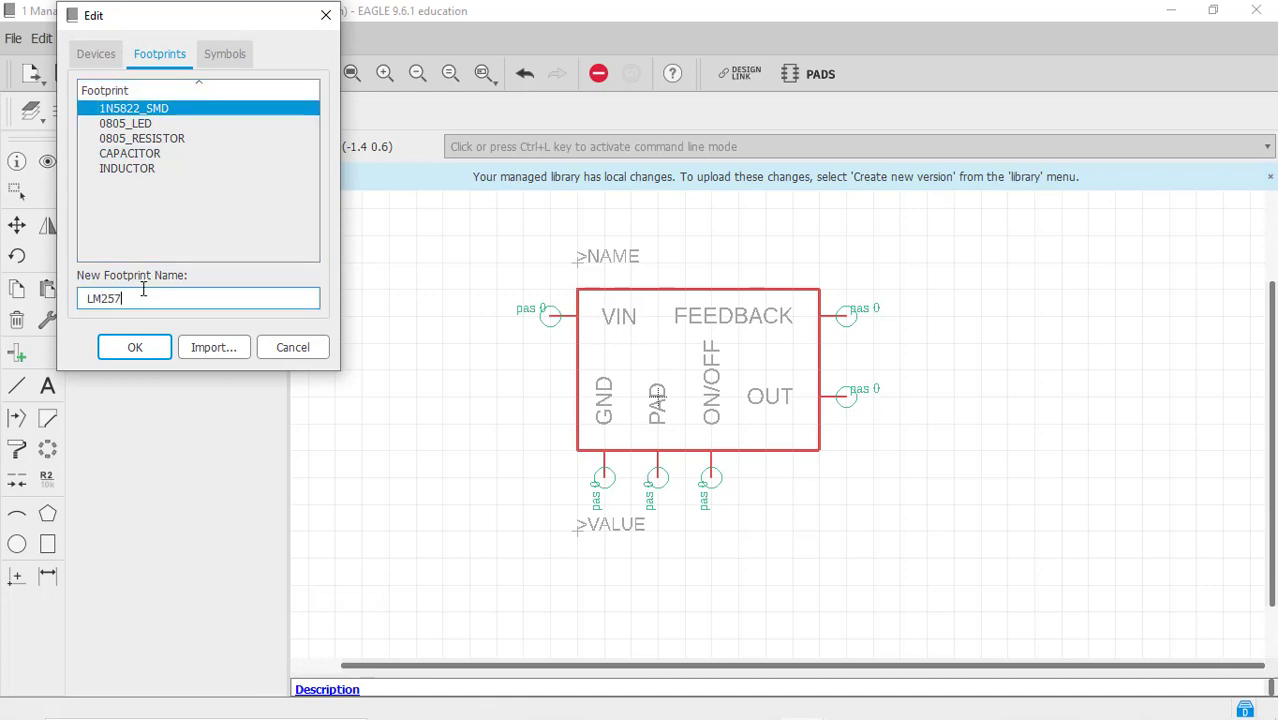
click(135, 347)
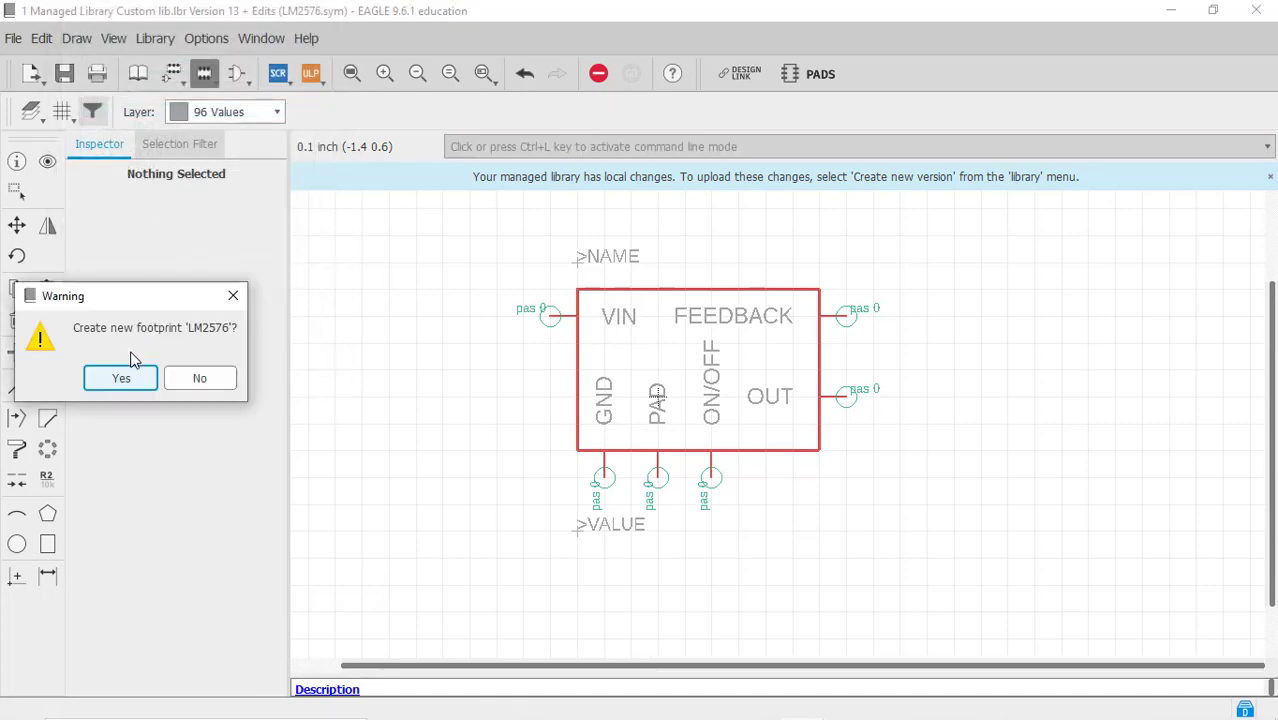
click(112, 378)
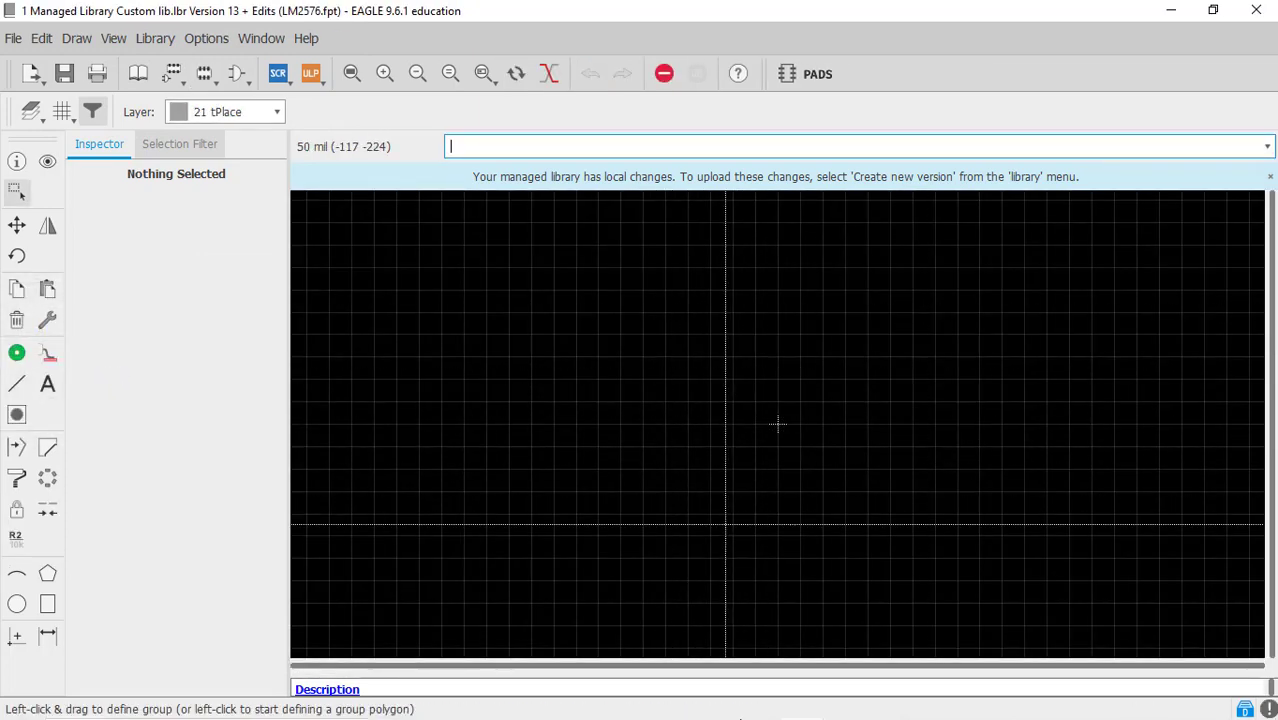
Step: Switch to the LM2576 datasheet in Adobe Acrobat Reader and examine the soldering footprint's small-pad length and width in millimetres
mouse_move(830, 708)
click(895, 702)
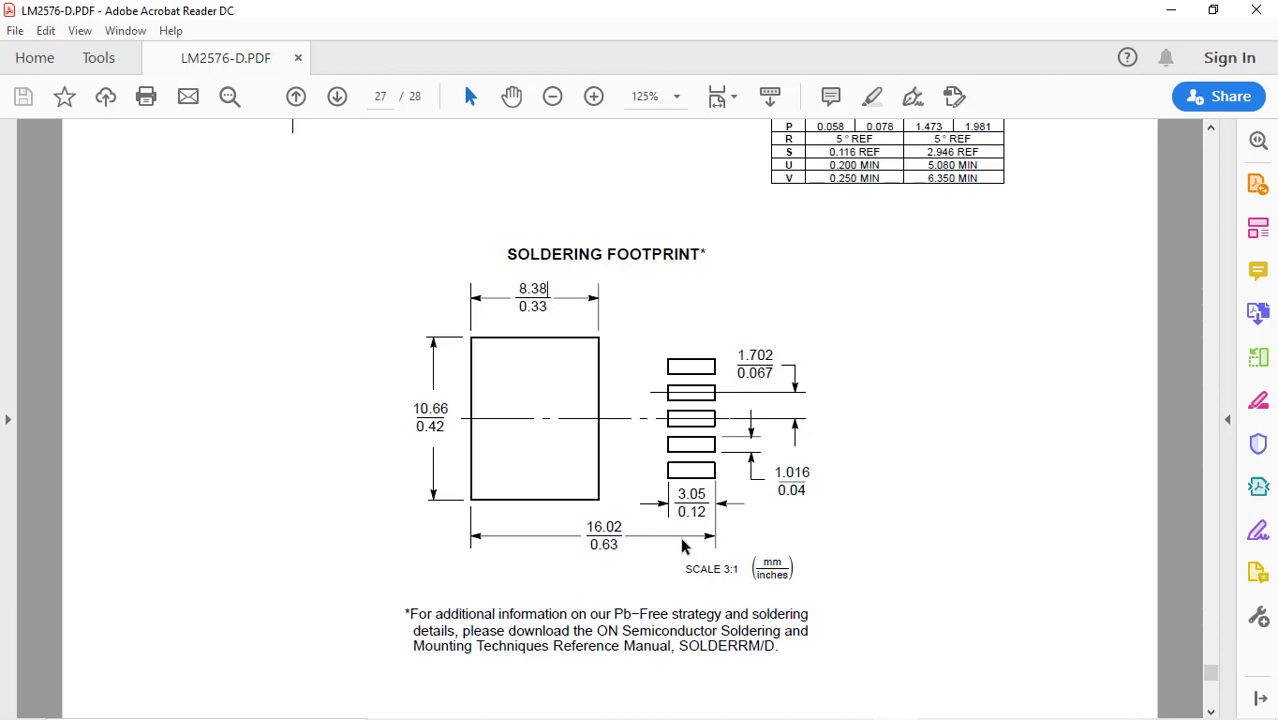
scroll(685, 545, down, 1)
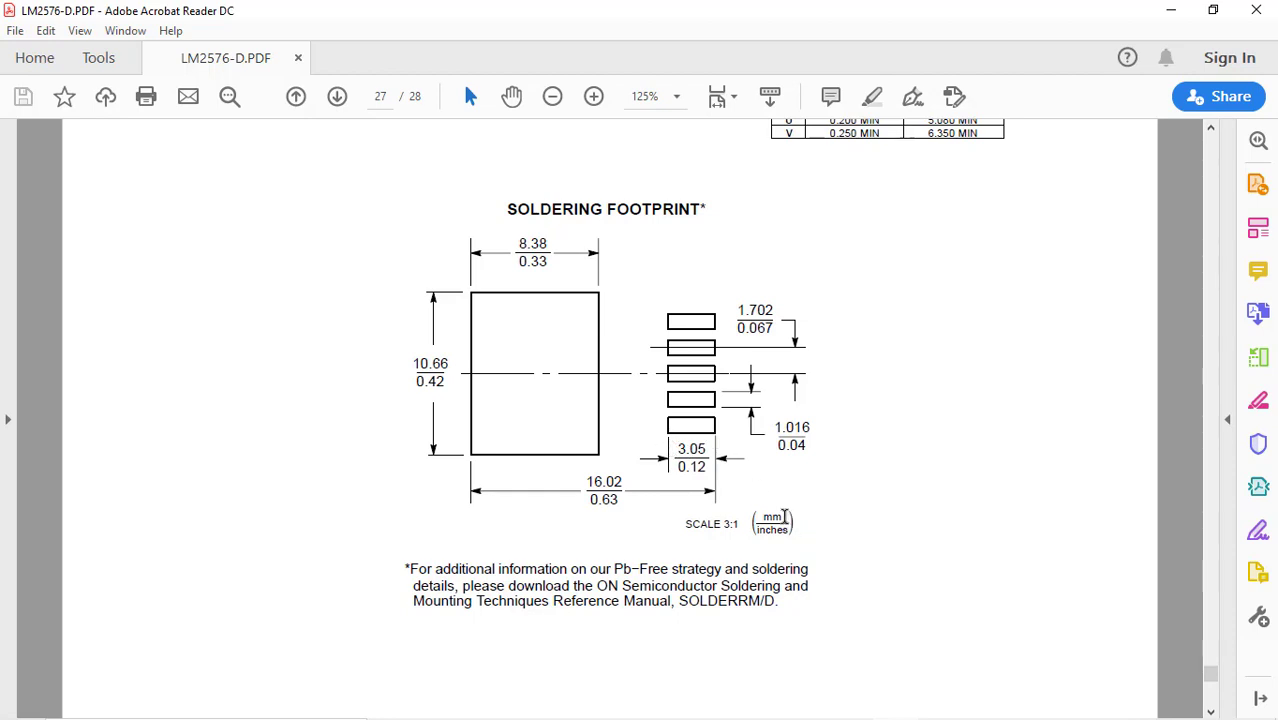
click(824, 538)
drag(680, 450, 676, 450)
click(820, 455)
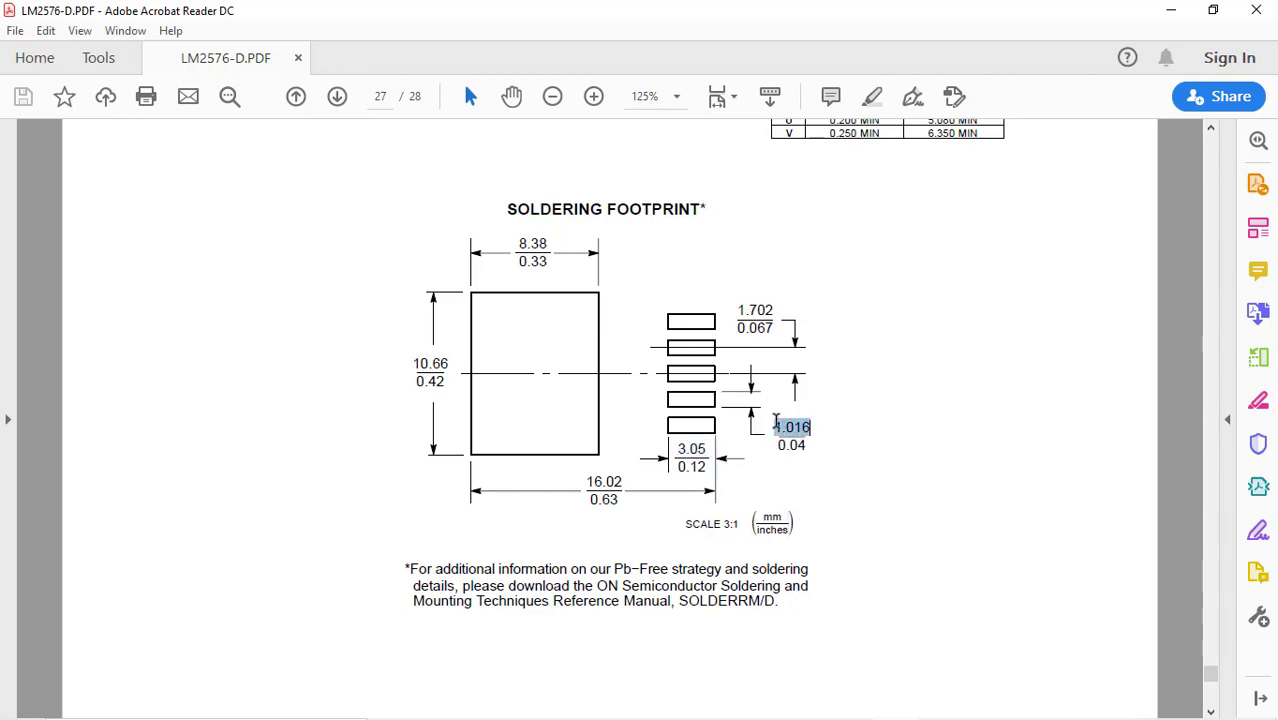
drag(775, 424, 775, 424)
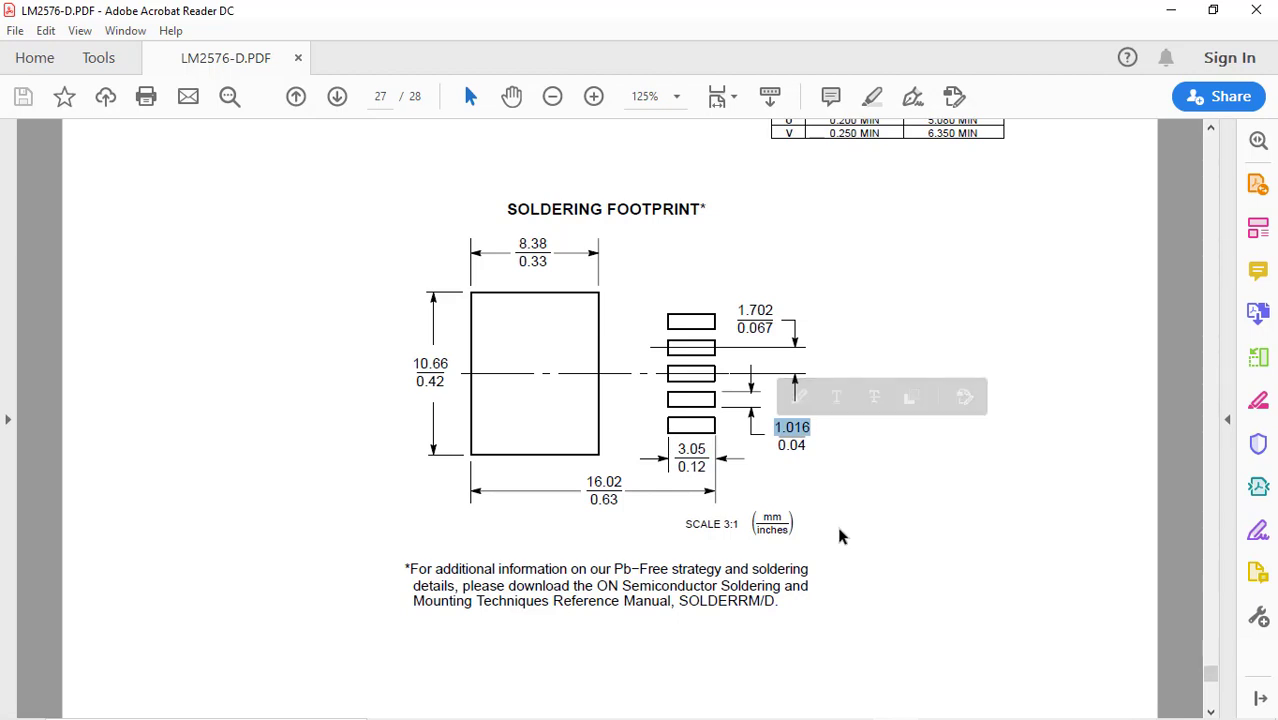
Step: Switch back to EAGLE and place one SMD pad on layer 1 Top at the origin of the LM2576 footprint
mouse_move(826, 708)
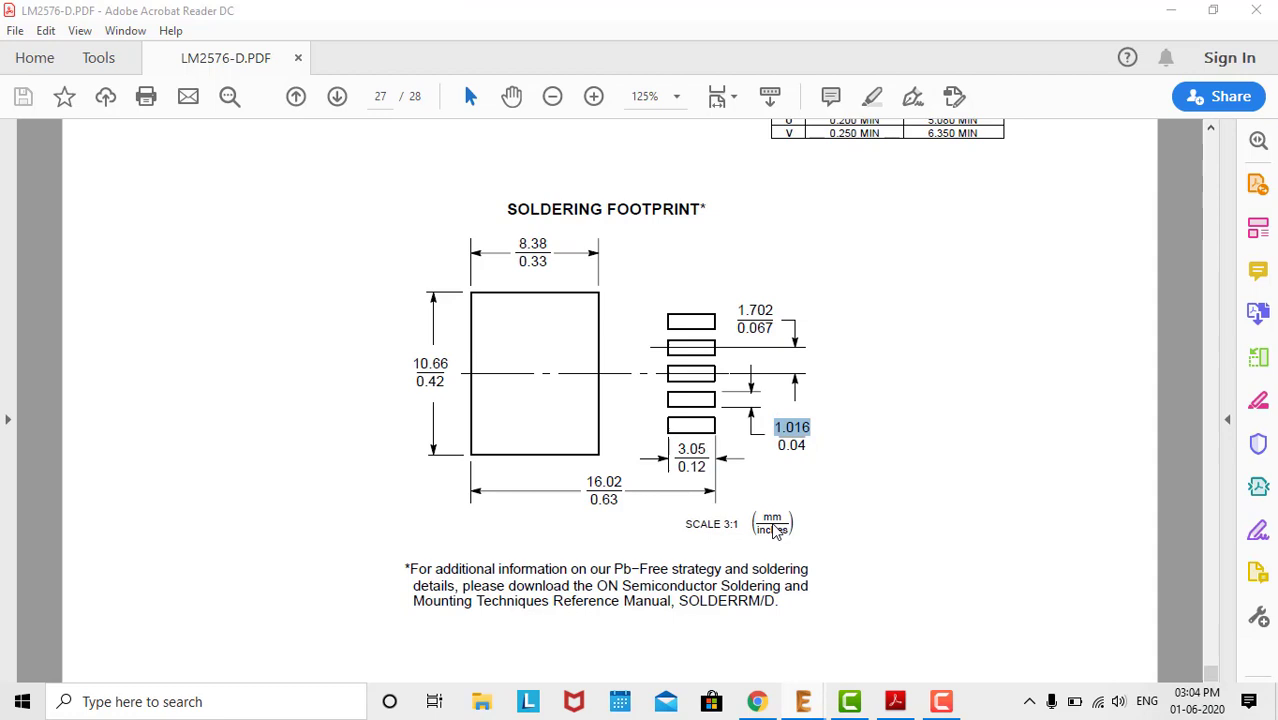
click(877, 627)
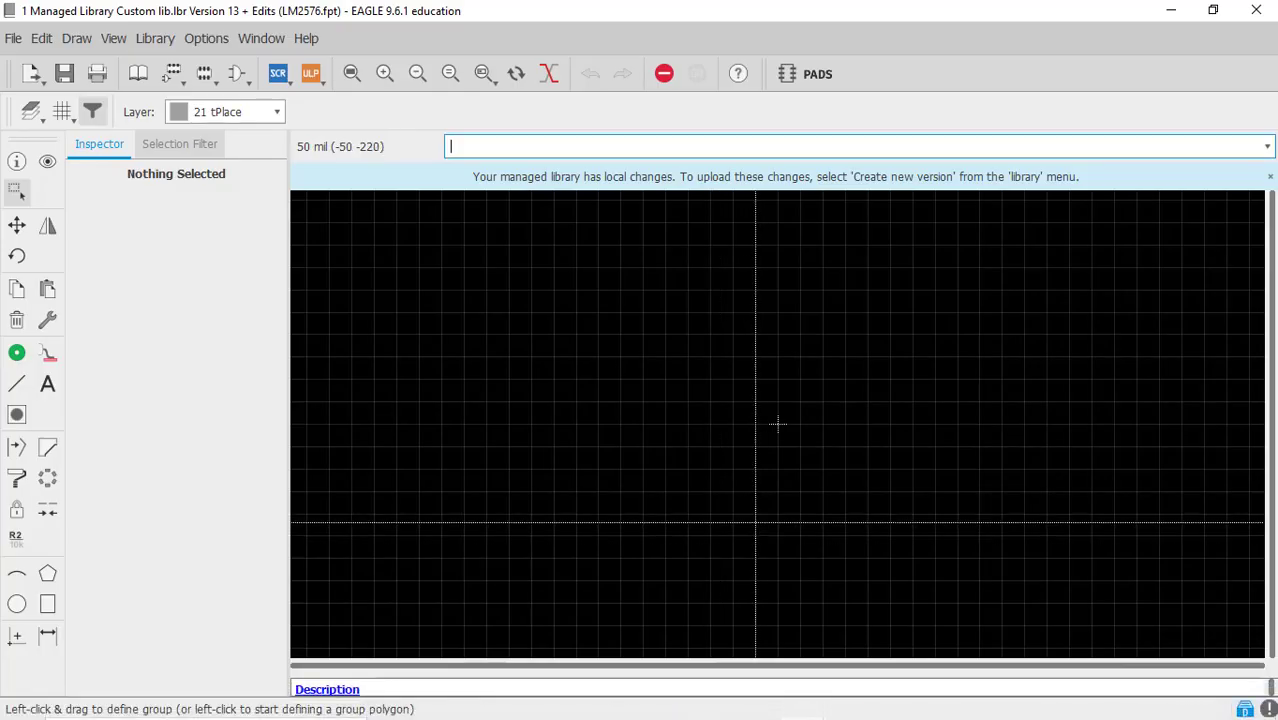
click(47, 353)
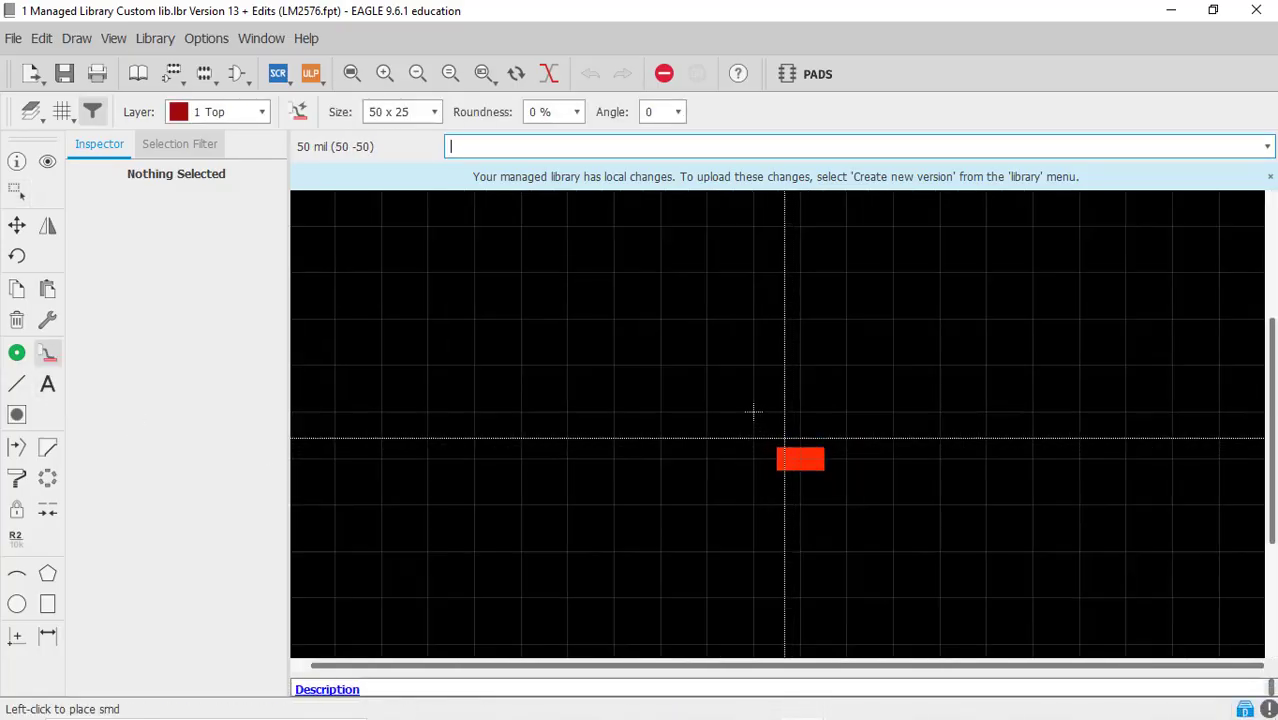
scroll(753, 411, up, 2)
click(743, 404)
key(Escape)
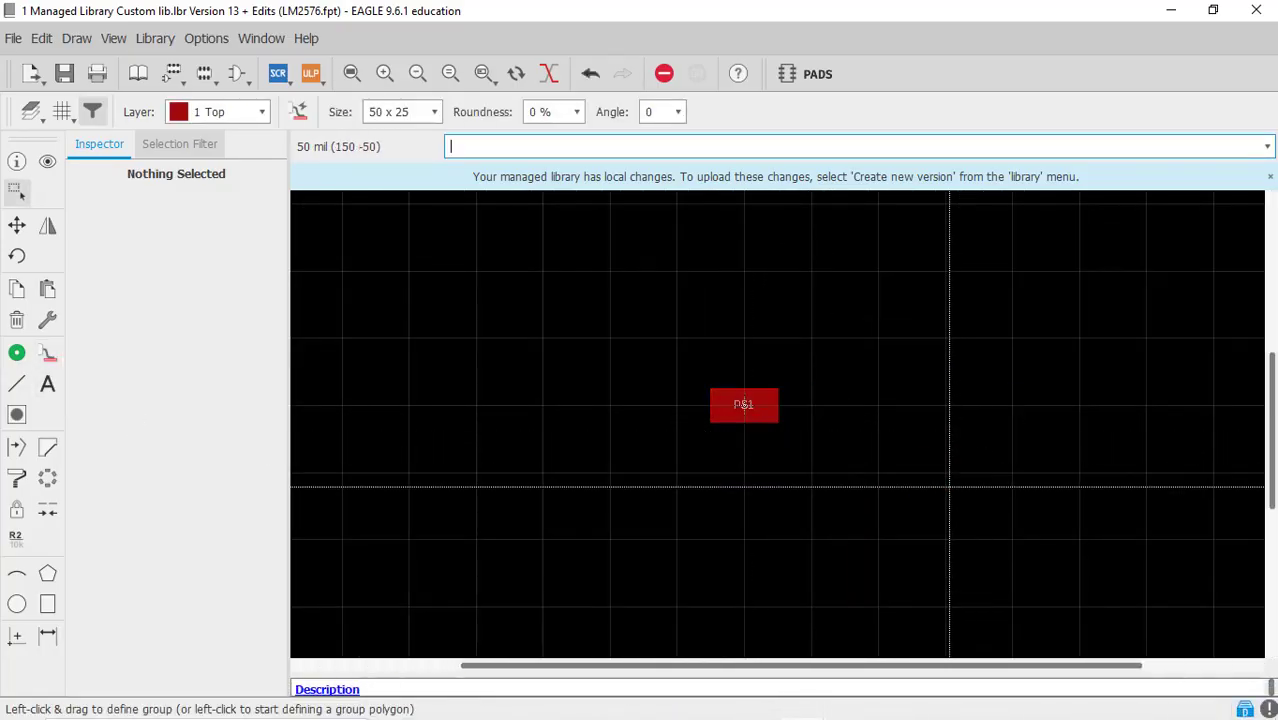
Step: Change the units of both the main grid size and the alternate grid to mm
click(62, 111)
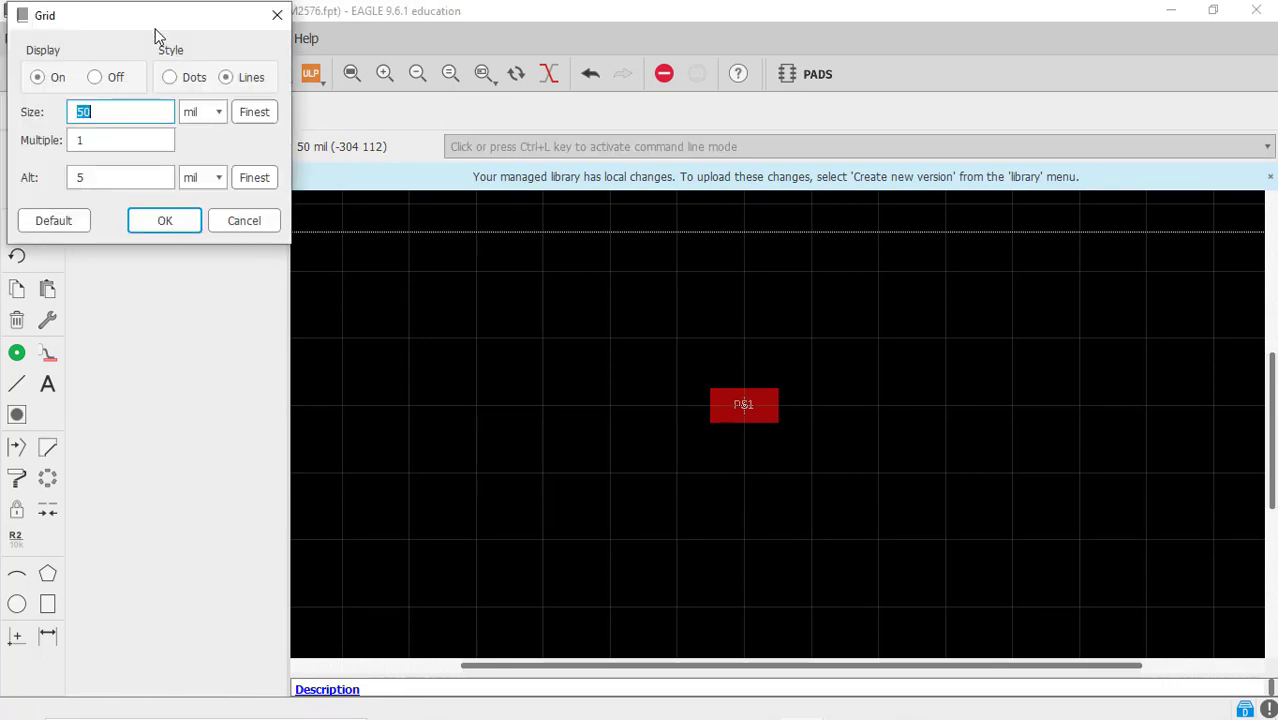
drag(155, 16, 272, 108)
click(336, 203)
click(322, 237)
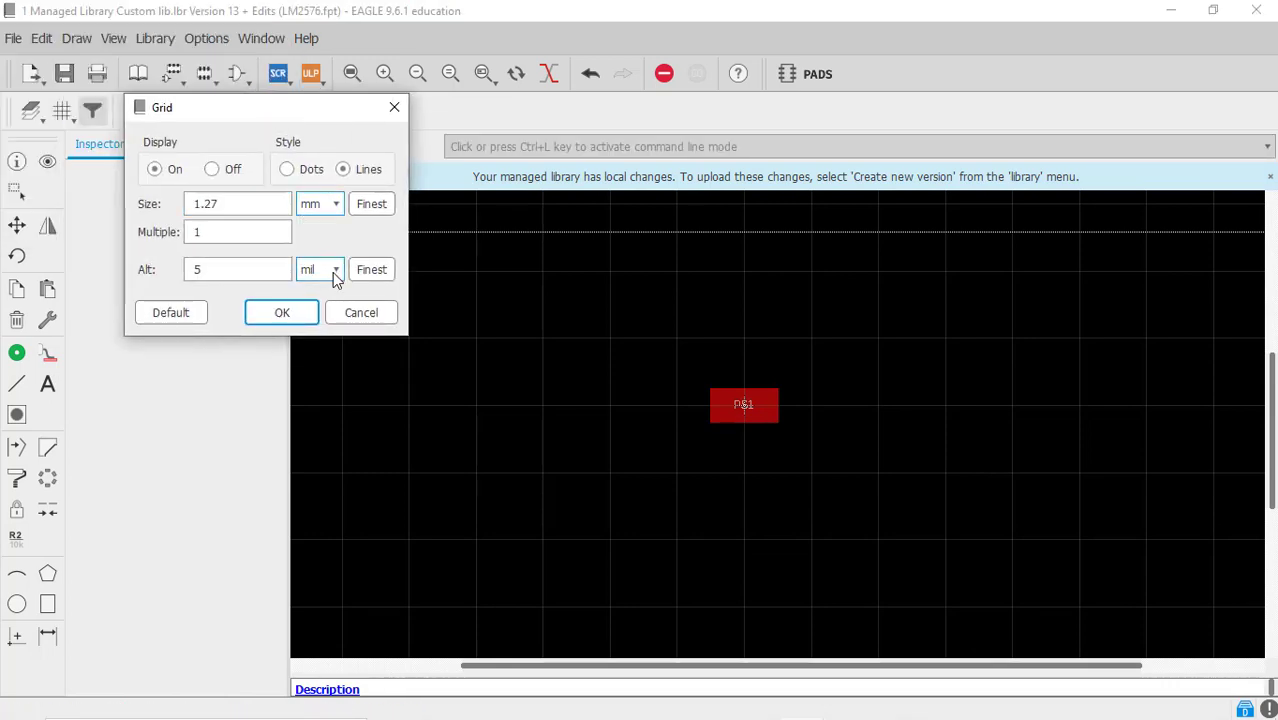
click(336, 270)
click(318, 307)
click(300, 312)
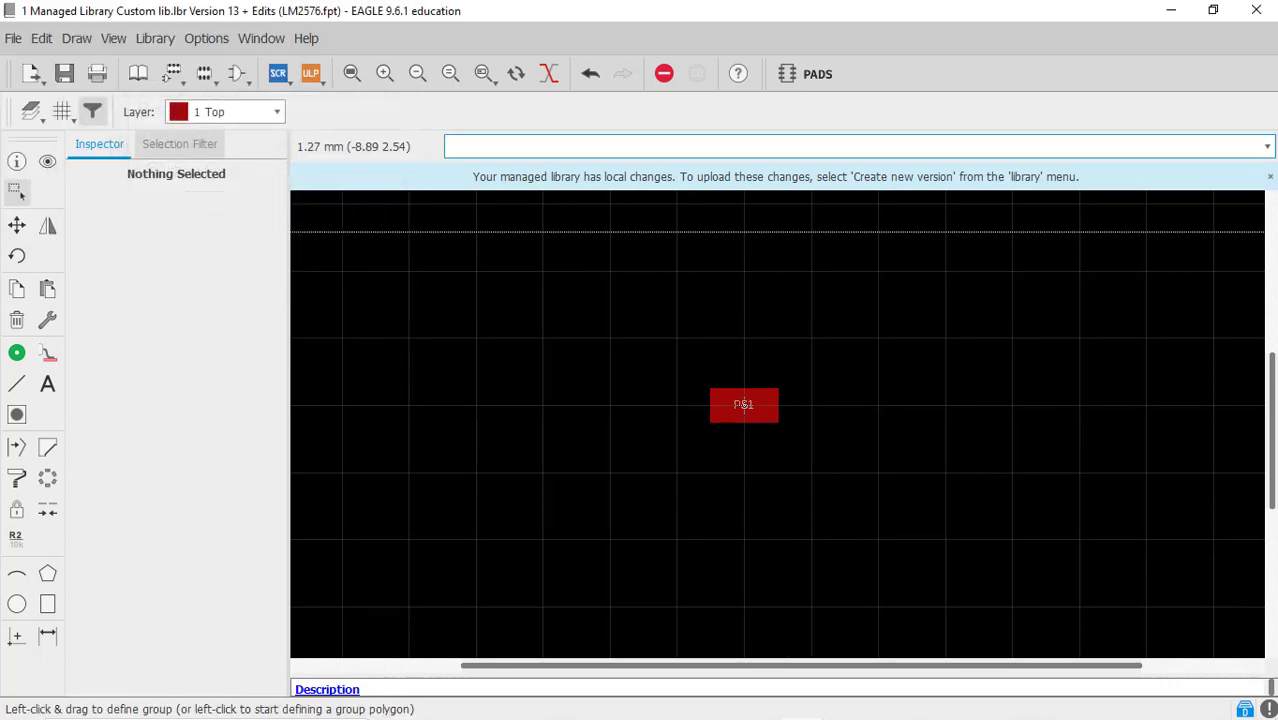
Step: Rename the placed SMD pad as 1
scroll(743, 404, up, 2)
click(738, 392)
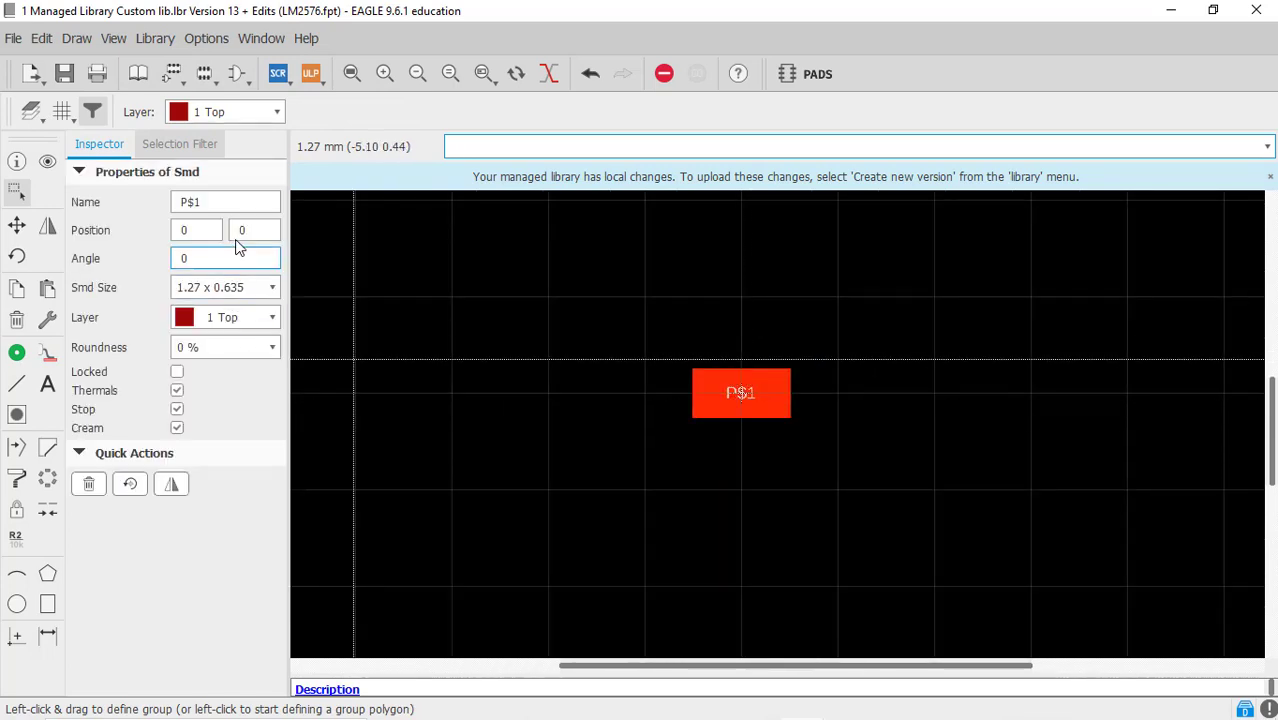
drag(206, 202, 185, 201)
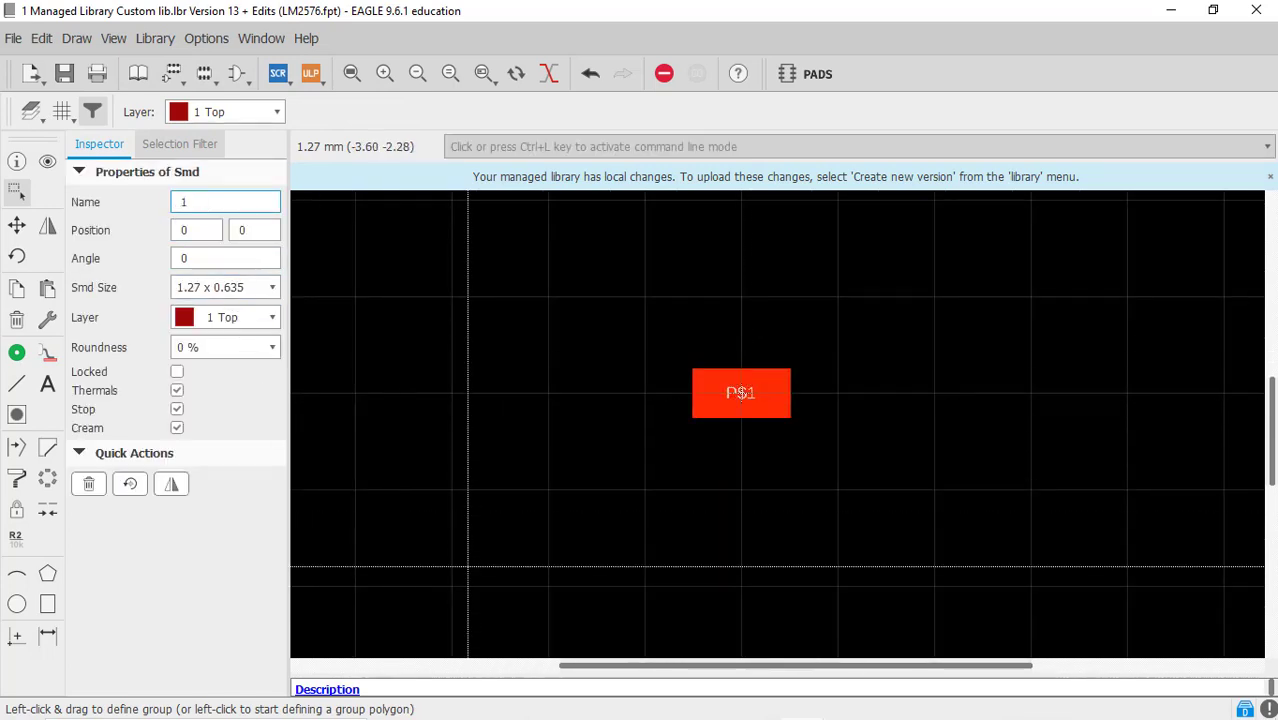
Step: Look up the small-pad length in the Acrobat Reader datasheet and set pad 1's length to 3.05 mm in EAGLE
mouse_move(795, 716)
click(893, 703)
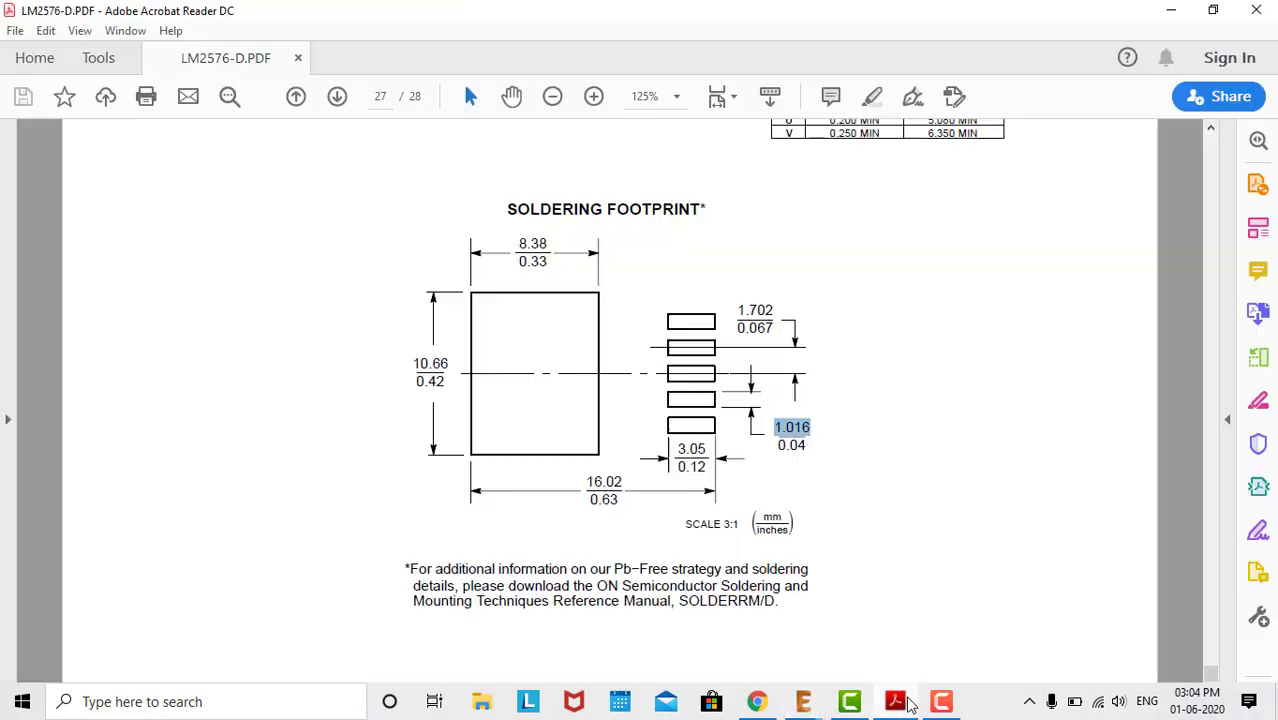
drag(710, 452, 665, 444)
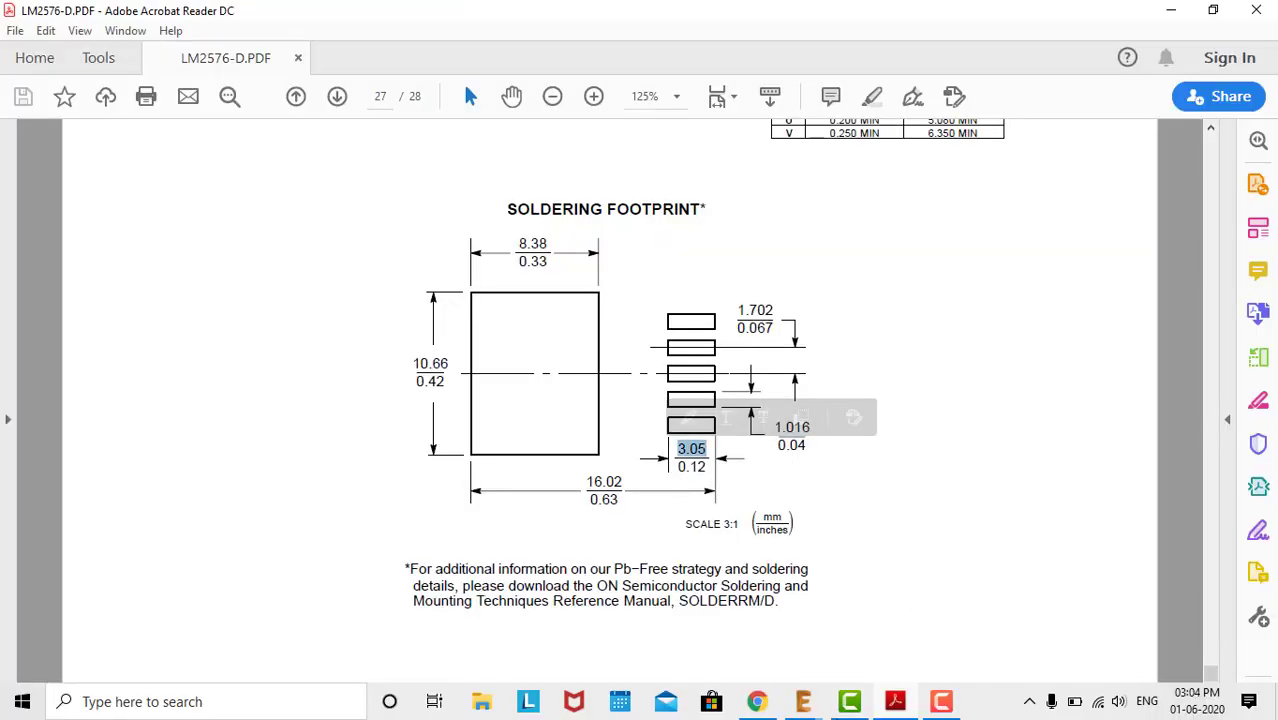
mouse_move(803, 703)
click(877, 621)
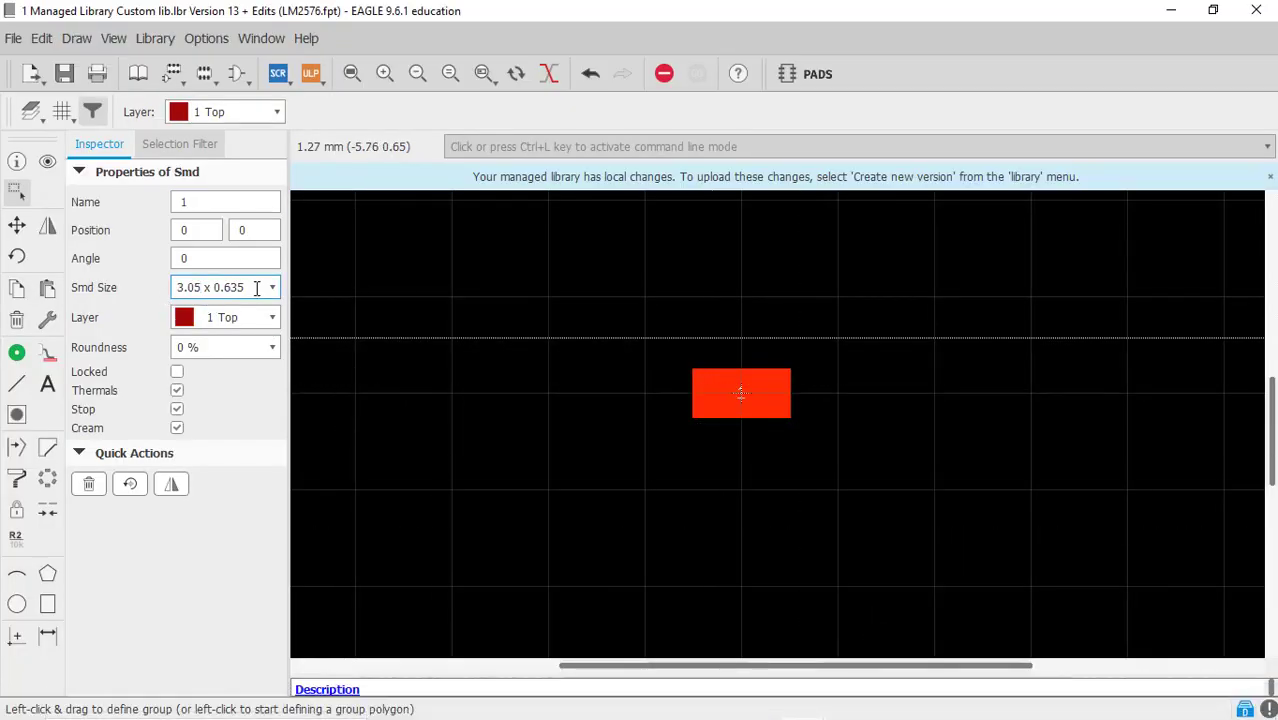
key(Return)
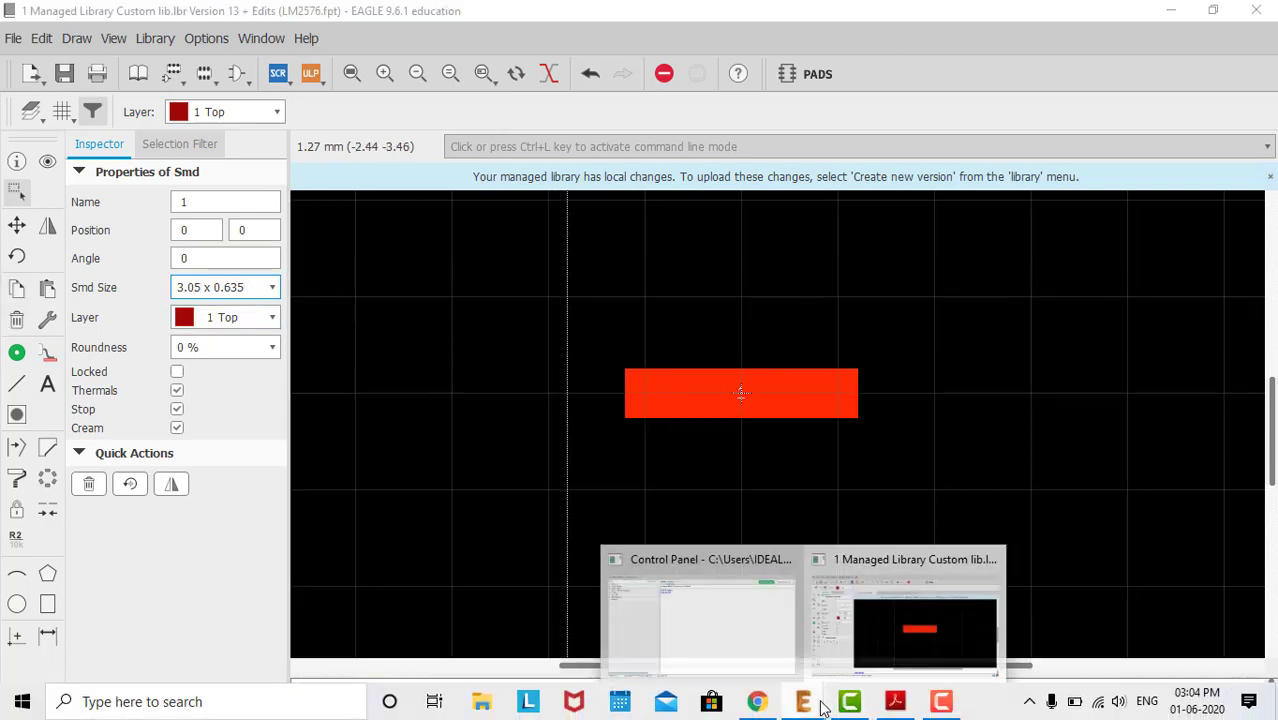
Step: Look up the small-pad width in the Acrobat Reader datasheet and set pad 1's size to 3.05 x 1.016 mm in EAGLE
click(895, 698)
drag(815, 424, 775, 410)
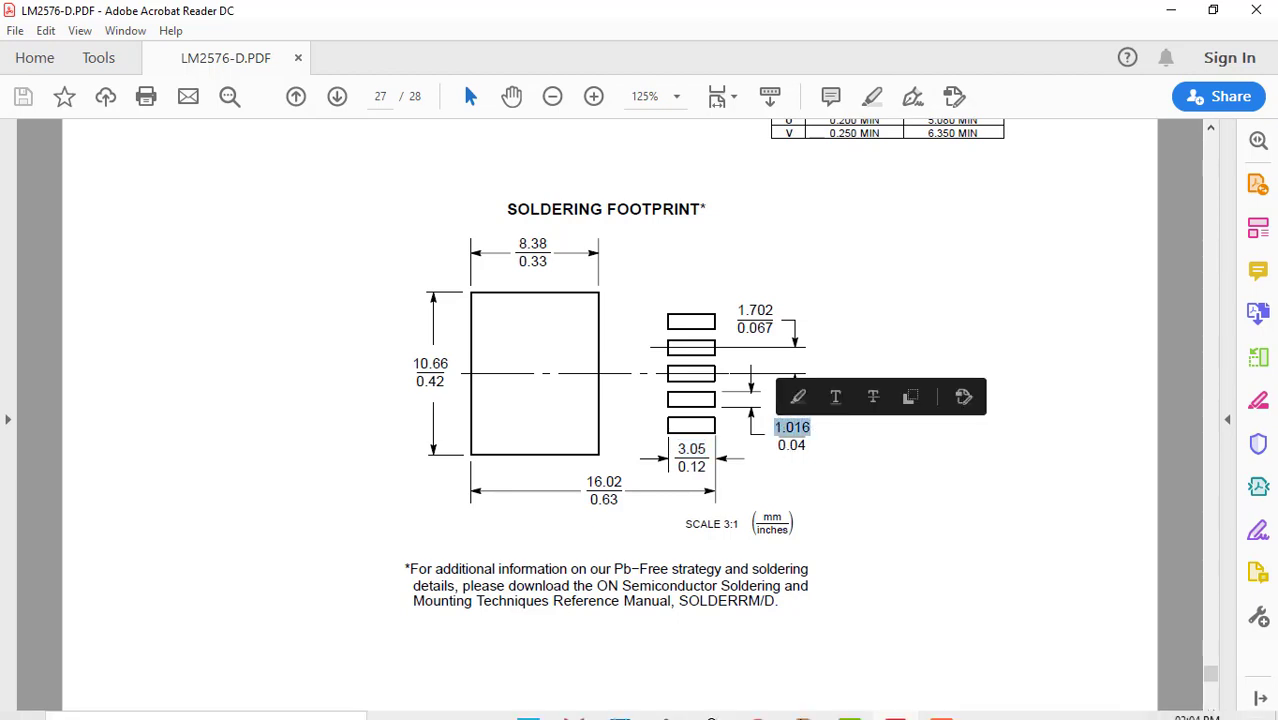
mouse_move(803, 701)
click(851, 627)
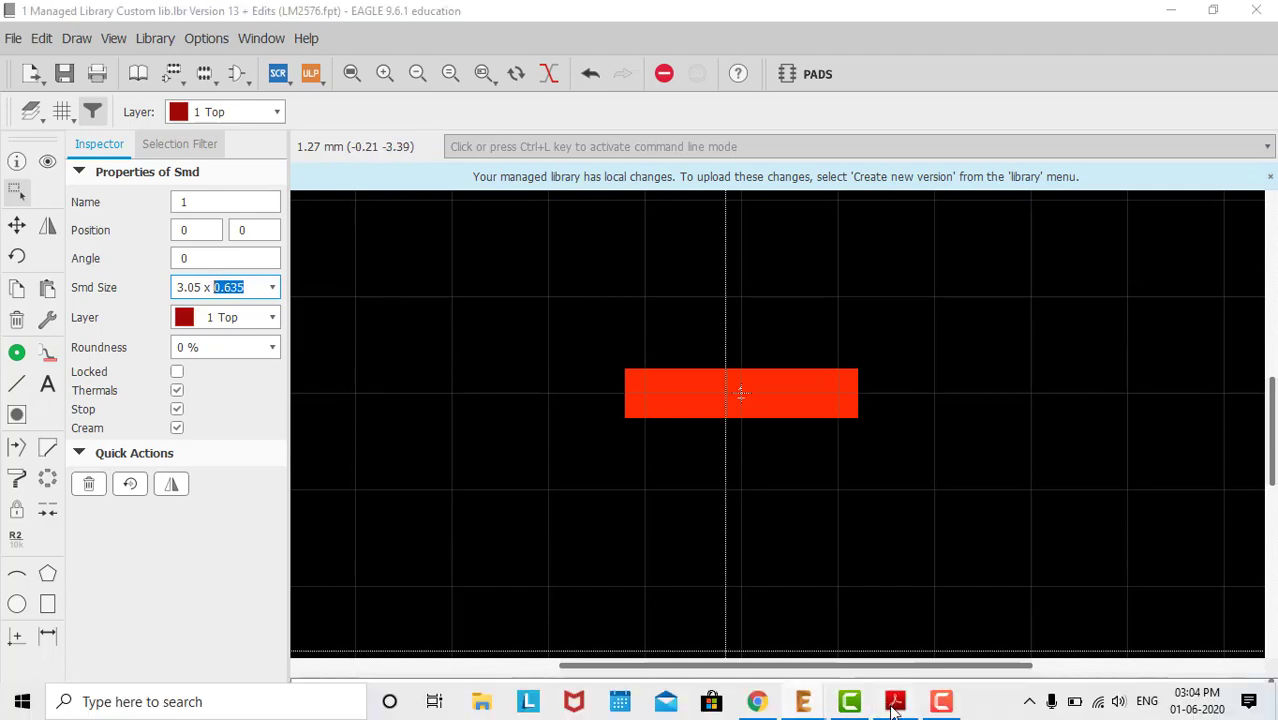
click(895, 703)
click(894, 703)
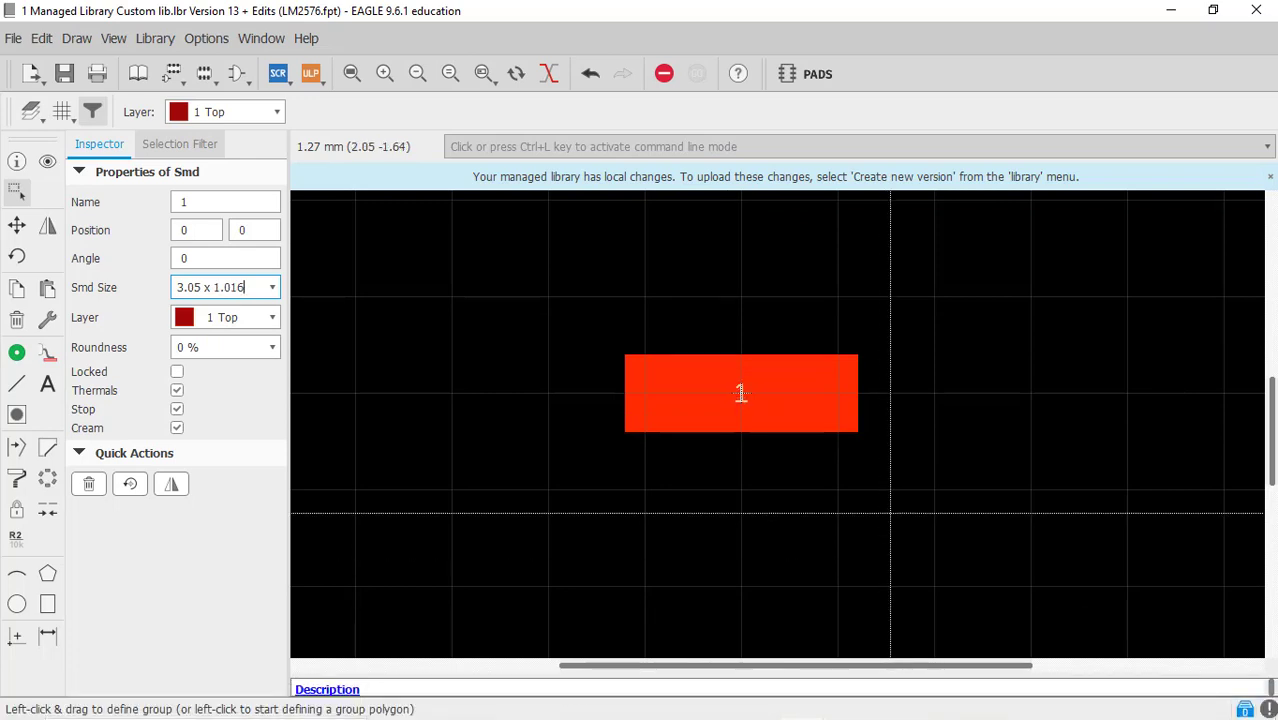
Step: Look up the pad pitch in the Acrobat Reader datasheet and set EAGLE's grid size to 1.702 mm
scroll(650, 479, down, 2)
scroll(680, 467, down, 1)
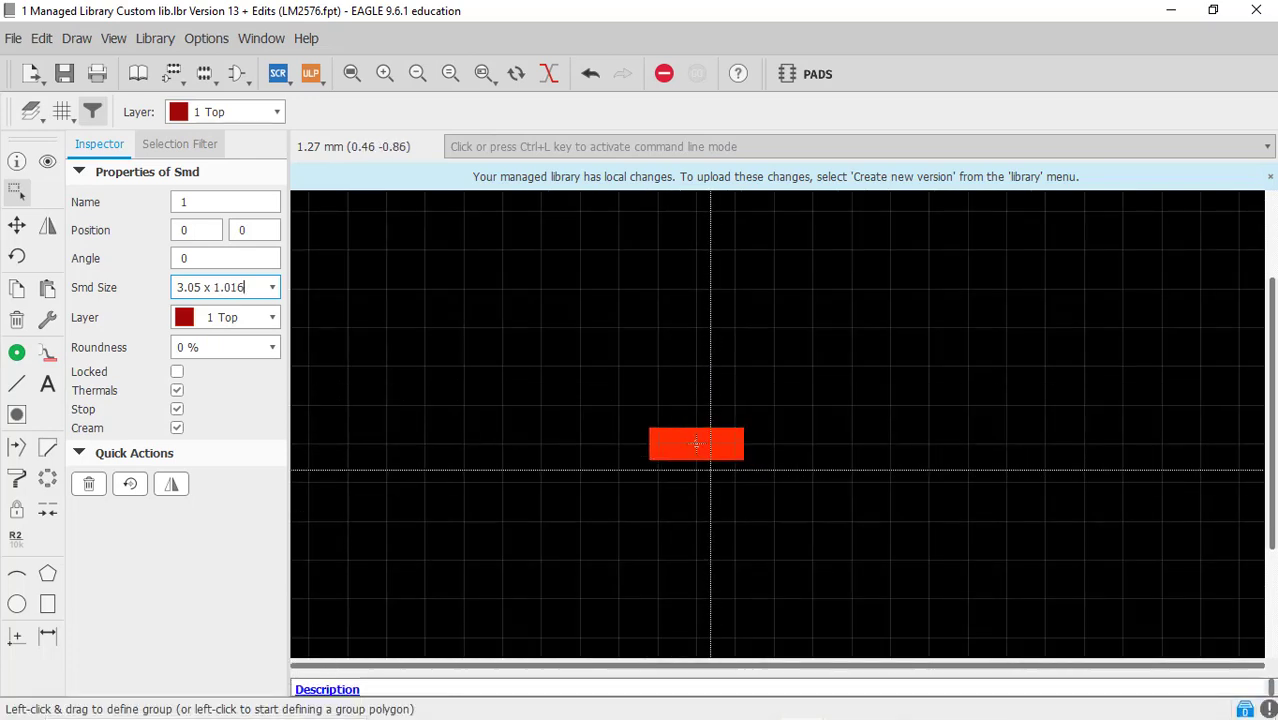
scroll(734, 517, up, 1)
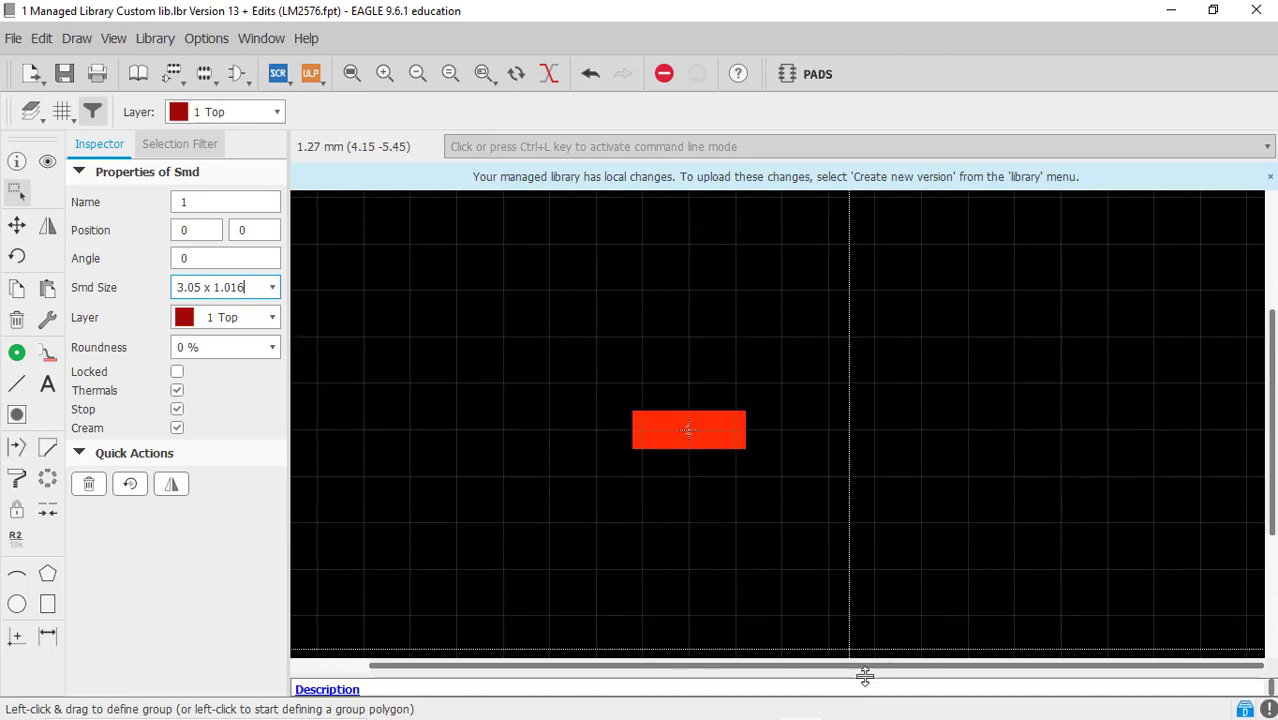
key(alt+Tab)
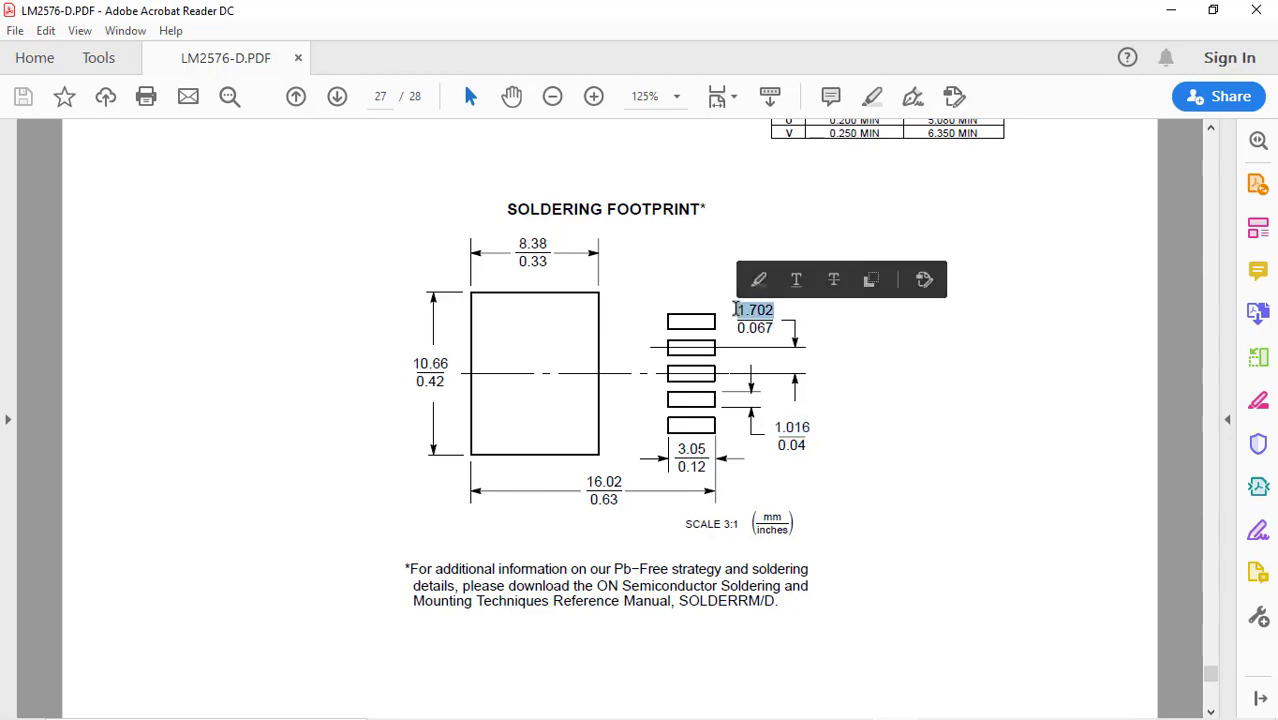
mouse_move(765, 718)
mouse_move(806, 705)
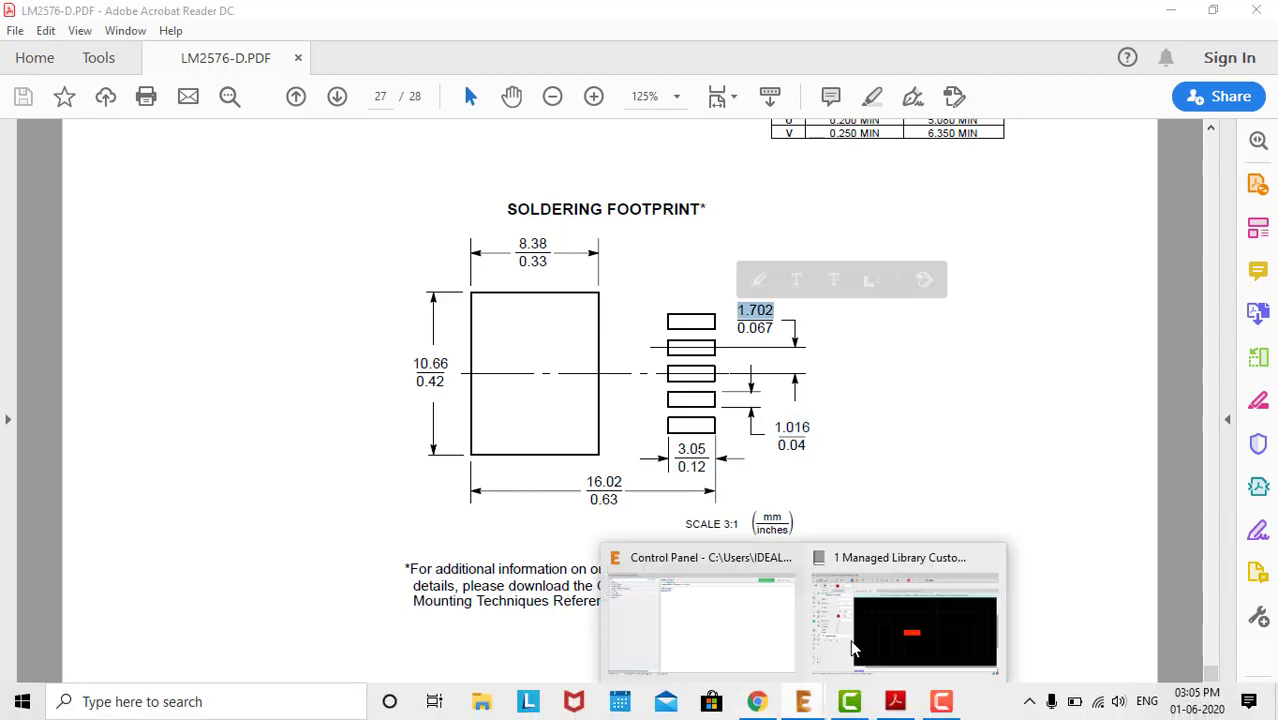
click(864, 600)
click(62, 111)
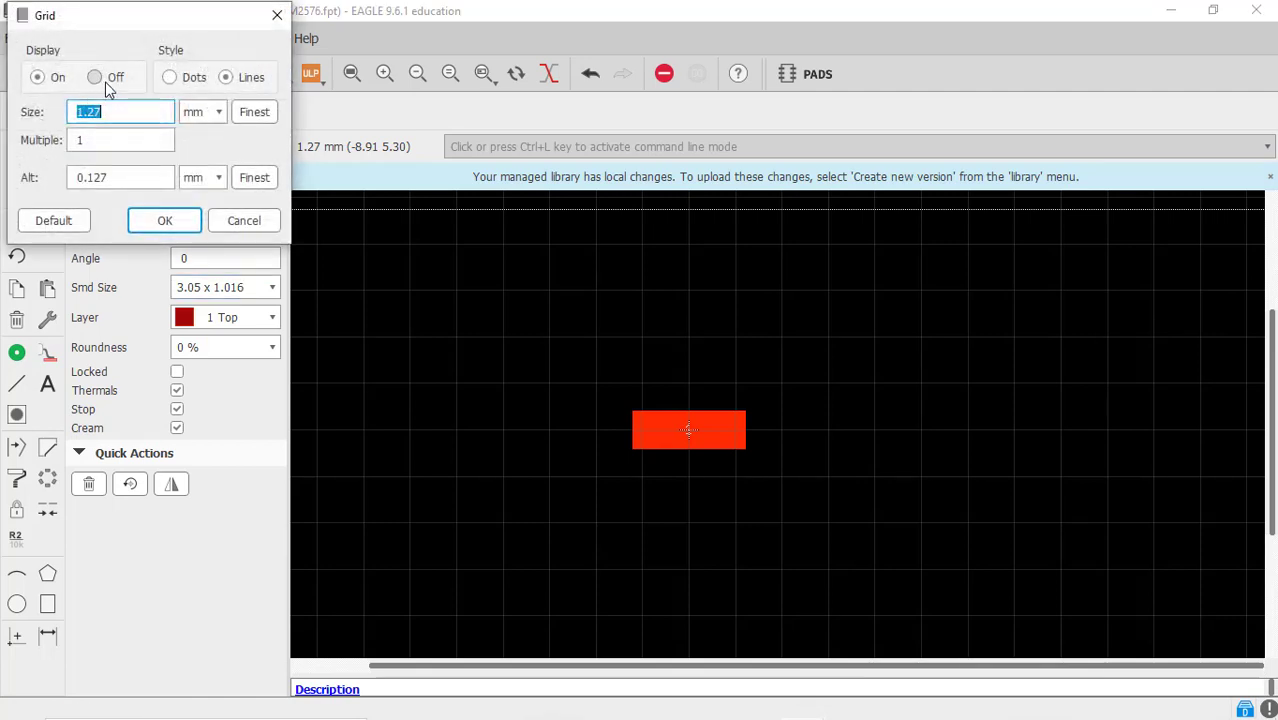
text(1.702)
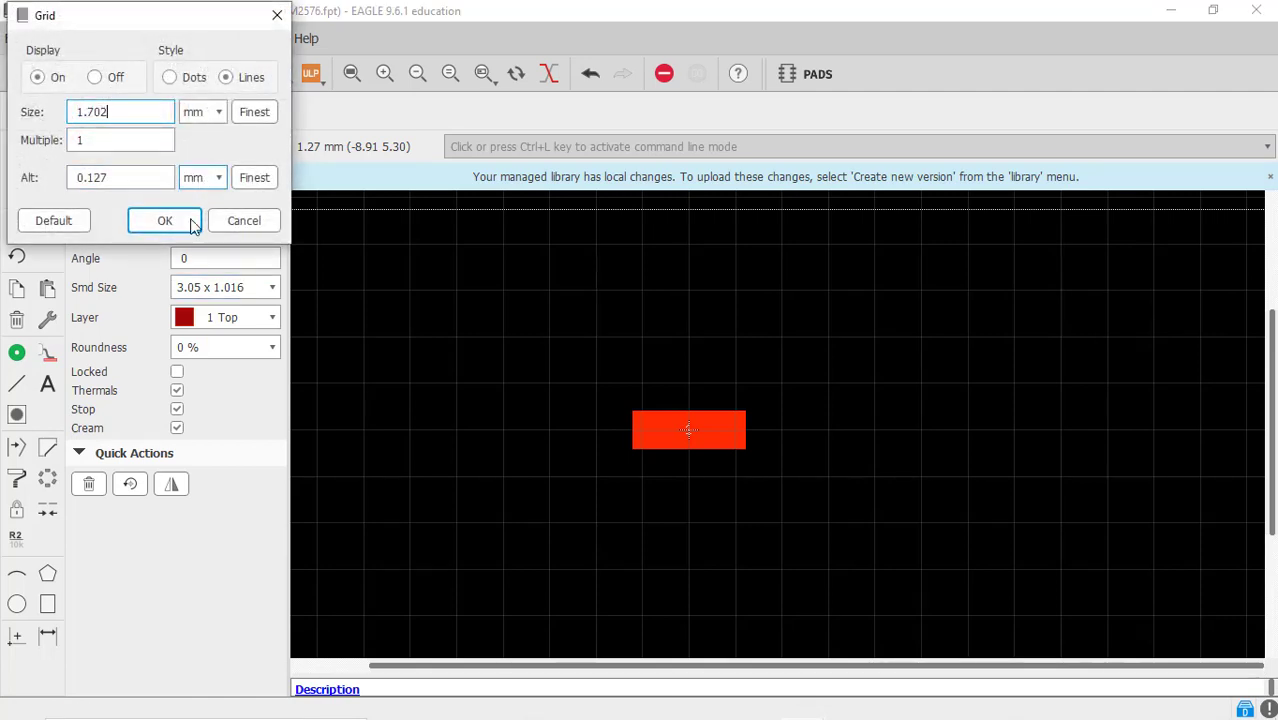
click(164, 220)
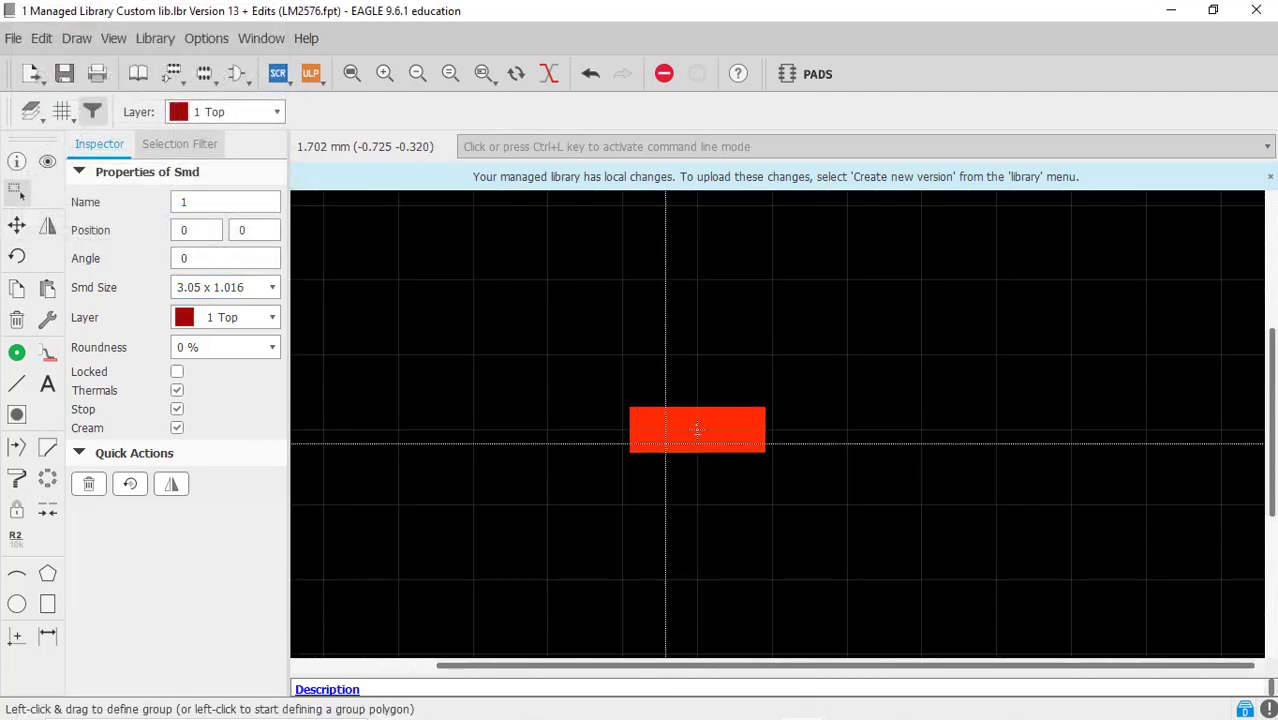
Step: Copy pad 1 upward four times at one-grid spacing of 1.702 mm, making a column of pads 1 to 5
scroll(688, 422, down, 2)
scroll(688, 422, up, 2)
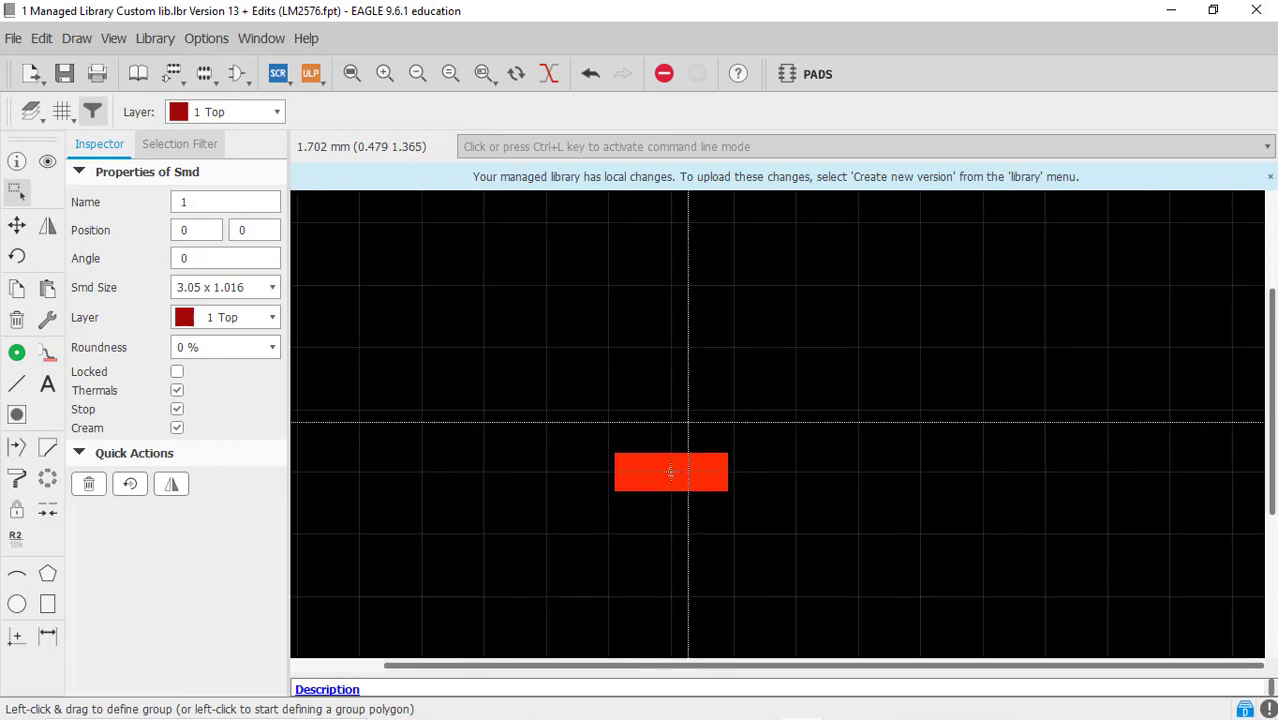
click(17, 289)
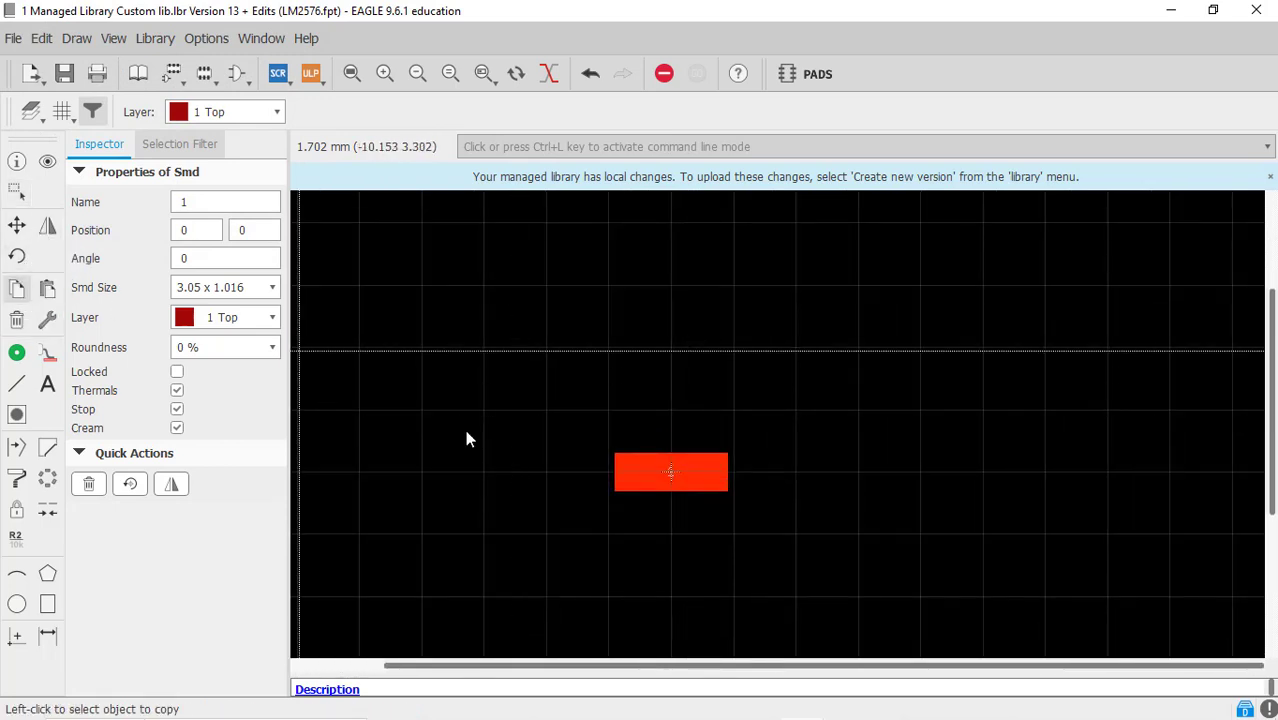
scroll(622, 432, up, 2)
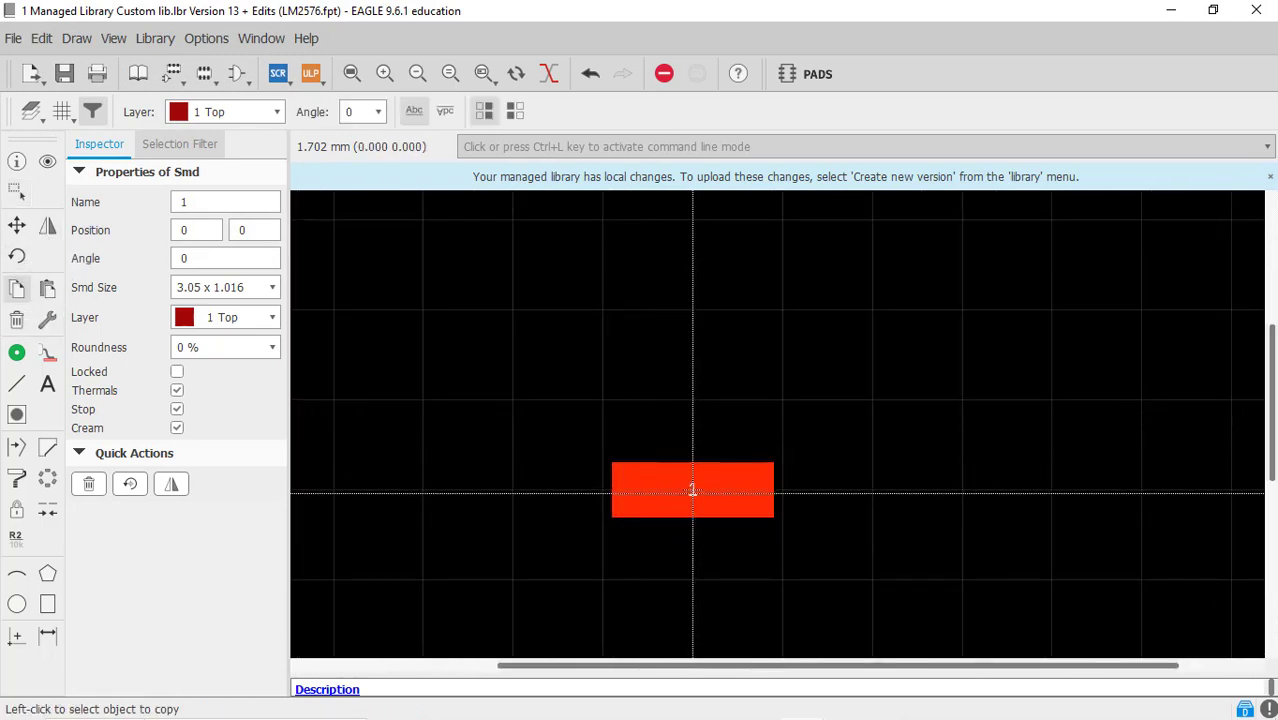
click(692, 490)
click(692, 399)
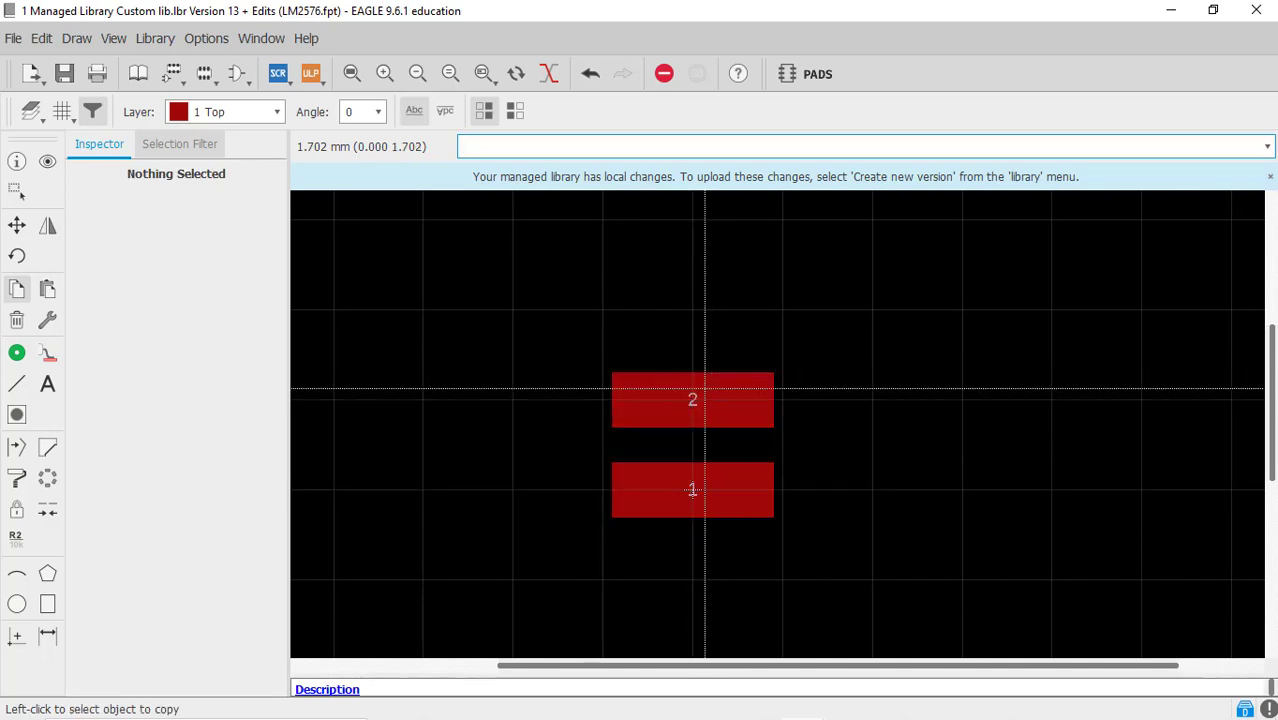
click(691, 399)
click(692, 308)
scroll(679, 443, down, 2)
scroll(679, 444, down, 1)
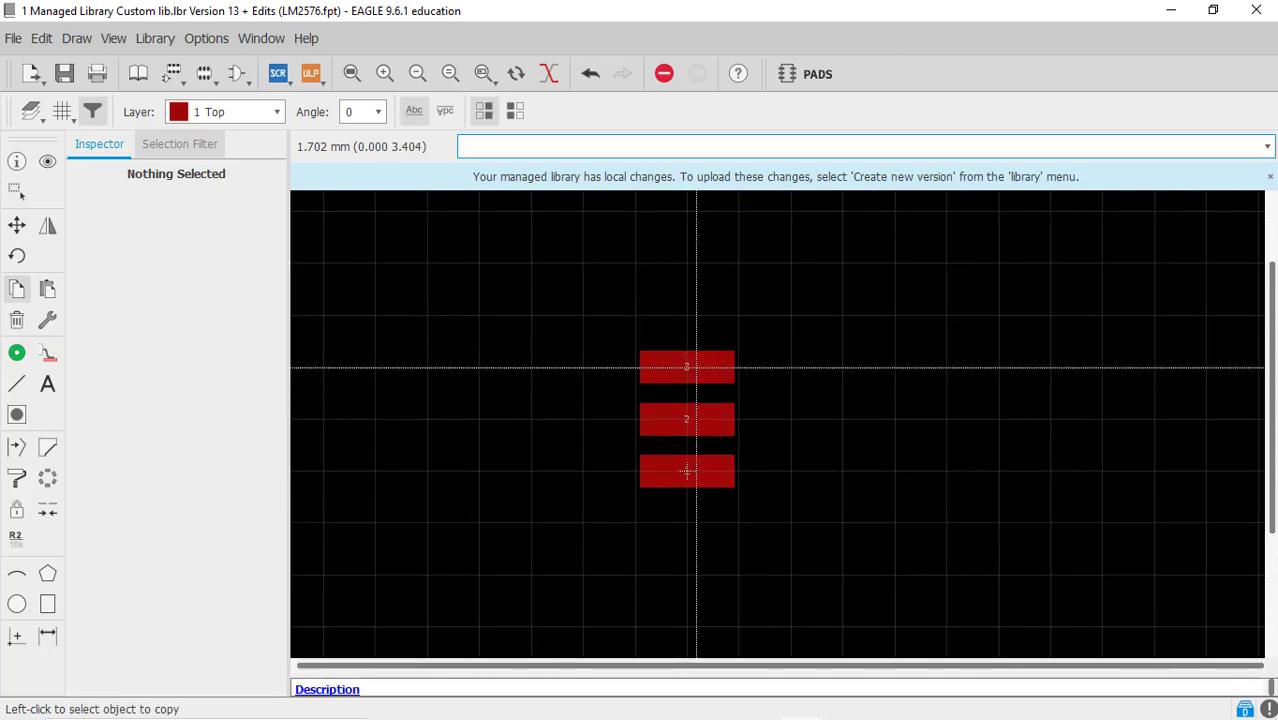
click(690, 365)
click(687, 315)
click(687, 316)
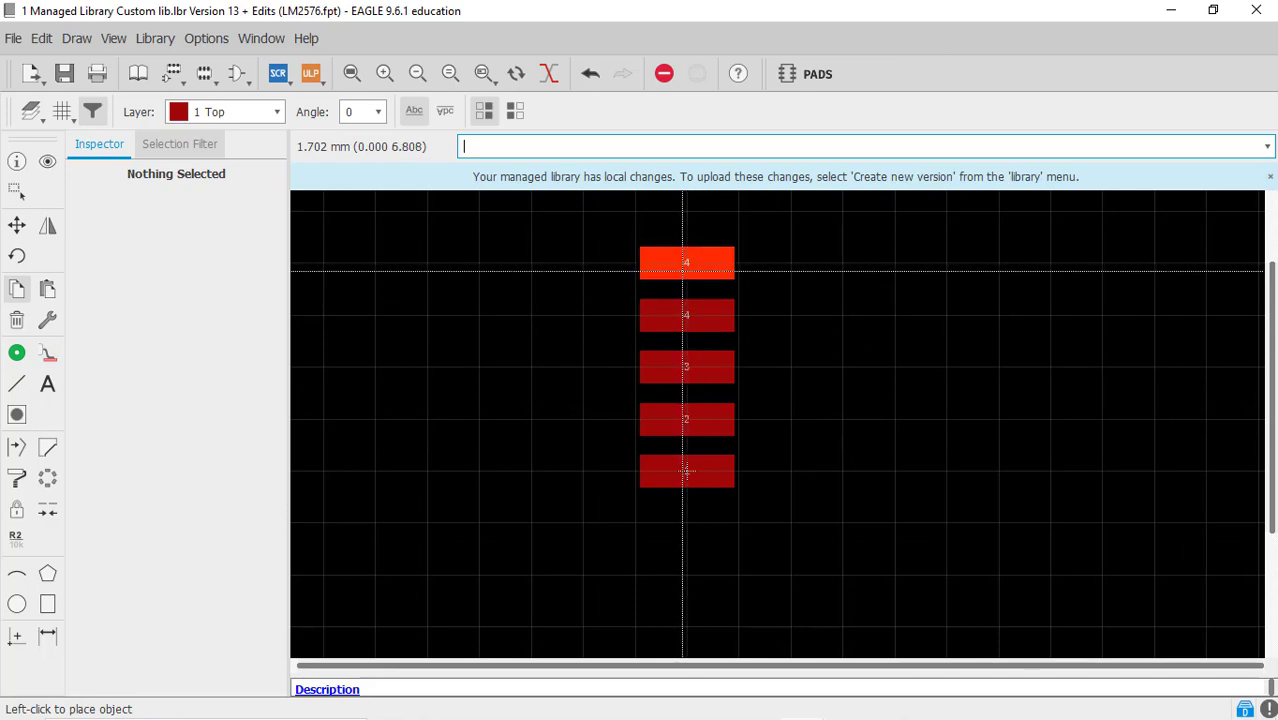
click(687, 263)
scroll(770, 370, down, 2)
scroll(730, 560, up, 1)
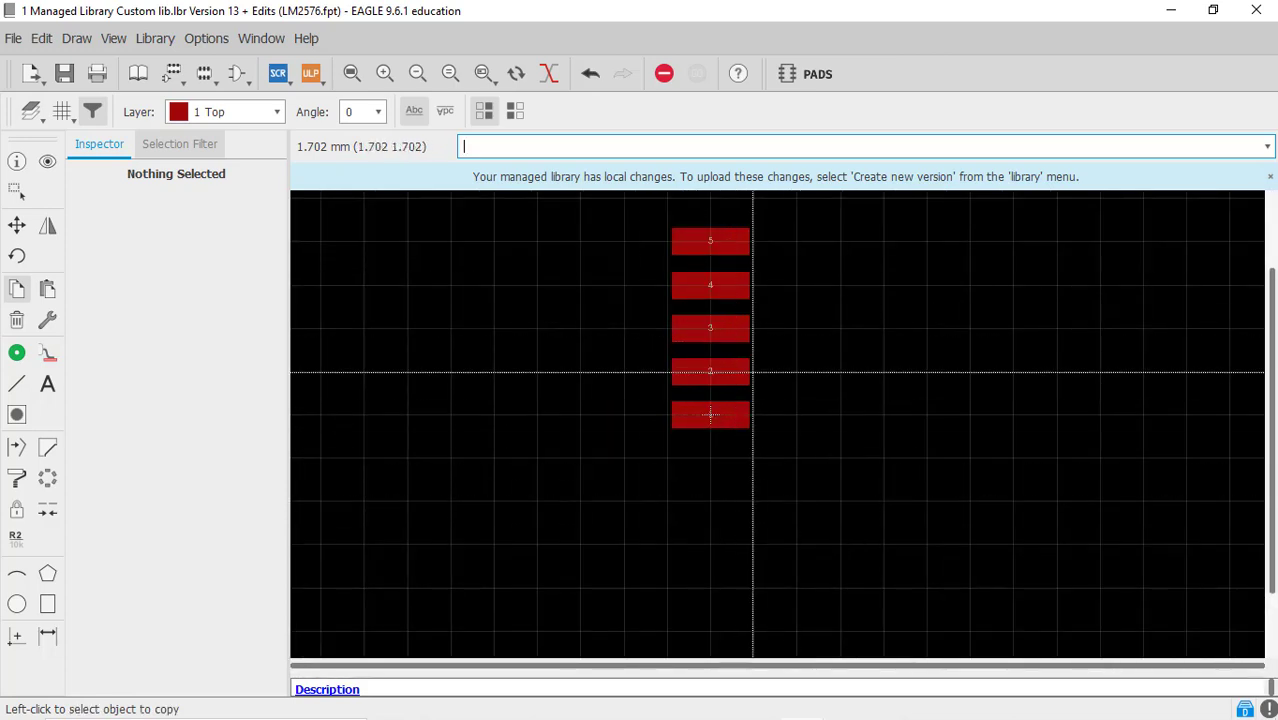
Step: Examine the large pad's height in the datasheet's soldering footprint in Acrobat Reader, and return to the EAGLE footprint
scroll(708, 423, up, 1)
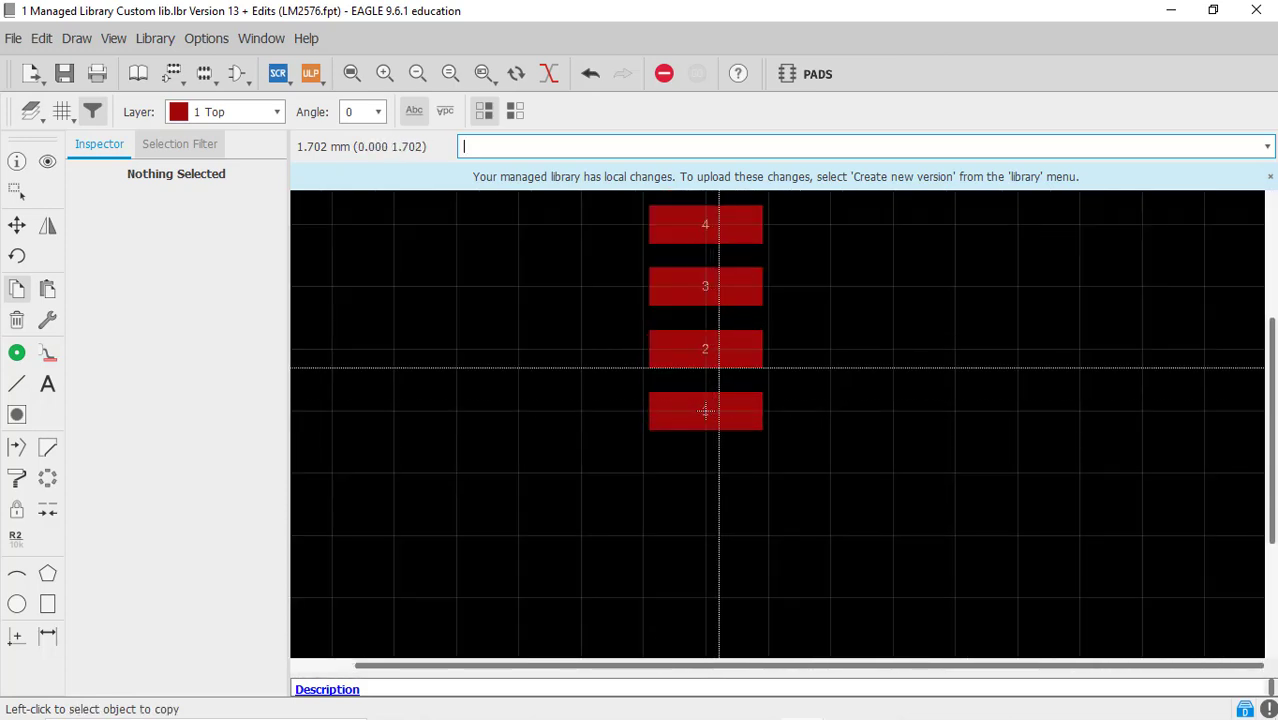
scroll(728, 440, down, 1)
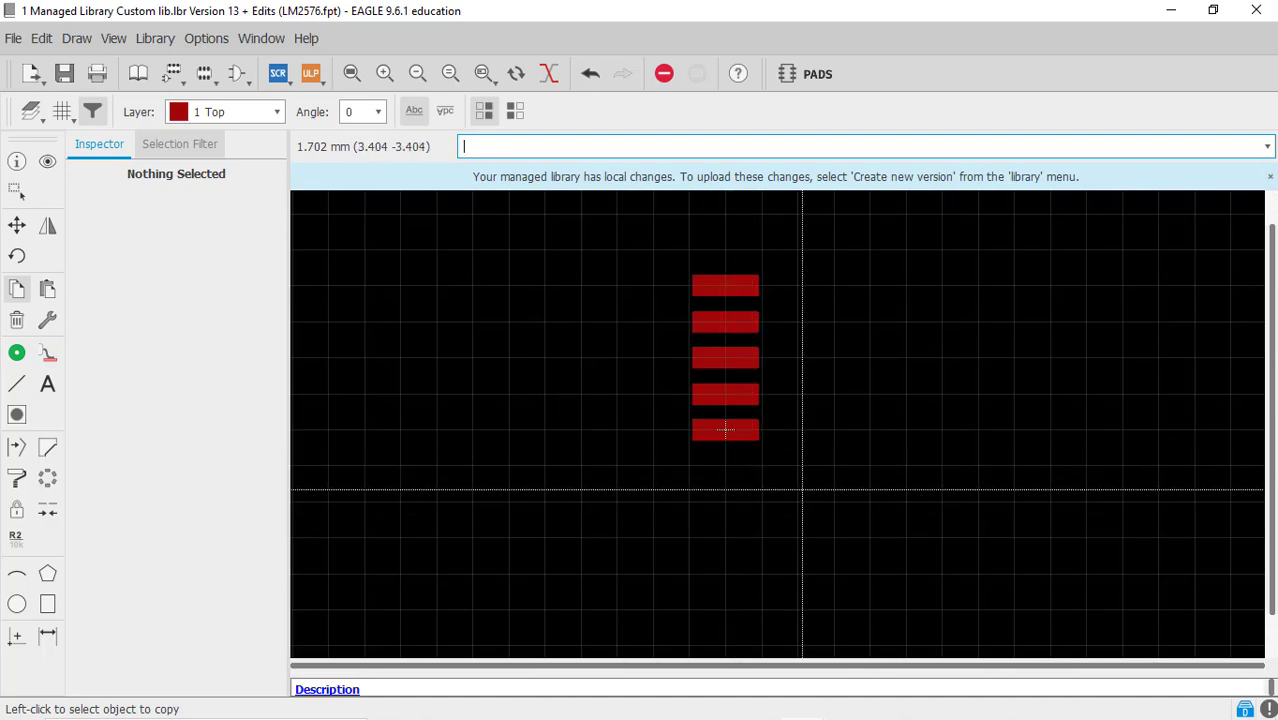
scroll(800, 485, down, 1)
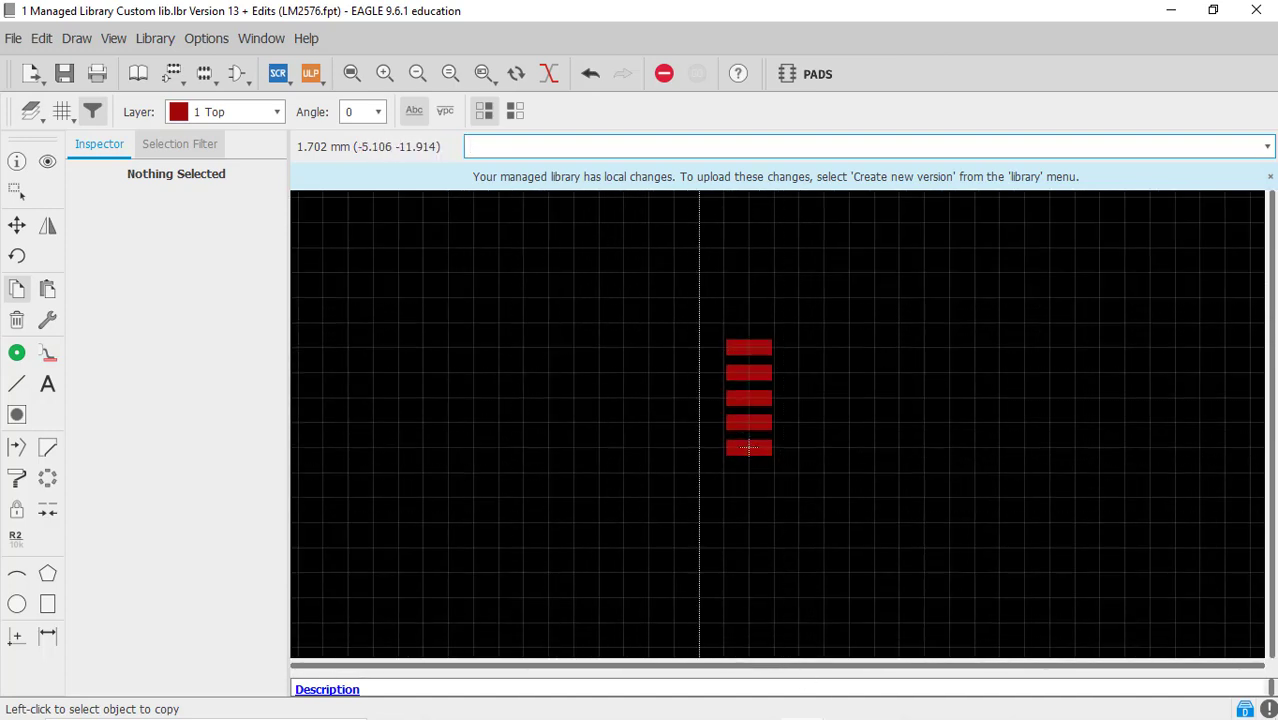
click(880, 712)
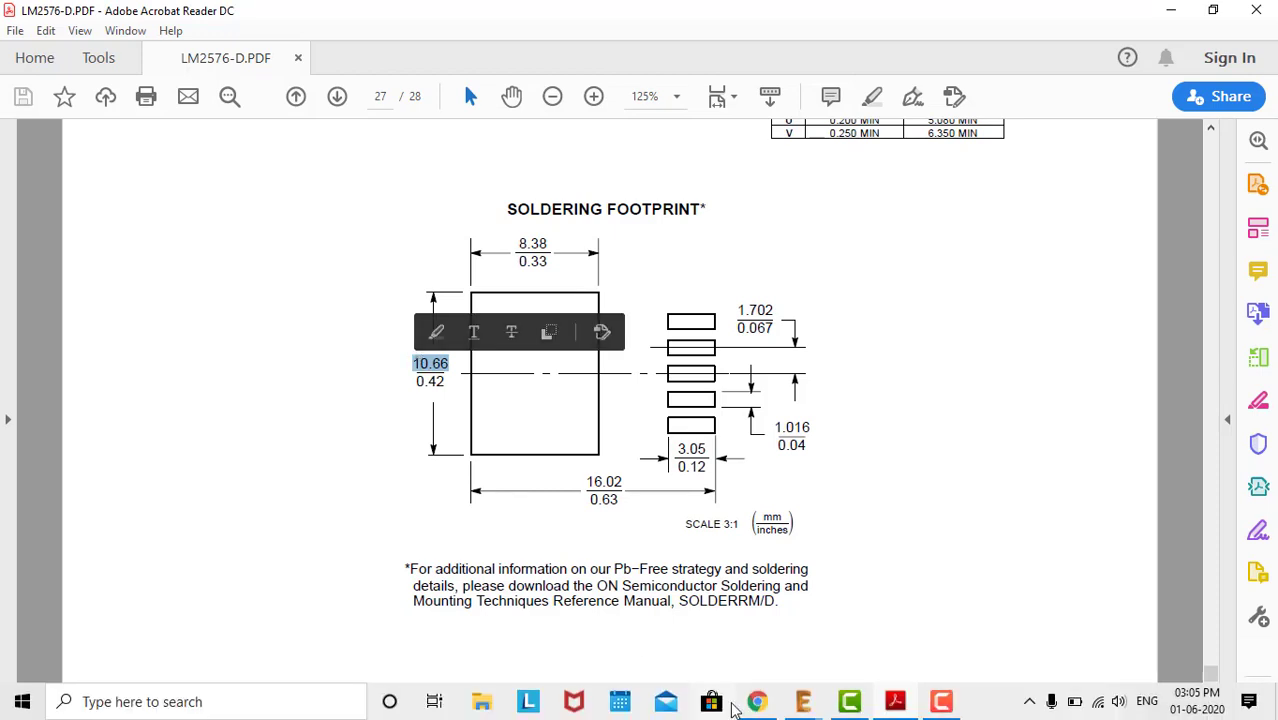
mouse_move(803, 702)
click(867, 644)
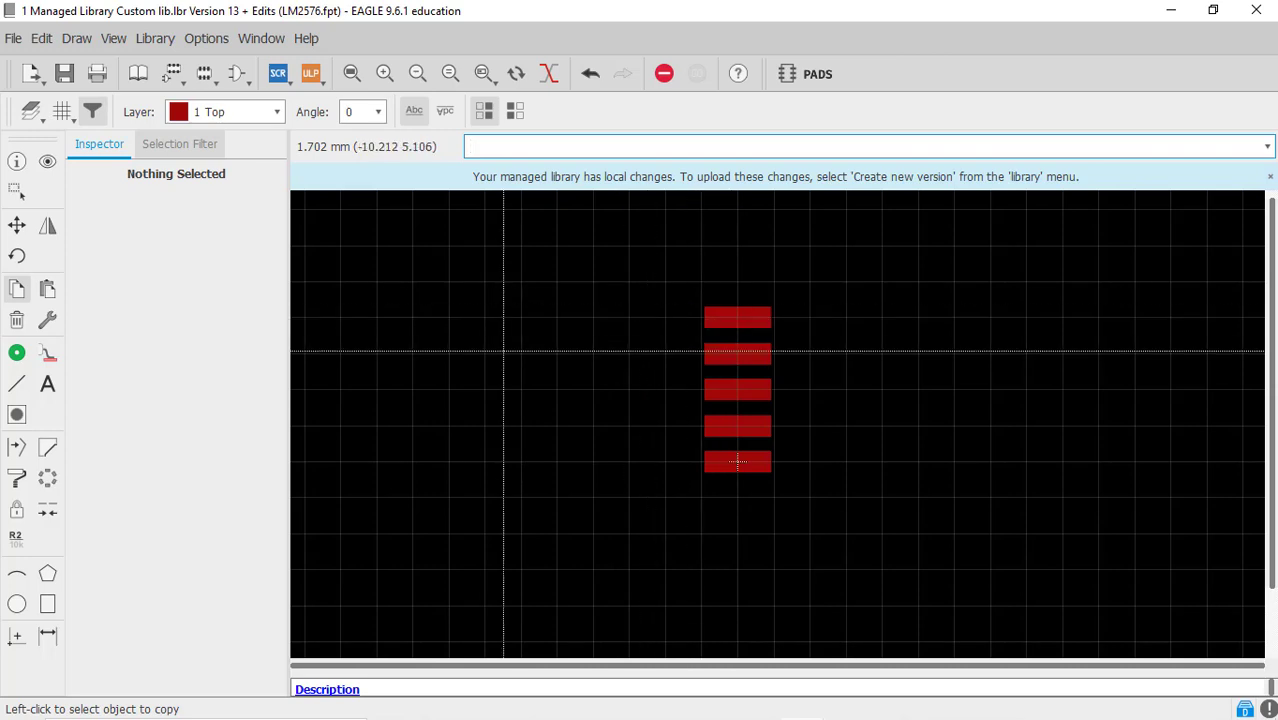
Step: Copy pad 5 to a spot beside the pad column, level with pad 3, at (-11.914, 3.404) mm
scroll(503, 351, up, 2)
click(840, 303)
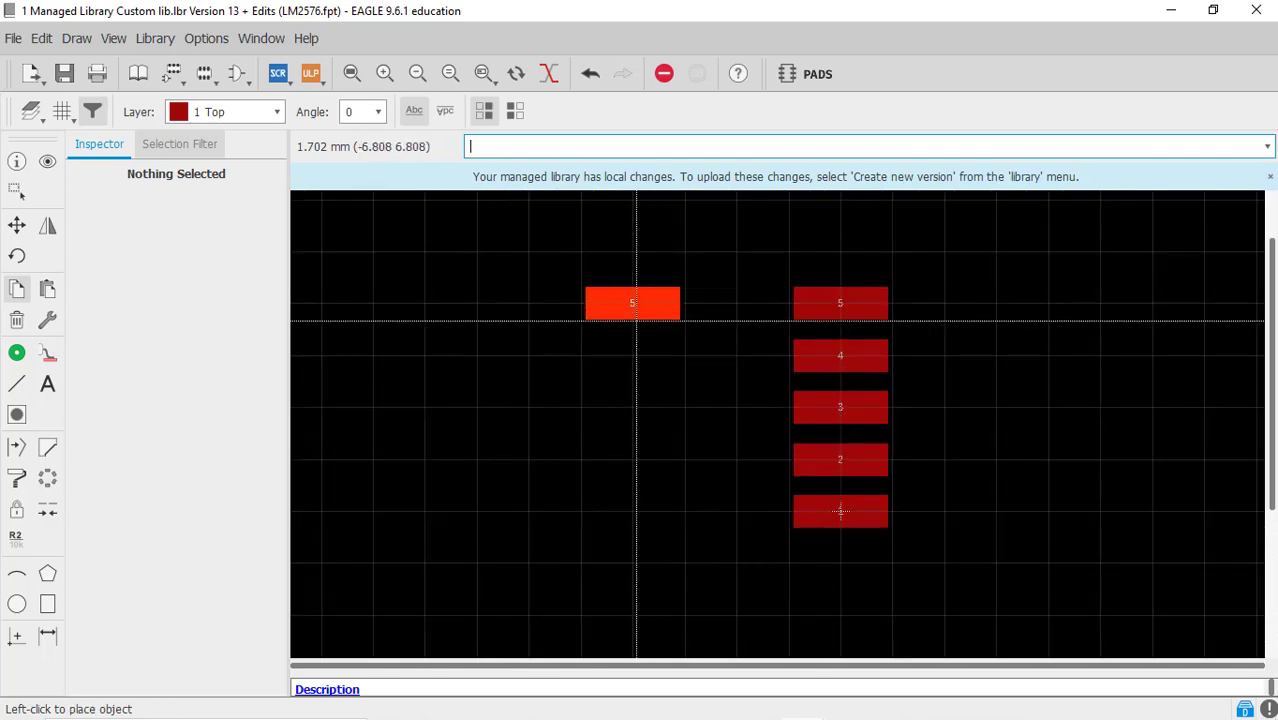
click(477, 407)
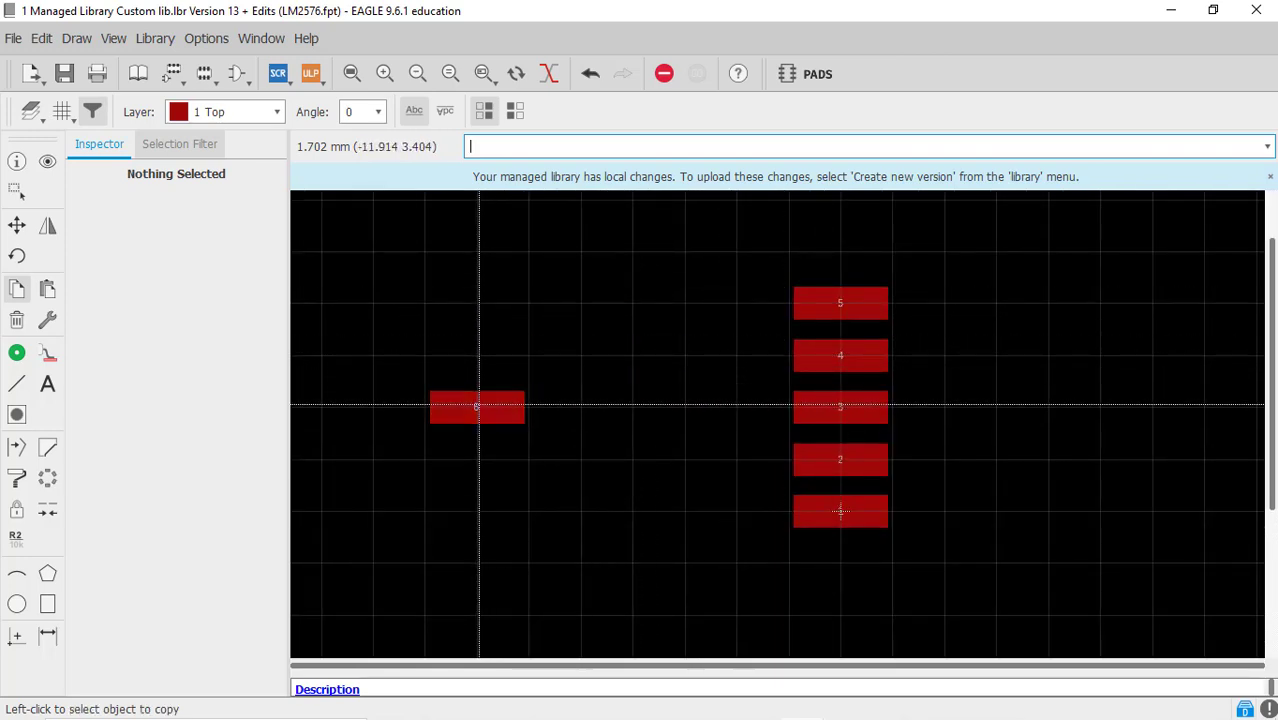
scroll(540, 385, up, 1)
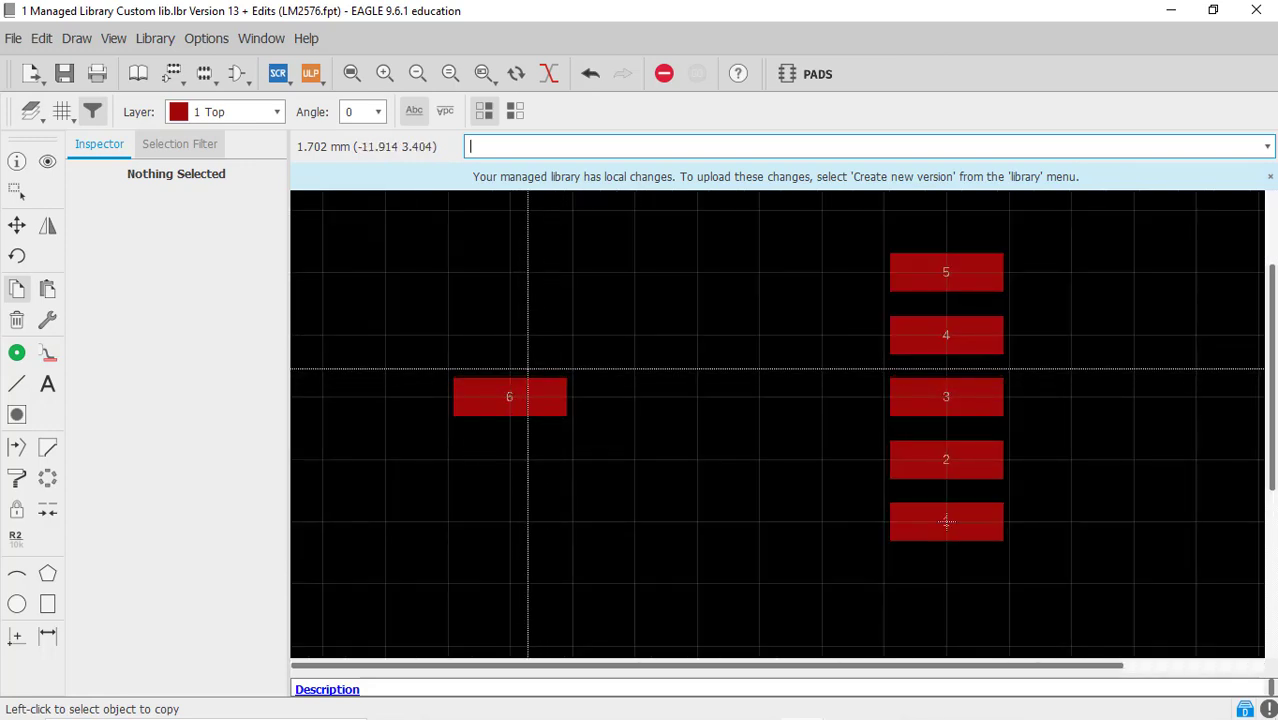
key(ctrl+a)
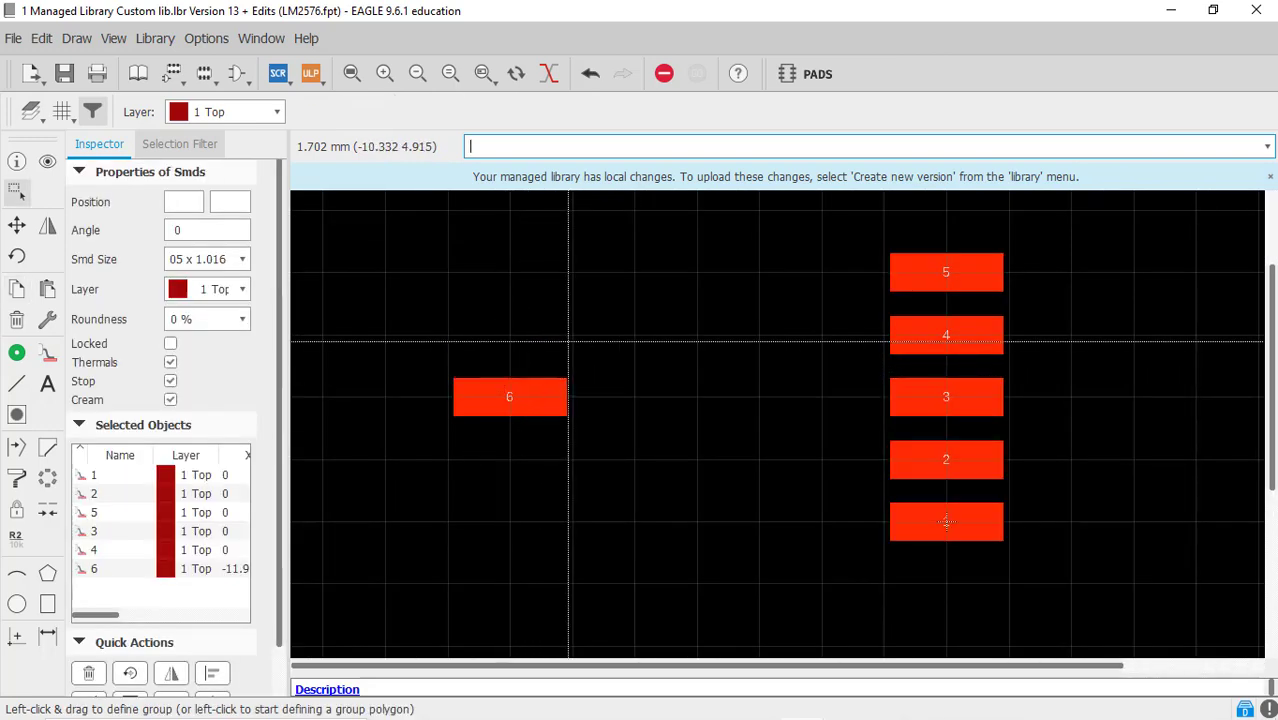
click(545, 370)
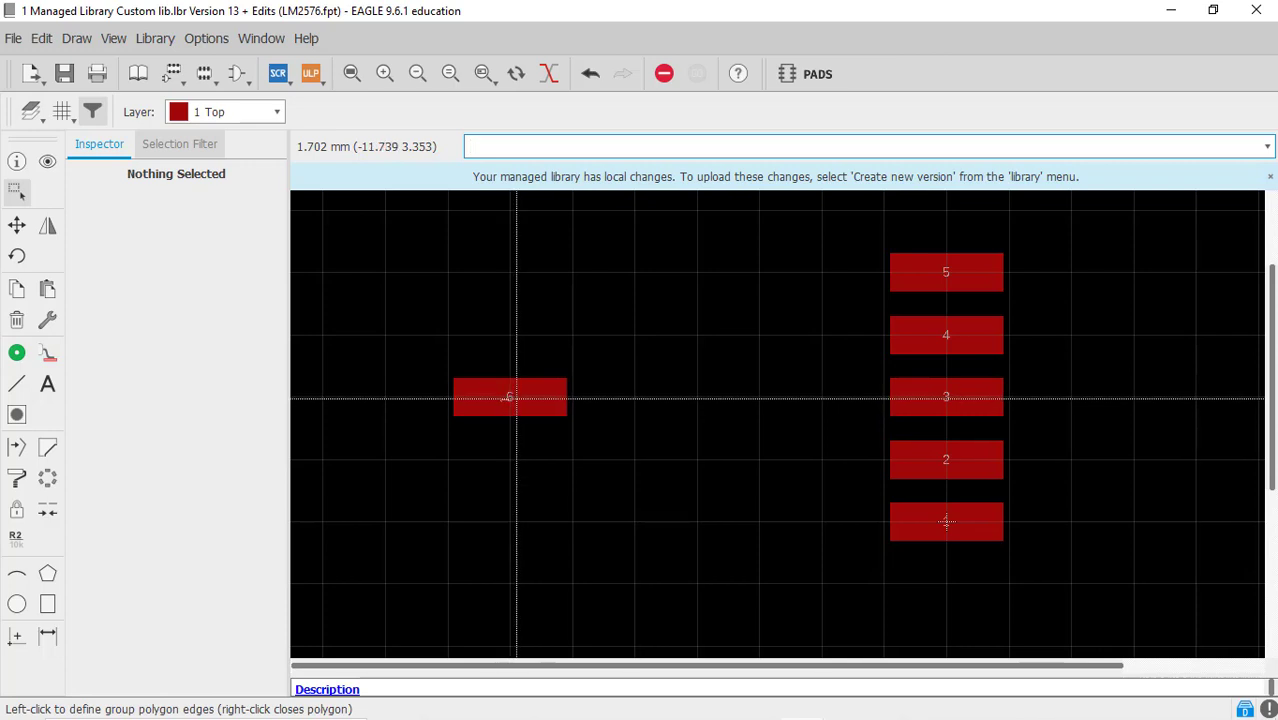
right_click(507, 398)
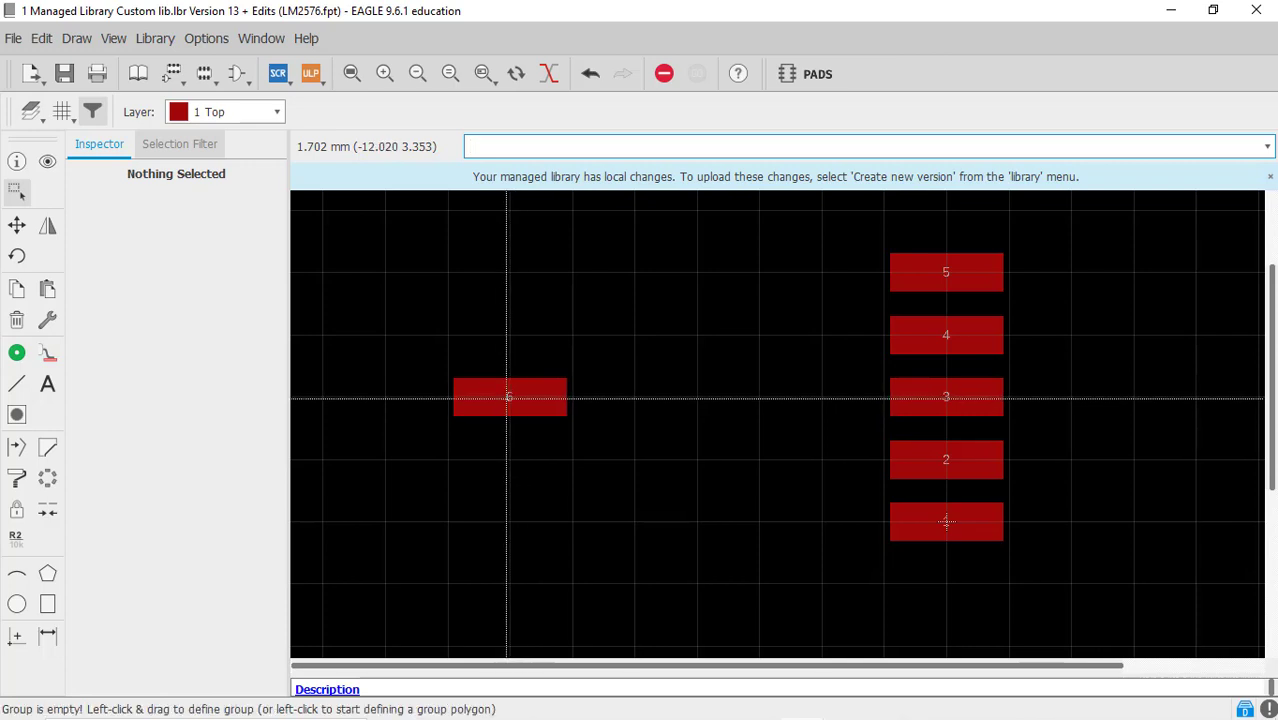
Step: Set the SMD size of pad 6 to 10.66 x 1.016 mm in its properties
click(16, 162)
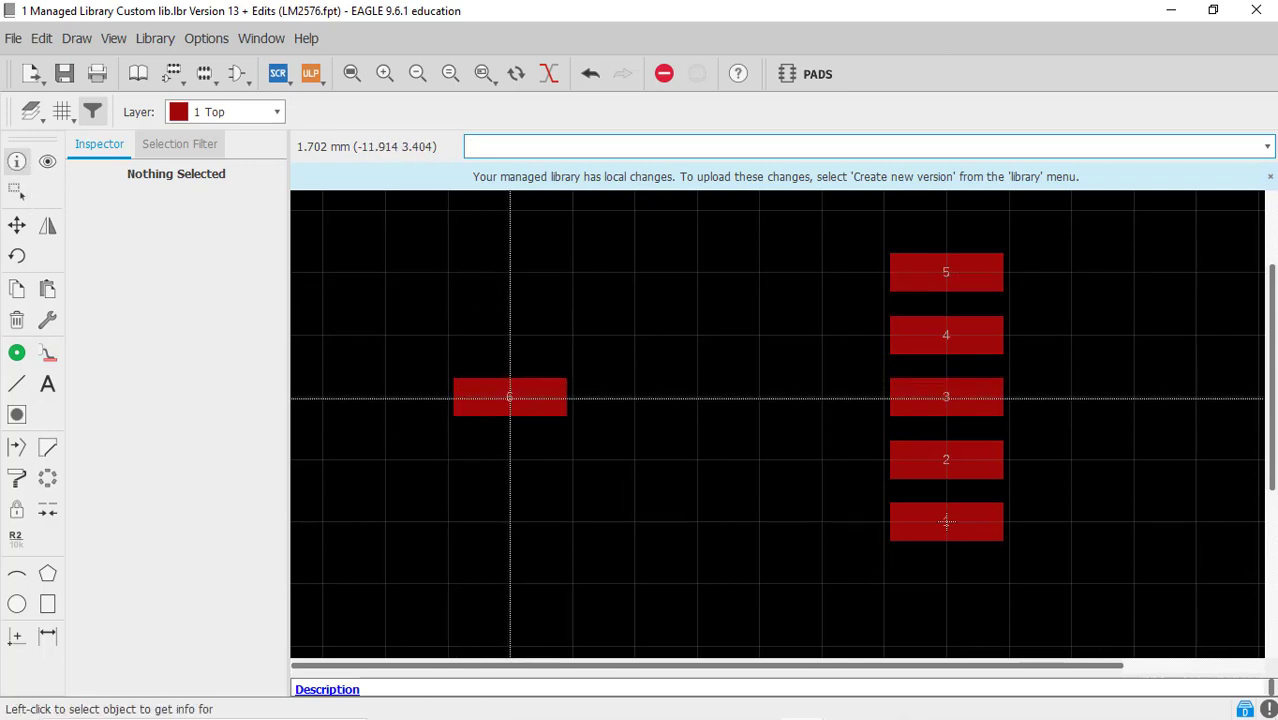
click(509, 398)
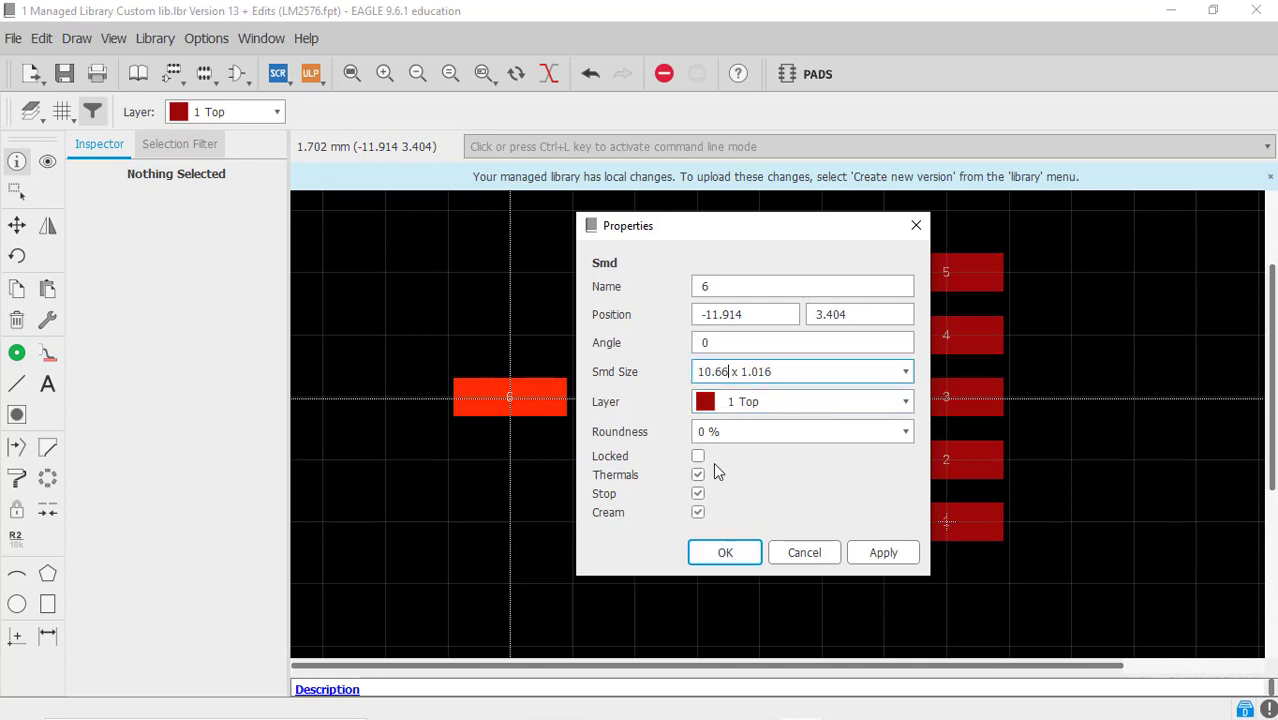
click(725, 552)
scroll(741, 604, down, 3)
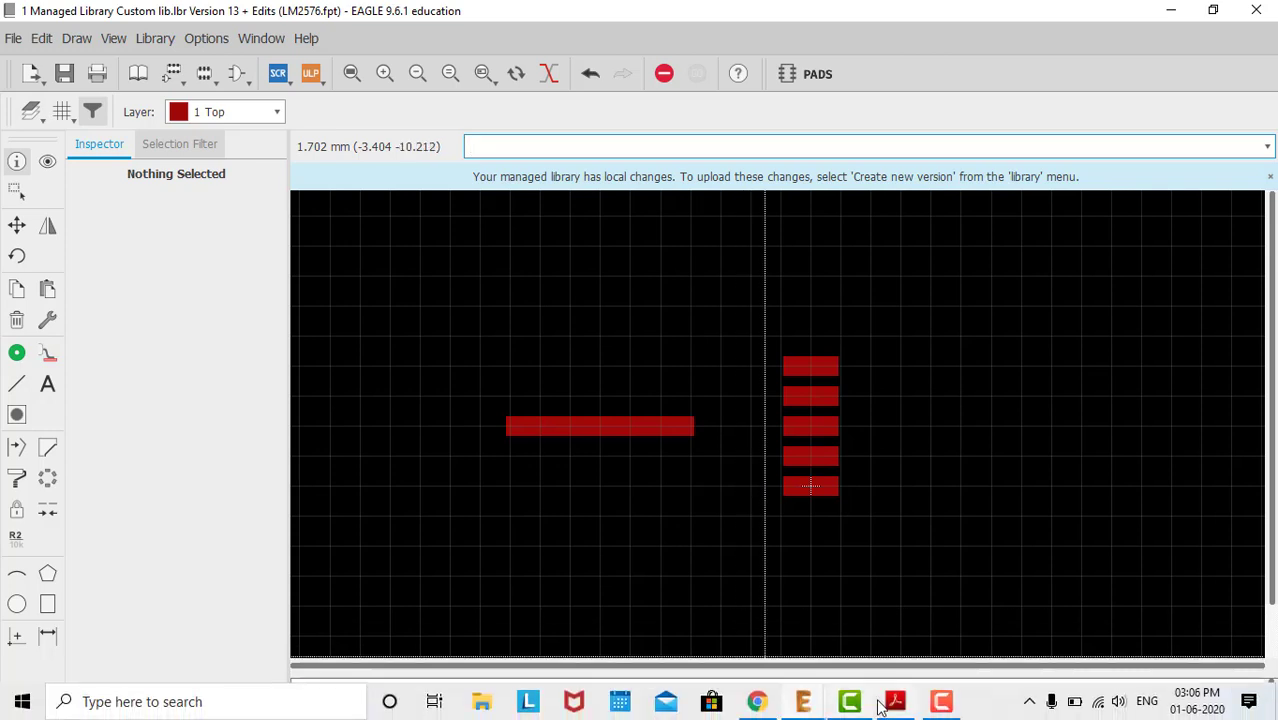
Step: Look up the large pad's horizontal dimension in the Acrobat Reader datasheet's soldering footprint, and return to the EAGLE footprint
click(885, 706)
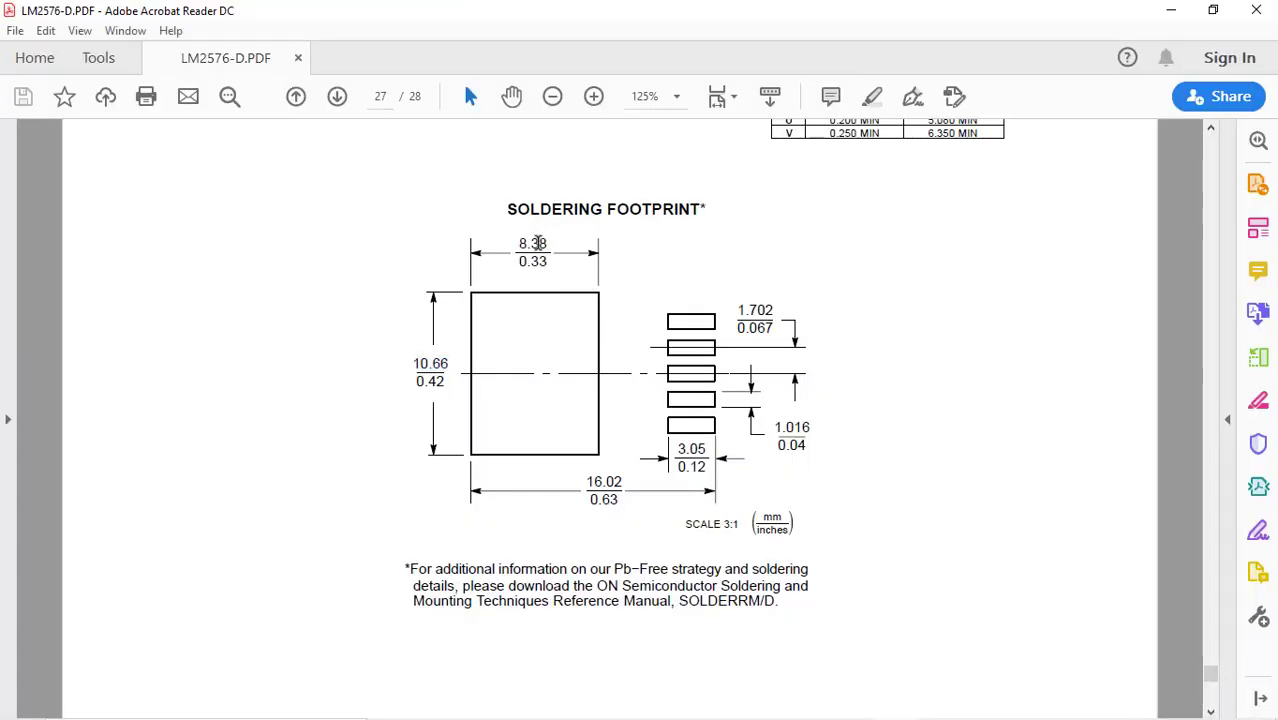
drag(521, 243, 518, 243)
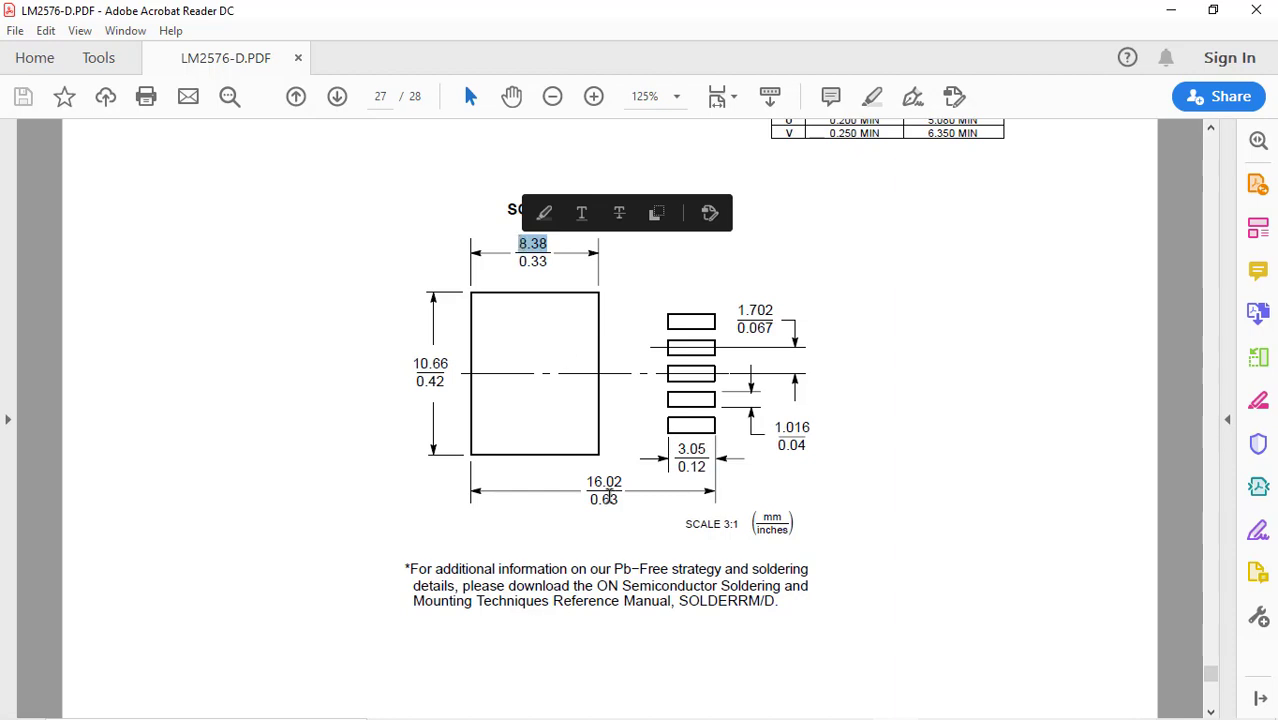
mouse_move(815, 710)
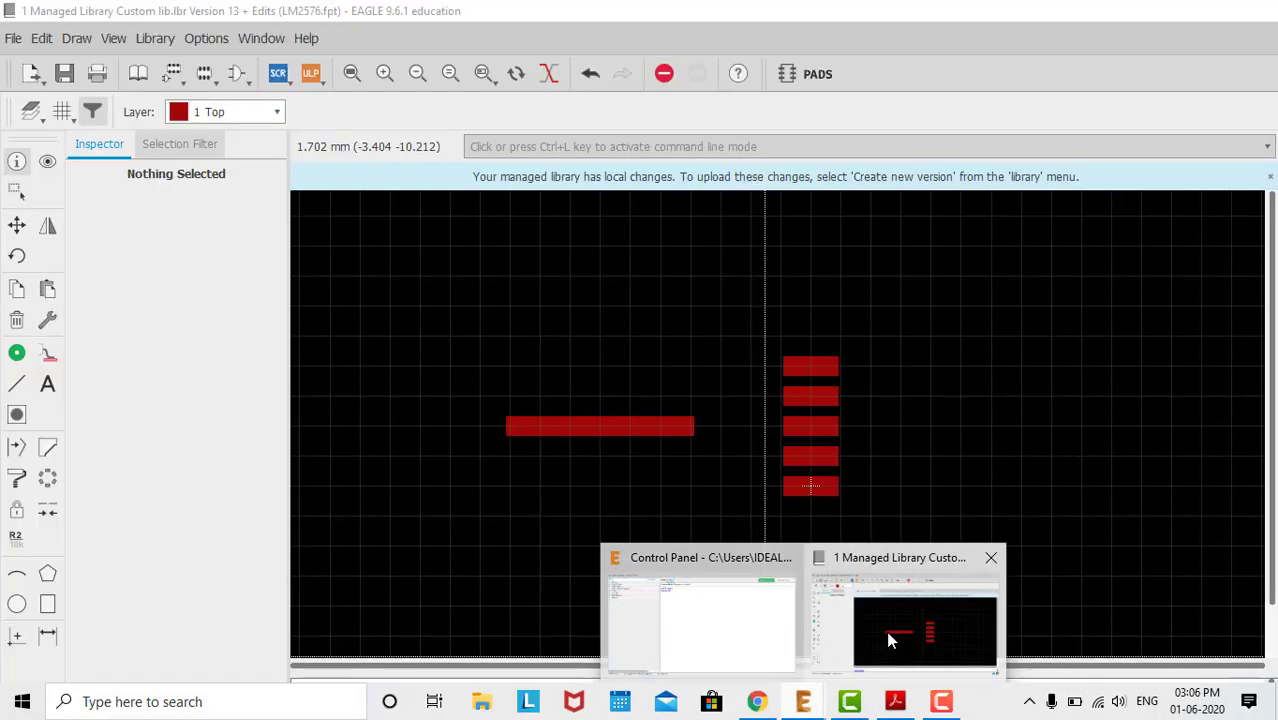
click(886, 631)
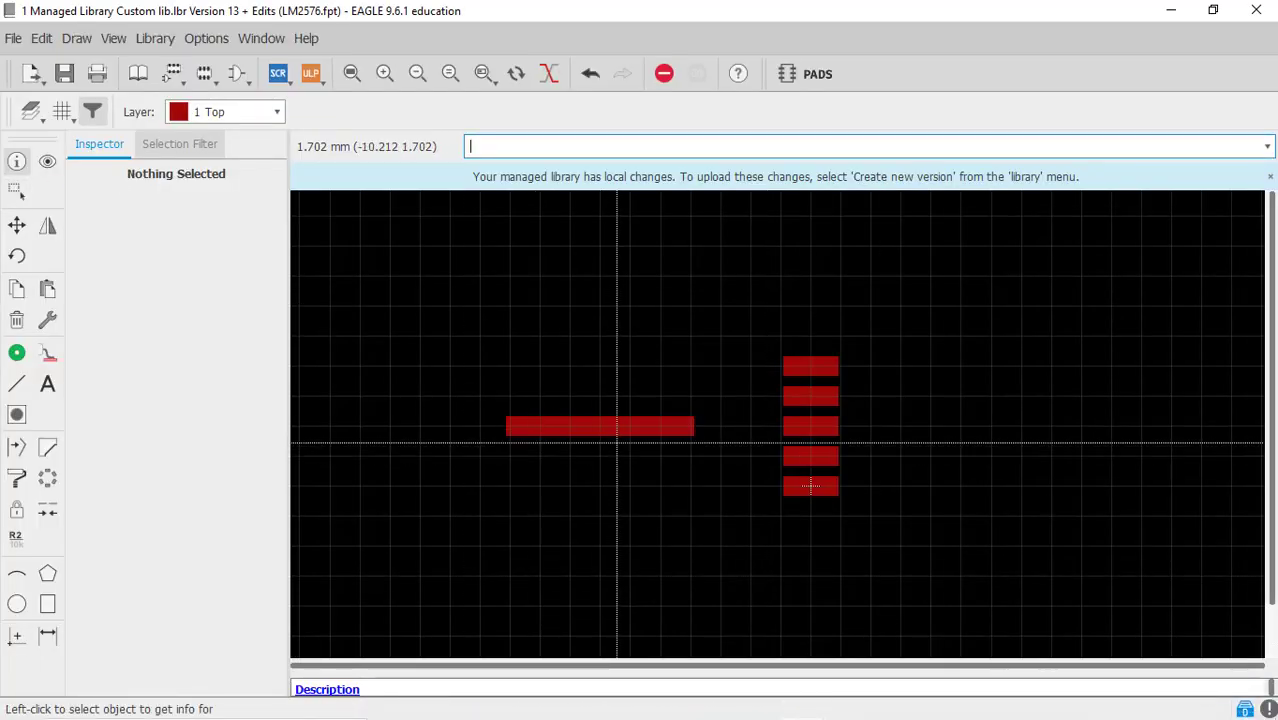
Step: Set the SMD size of pad 6 to 10.66 x 8.38 mm and check it against the small-pad column
click(599, 426)
drag(906, 400, 866, 401)
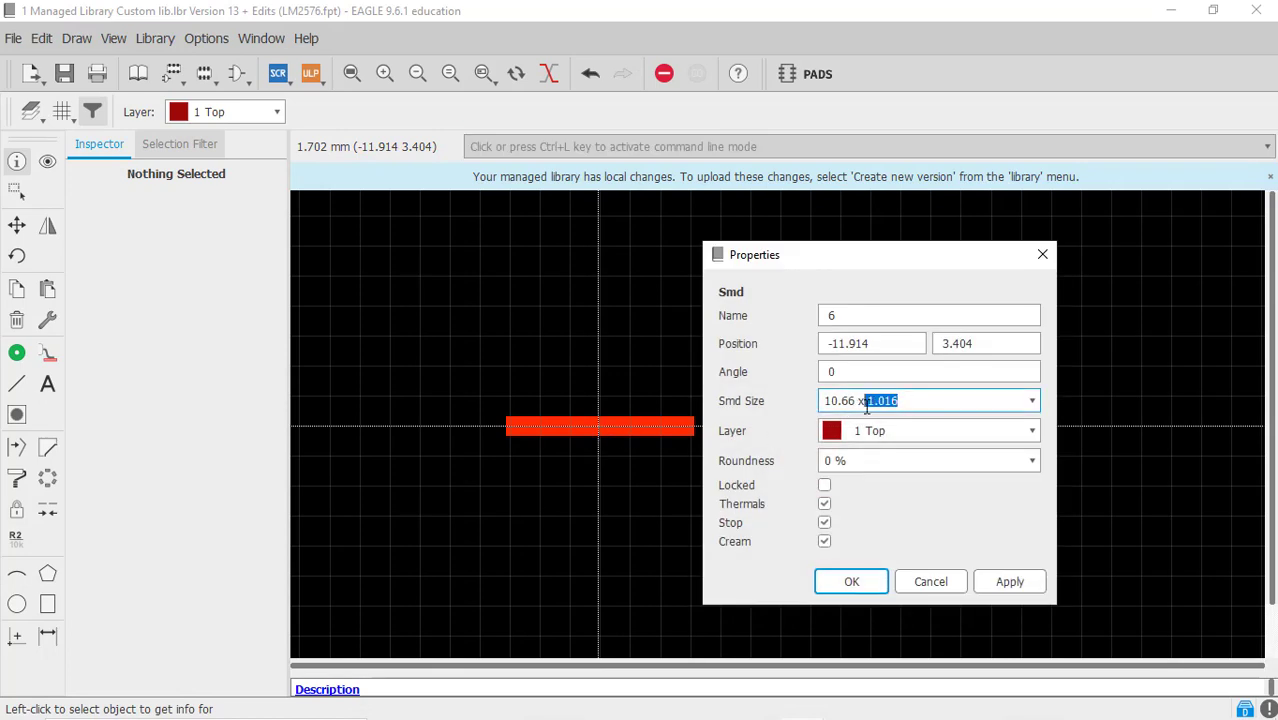
click(838, 581)
scroll(790, 465, down, 2)
scroll(744, 507, up, 4)
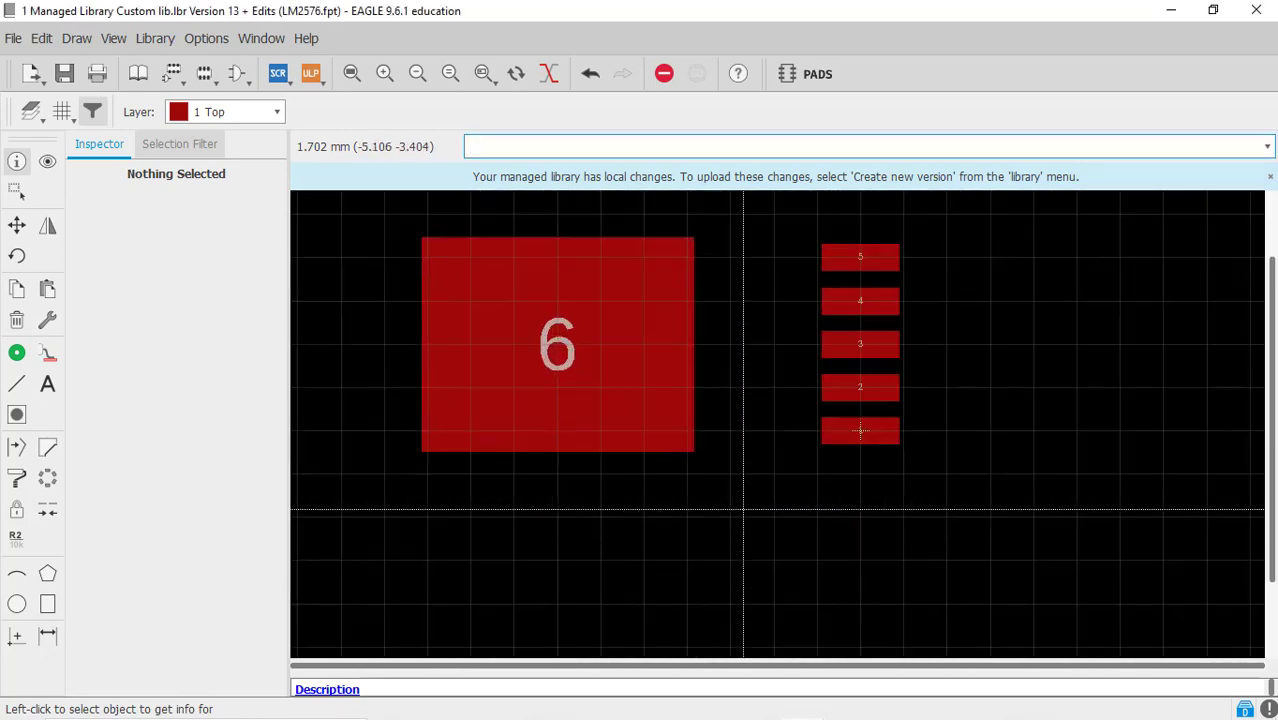
scroll(742, 509, down, 2)
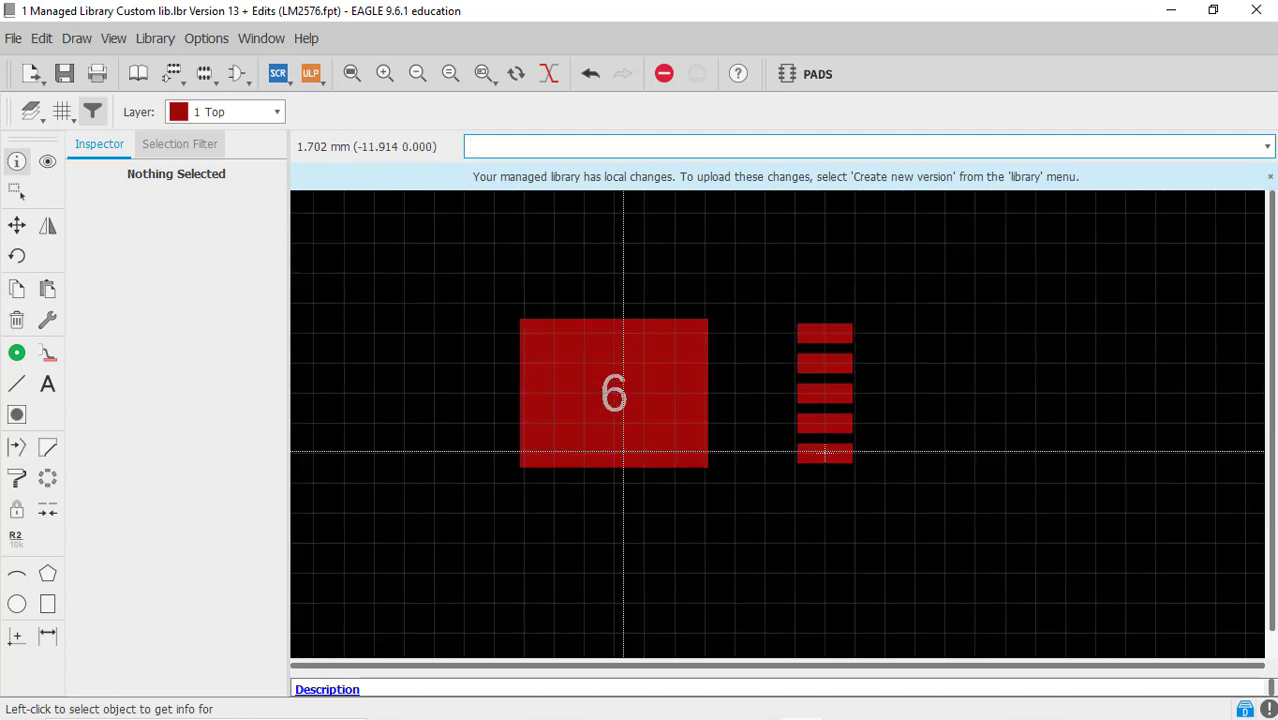
scroll(822, 454, up, 2)
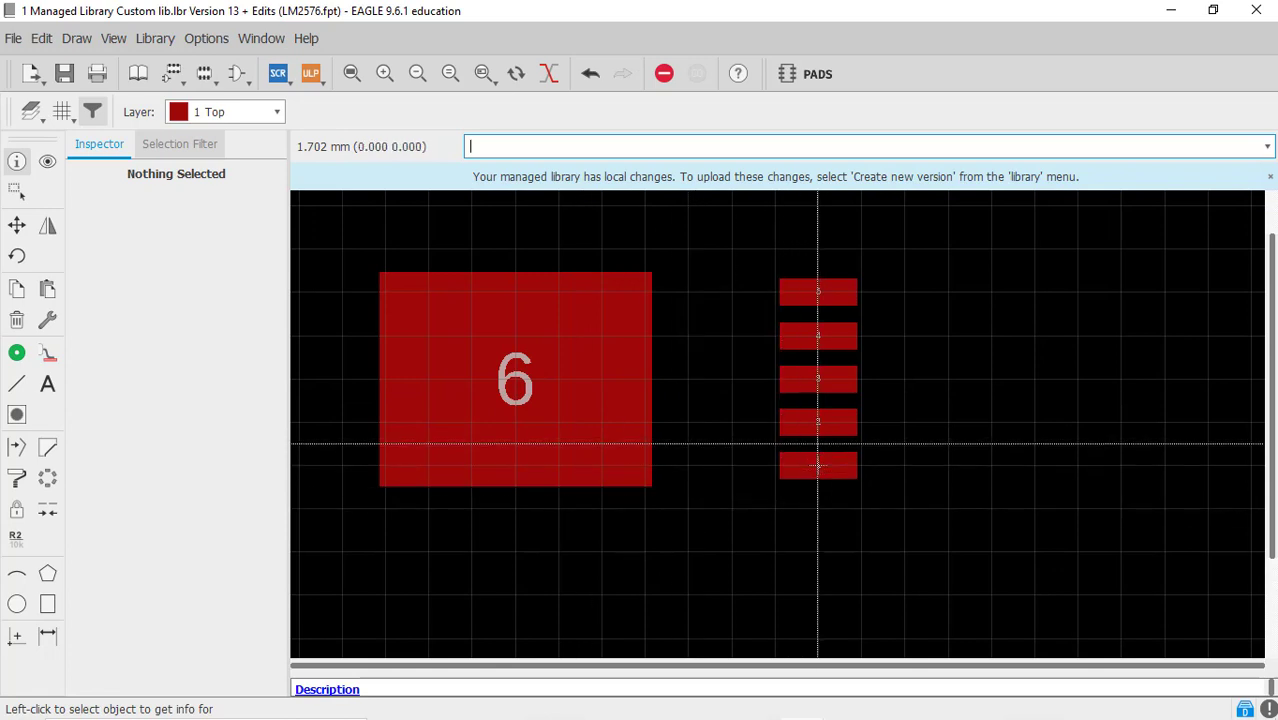
Step: Switch to the Acrobat Reader datasheet and open Calculator beside it, checking the large pad's width and the footprint's overall span
mouse_move(838, 717)
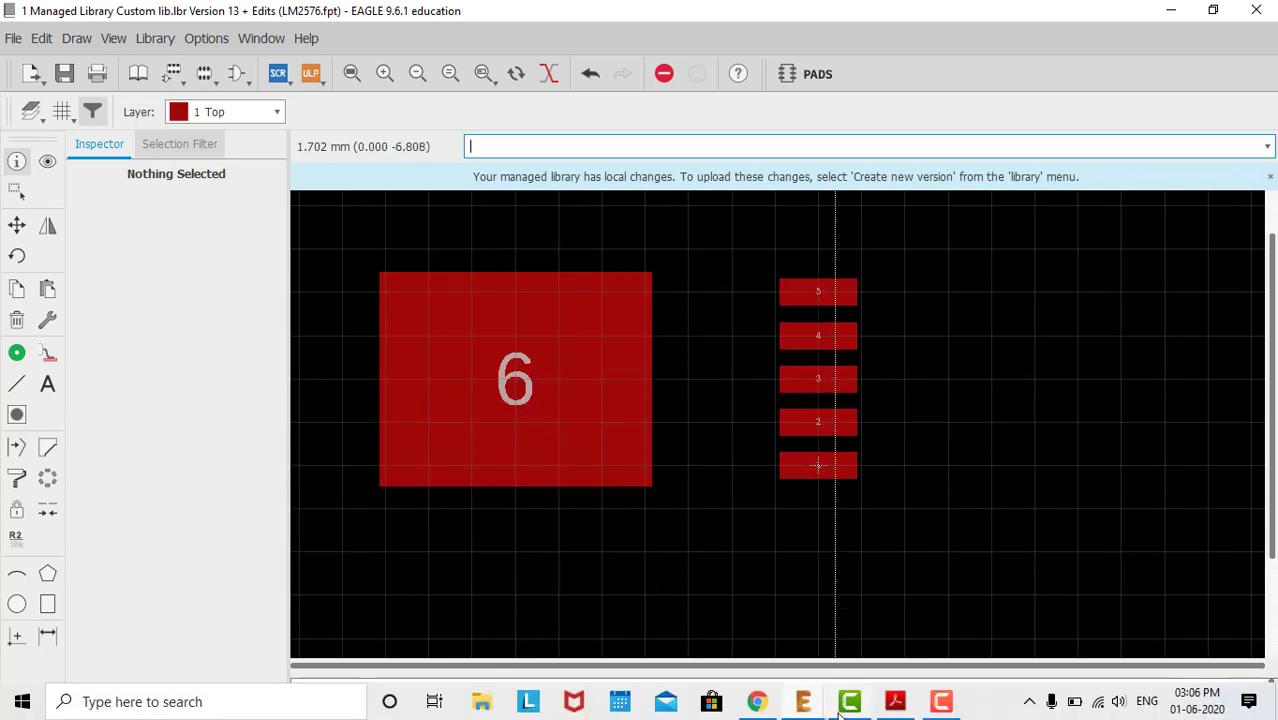
click(897, 709)
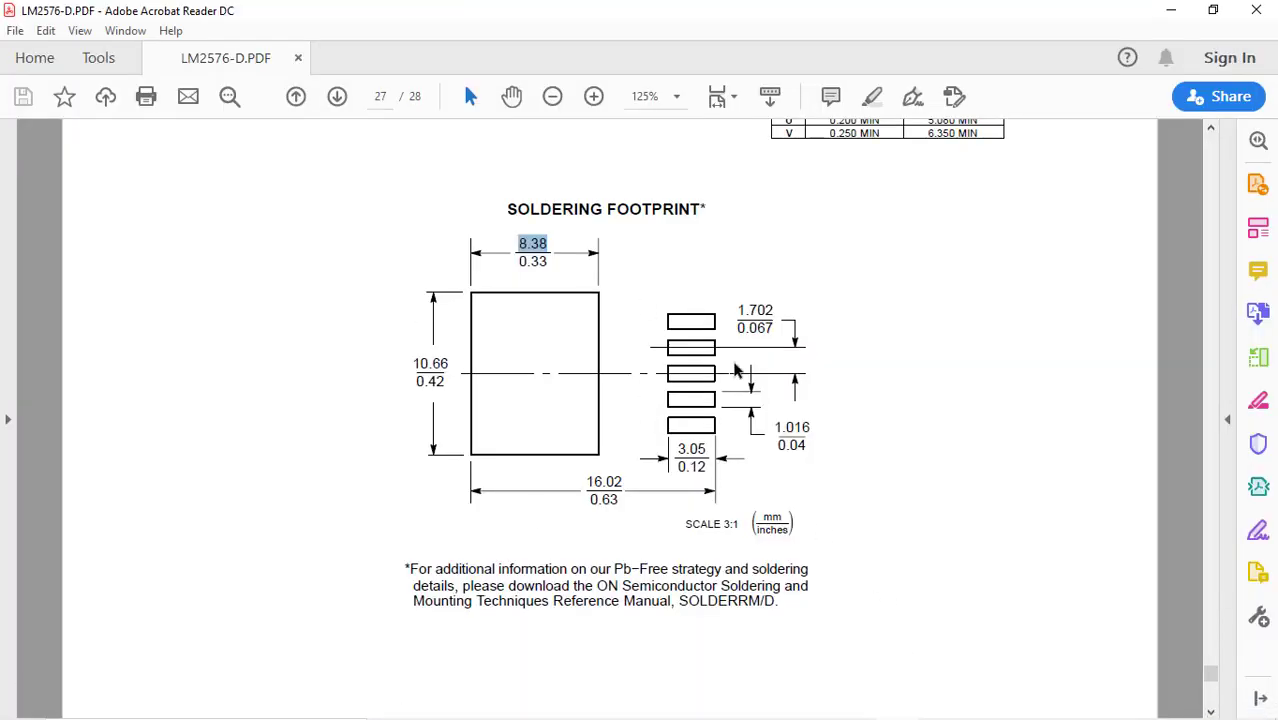
mouse_move(287, 710)
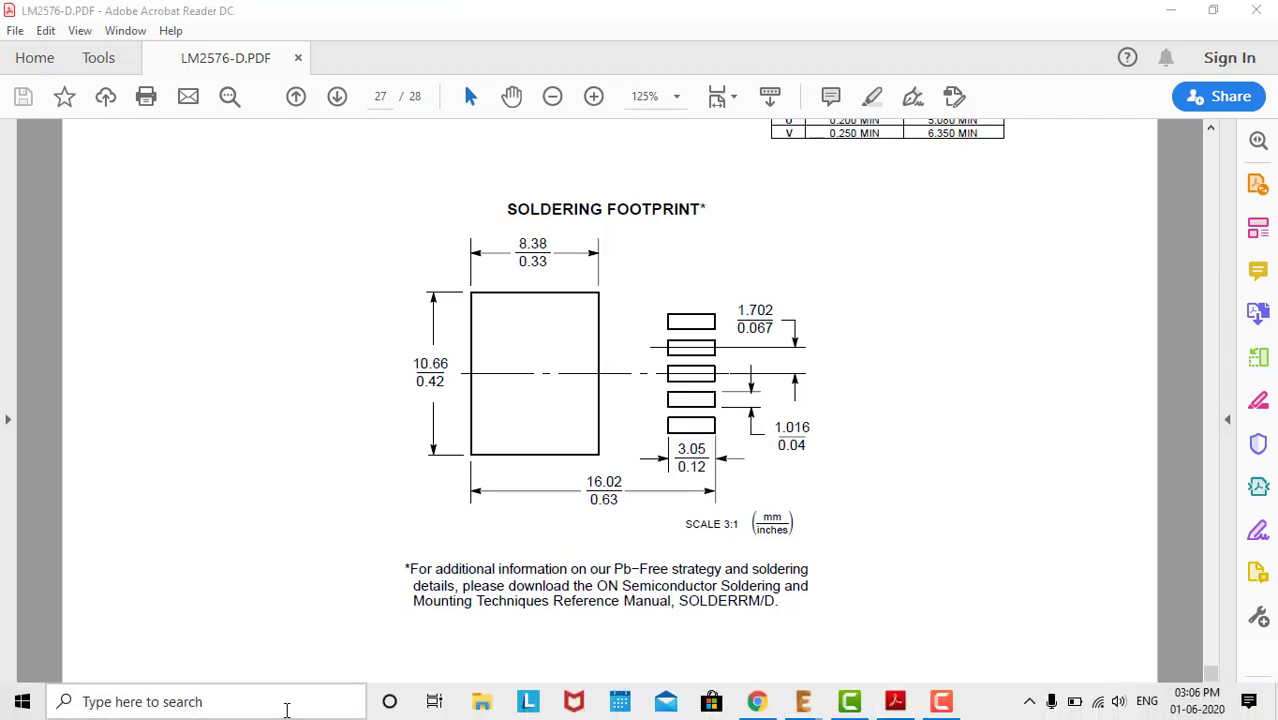
click(287, 710)
text(CAL)
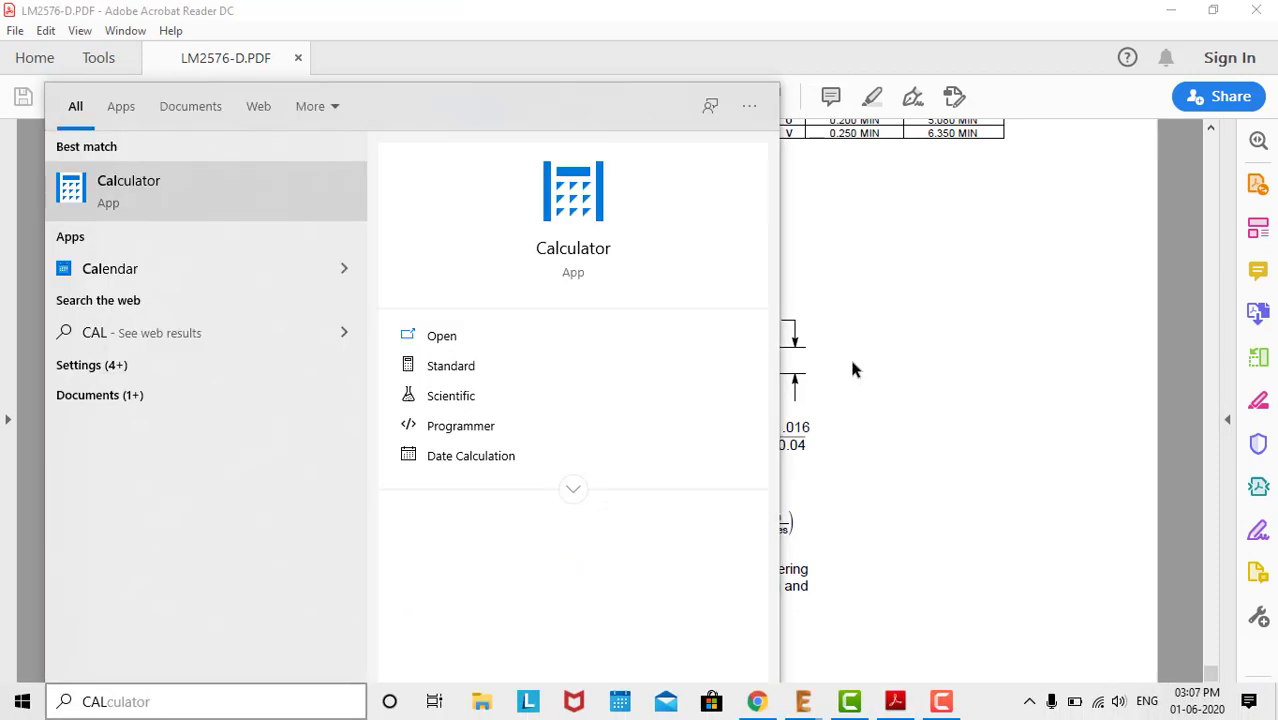
key(Return)
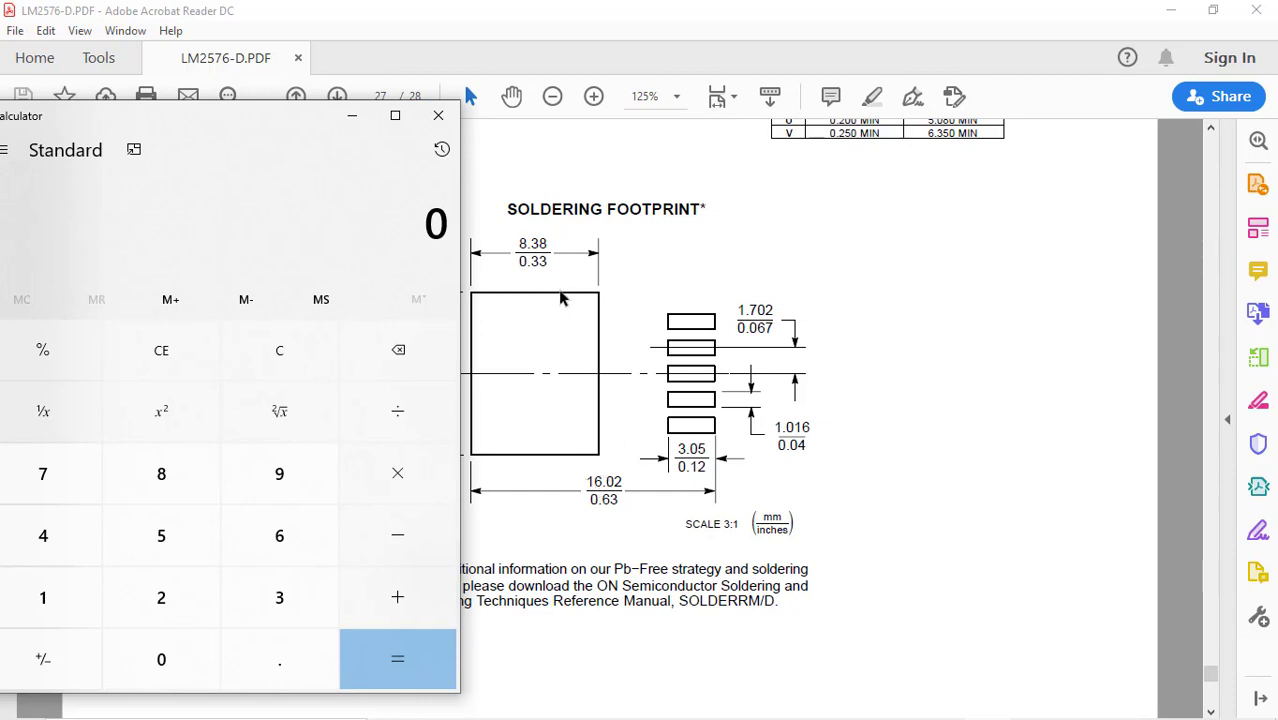
drag(549, 243, 522, 244)
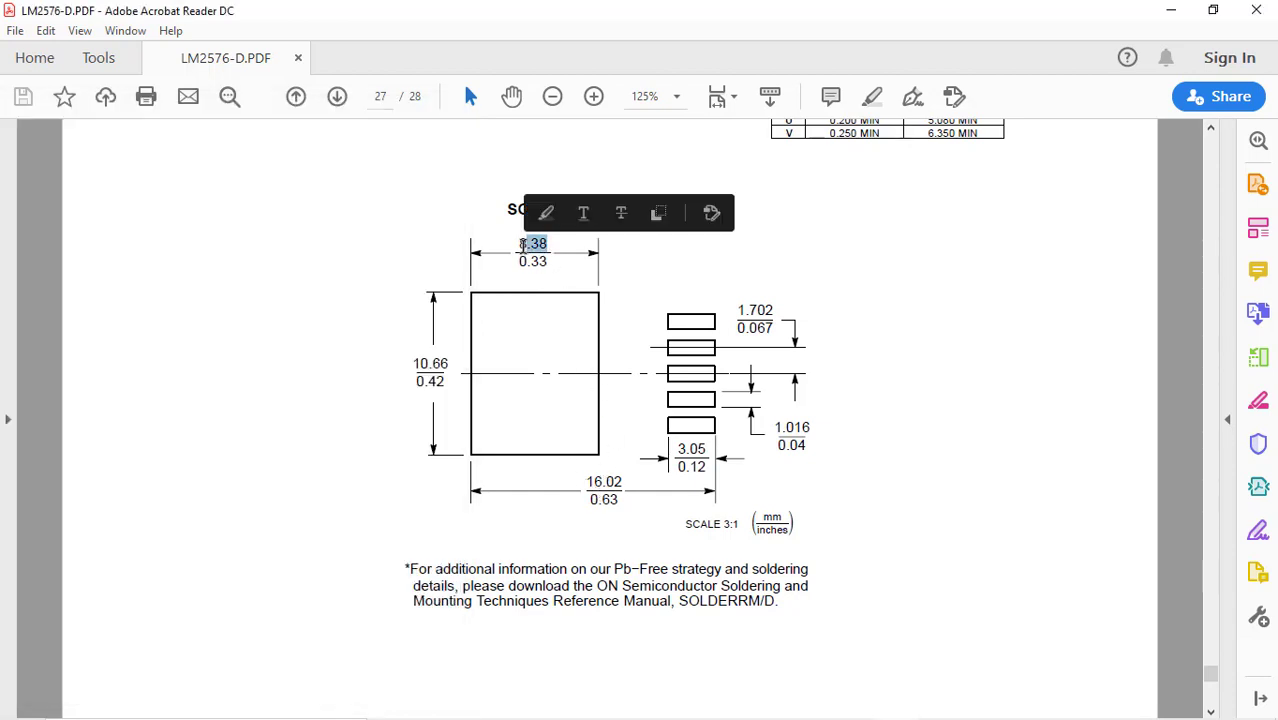
click(596, 483)
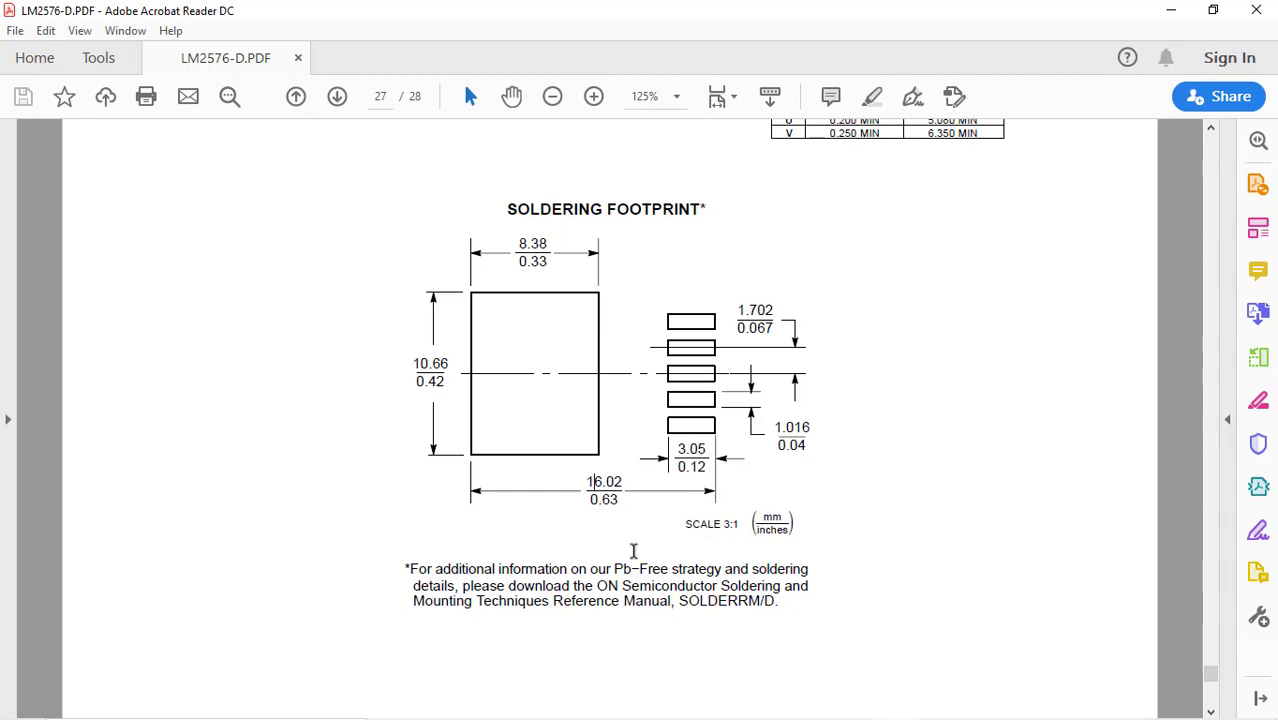
click(987, 706)
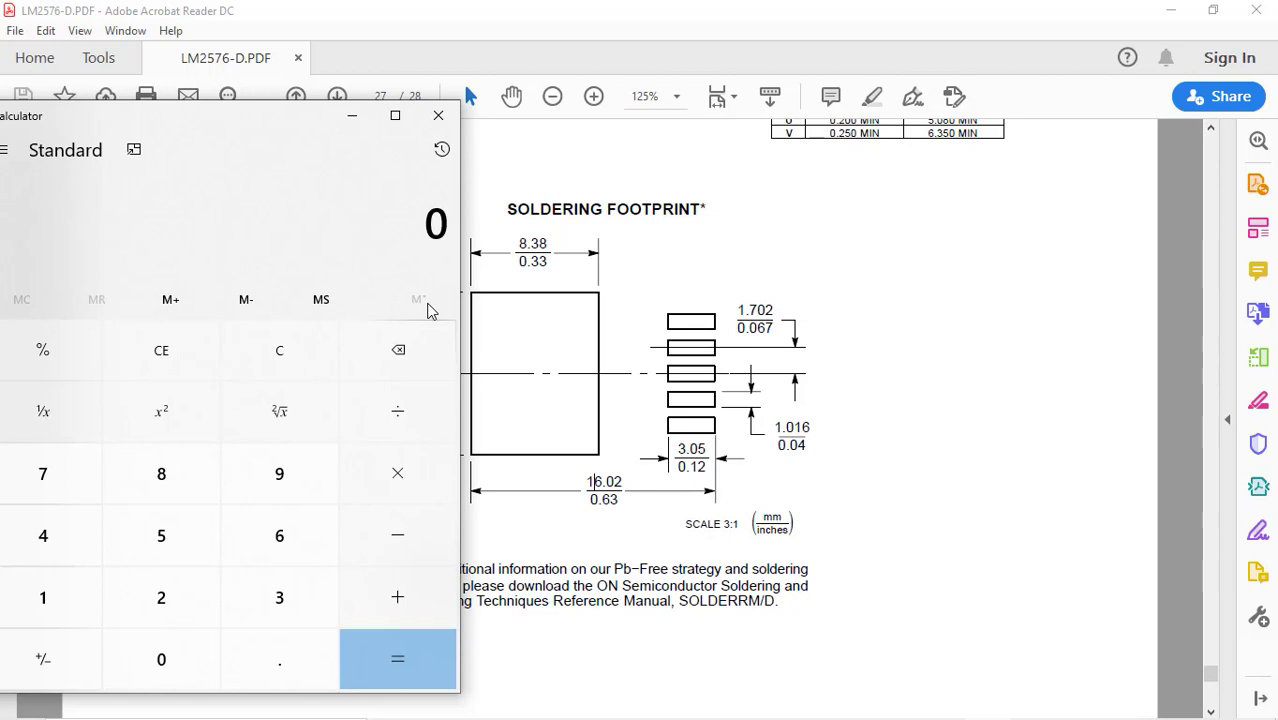
Step: Halve the large pad's 8.38 mm width in Calculator and subtract the resulting 4.19 from the 16.02 mm overall span
text(8.38)
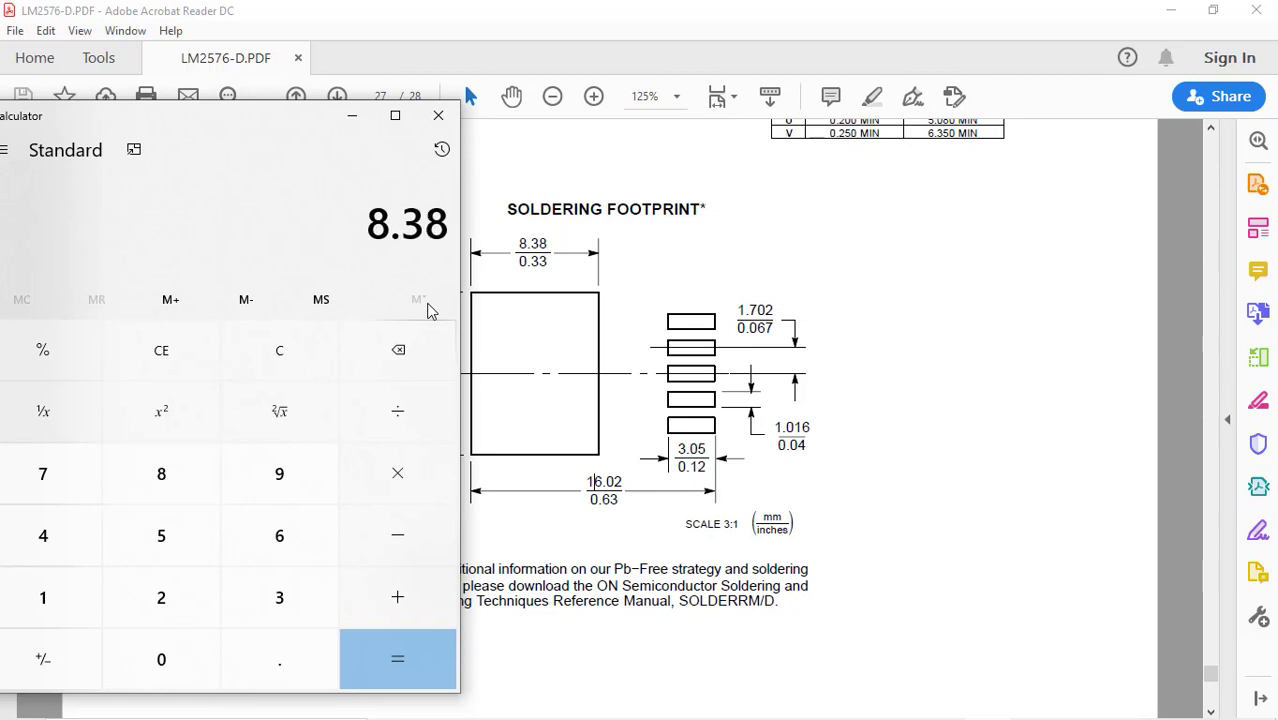
text(/2)
key(Return)
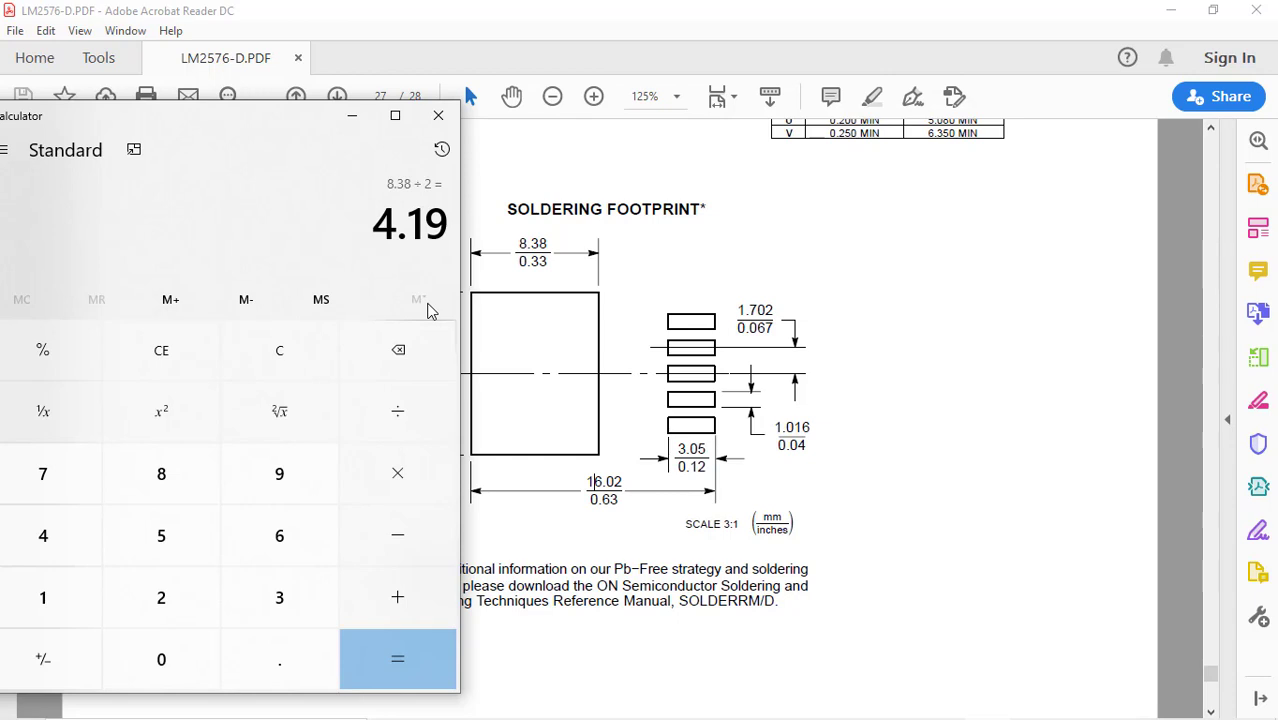
text(16.02 - )
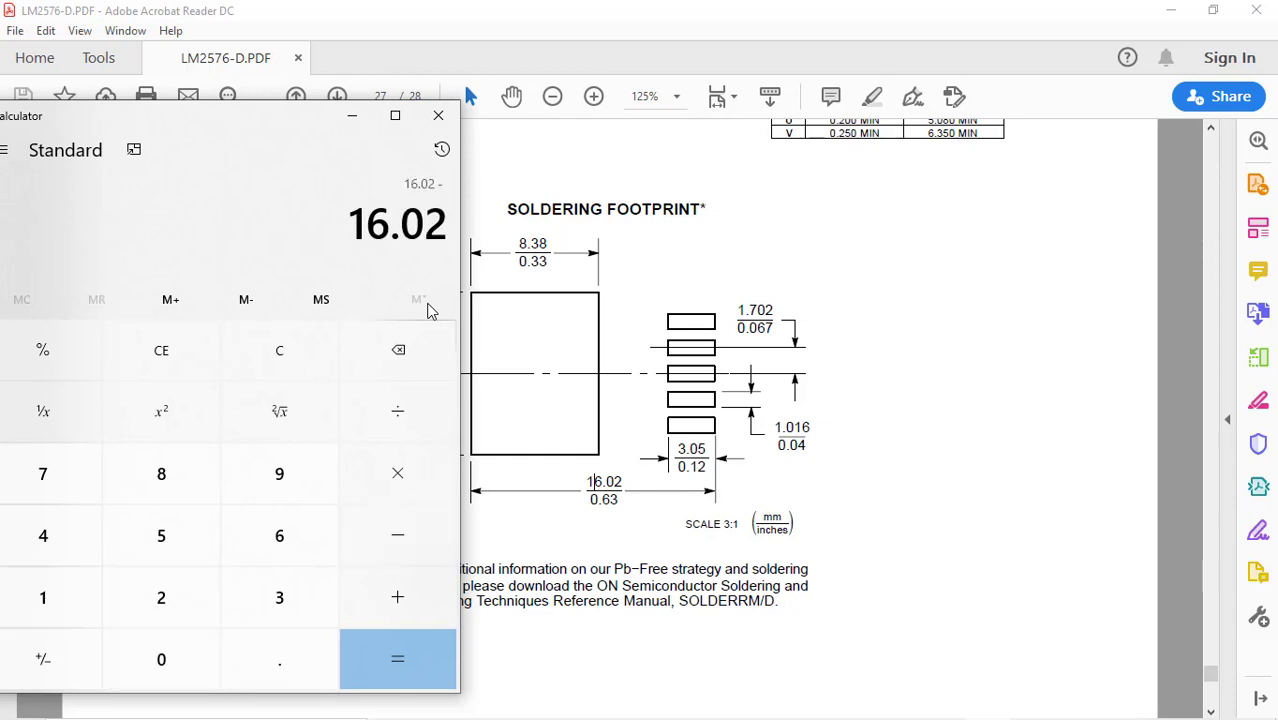
text(4.19)
key(Return)
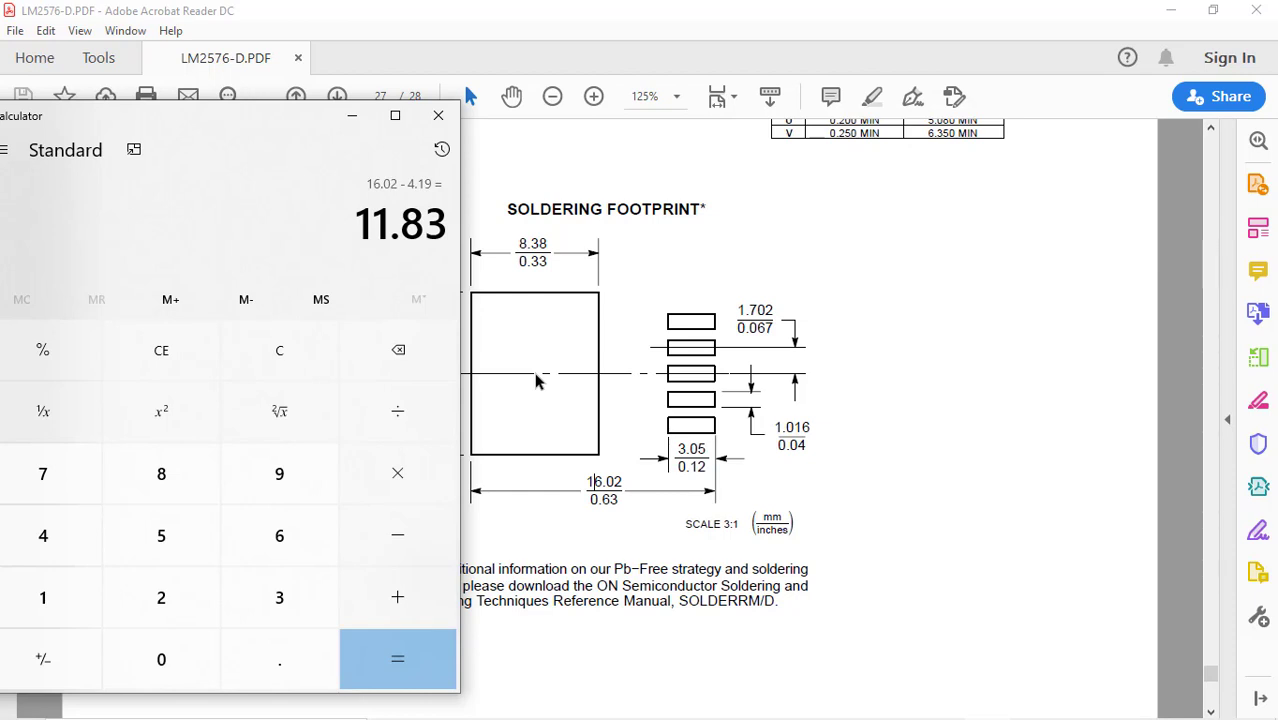
Step: Subtract the small pad's half-width of 1.525 from the result to get the pad centre spacing, and close Calculator
key(minus)
text(1.)
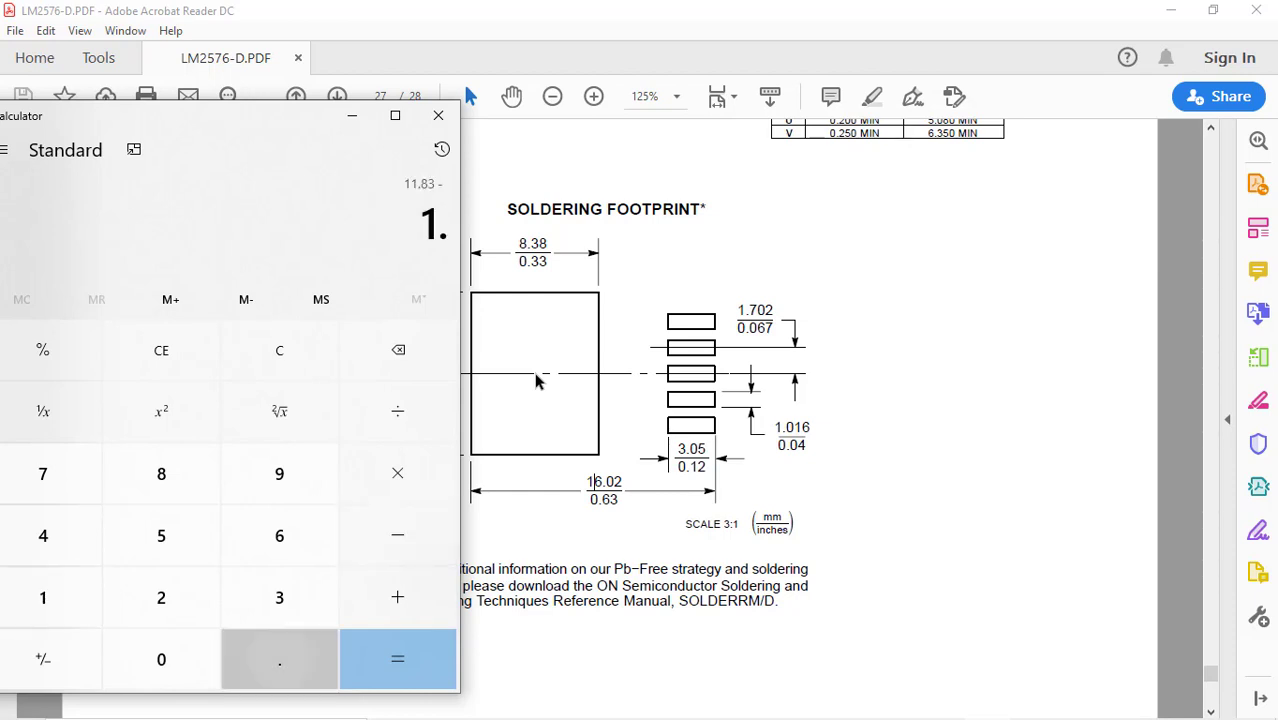
text(525)
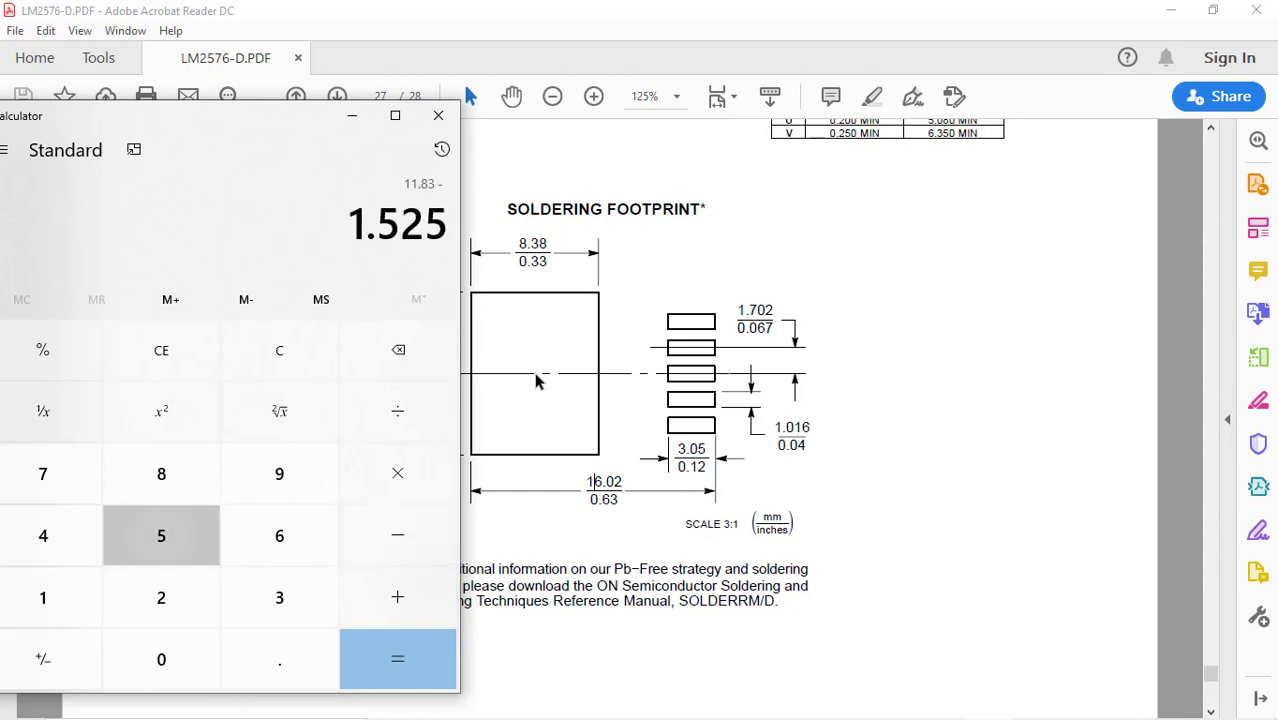
key(Return)
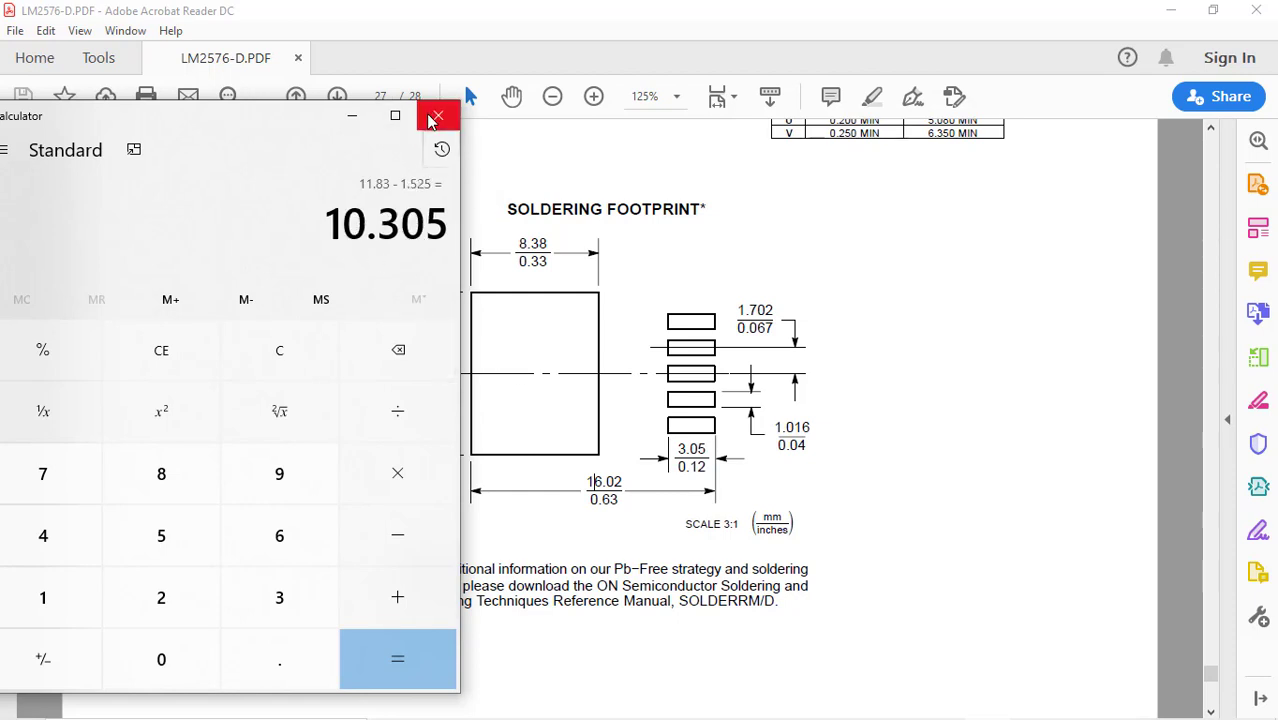
click(438, 116)
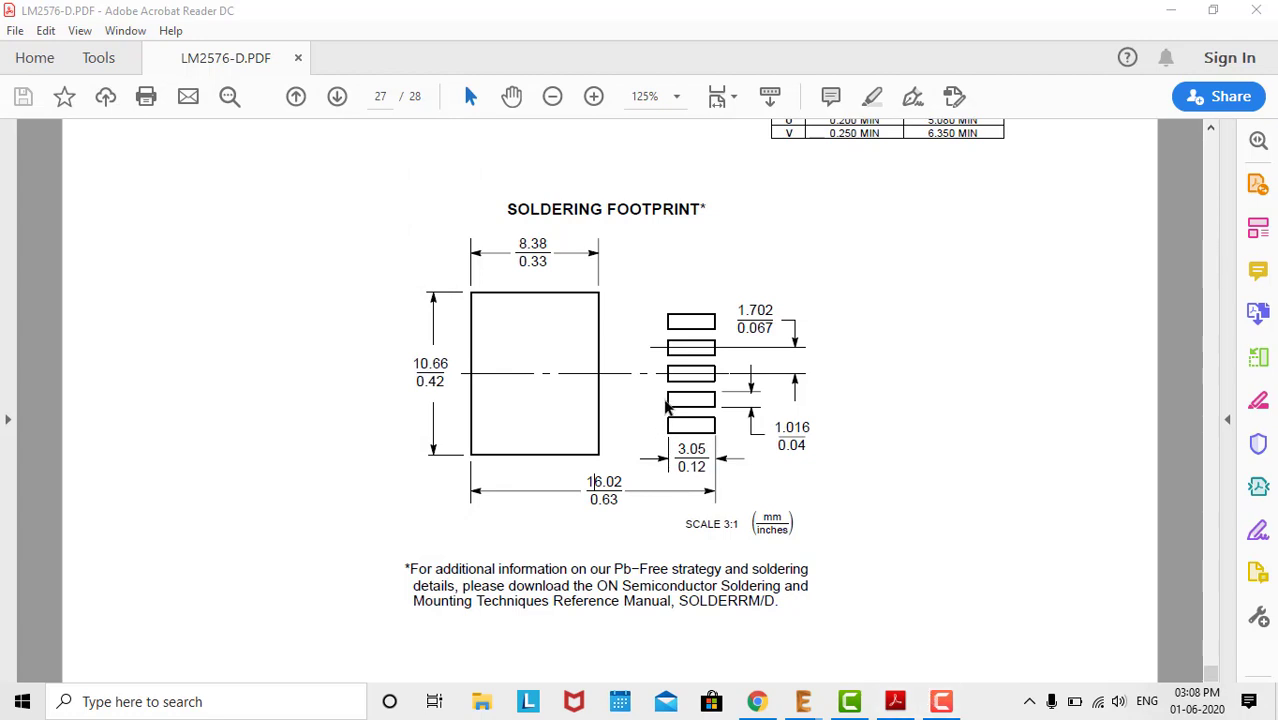
Step: Switch back to the EAGLE footprint editor and move pad 6 onto the small-pad column, centred on pad 3
click(803, 703)
click(890, 622)
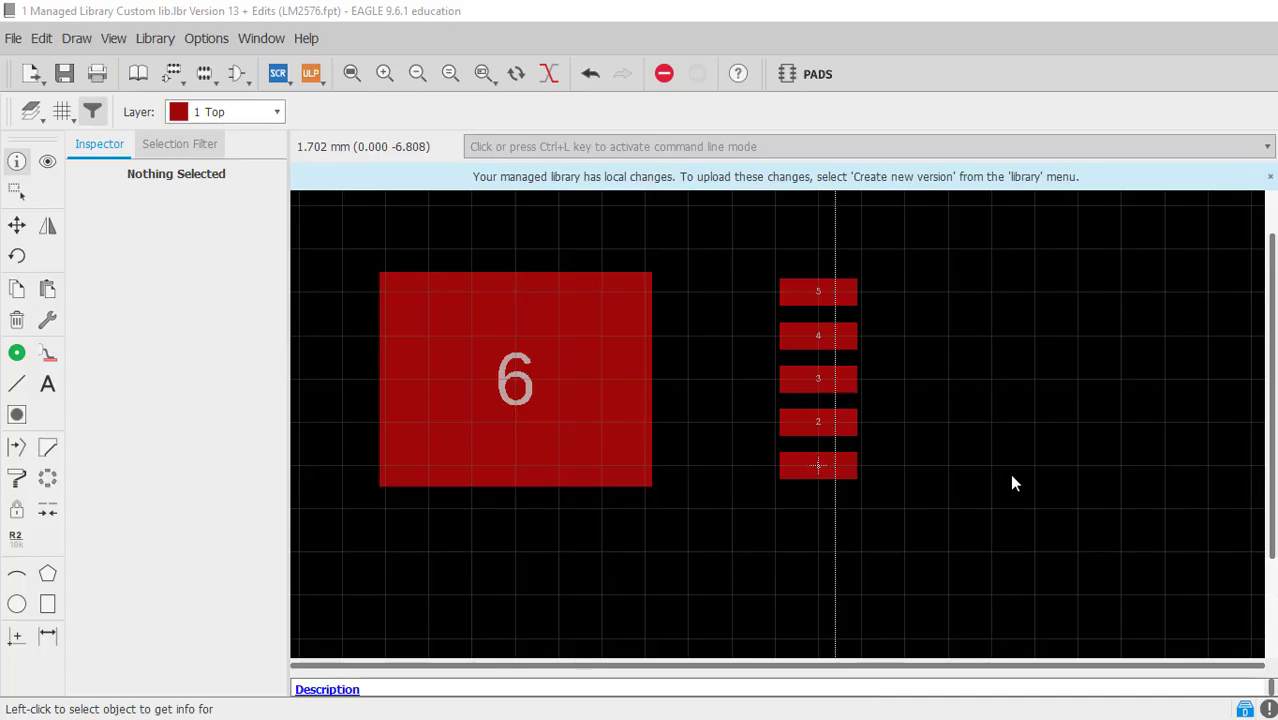
click(62, 112)
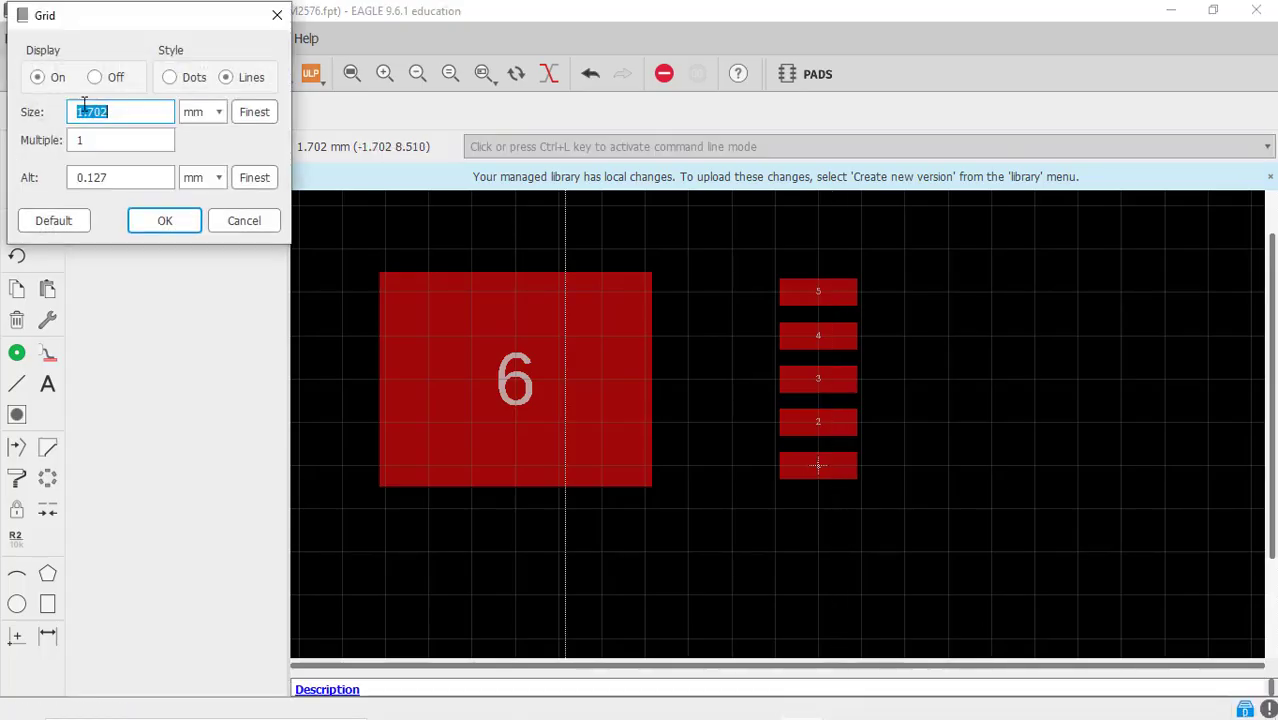
click(277, 15)
click(17, 226)
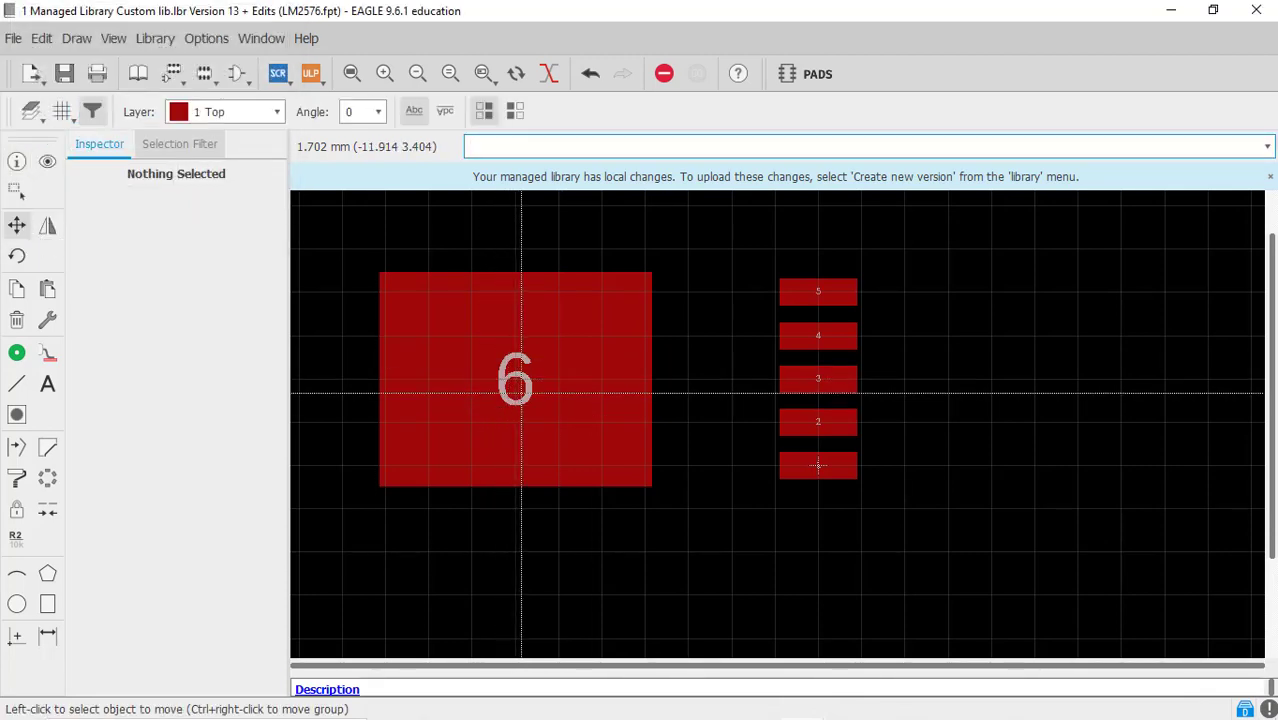
click(565, 390)
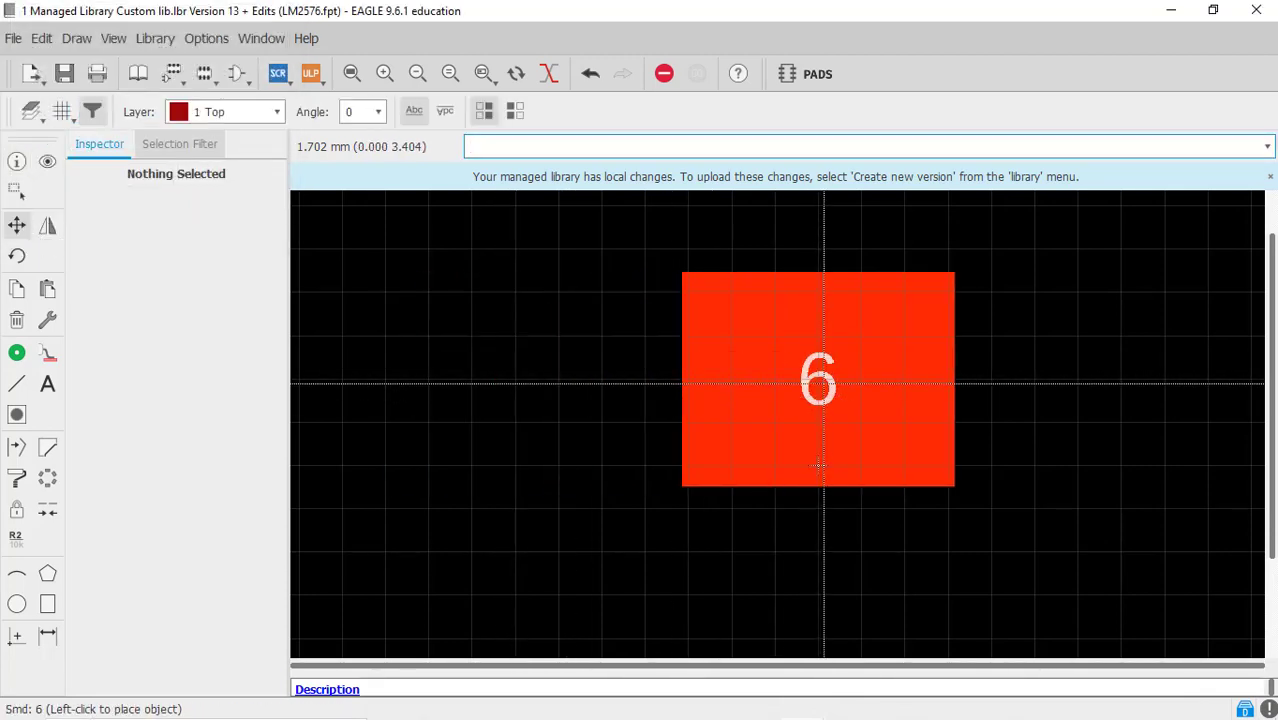
click(818, 464)
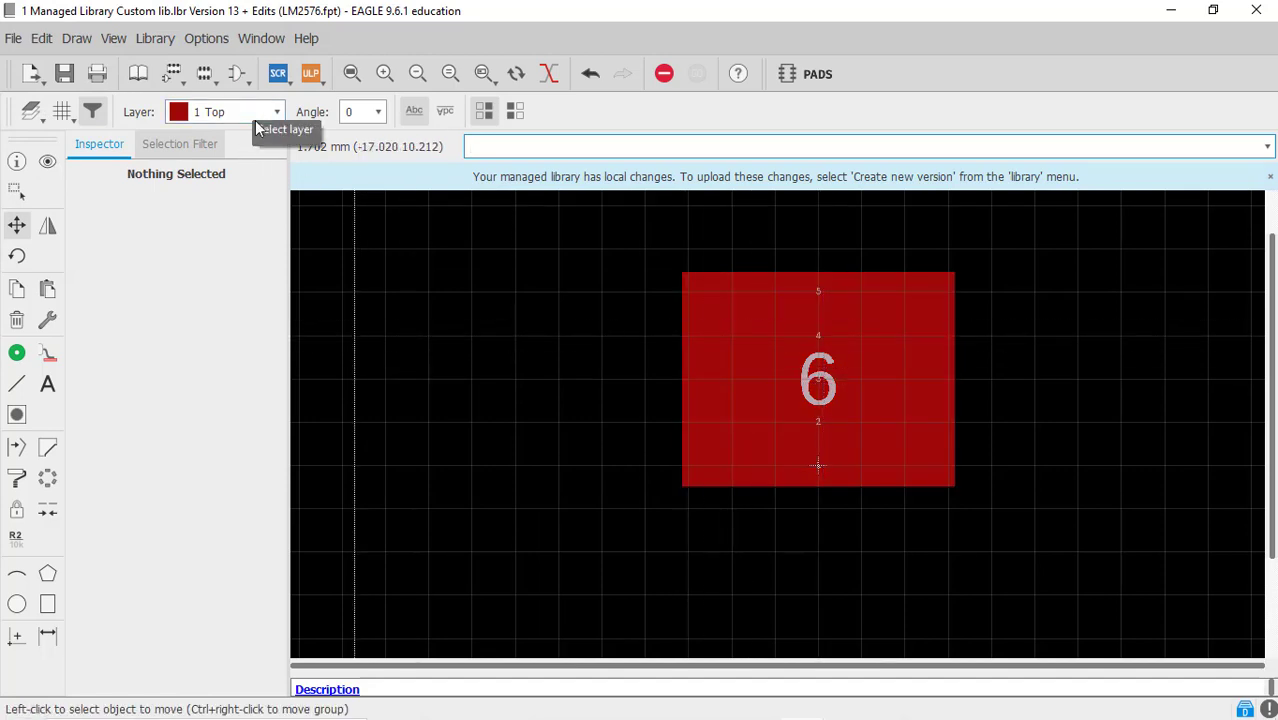
Step: Set the grid size to 10.302 mm and move pad 6 one grid step to the left of the small-pad column
click(64, 111)
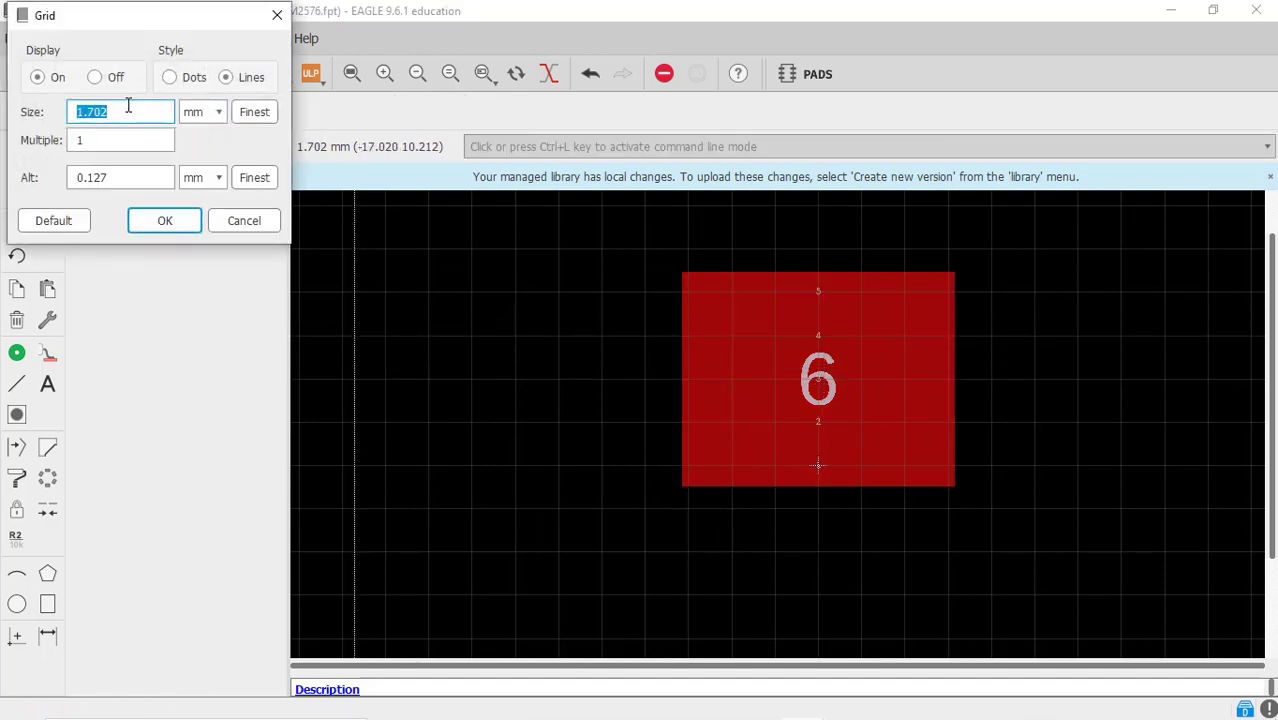
text(1)
key(Return)
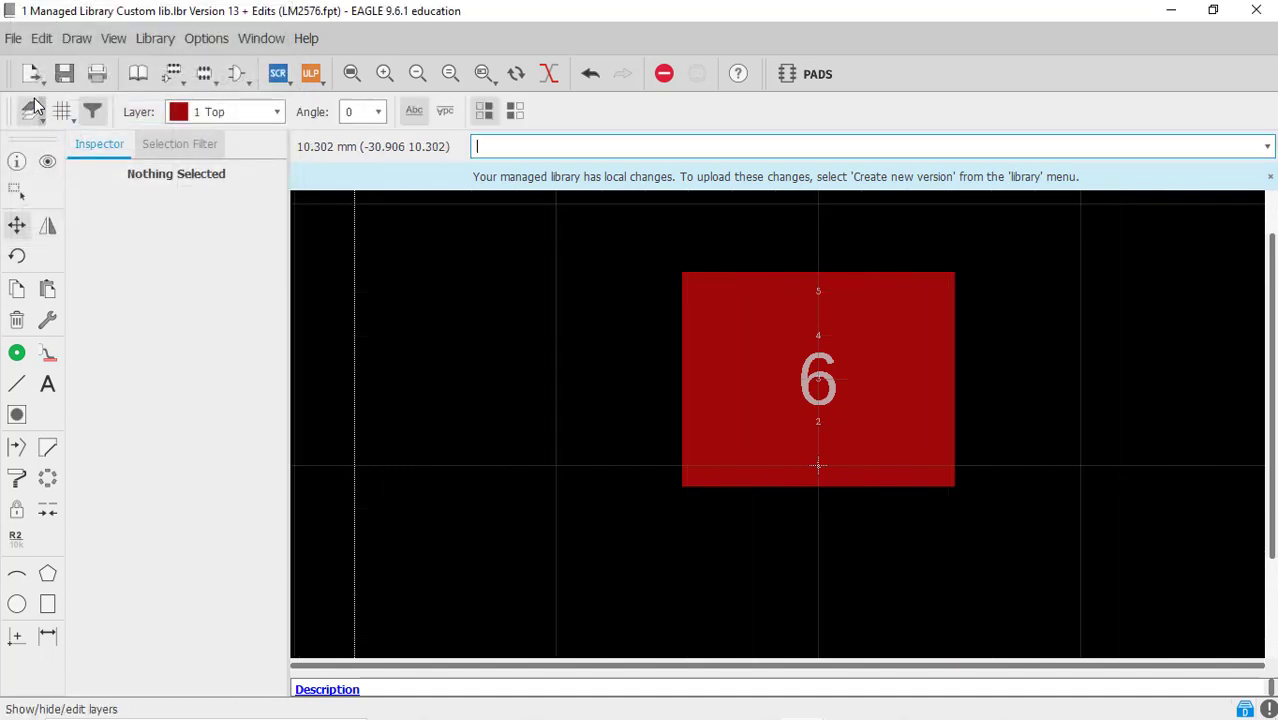
click(20, 228)
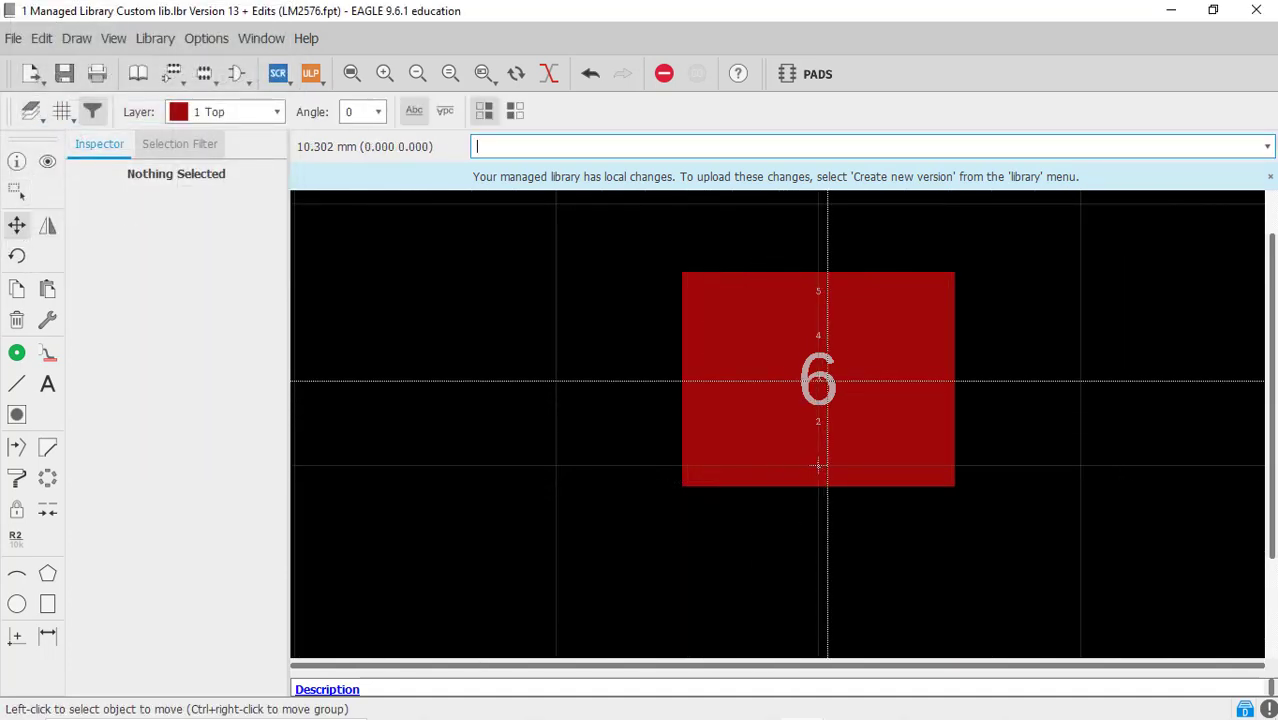
click(818, 378)
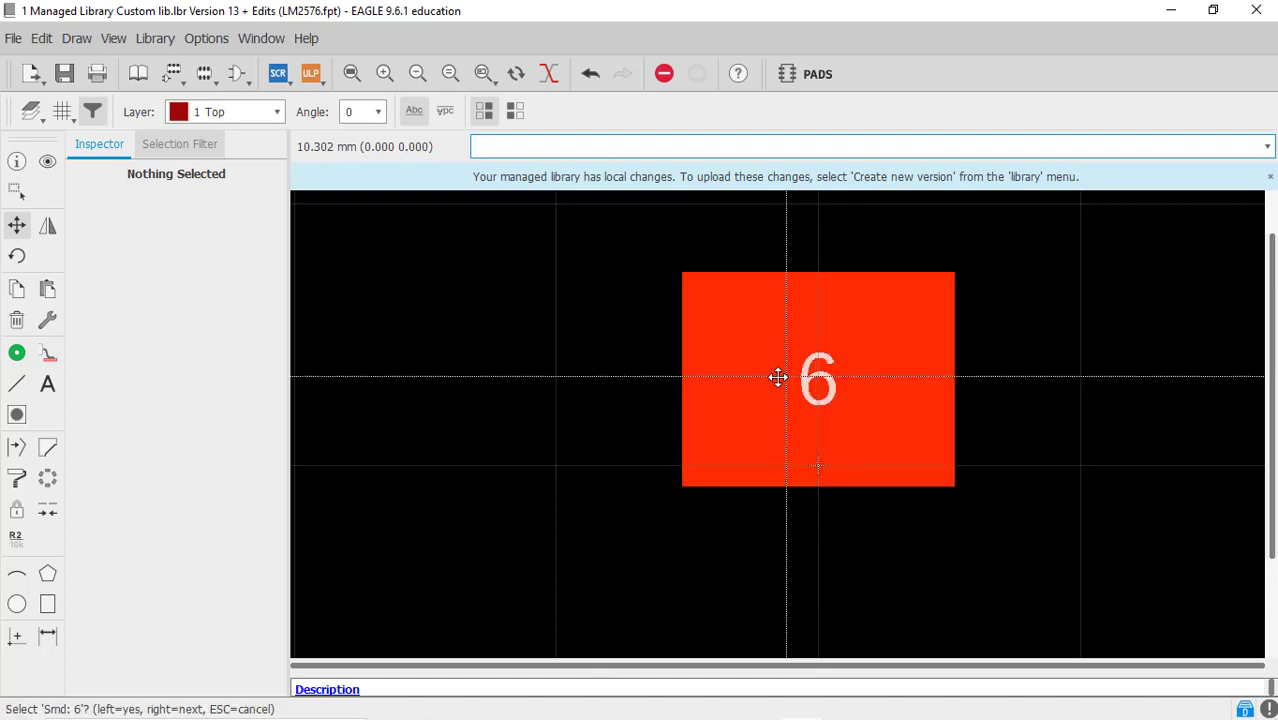
click(497, 382)
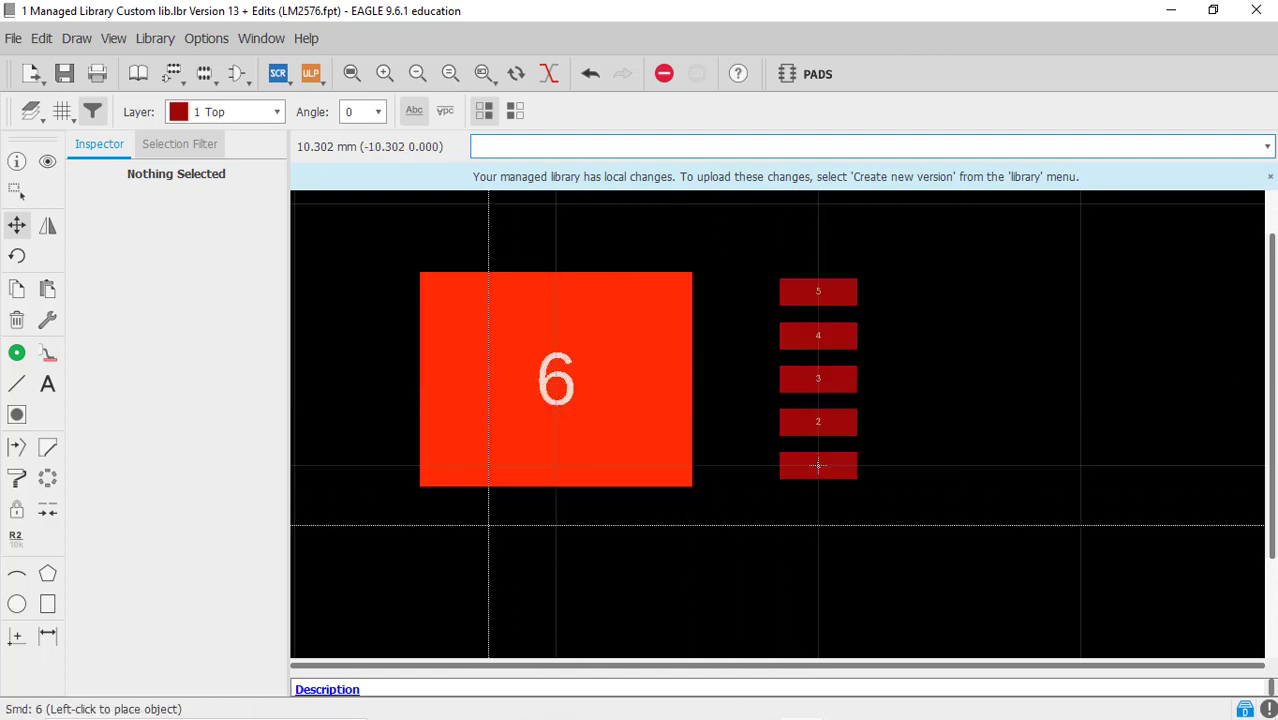
scroll(818, 466, down, 1)
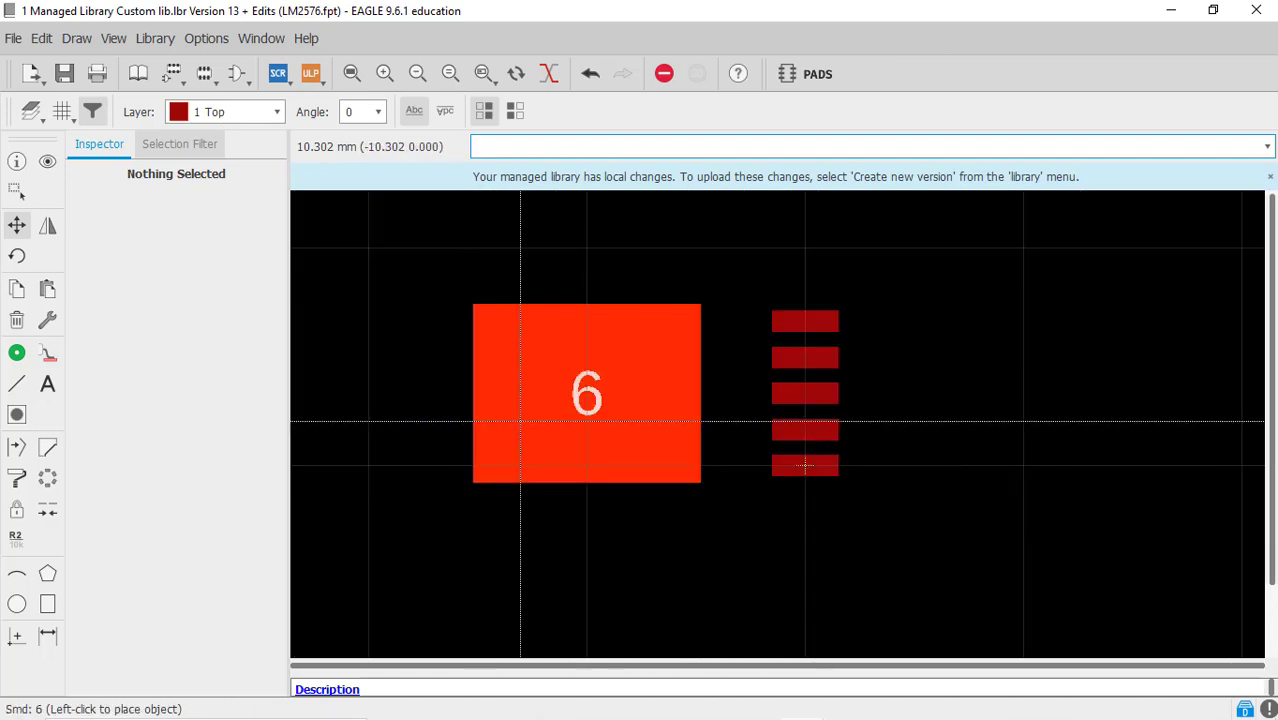
click(805, 465)
scroll(805, 465, down, 1)
scroll(773, 416, up, 1)
scroll(796, 437, down, 1)
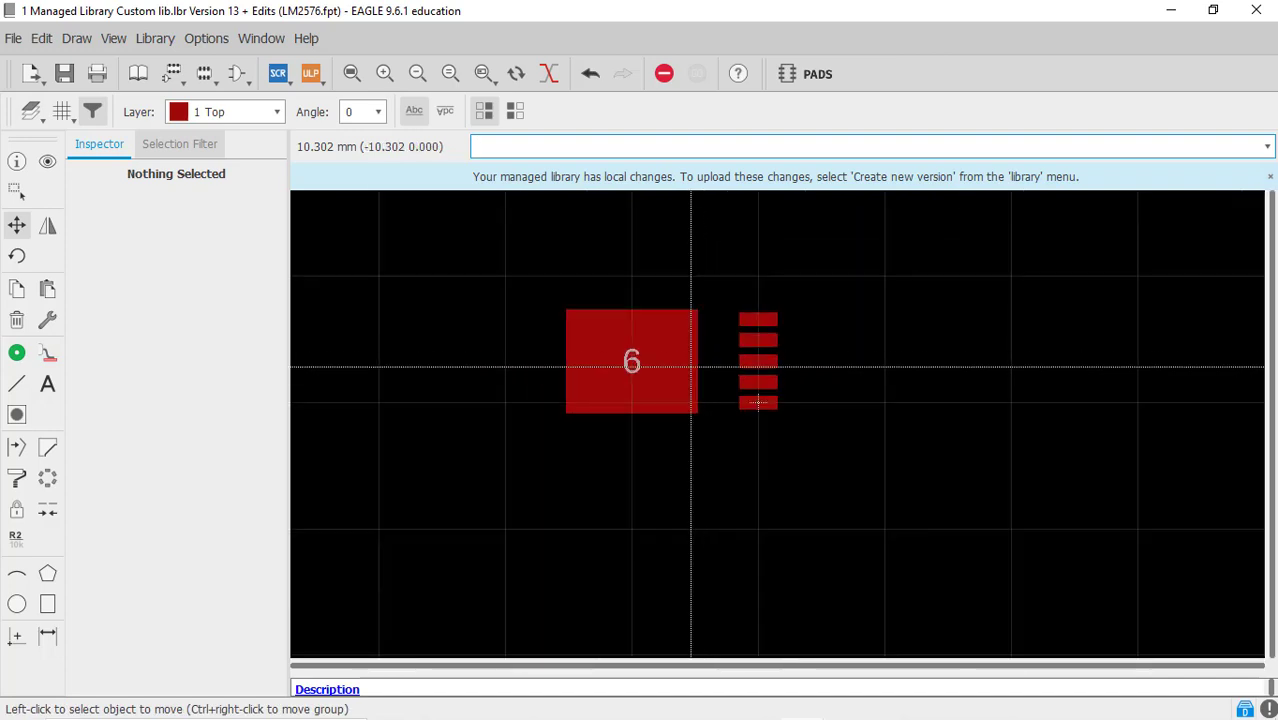
scroll(759, 400, up, 1)
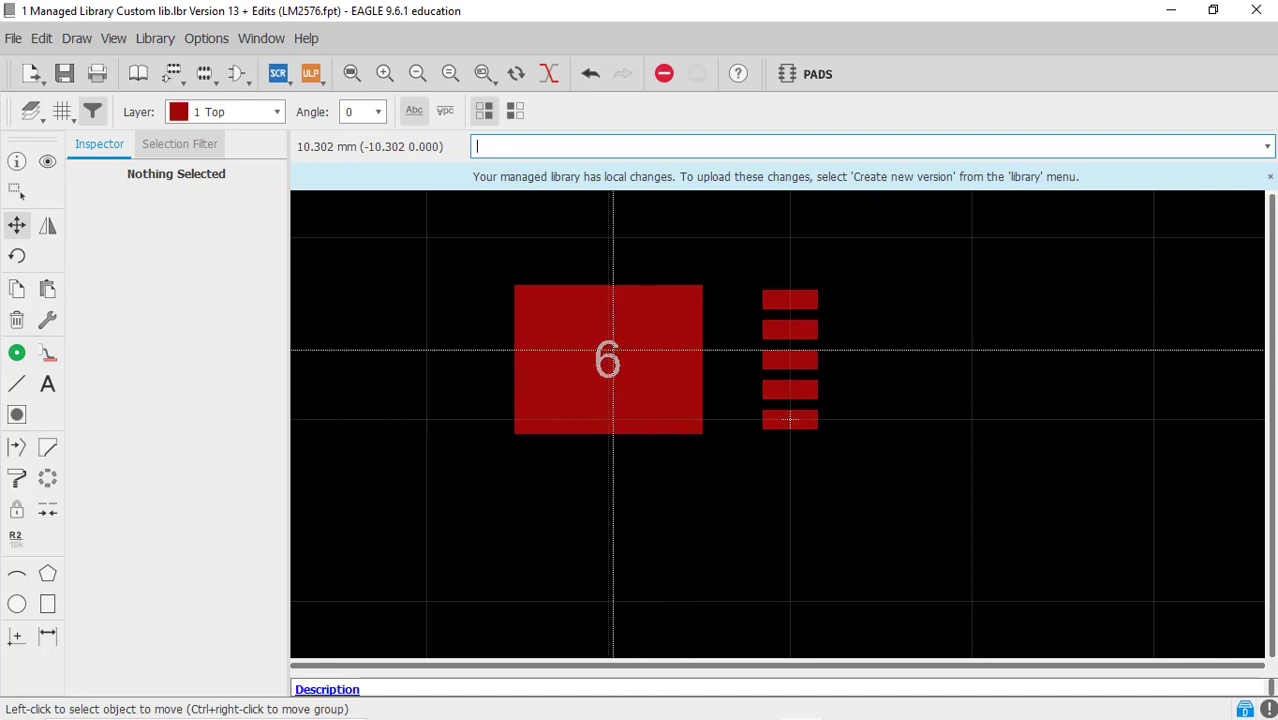
scroll(715, 421, down, 1)
scroll(336, 343, up, 2)
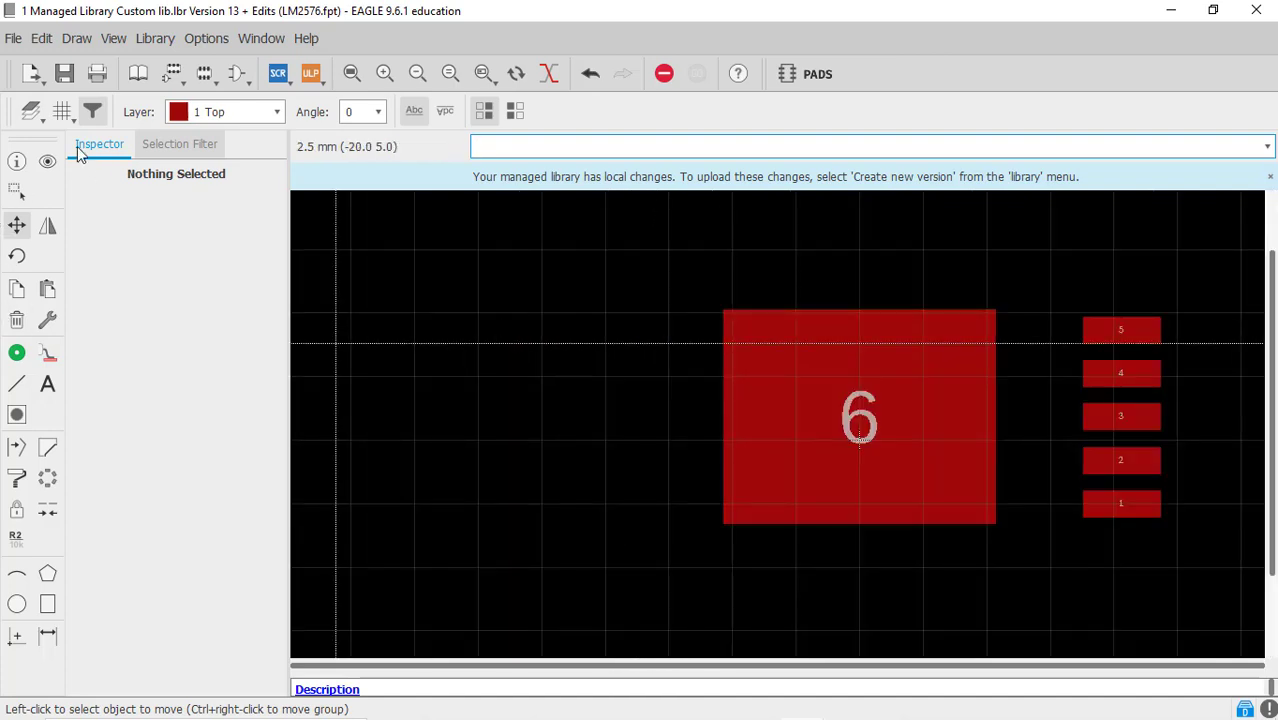
Step: Set the grid to 1 mm and move all six pads down 1 mm as a group to centre pad 6 on the origin
click(62, 111)
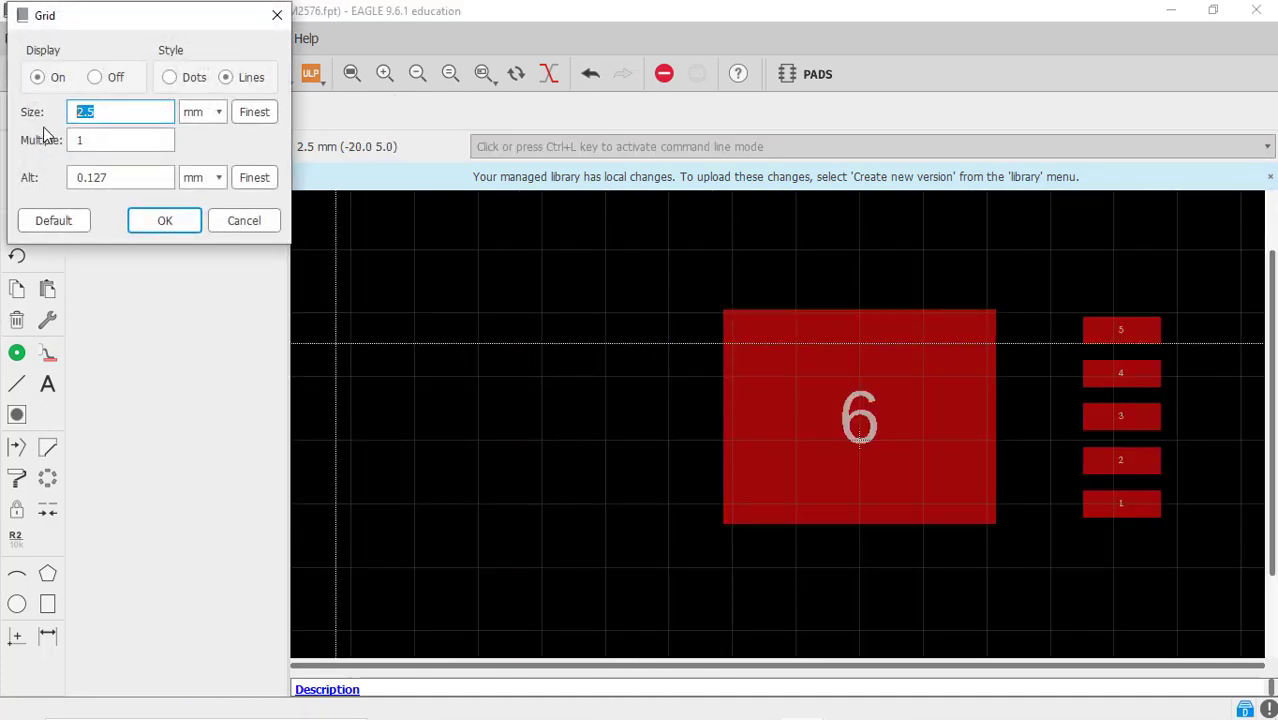
key(Return)
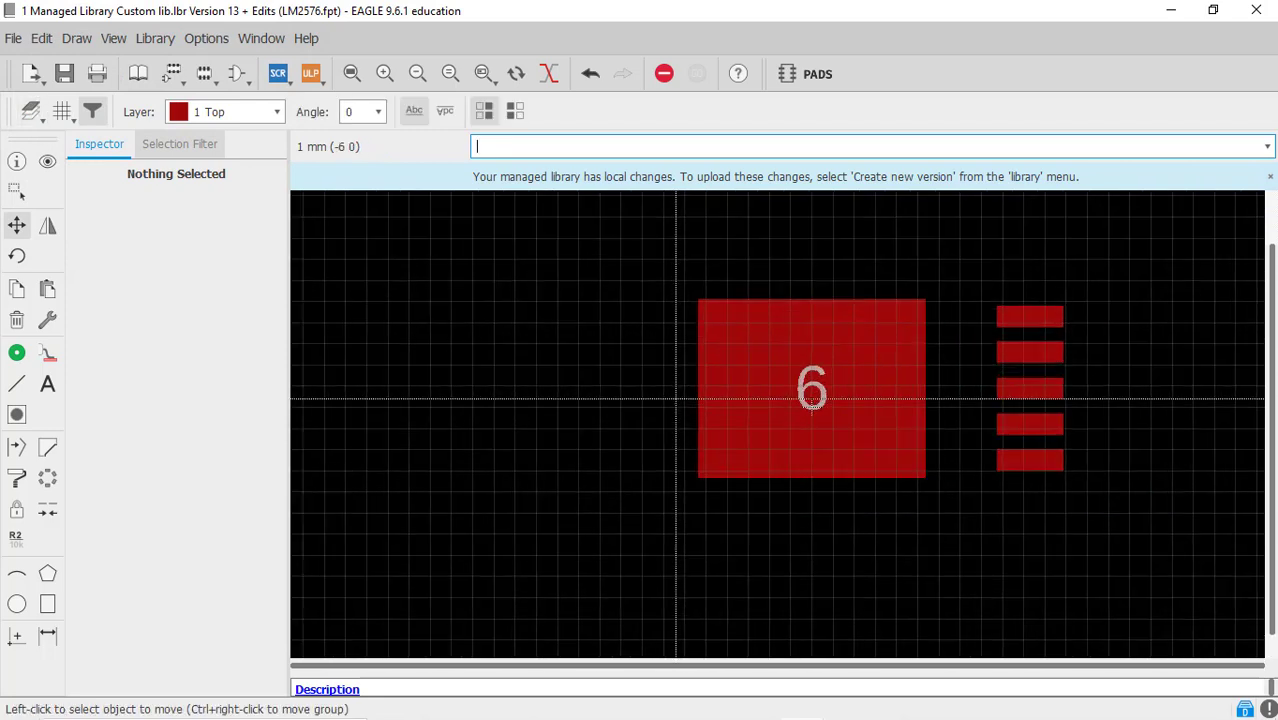
click(15, 190)
key(ctrl+a)
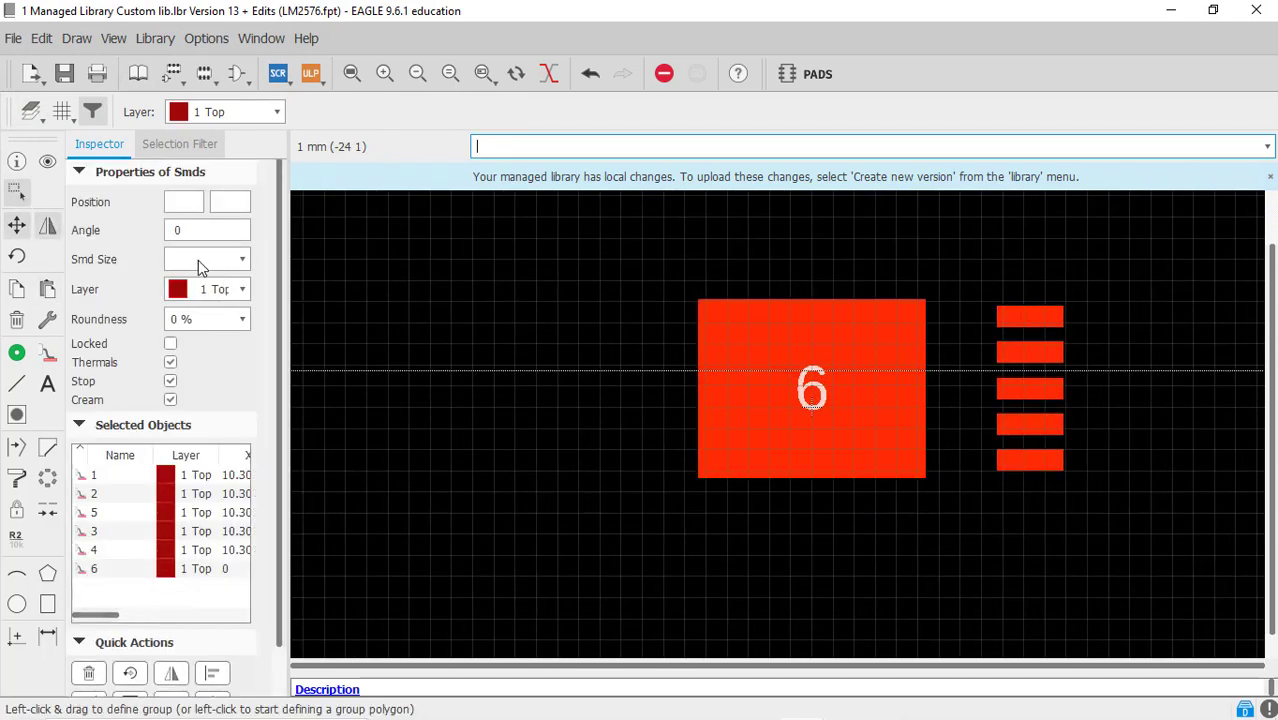
right_click(554, 289)
click(560, 293)
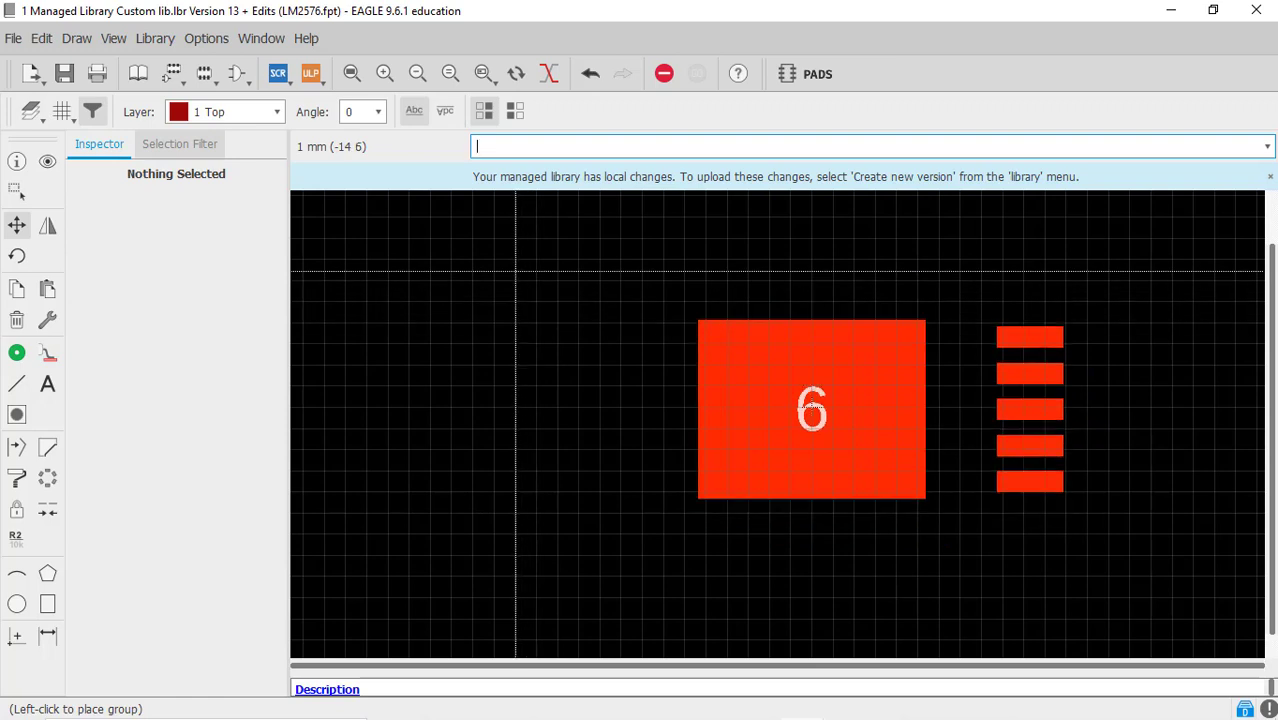
click(516, 270)
scroll(516, 318, down, 3)
scroll(726, 373, up, 2)
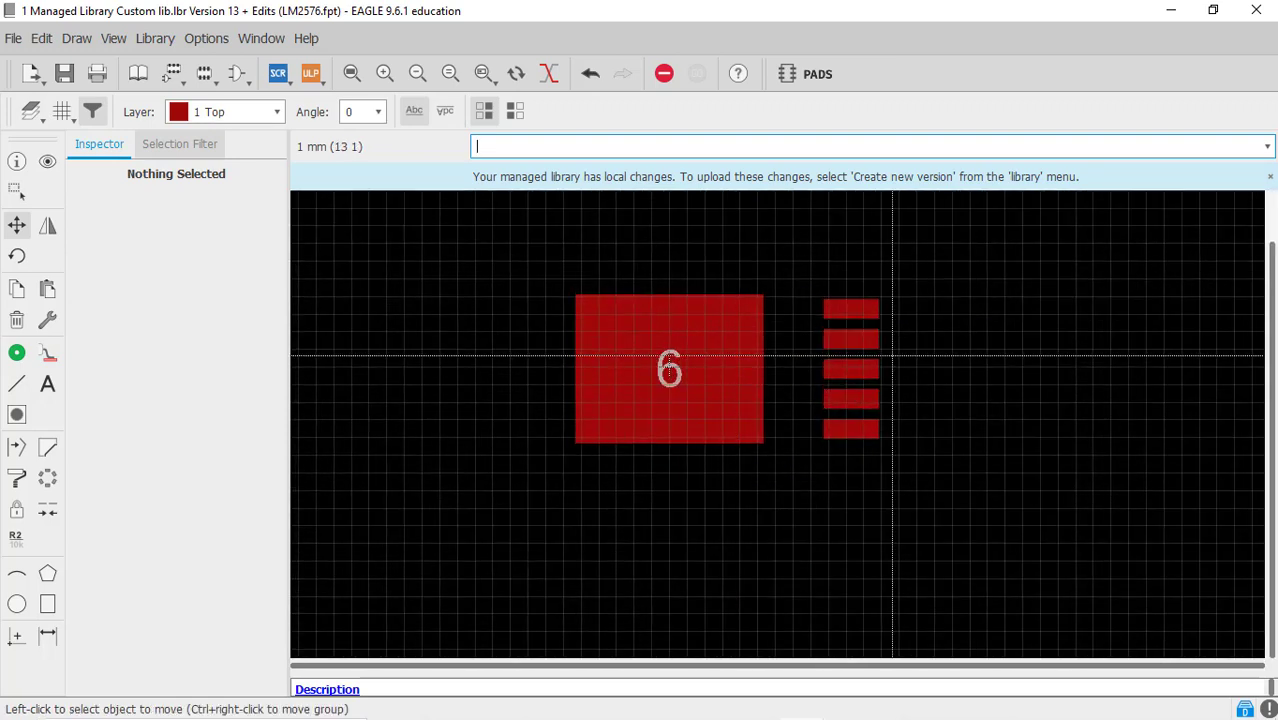
scroll(893, 374, down, 2)
scroll(860, 350, up, 1)
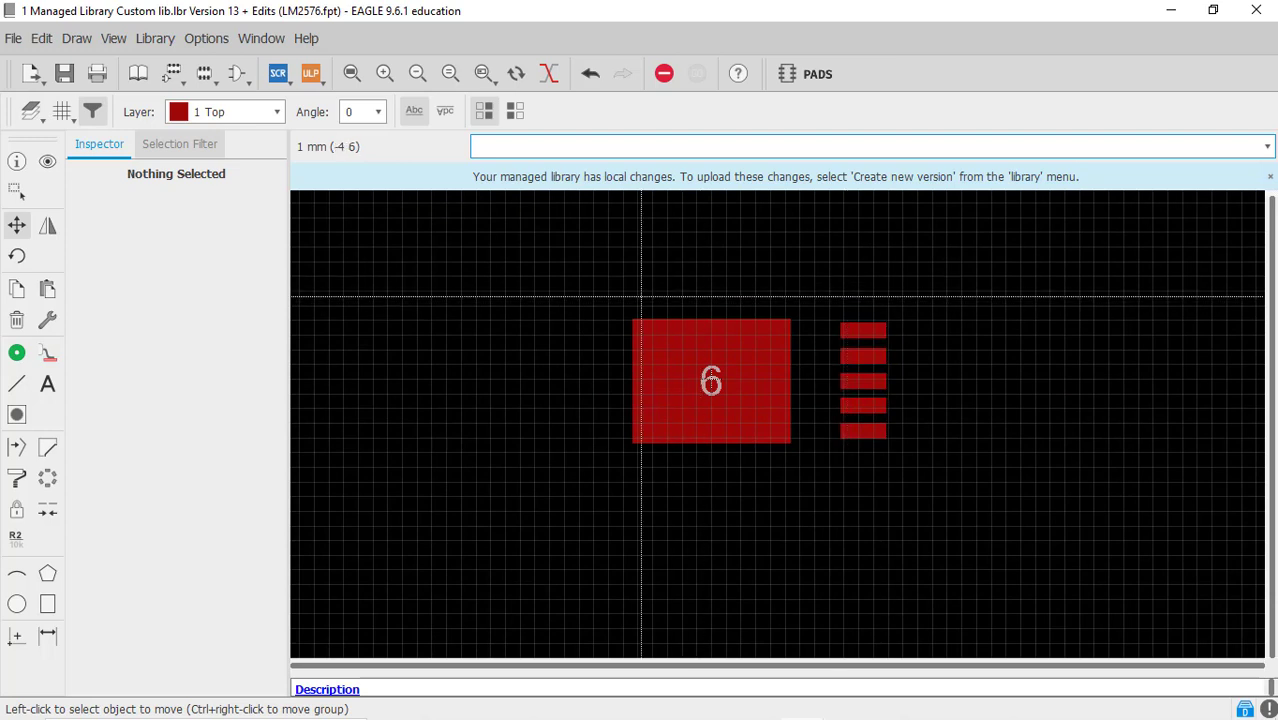
scroll(865, 374, up, 2)
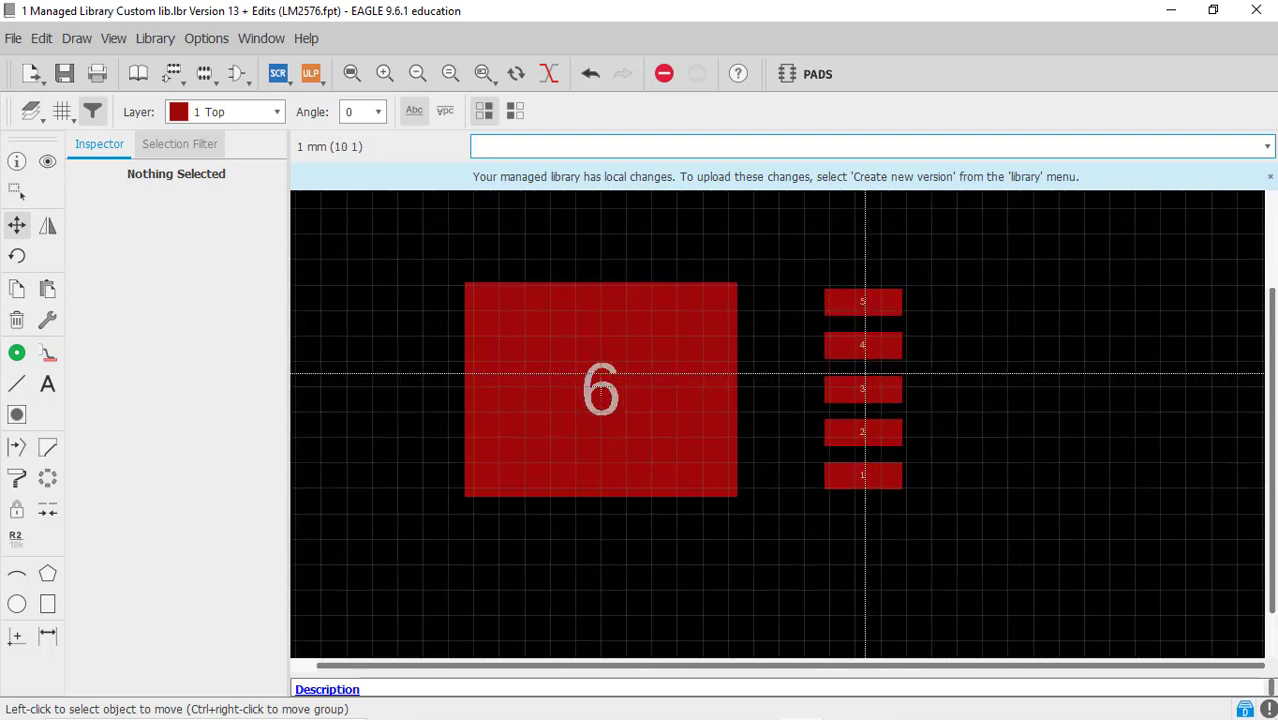
scroll(865, 374, down, 2)
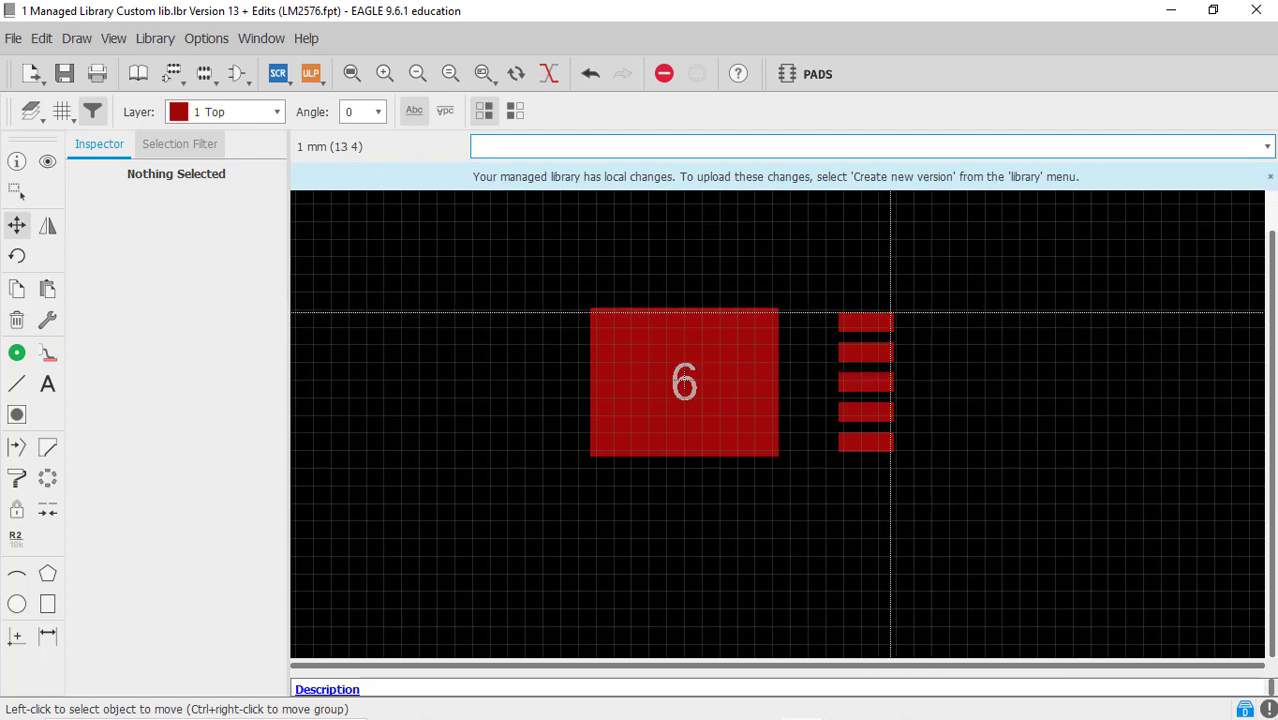
scroll(856, 320, up, 2)
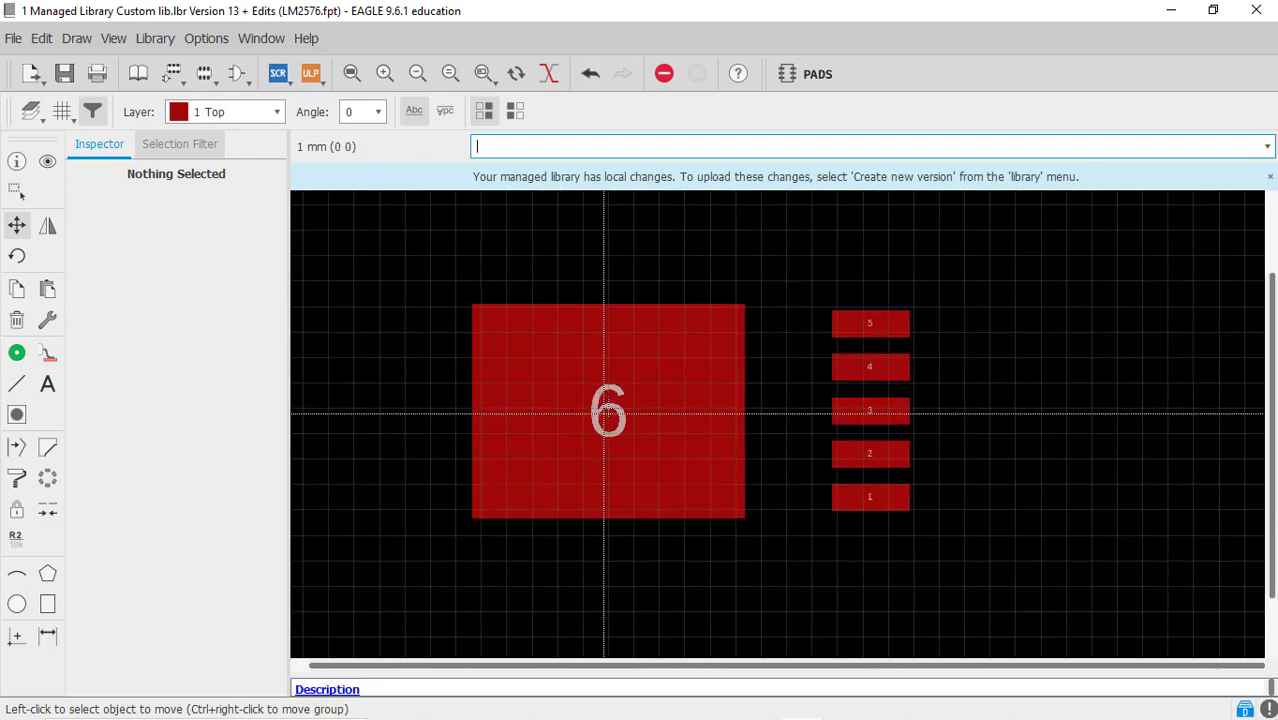
Step: Set the grid size to 0.5 mm and start the Line tool on layer 21 tPlace
click(62, 111)
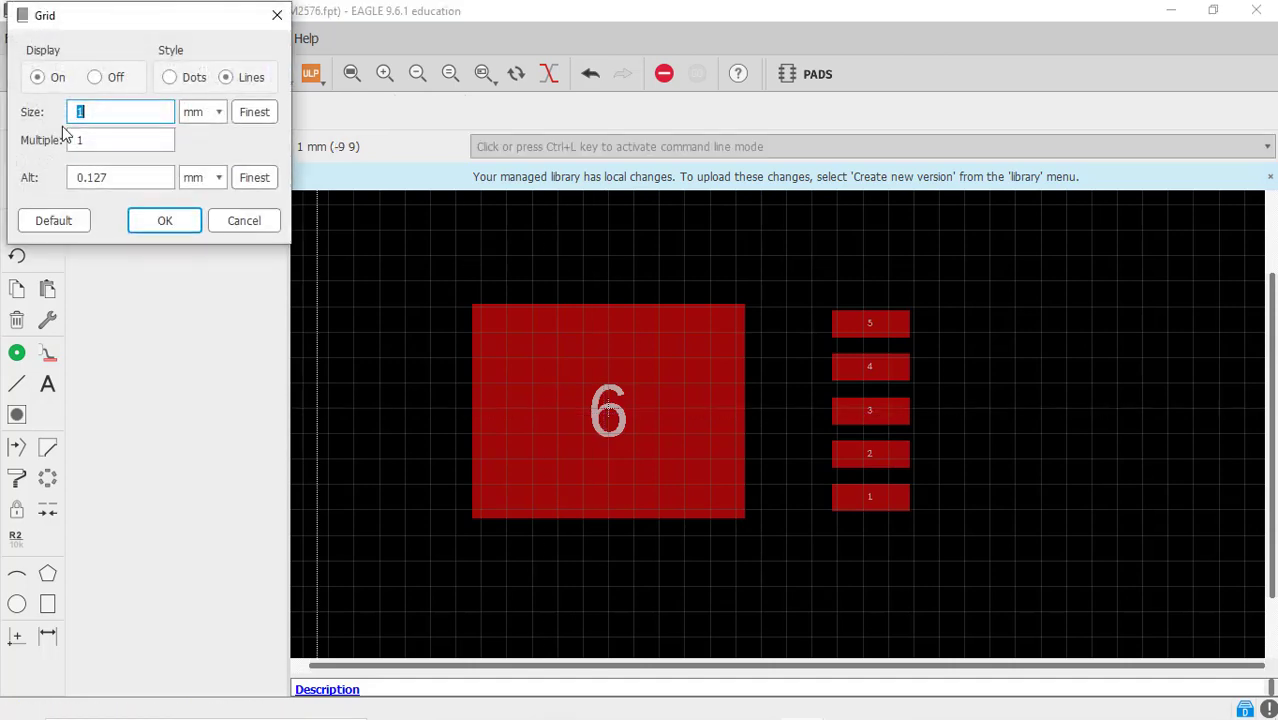
text(0.5)
key(Return)
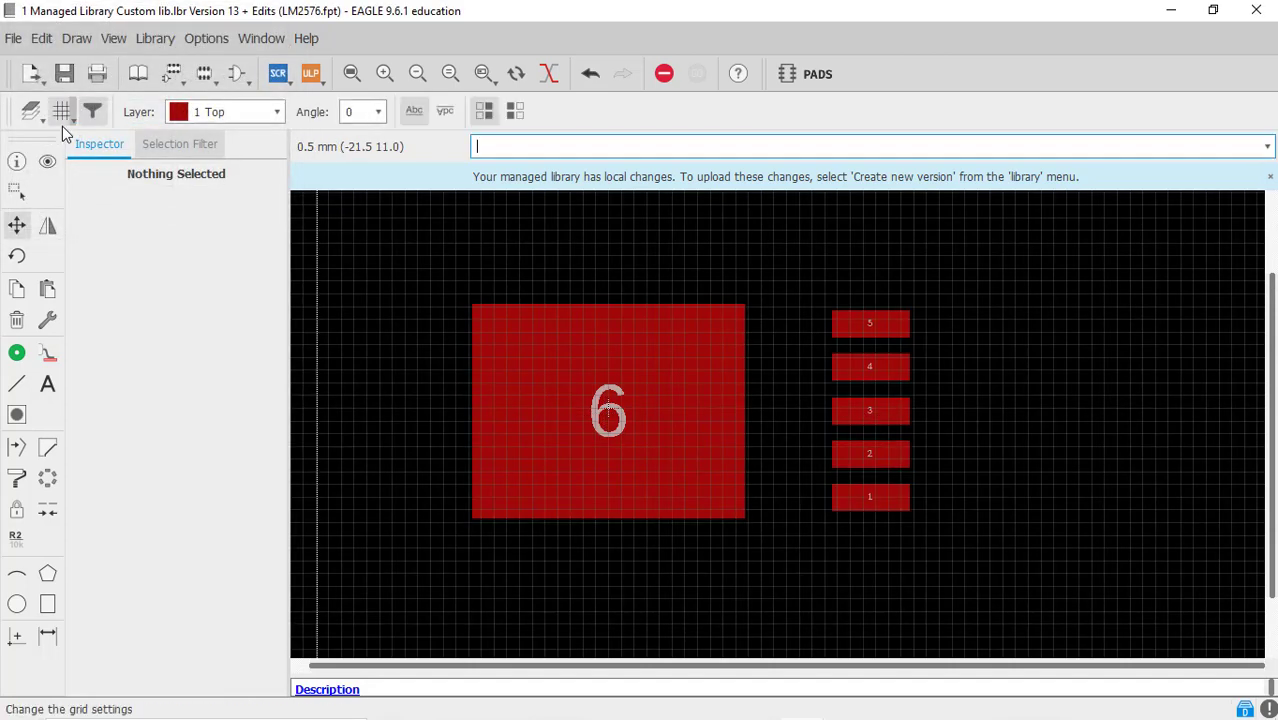
click(16, 384)
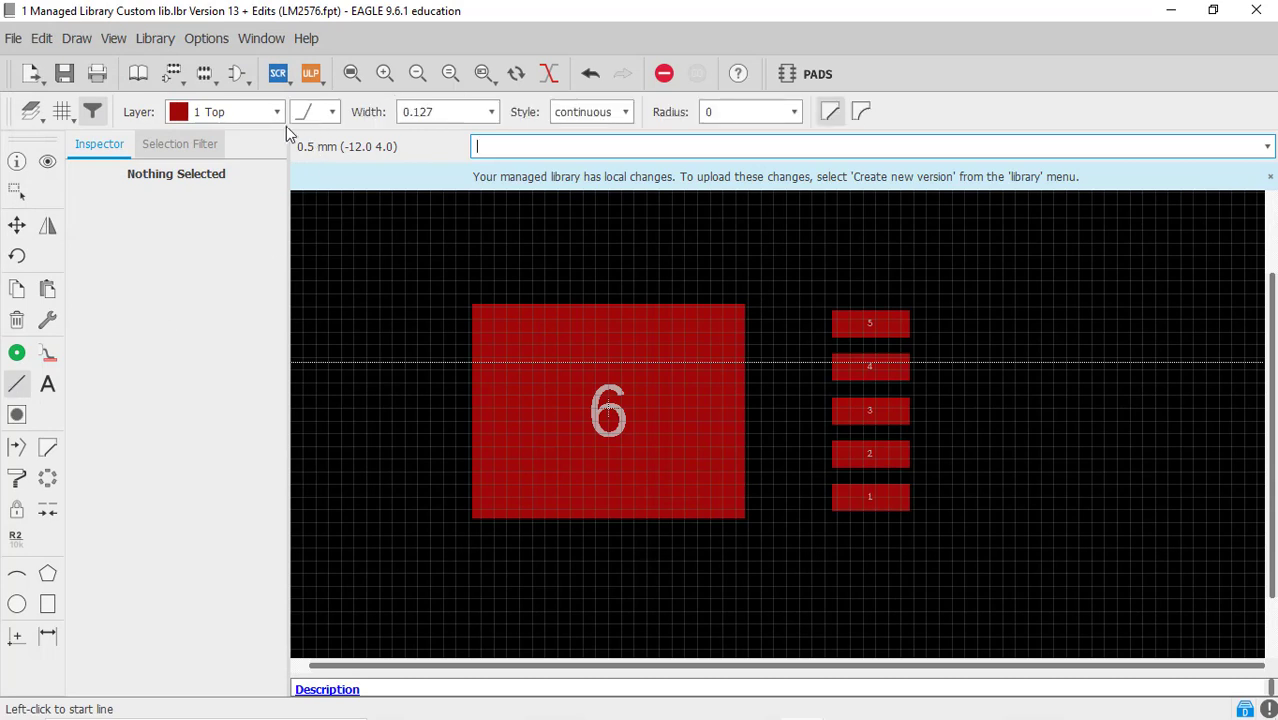
click(276, 113)
scroll(240, 375, down, 3)
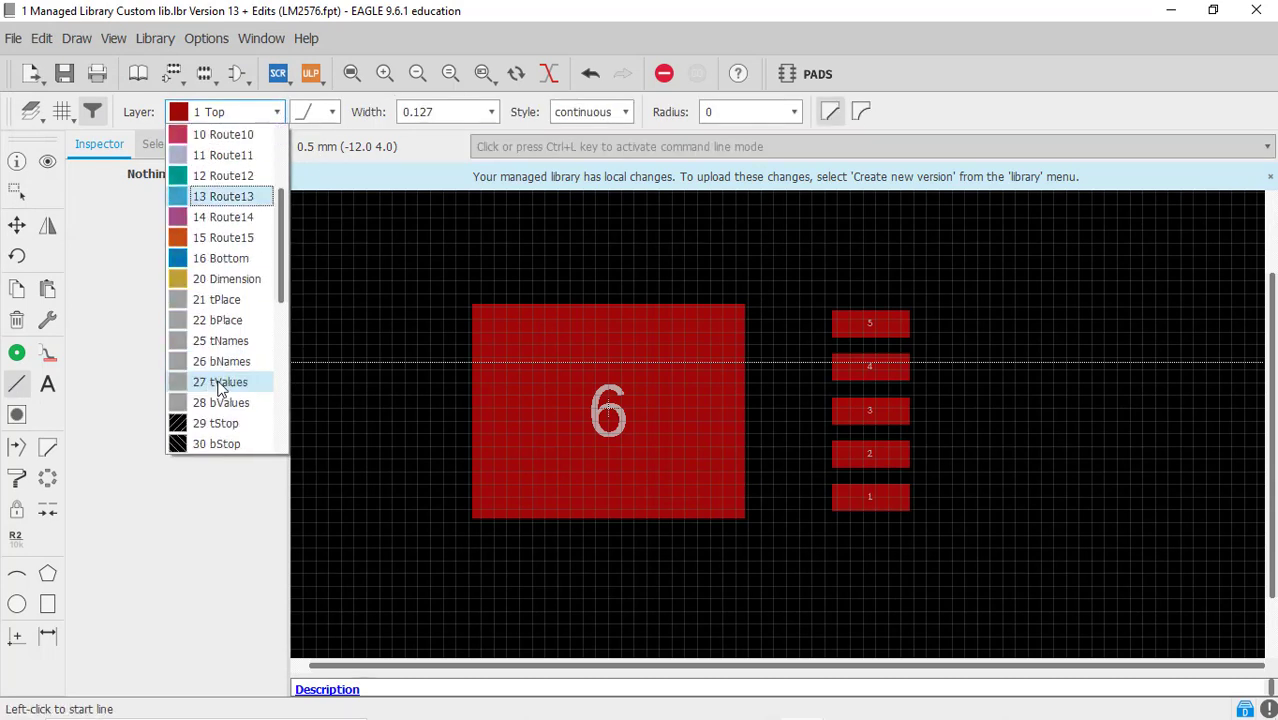
click(220, 299)
scroll(458, 540, up, 2)
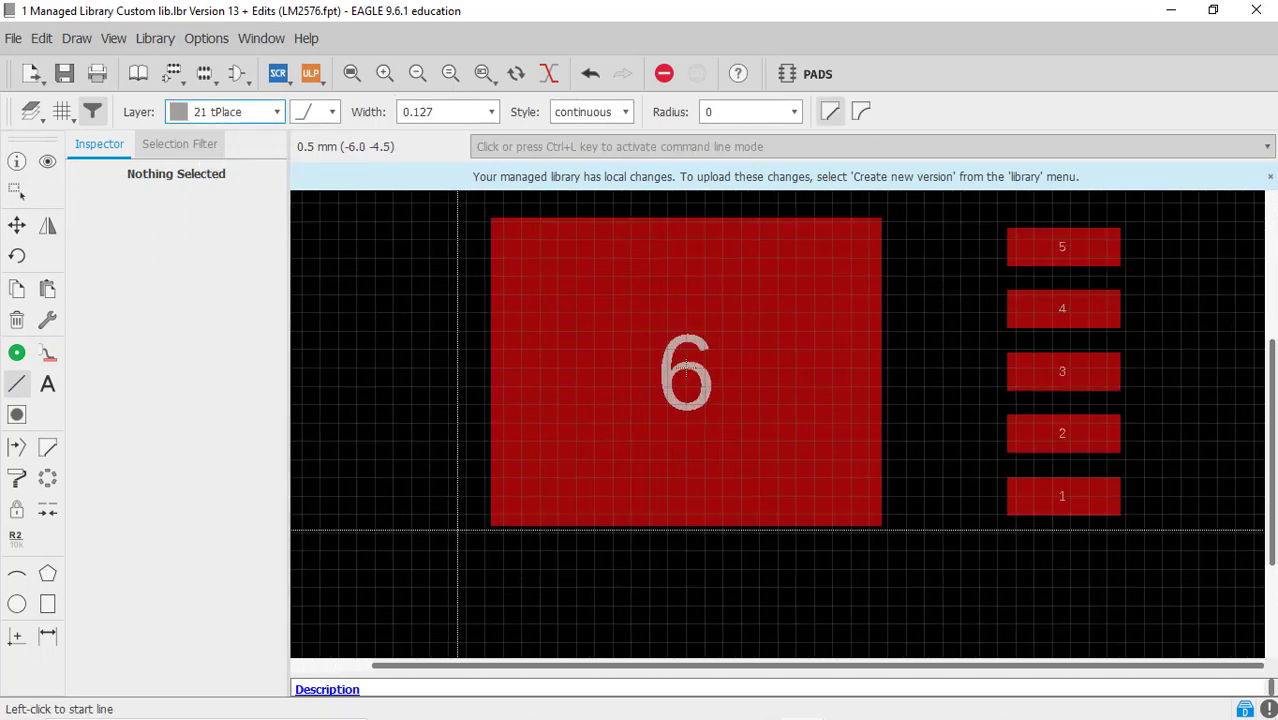
Step: Draw a closed rectangular silkscreen outline of about 17.5 x 9.5 mm around all six pads, and end the line
click(482, 549)
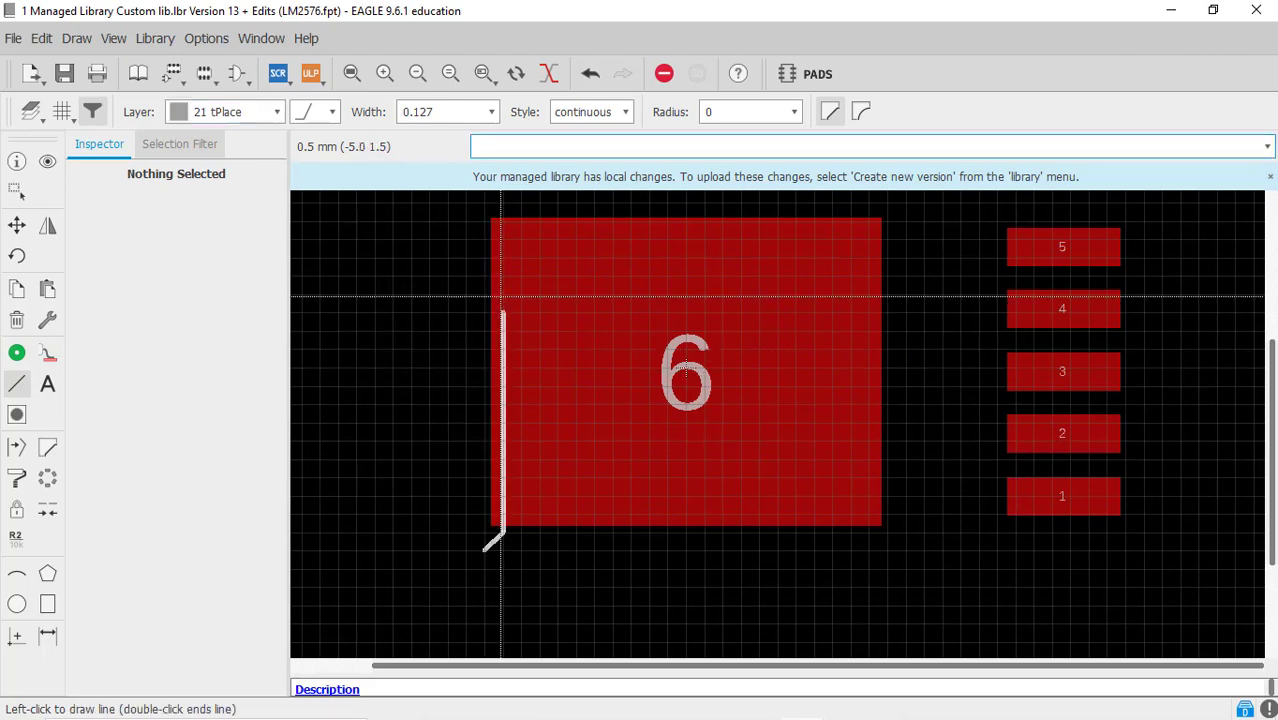
scroll(480, 195, down, 1)
scroll(482, 219, down, 1)
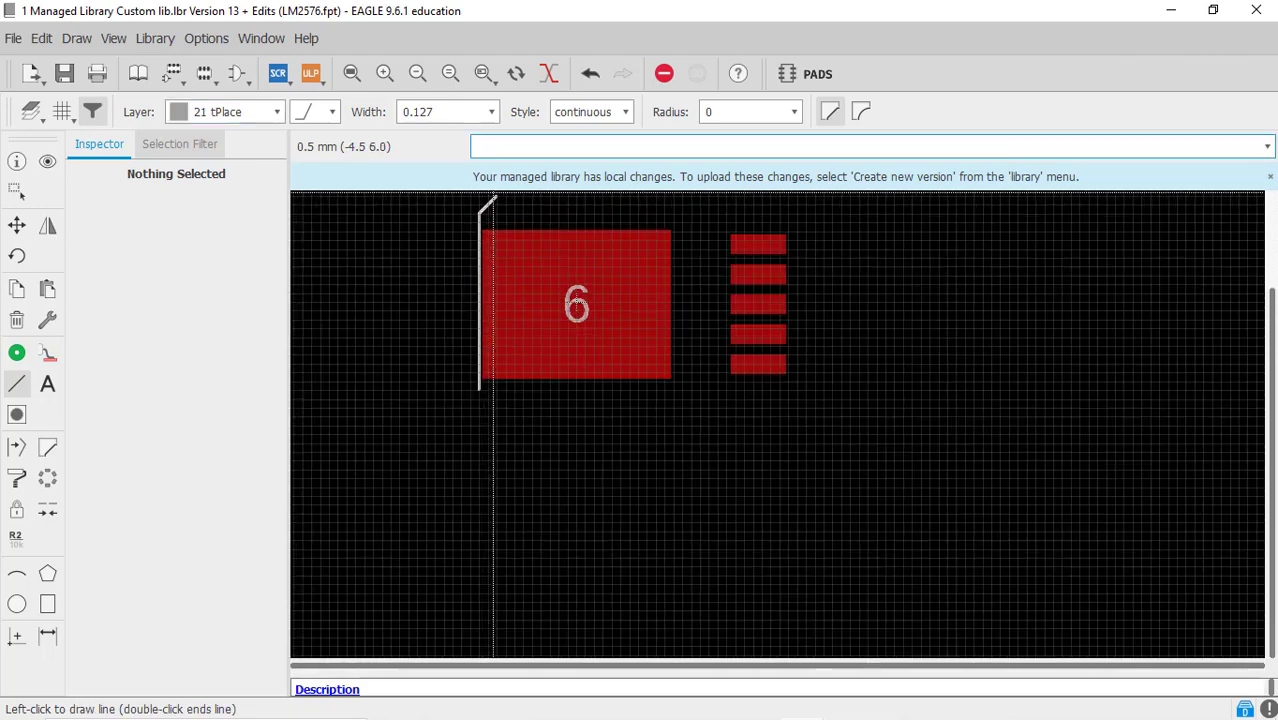
scroll(475, 235, up, 2)
click(469, 244)
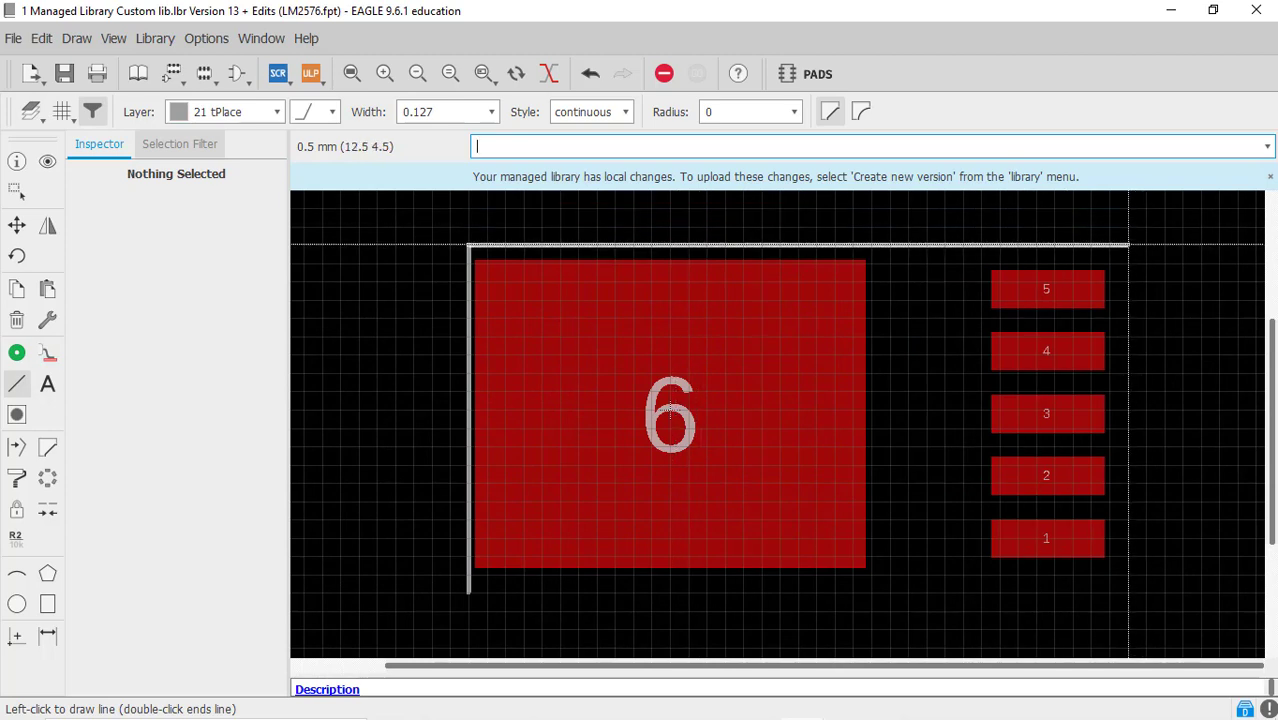
click(1109, 244)
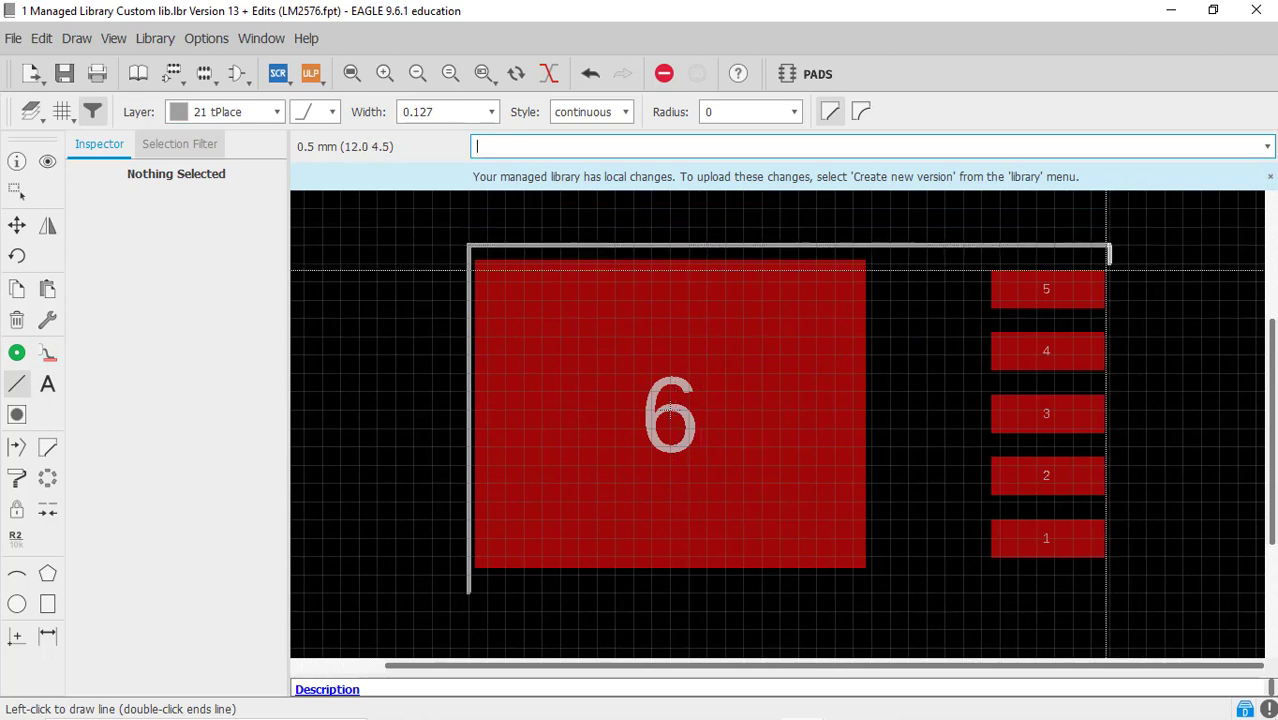
click(1109, 594)
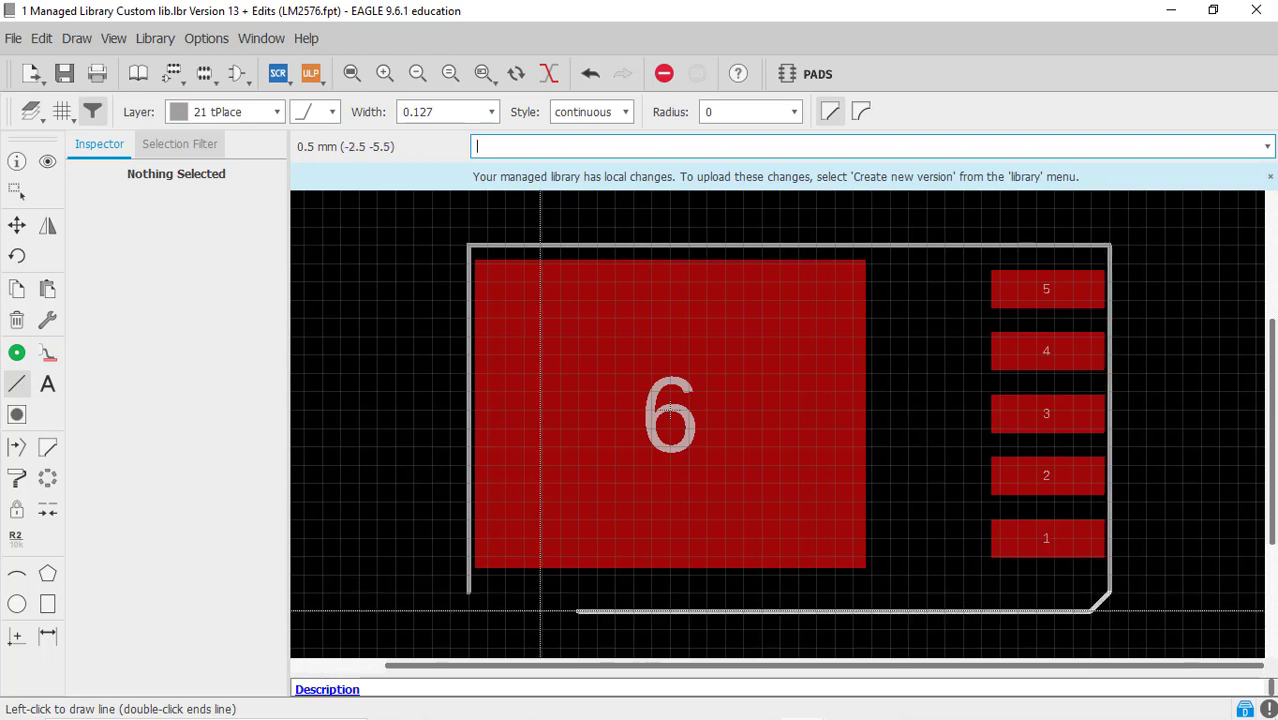
click(471, 594)
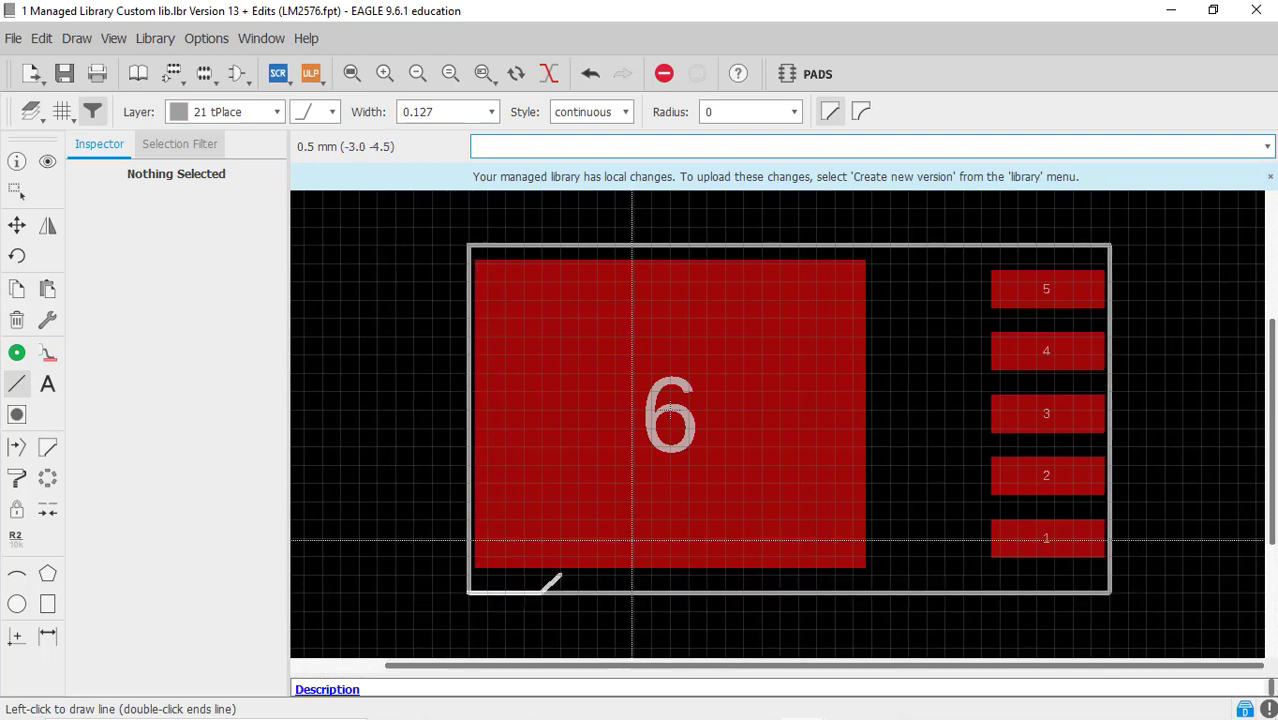
key(Escape)
scroll(560, 365, down, 3)
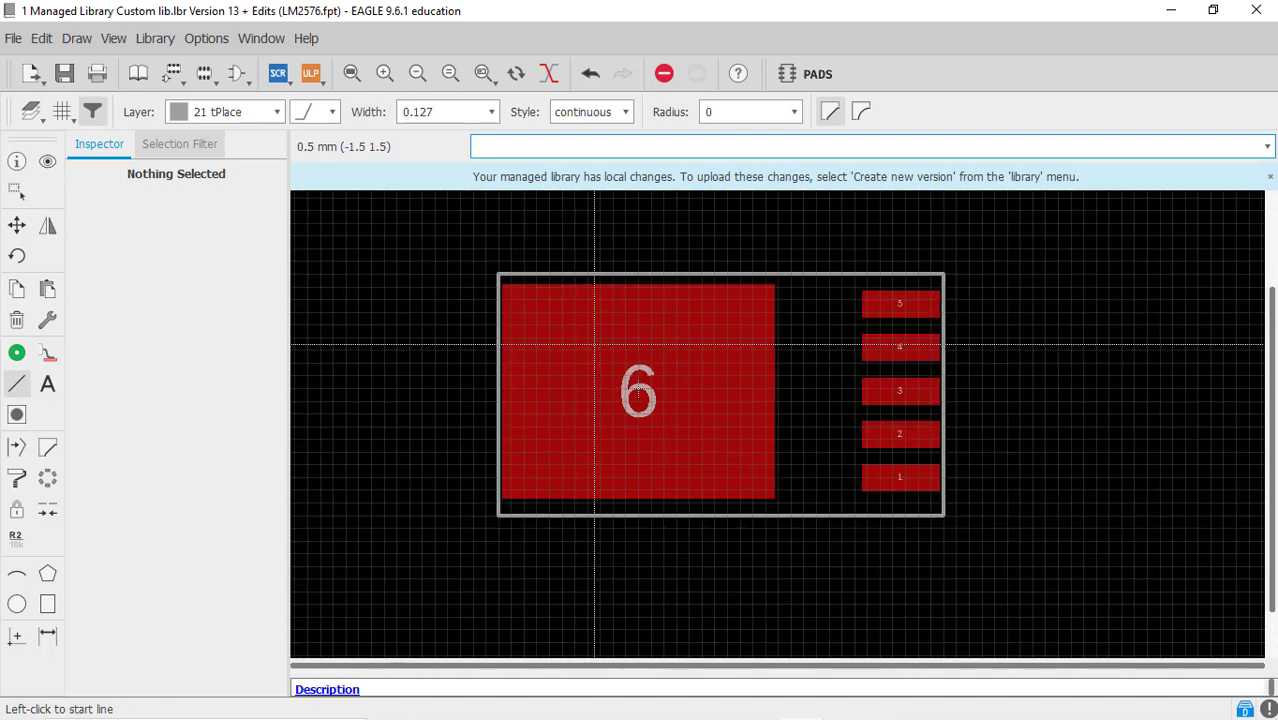
Step: Place a >NAME text on layer 25 tNames just above the upper-left corner of the silkscreen outline
scroll(626, 342, up, 3)
scroll(630, 342, down, 3)
scroll(594, 330, up, 1)
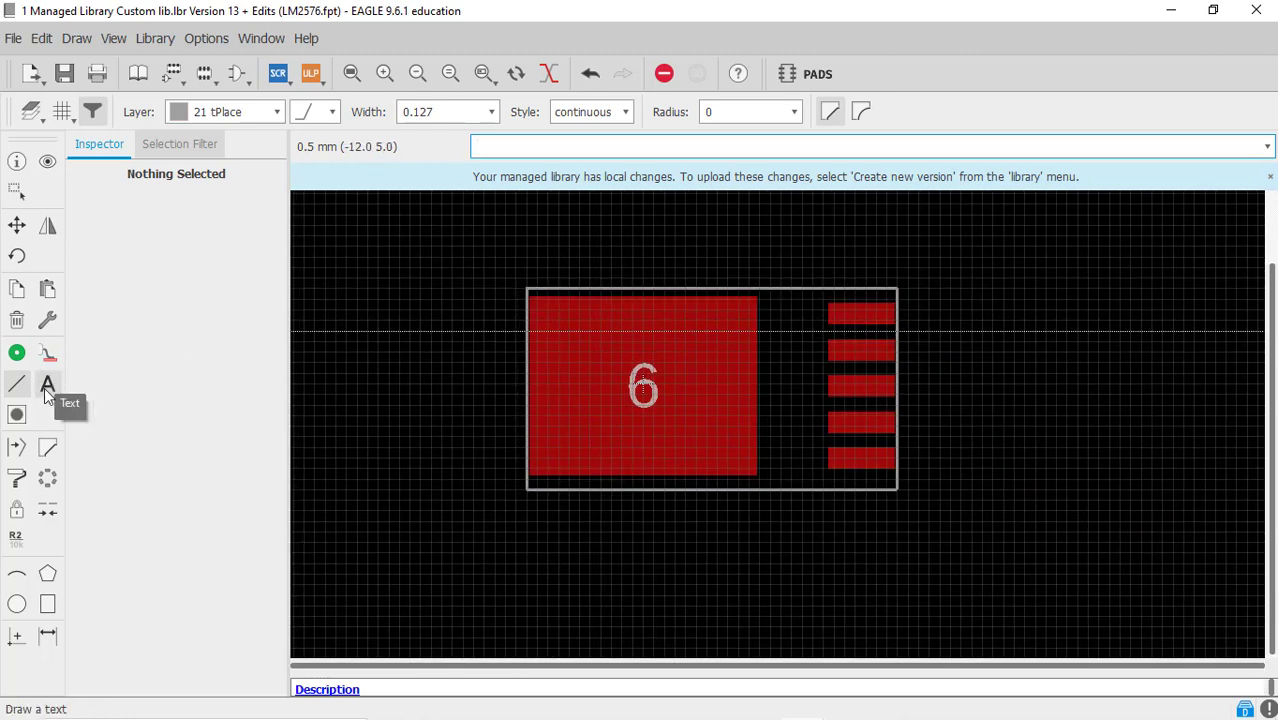
click(46, 386)
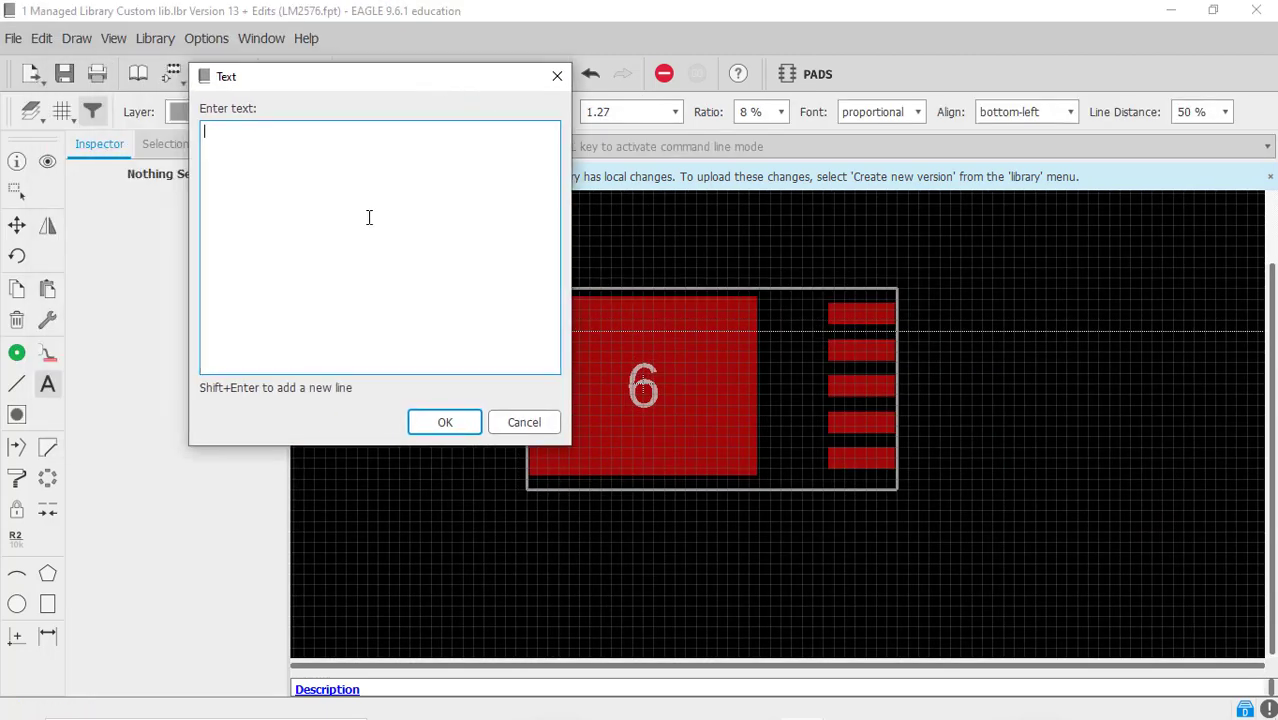
text(>NAME)
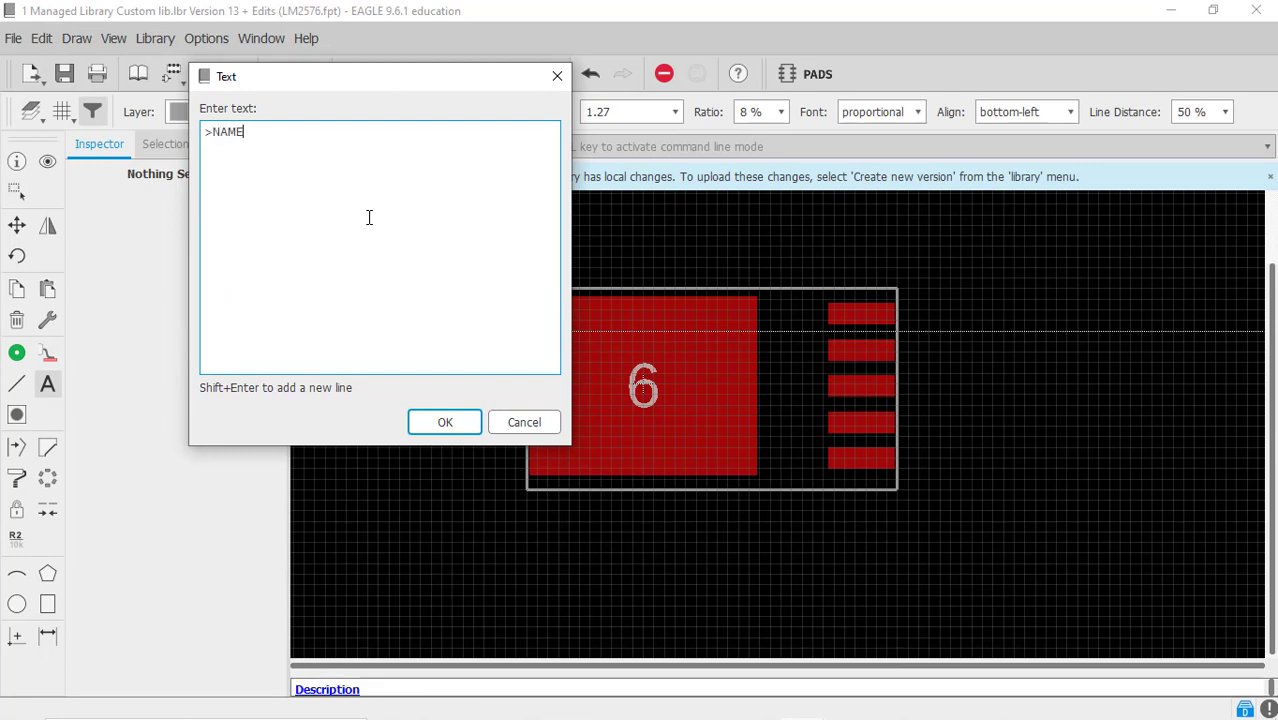
click(430, 422)
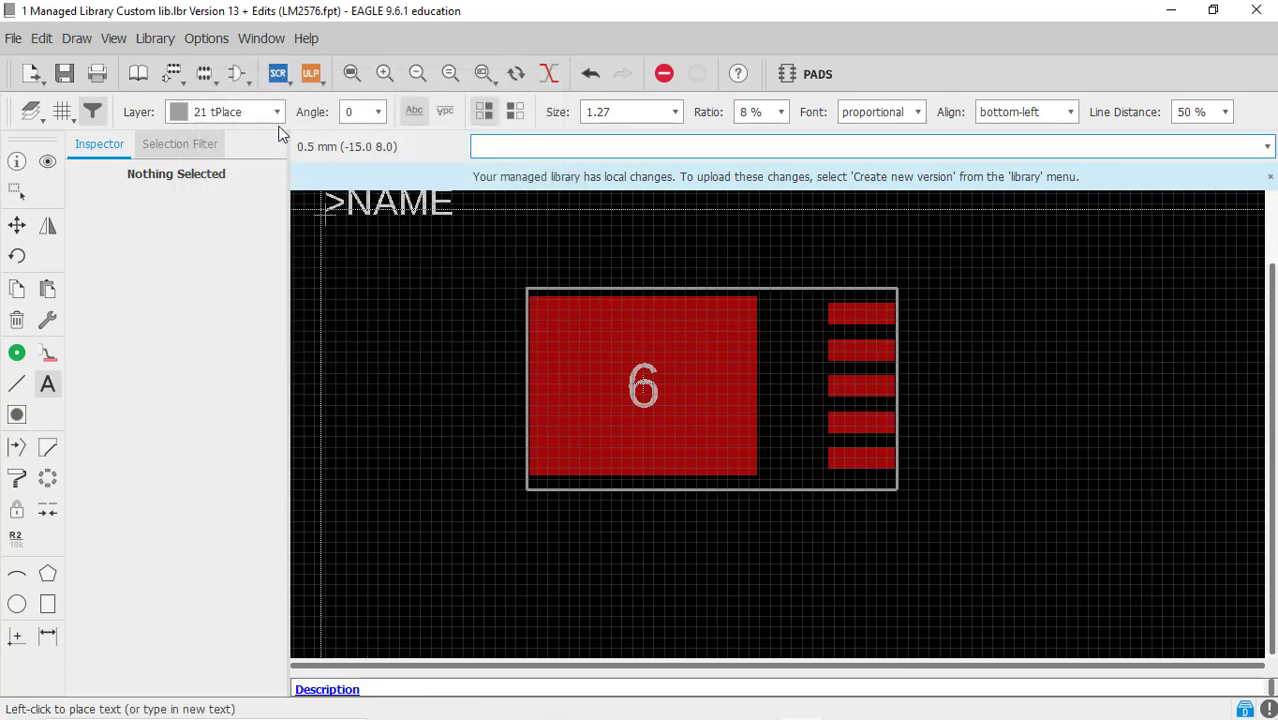
click(276, 116)
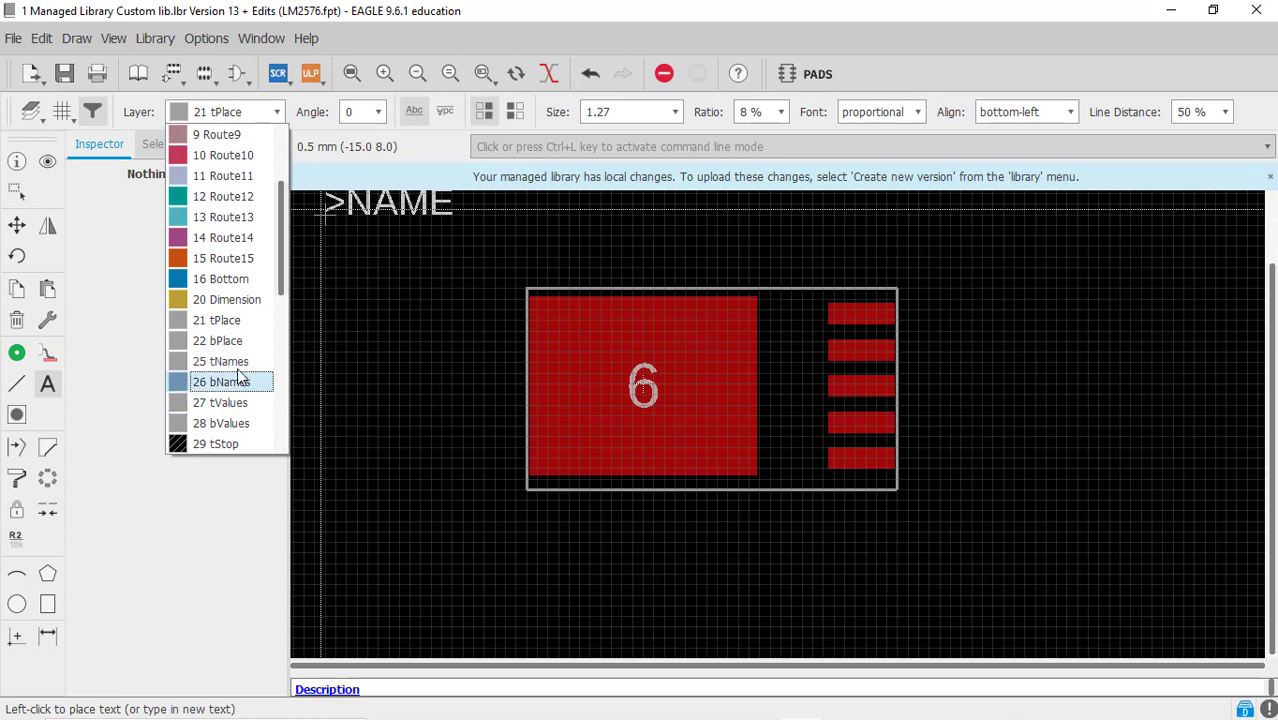
click(222, 361)
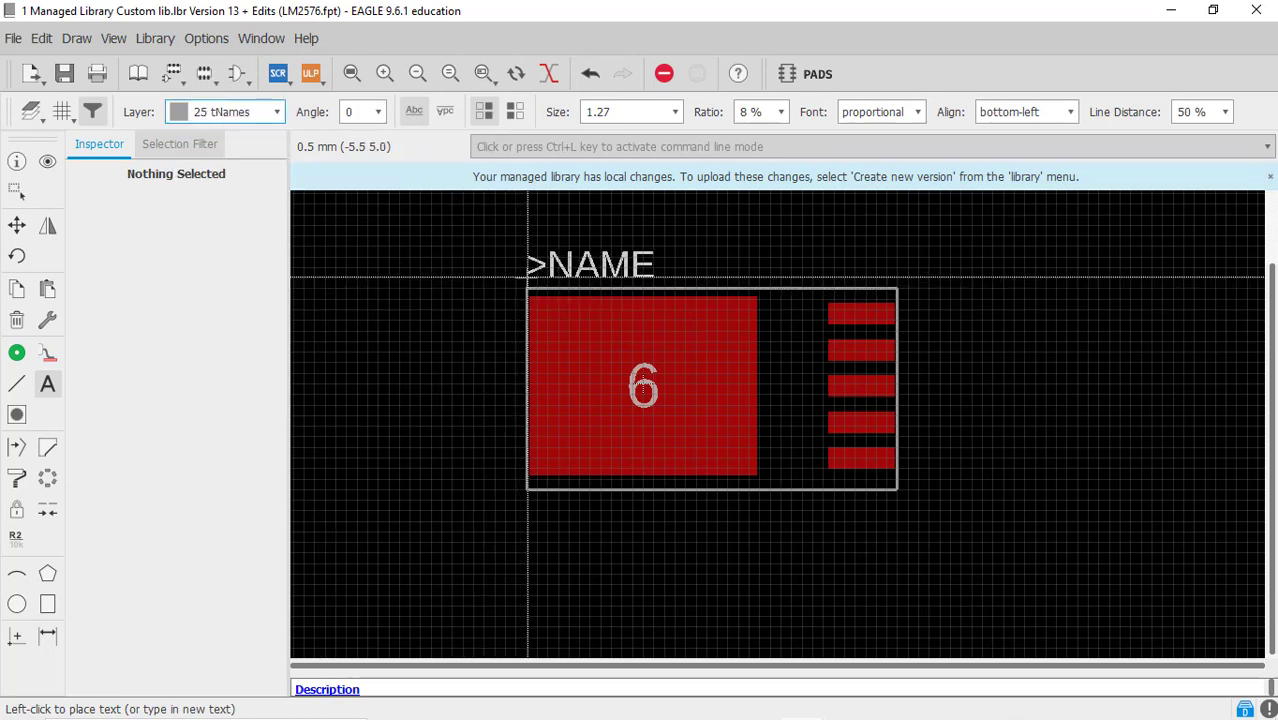
click(536, 276)
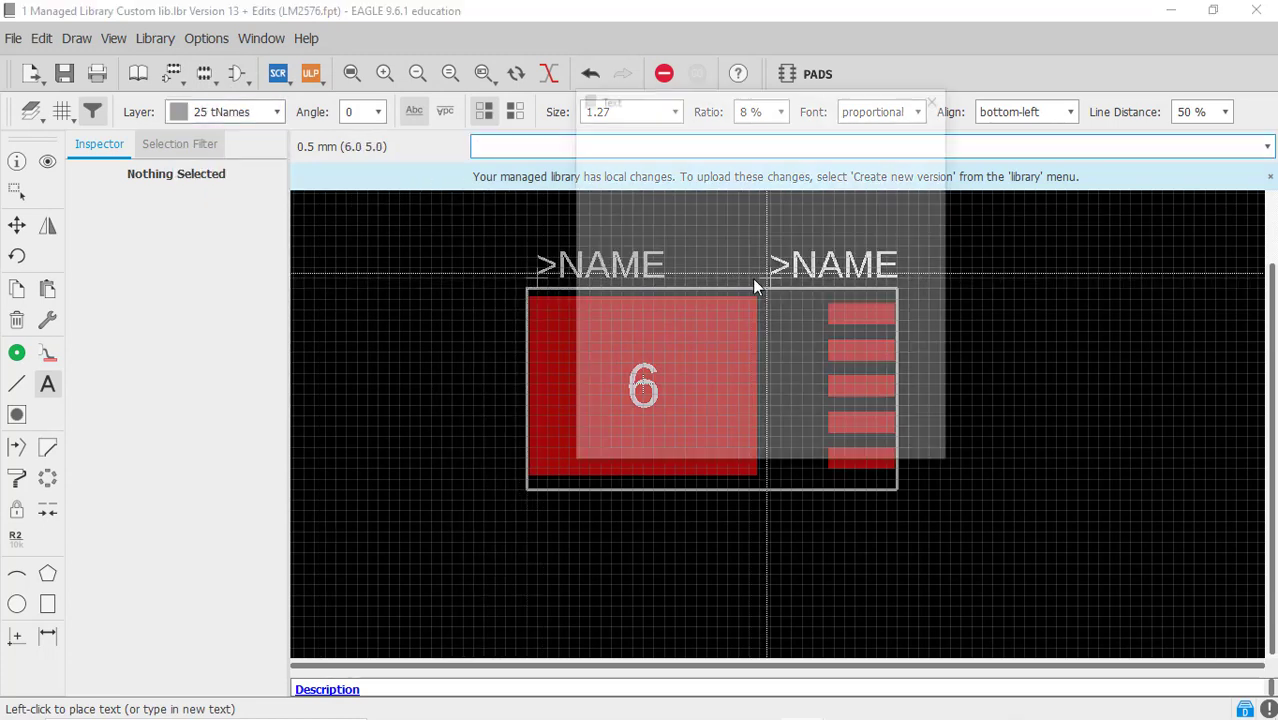
Step: Place a >VALUE text on layer 27 tValues just below the lower-left corner of the outline, and end the Text tool
click(669, 173)
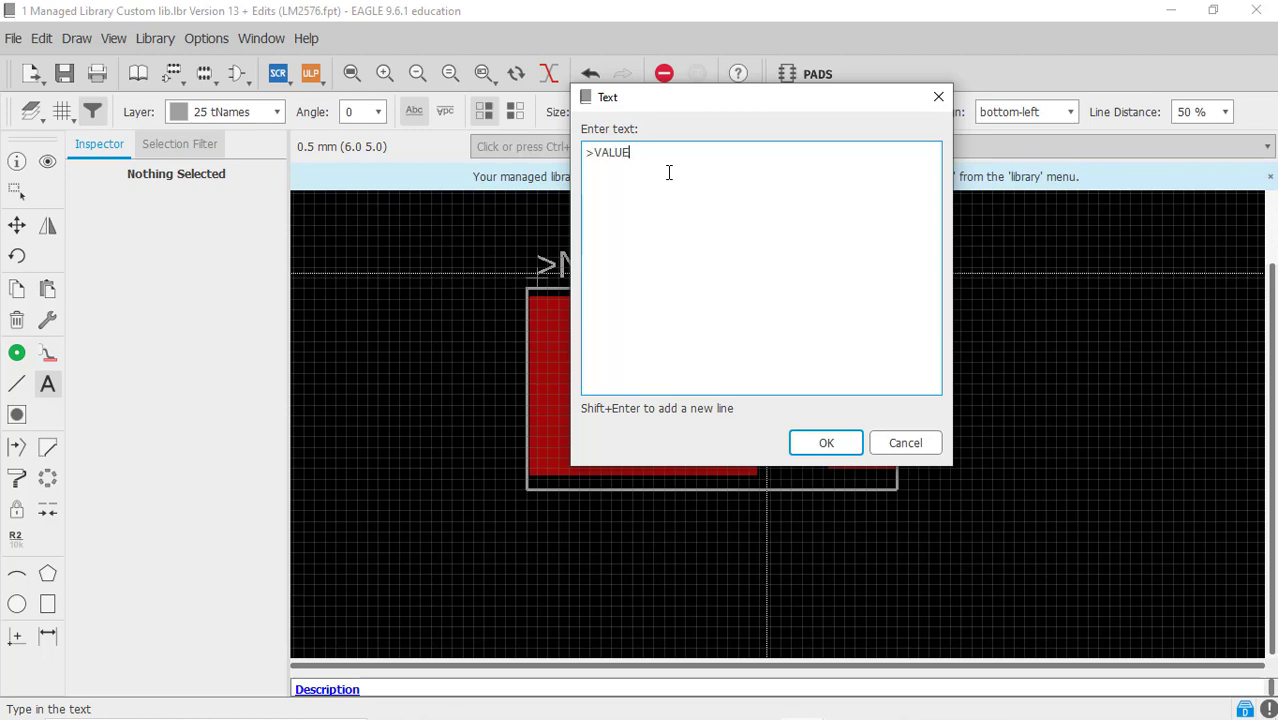
click(813, 440)
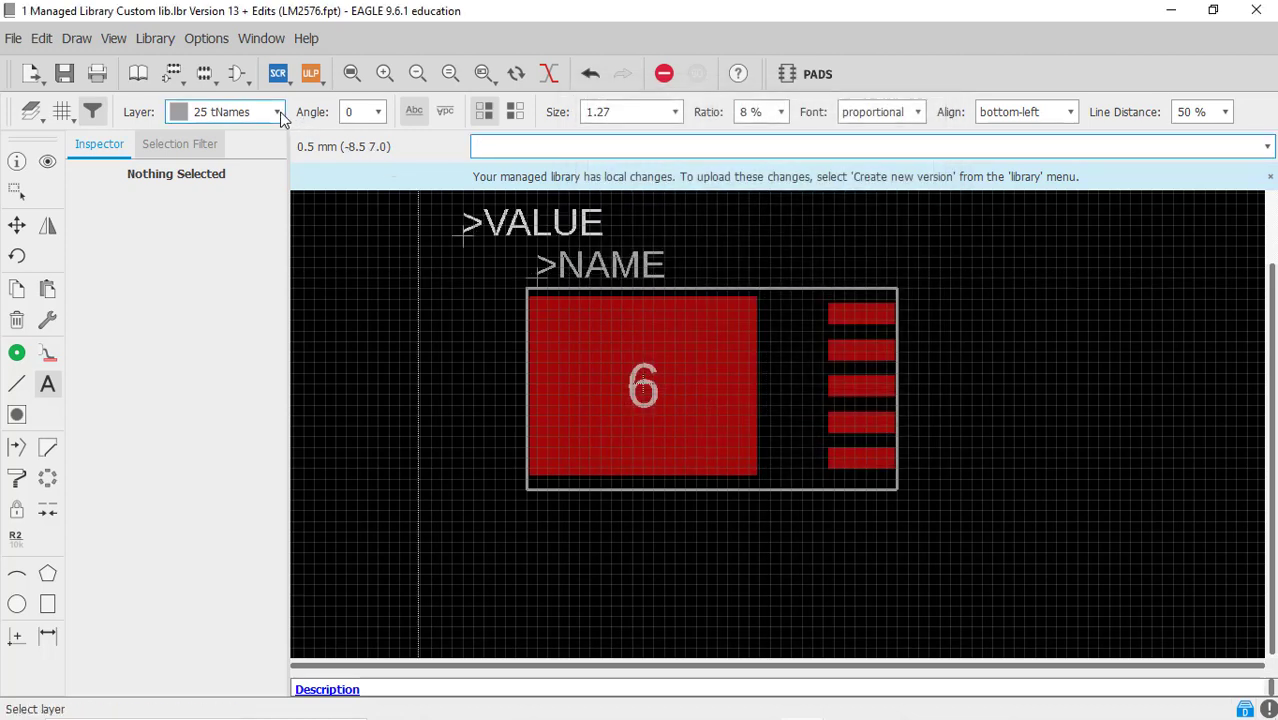
click(226, 111)
click(238, 403)
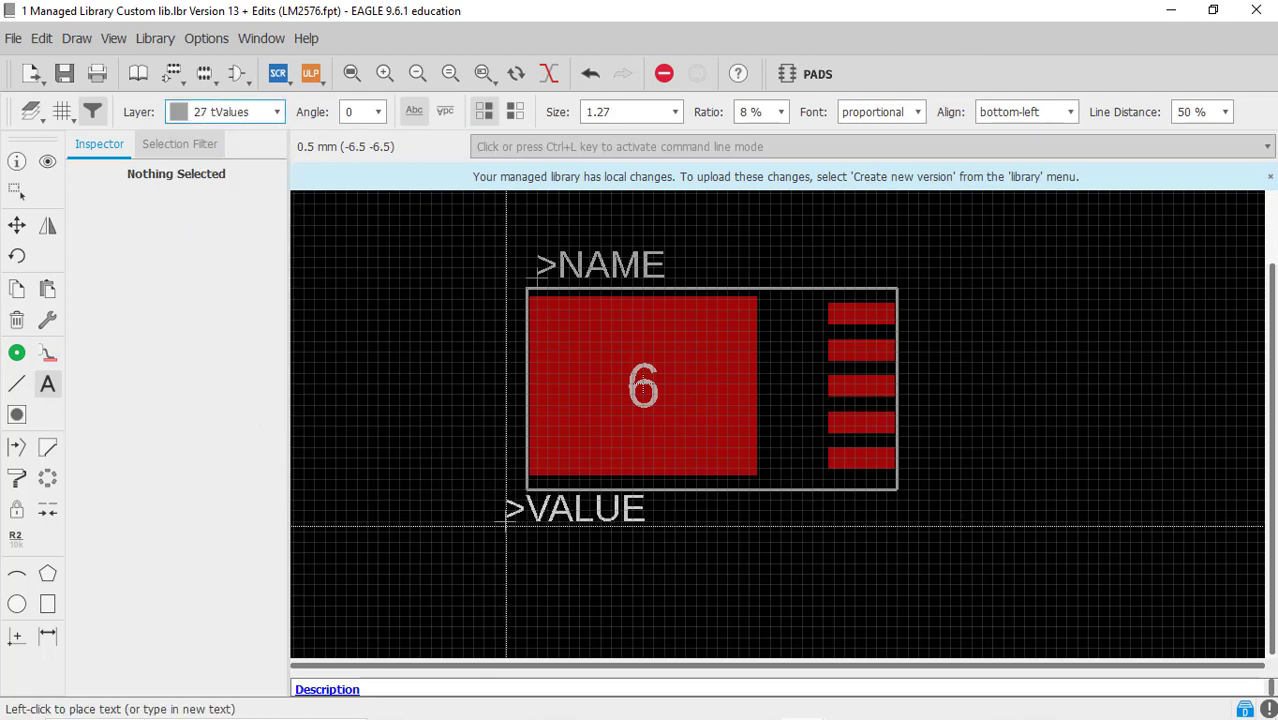
click(529, 533)
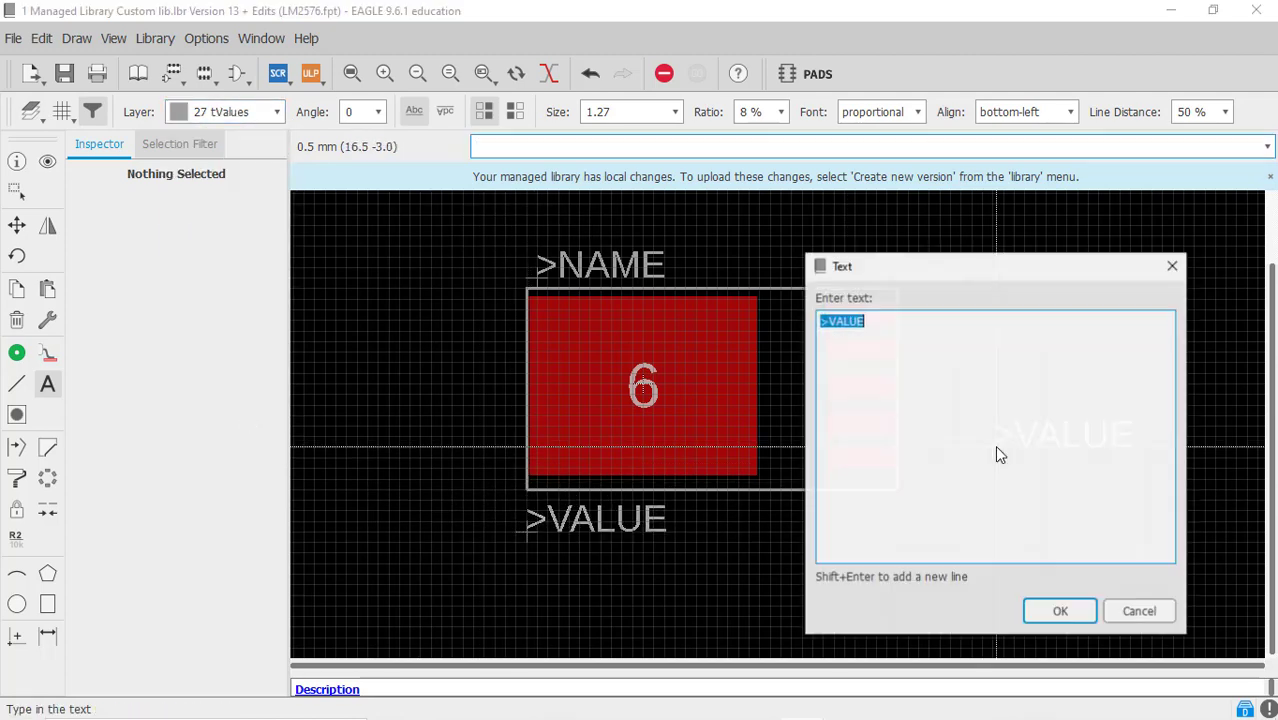
key(Escape)
Step: Clear the selection and save the library with the LM2576 footprint
key(ctrl+a)
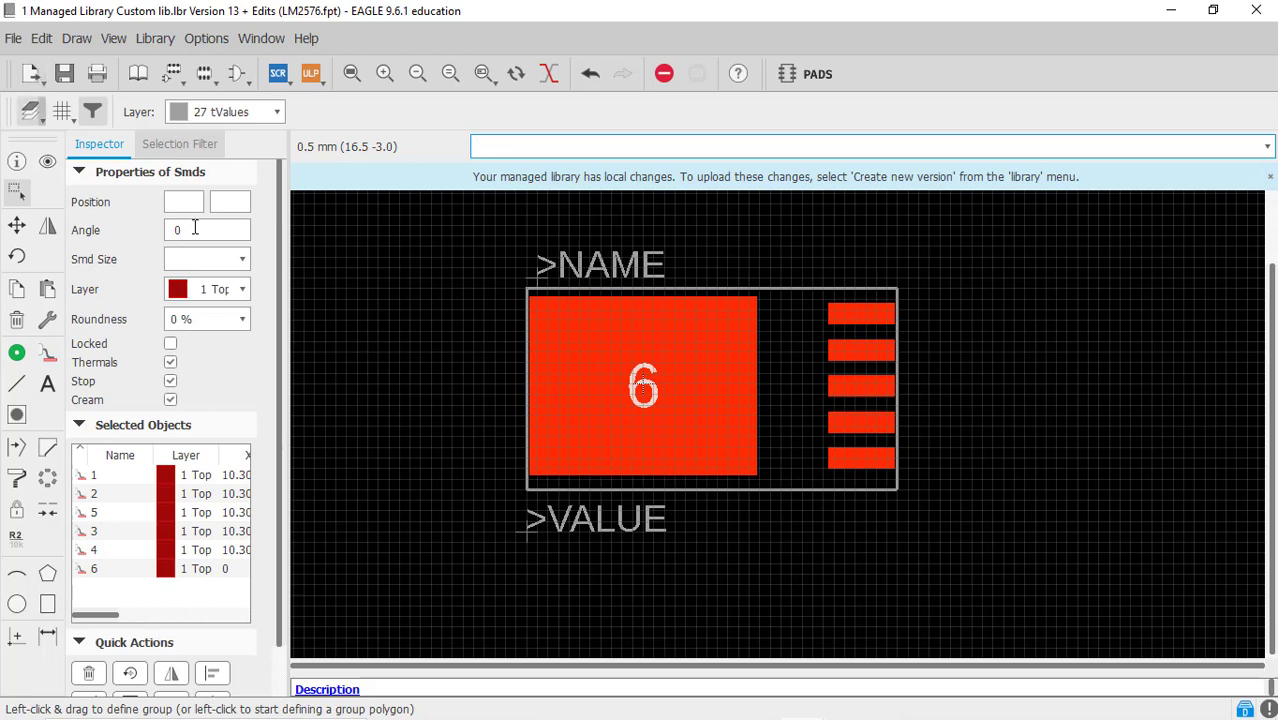
click(307, 220)
click(62, 75)
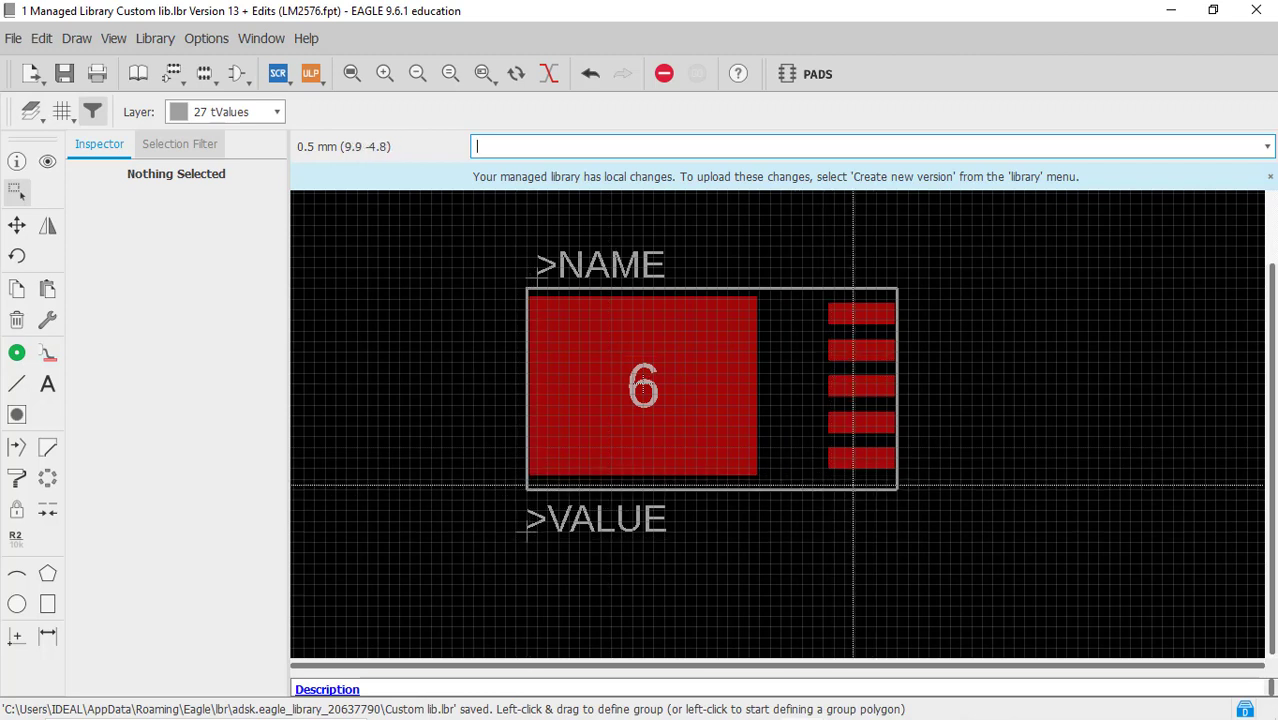
Step: Create a new device named LM2576 in the library
click(172, 73)
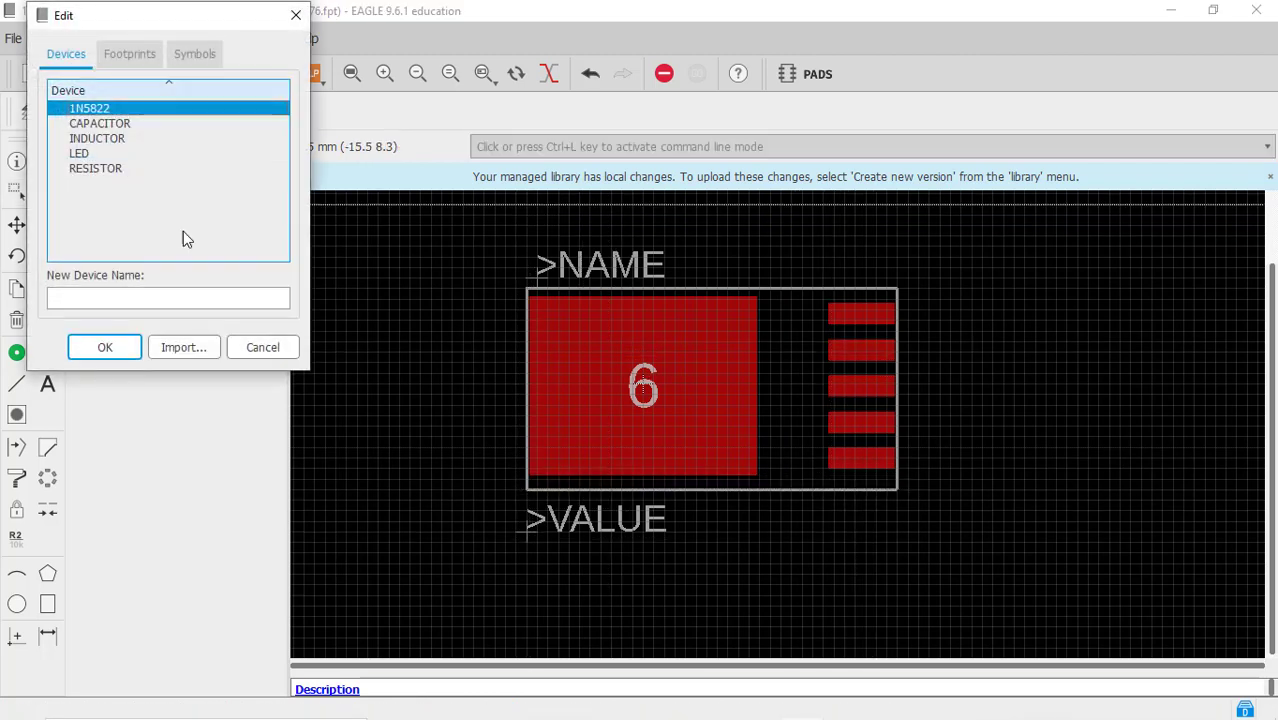
click(168, 297)
text(LM2576)
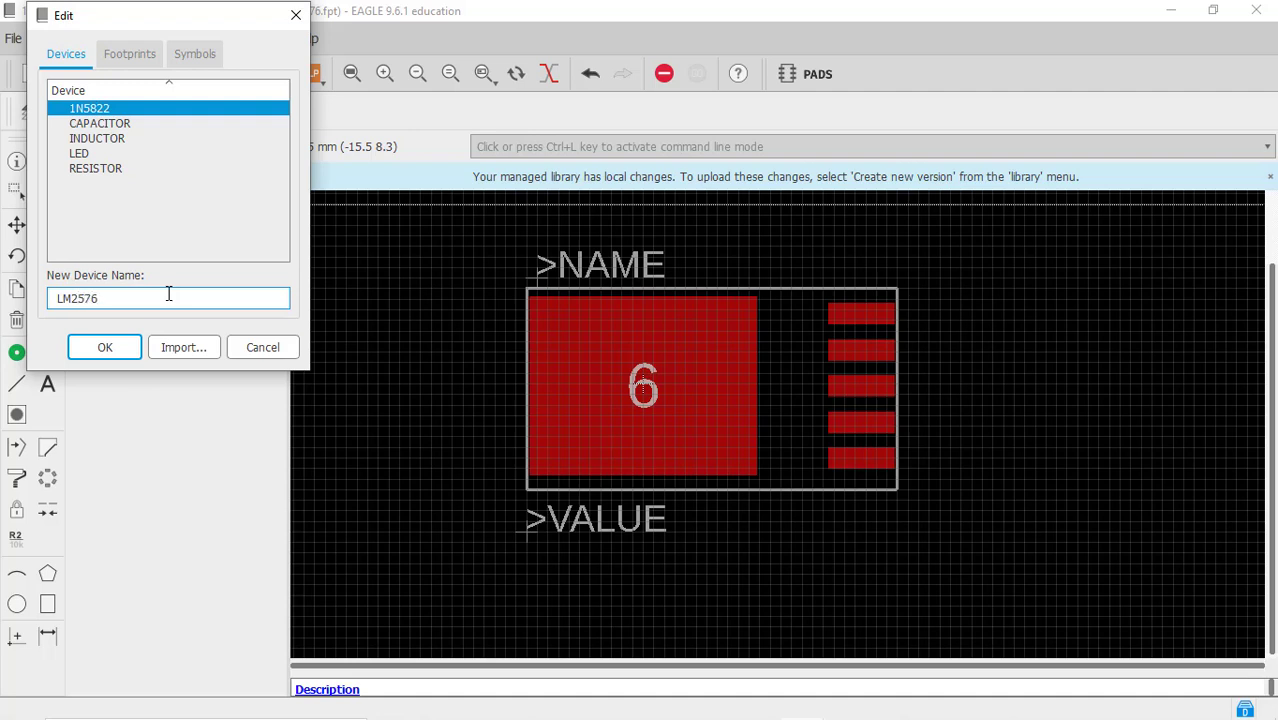
key(Return)
key(Return)
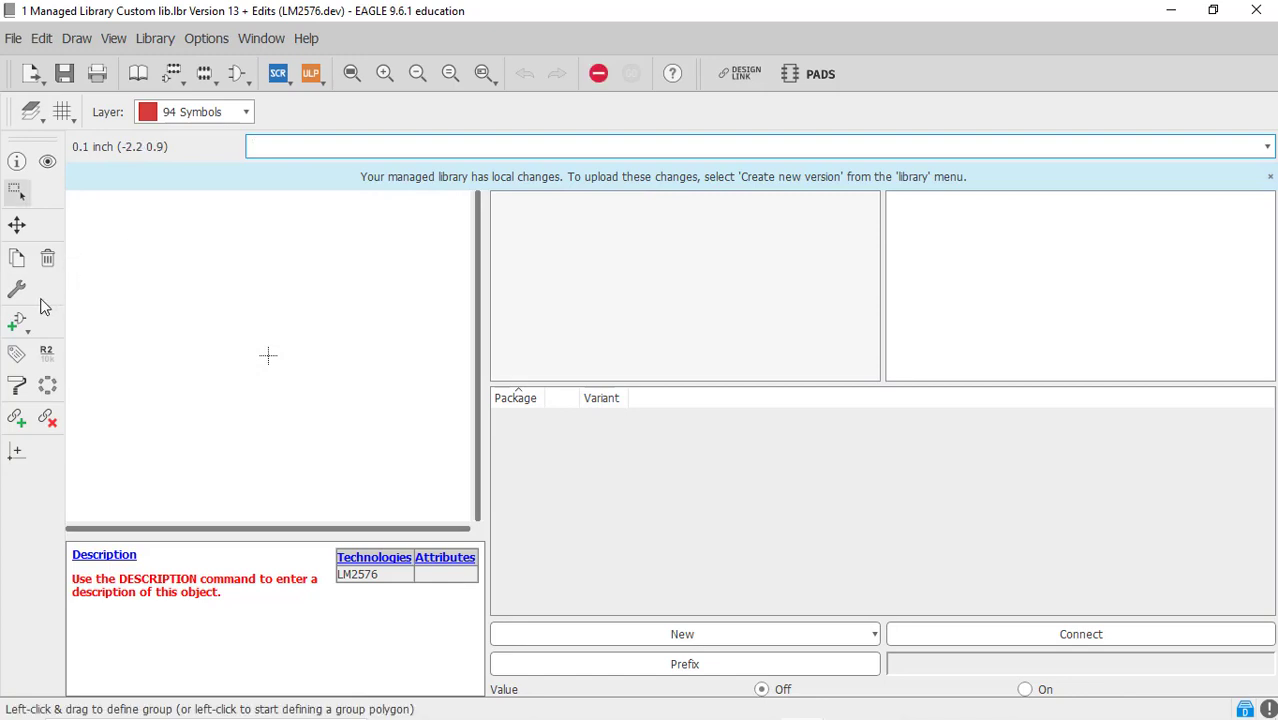
Step: Add the LM2576 symbol to the device, placing it near the origin, and end the Add command
click(16, 322)
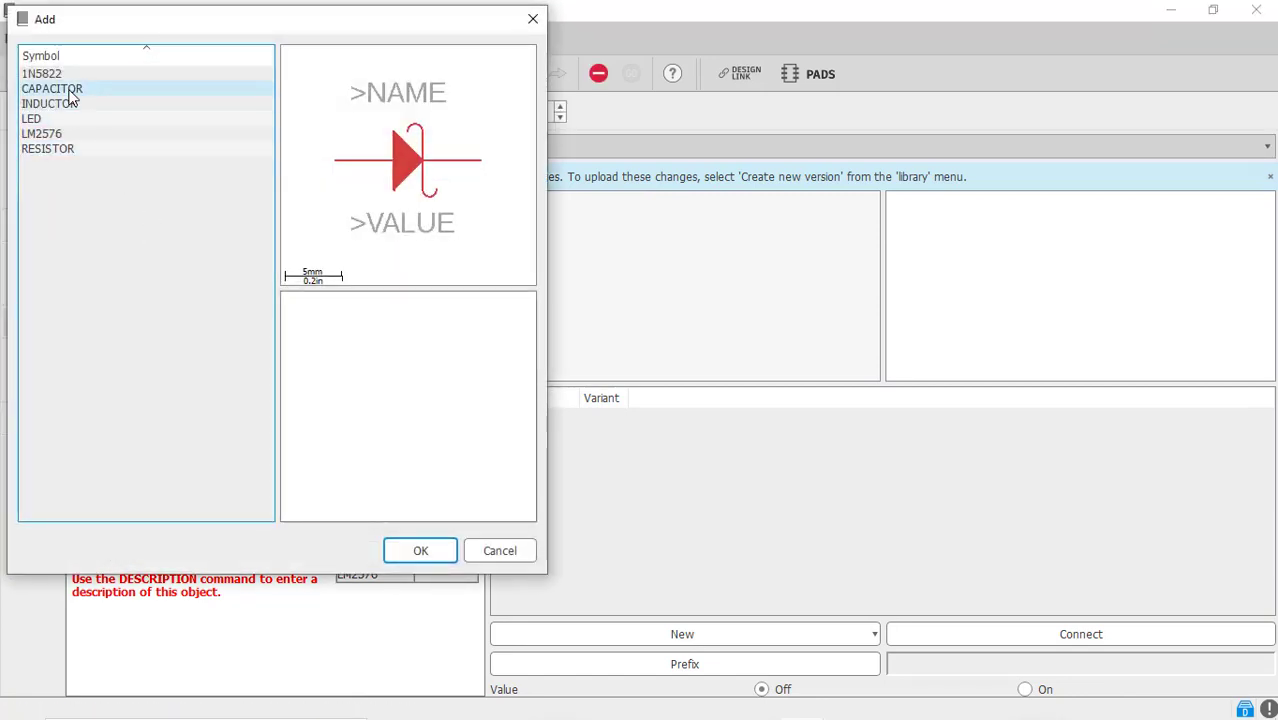
click(60, 133)
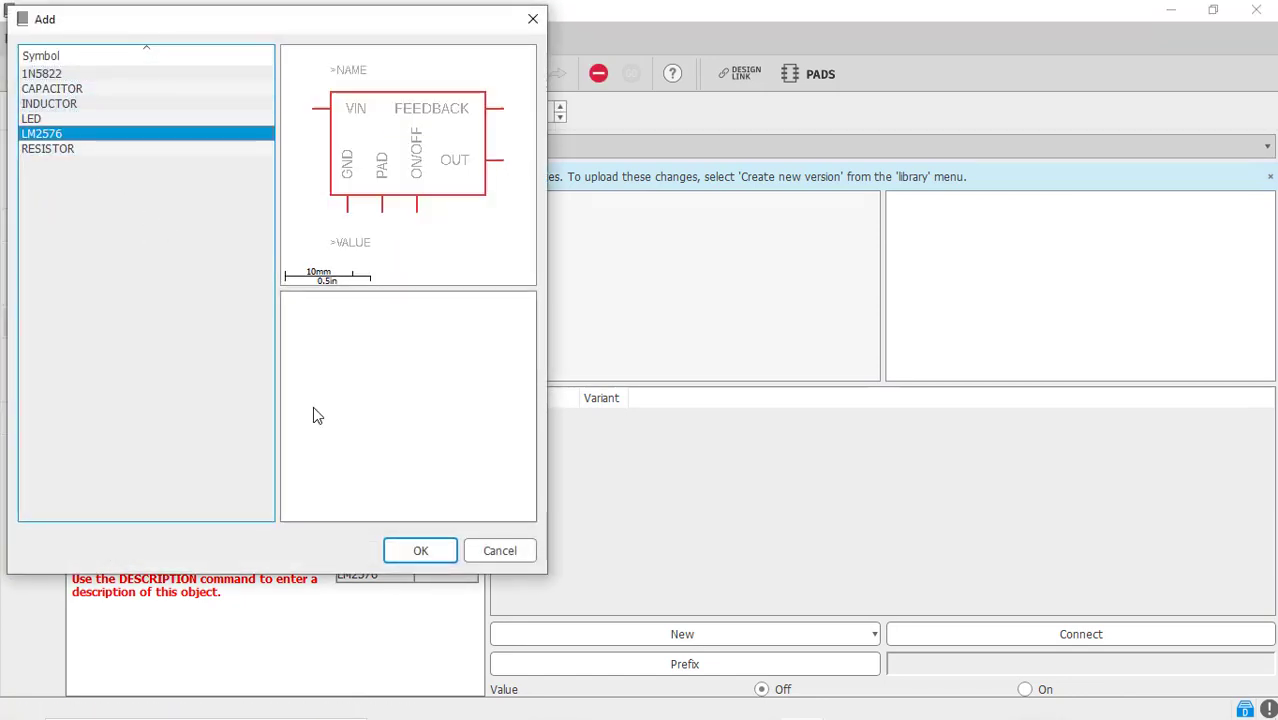
click(408, 550)
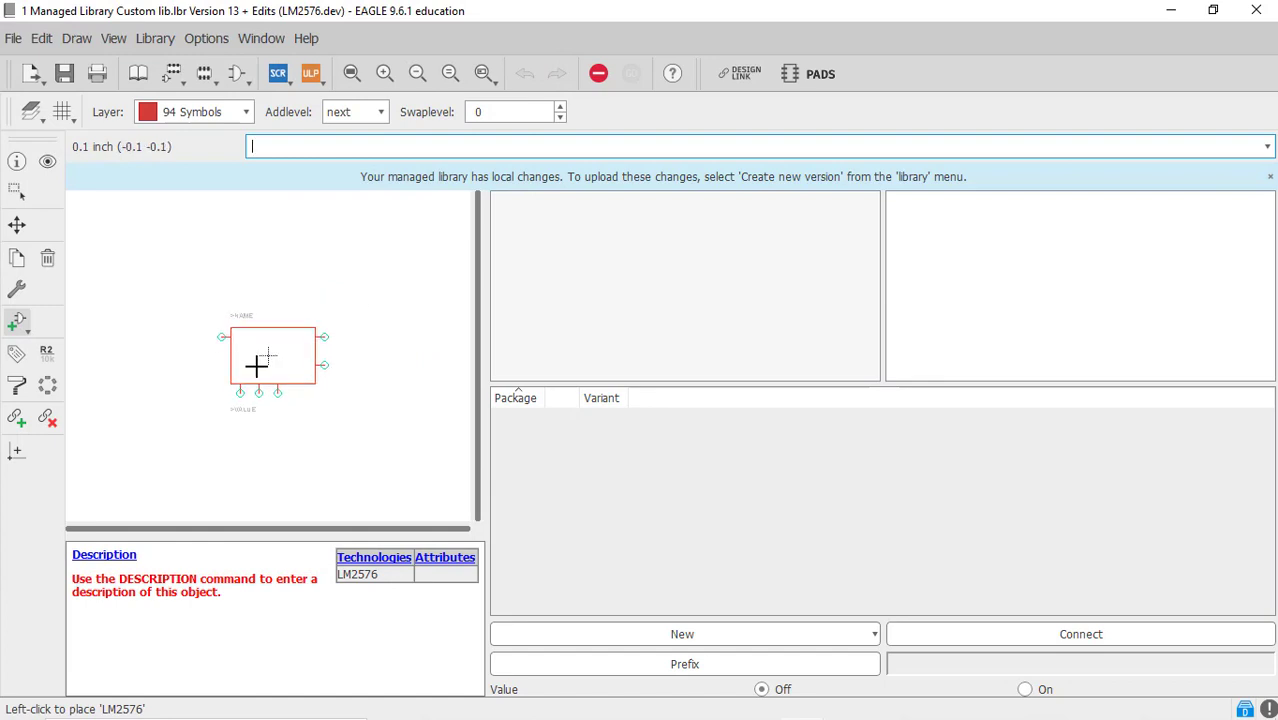
click(257, 366)
scroll(271, 400, up, 5)
key(Escape)
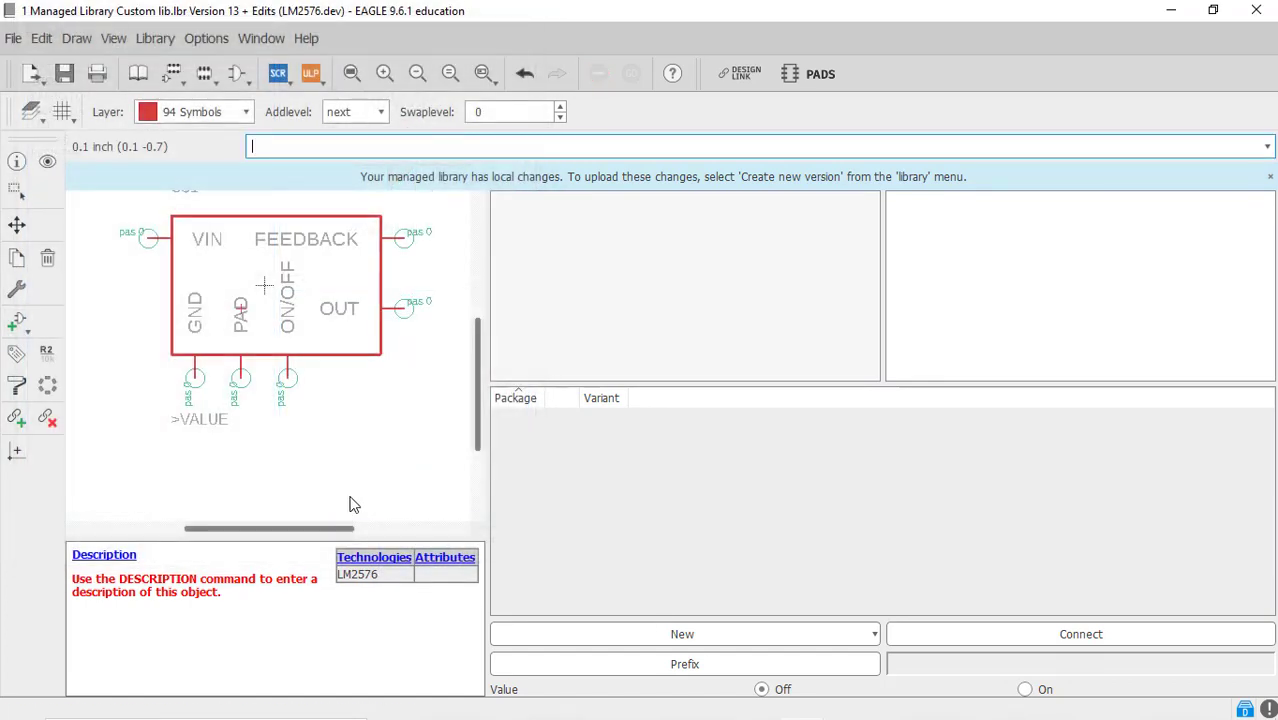
Step: Add the local LM2576 footprint as the device's package, leaving the variant name empty
click(693, 643)
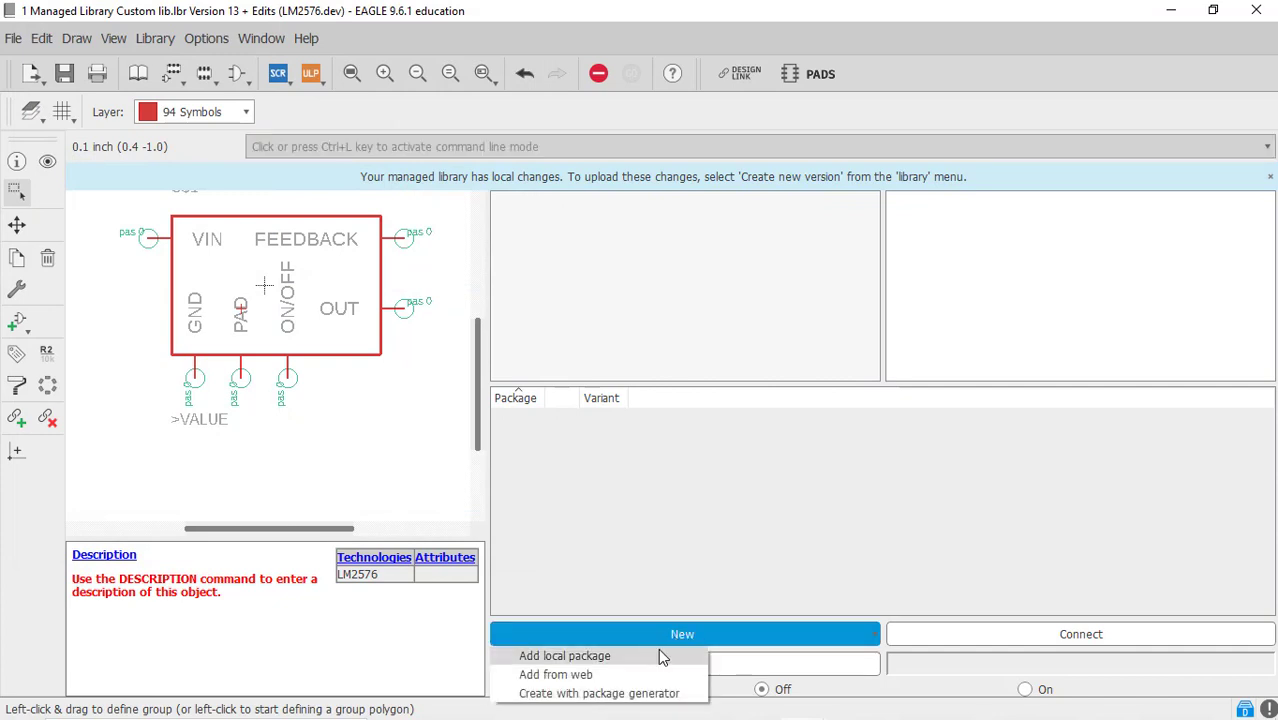
click(658, 652)
click(474, 411)
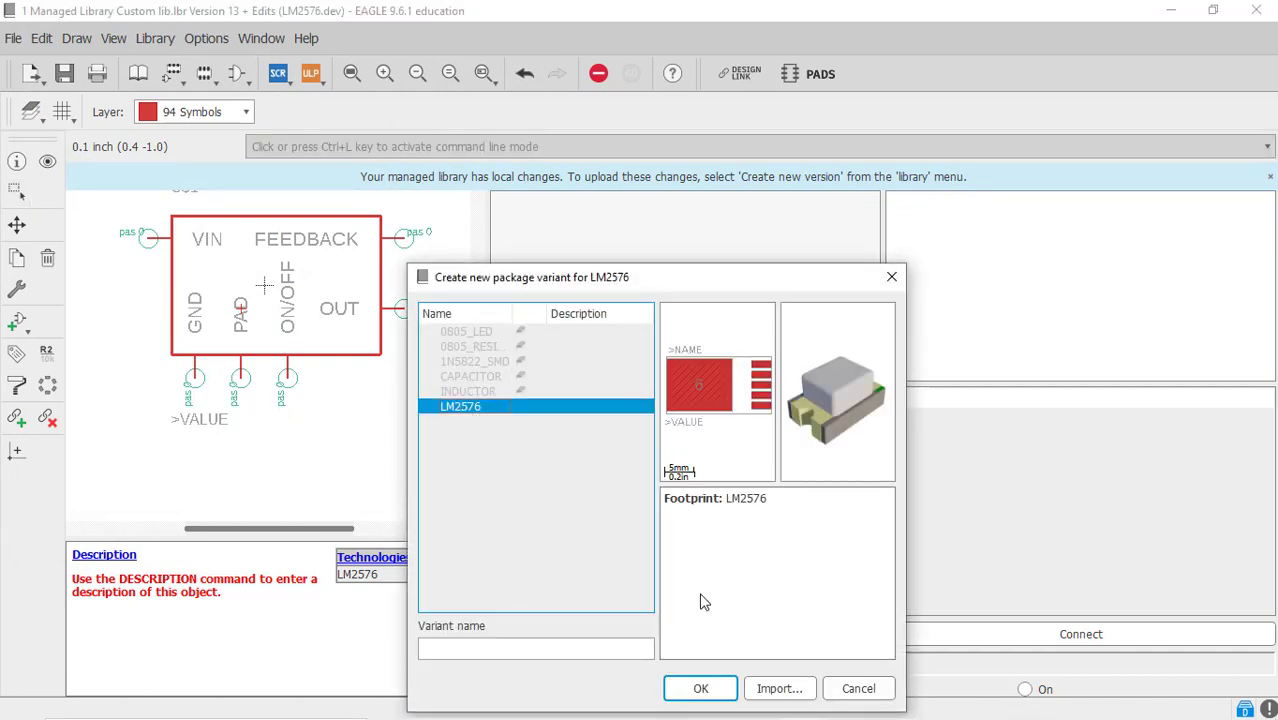
click(701, 689)
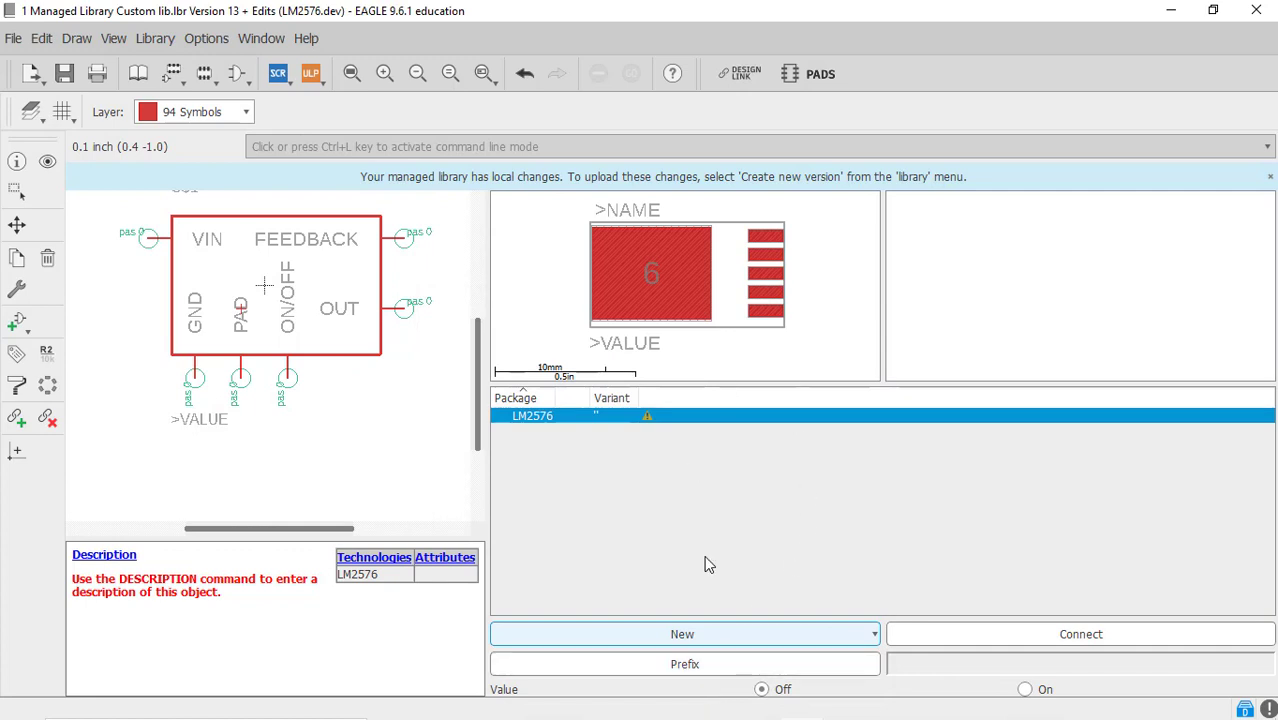
Step: Start the pin-to-pad connections for the package: connect VIN to pad 1, OUT to pad 2 and GND to pad 3
click(952, 632)
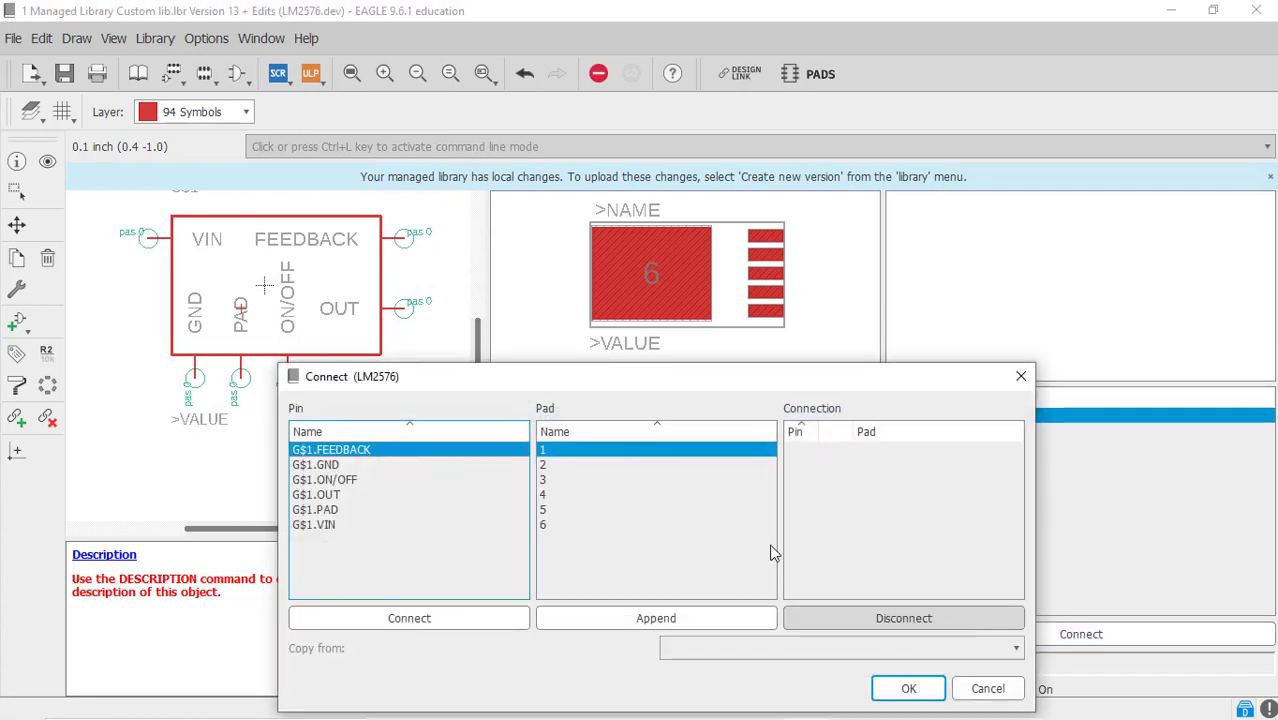
drag(682, 388, 735, 224)
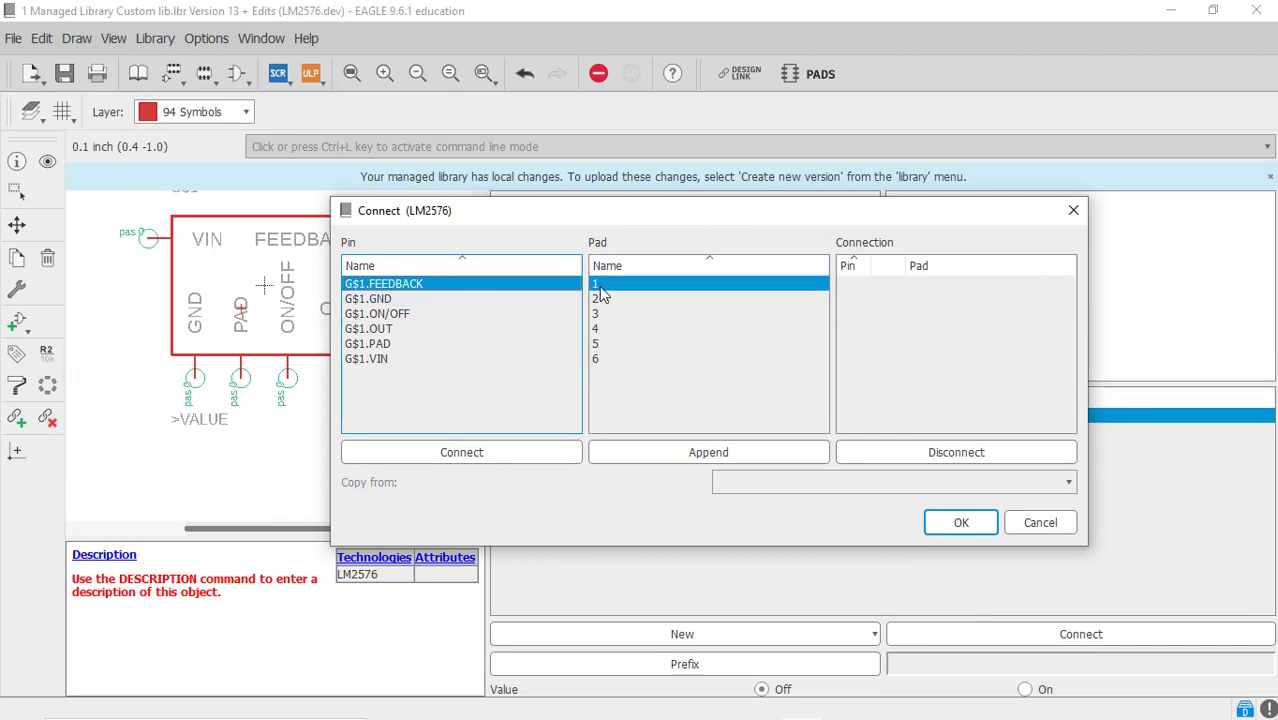
click(384, 358)
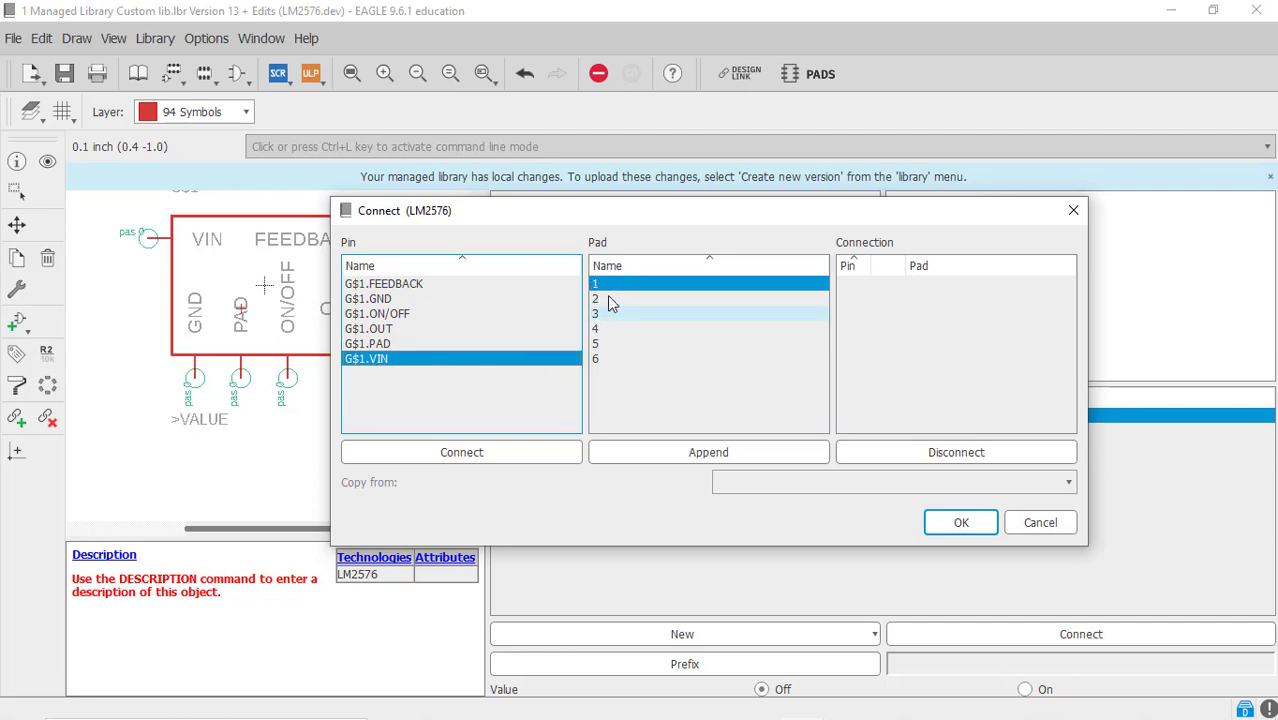
click(476, 452)
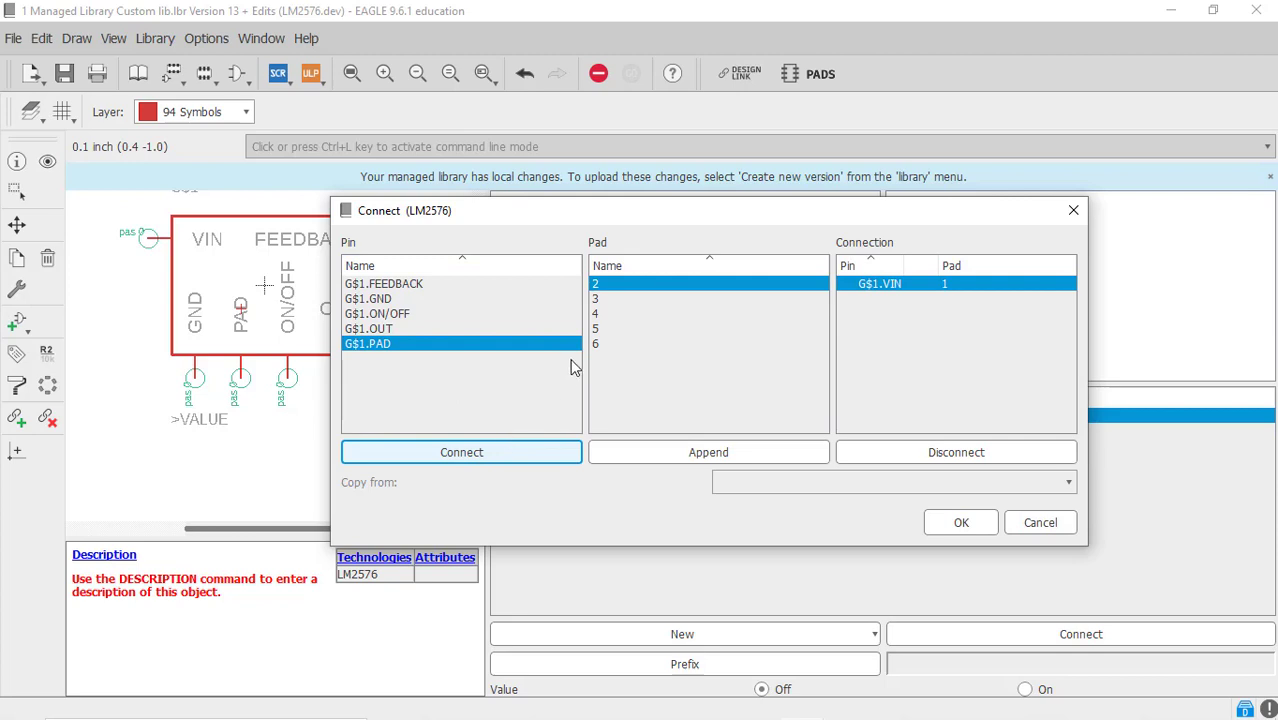
click(396, 328)
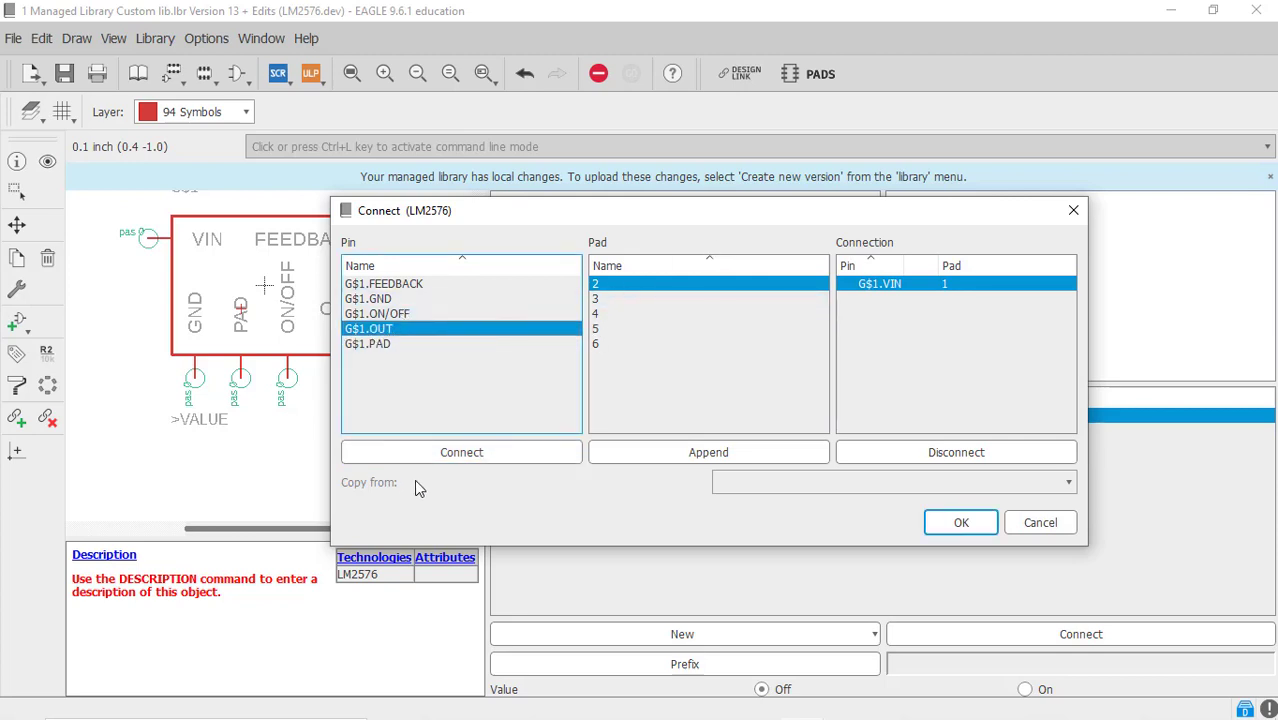
click(449, 458)
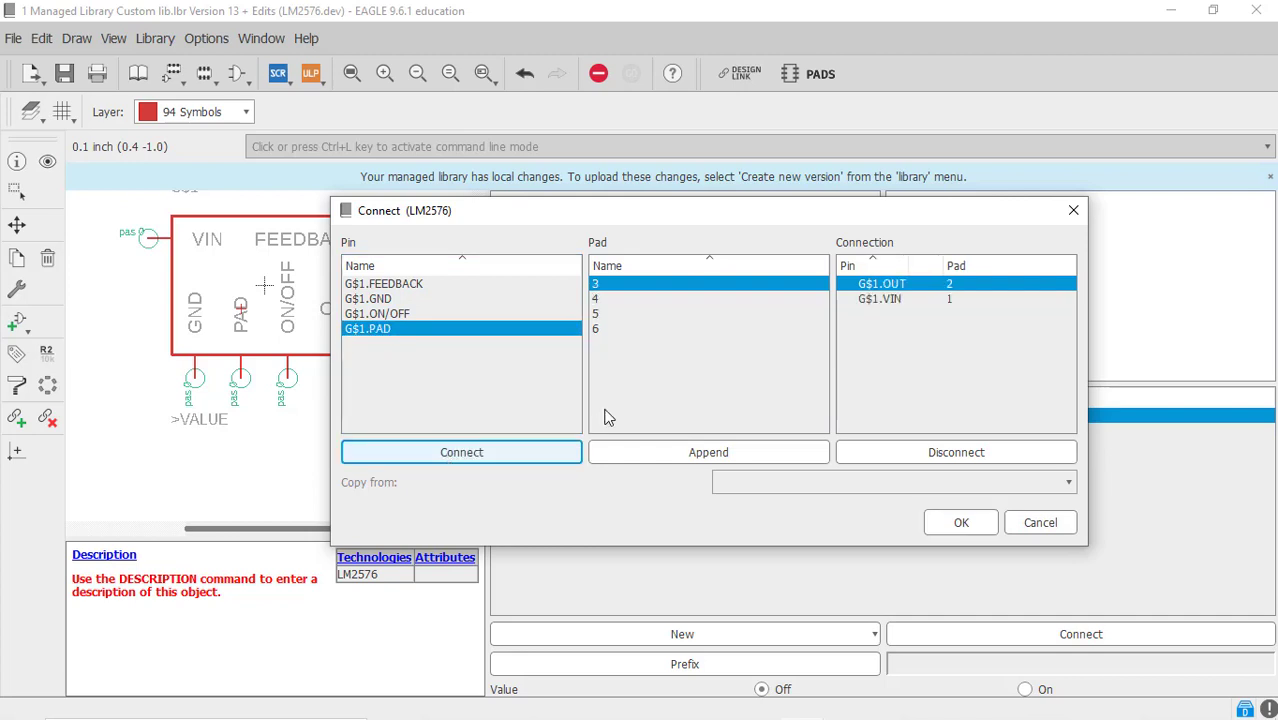
click(395, 298)
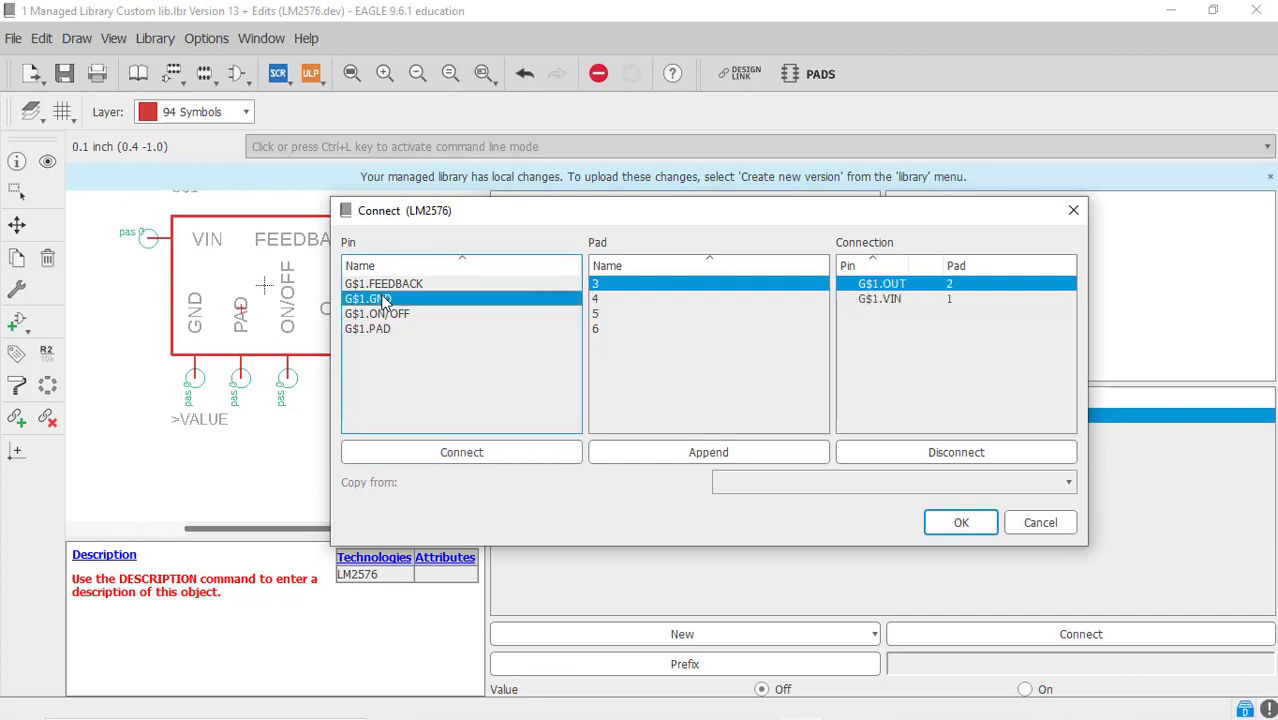
click(466, 451)
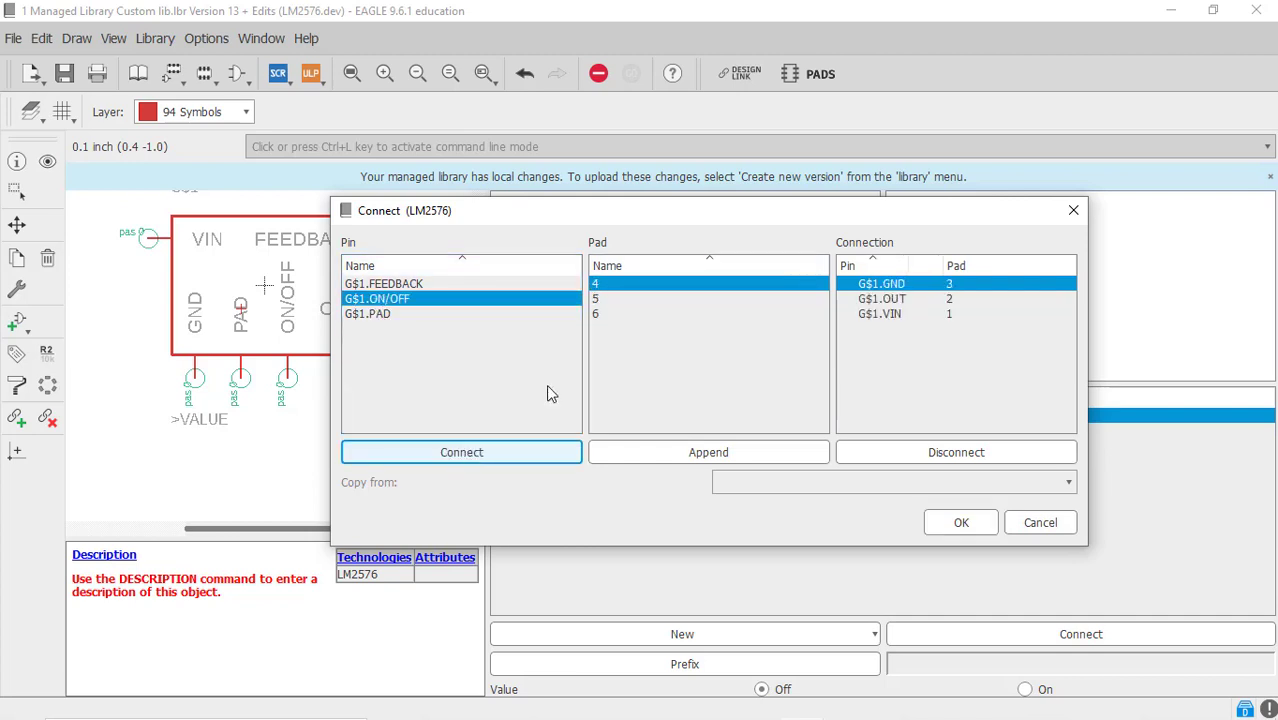
Step: Connect FEEDBACK to pad 4, ON/OFF to pad 5 and PAD to pad 6, and accept the connections
click(455, 285)
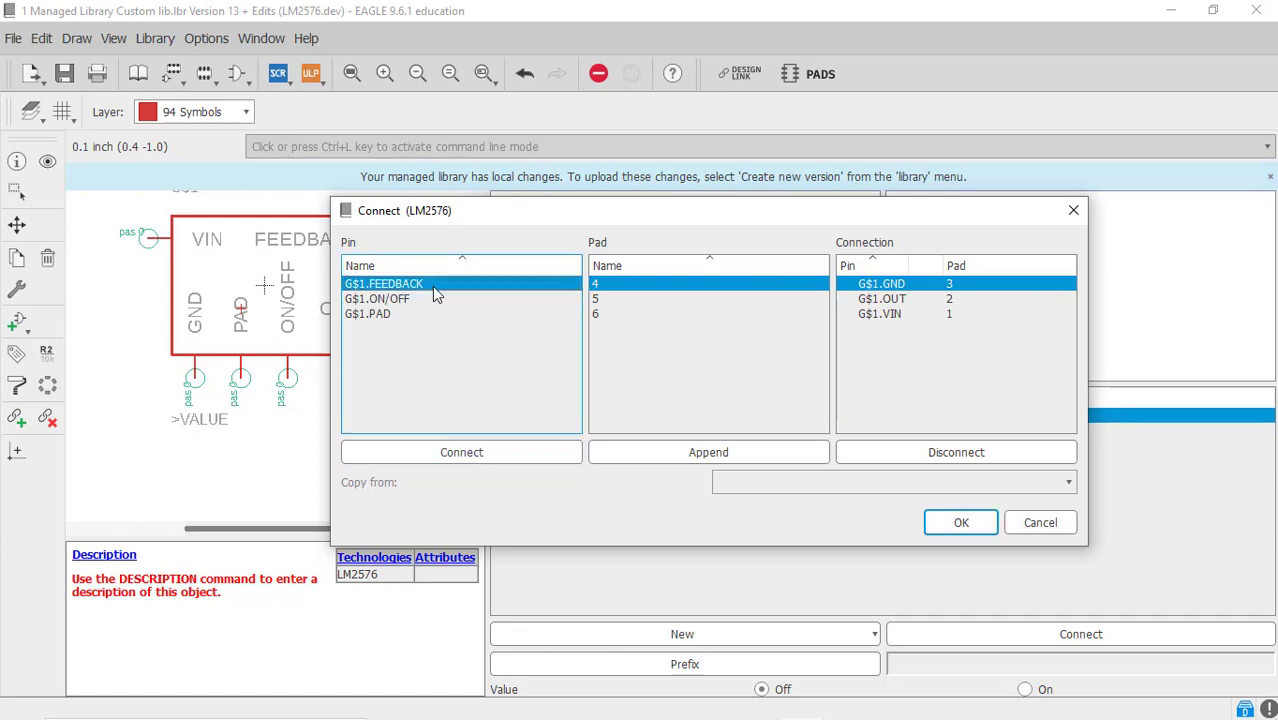
click(465, 453)
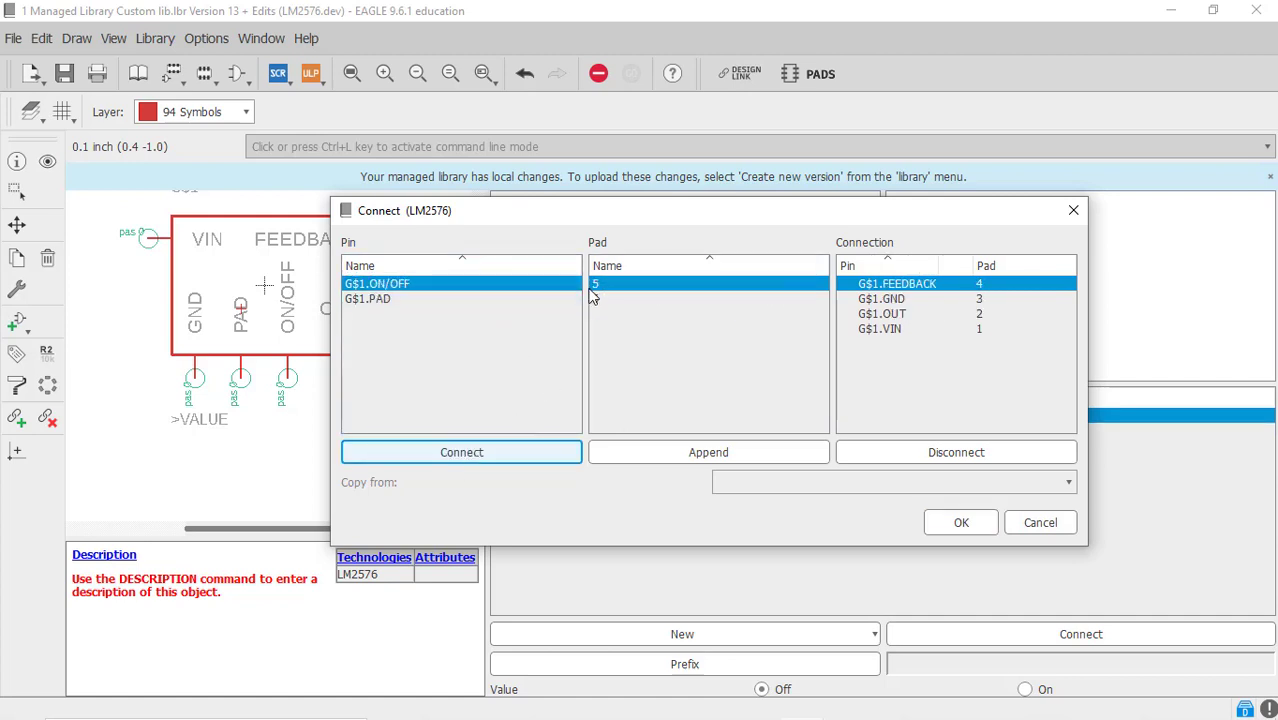
click(480, 455)
click(465, 452)
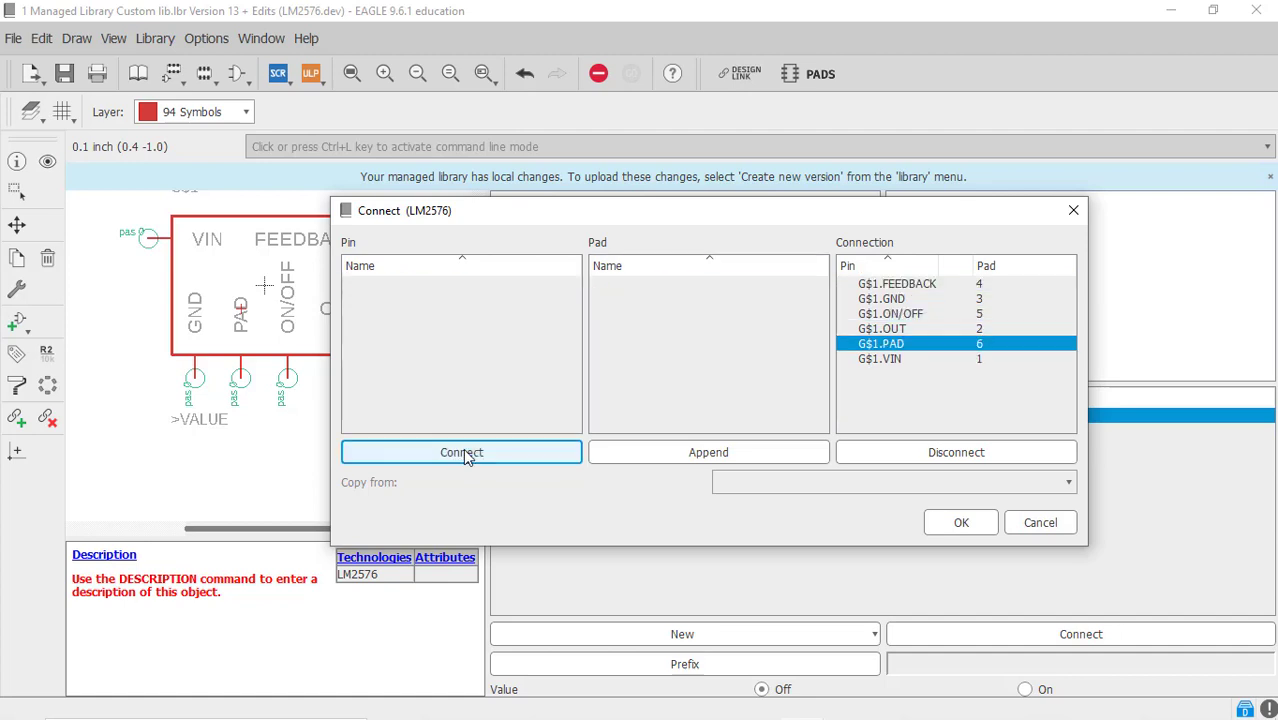
click(961, 524)
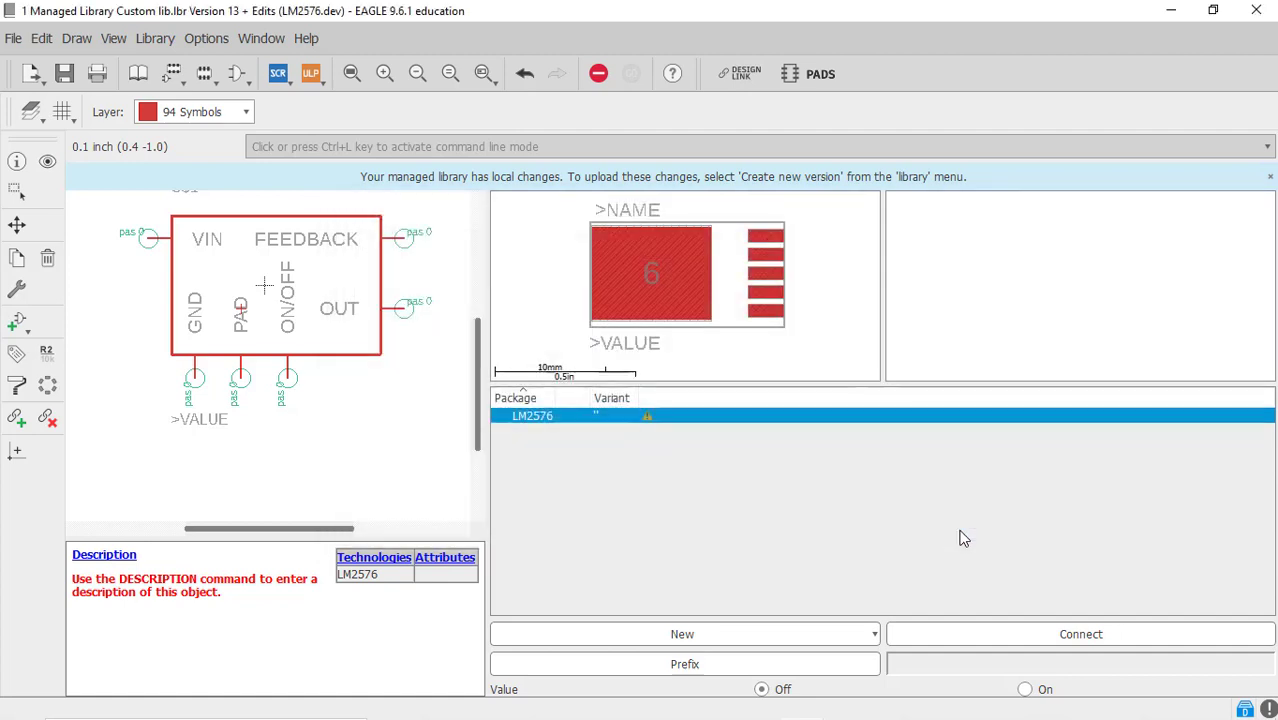
Step: Save the library and create a new version of it
click(71, 75)
click(155, 38)
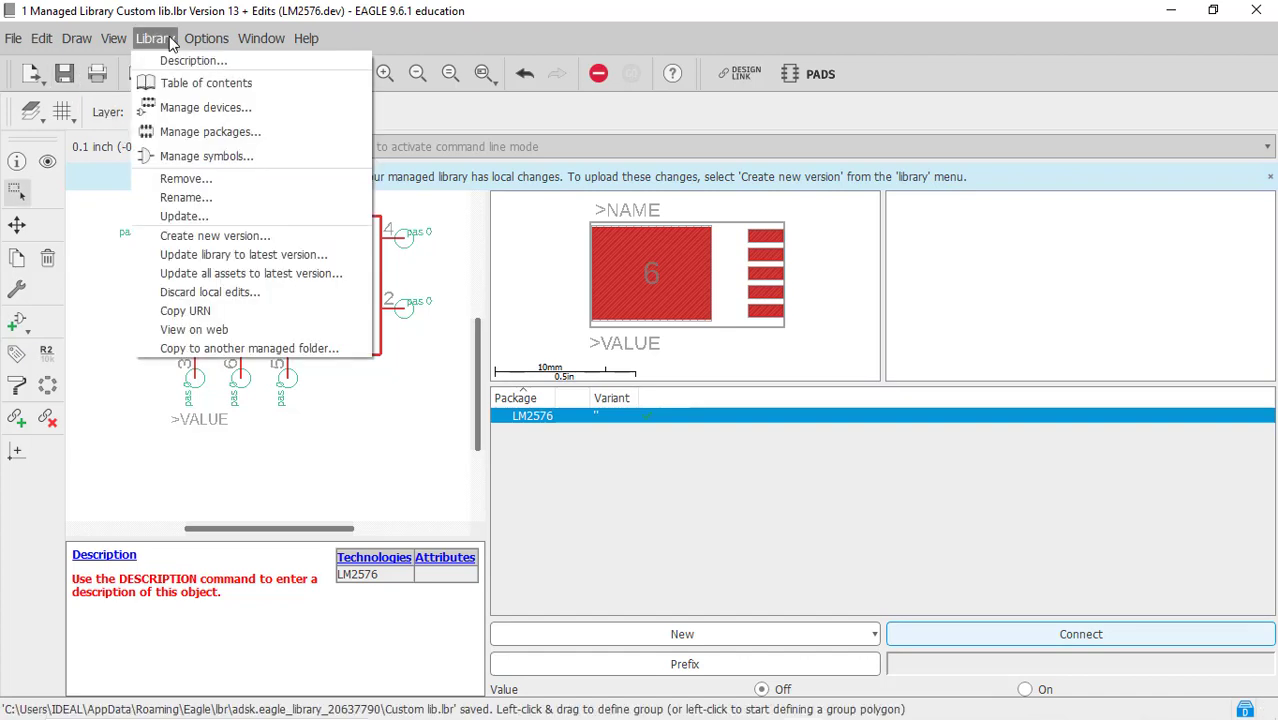
click(215, 235)
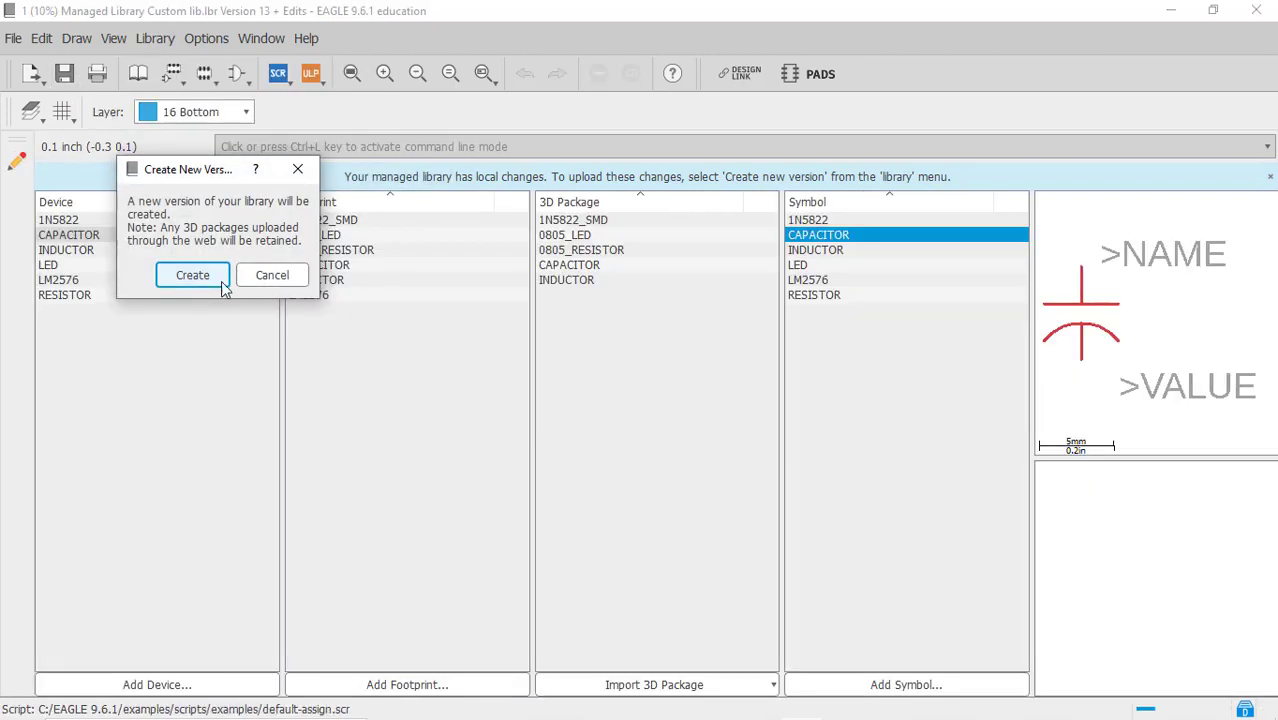
click(192, 276)
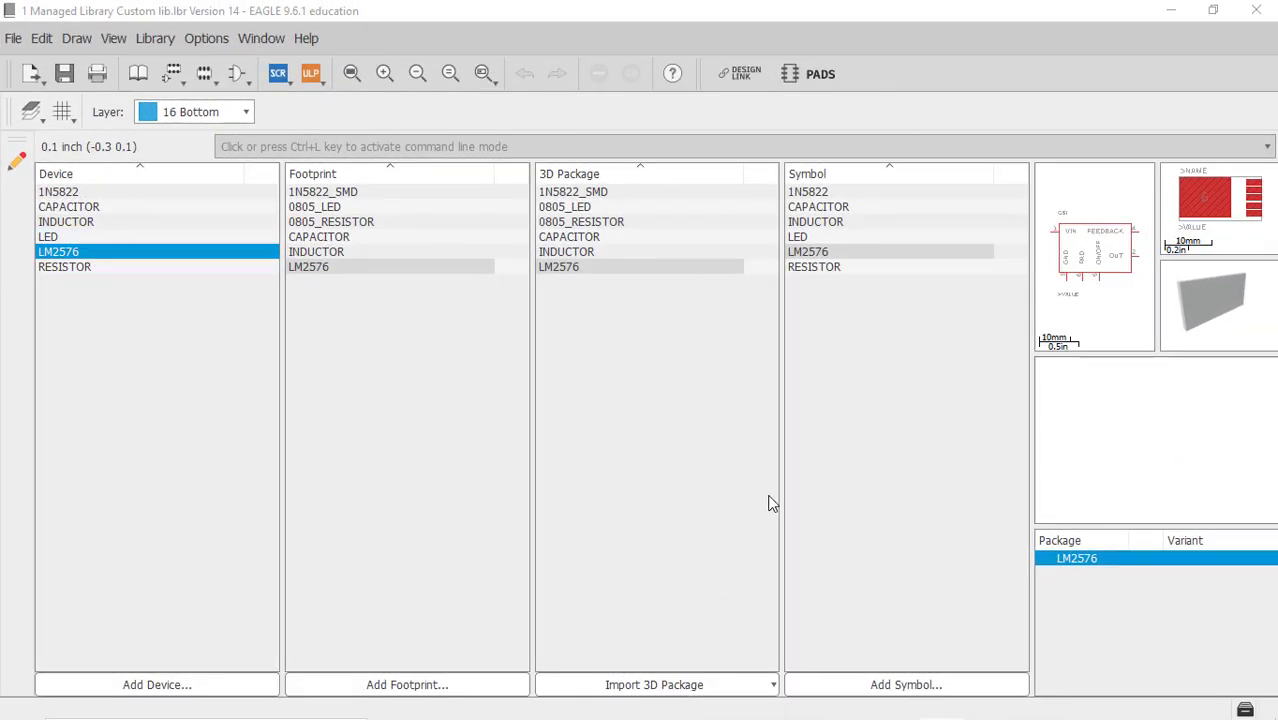
Step: Switch to the browser, search 3D ContentCentral for "LM2576 TO-263" and open the LM2576 - TO263S model
click(757, 699)
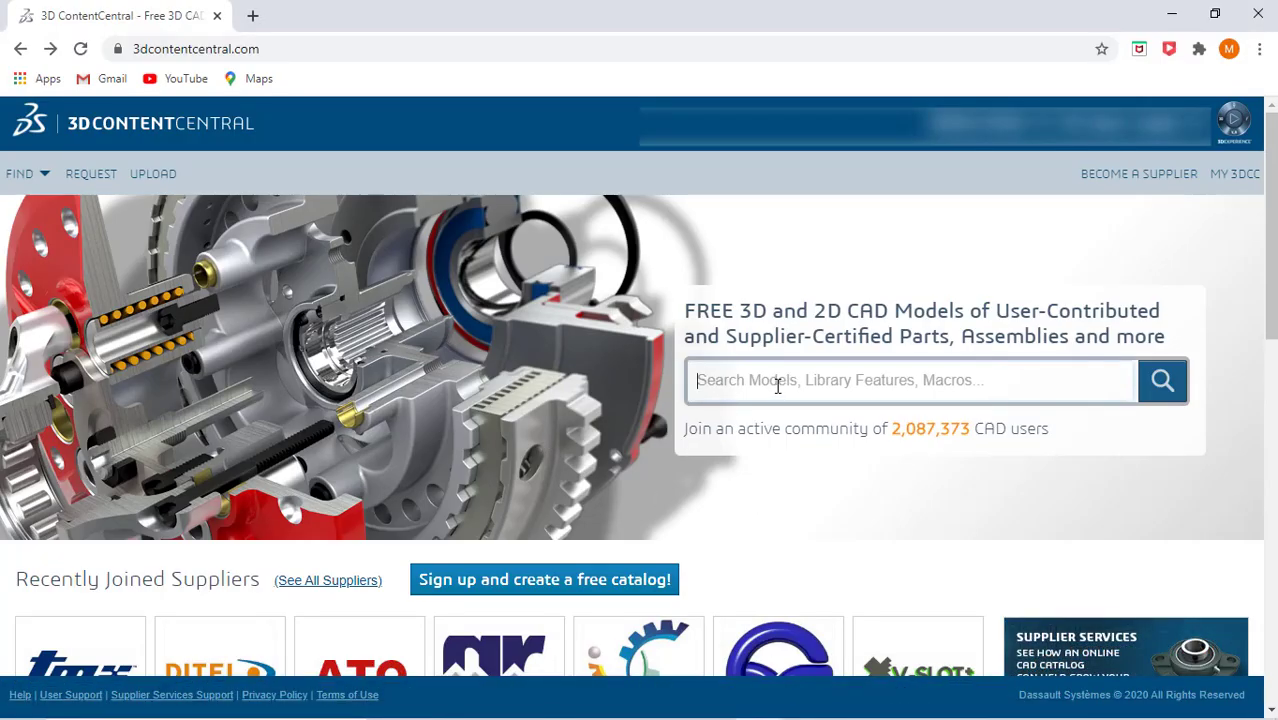
text(LM2576 TO-263)
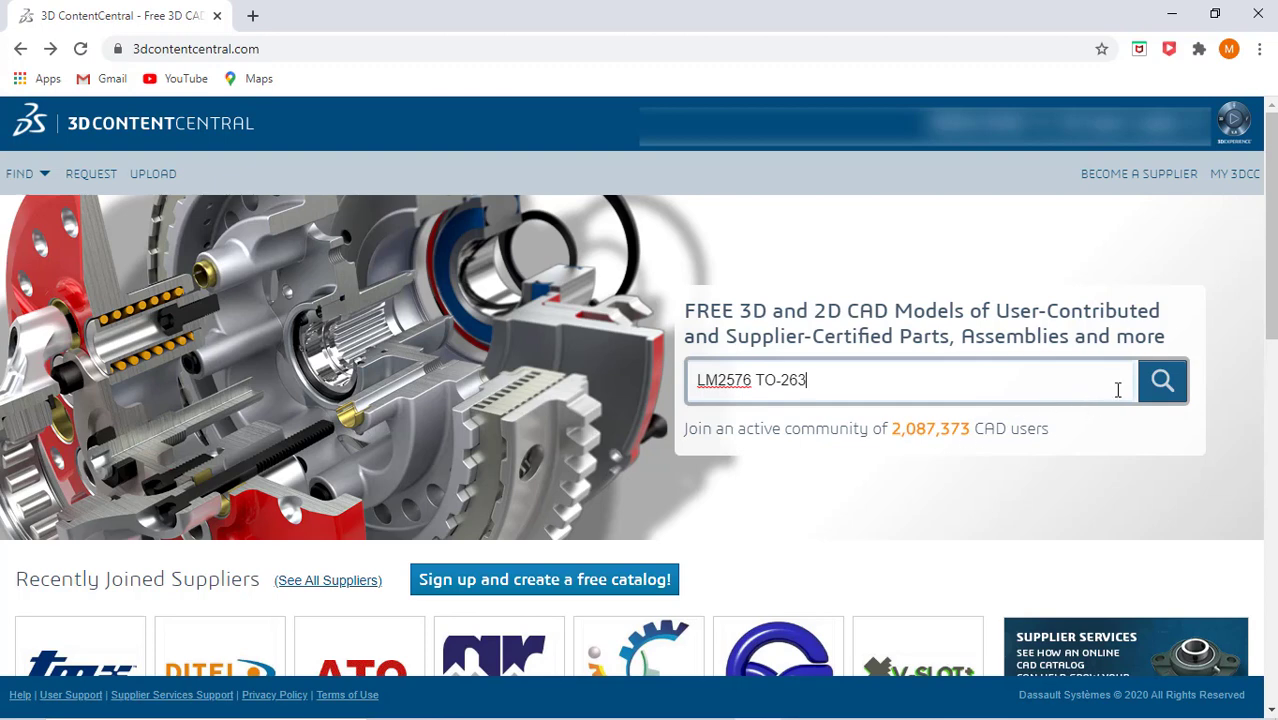
click(1152, 386)
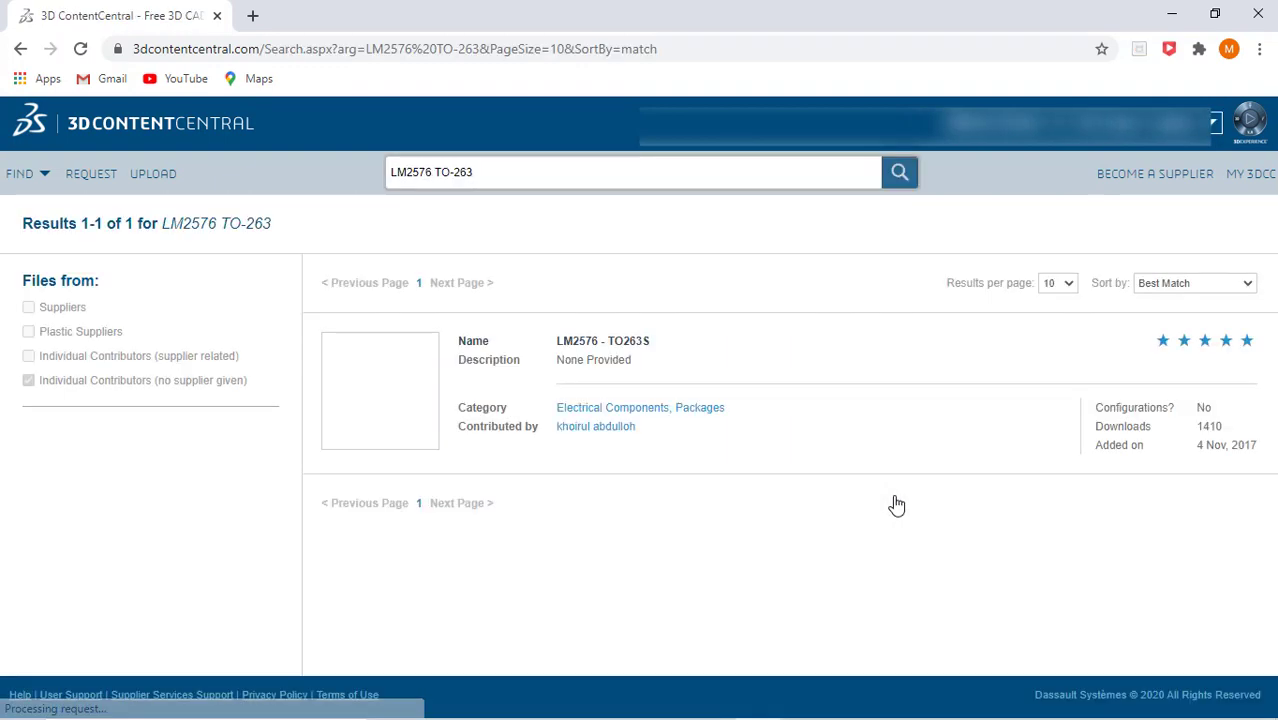
click(609, 346)
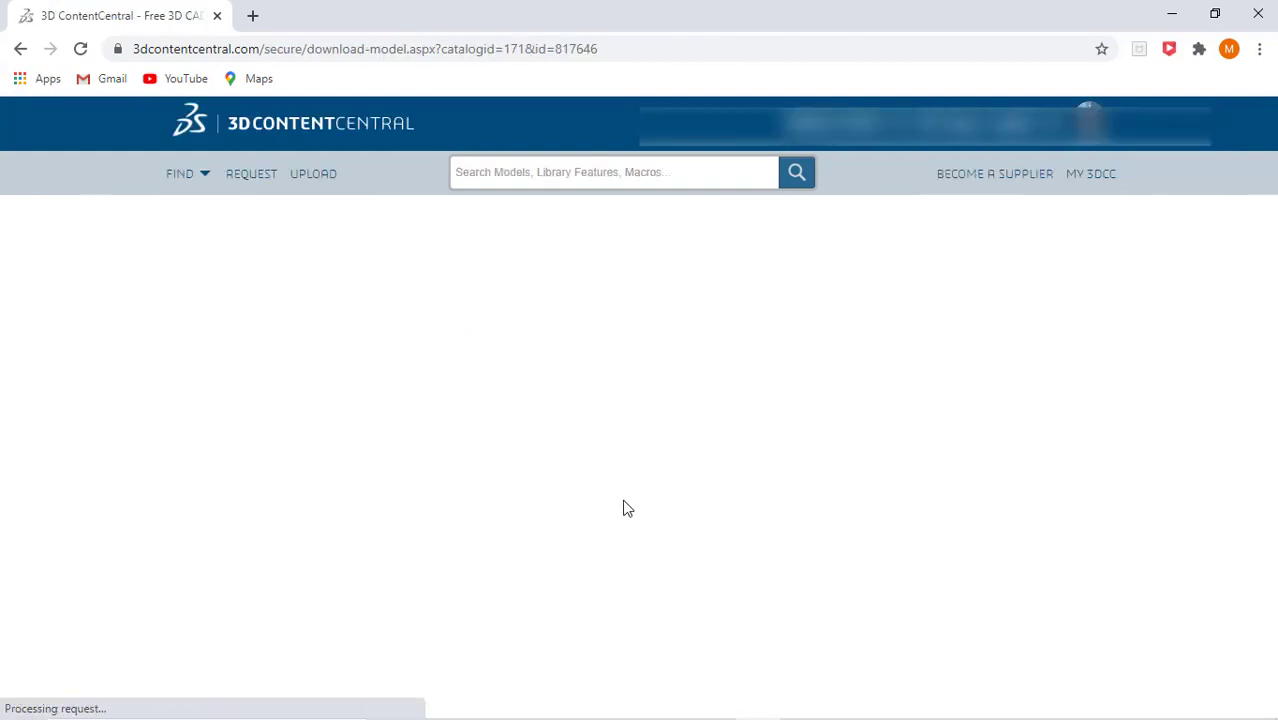
Step: Download the TO-263-1 model in STEP format, unzipped and without the rating reminder, and dismiss the download dialog
scroll(806, 457, down, 2)
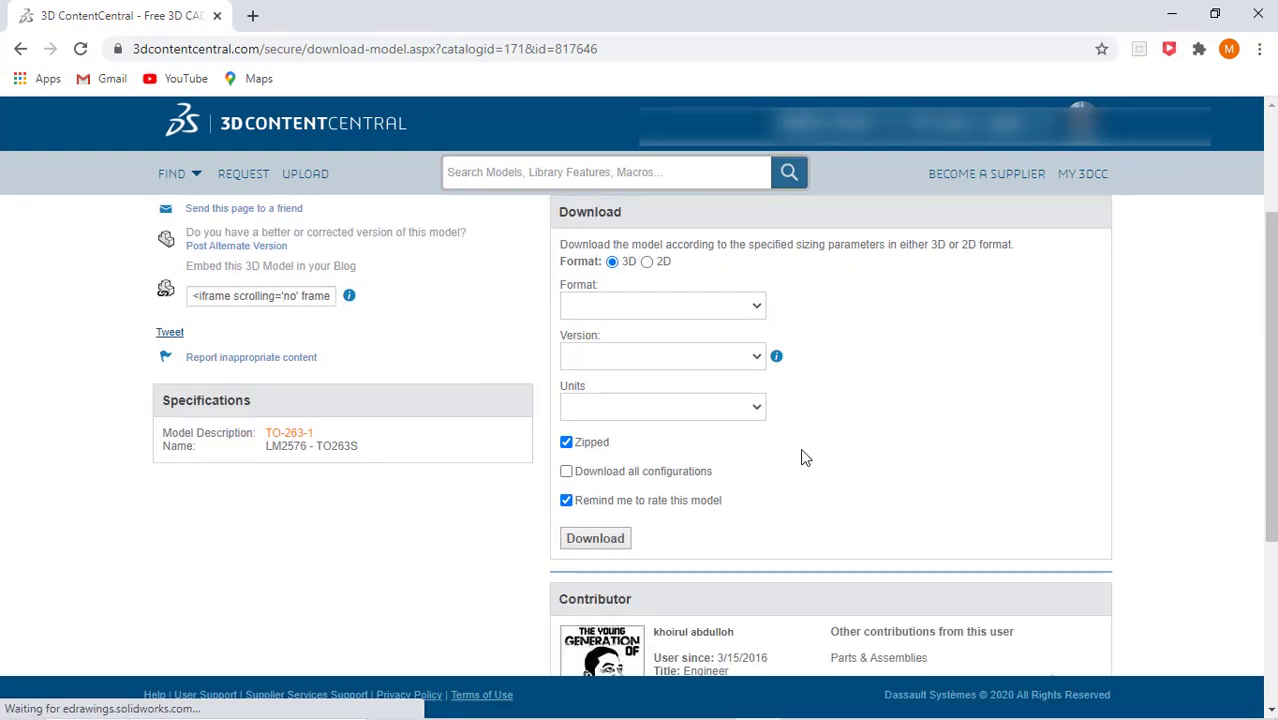
click(757, 308)
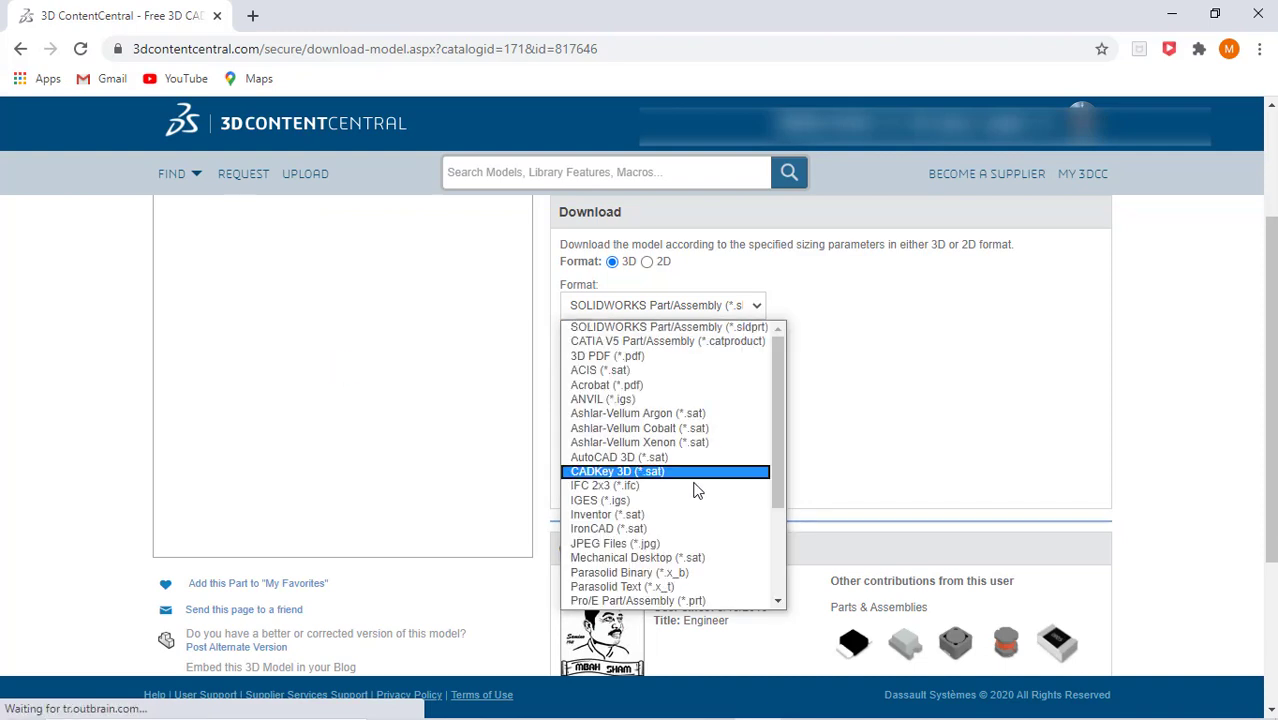
scroll(693, 510, down, 4)
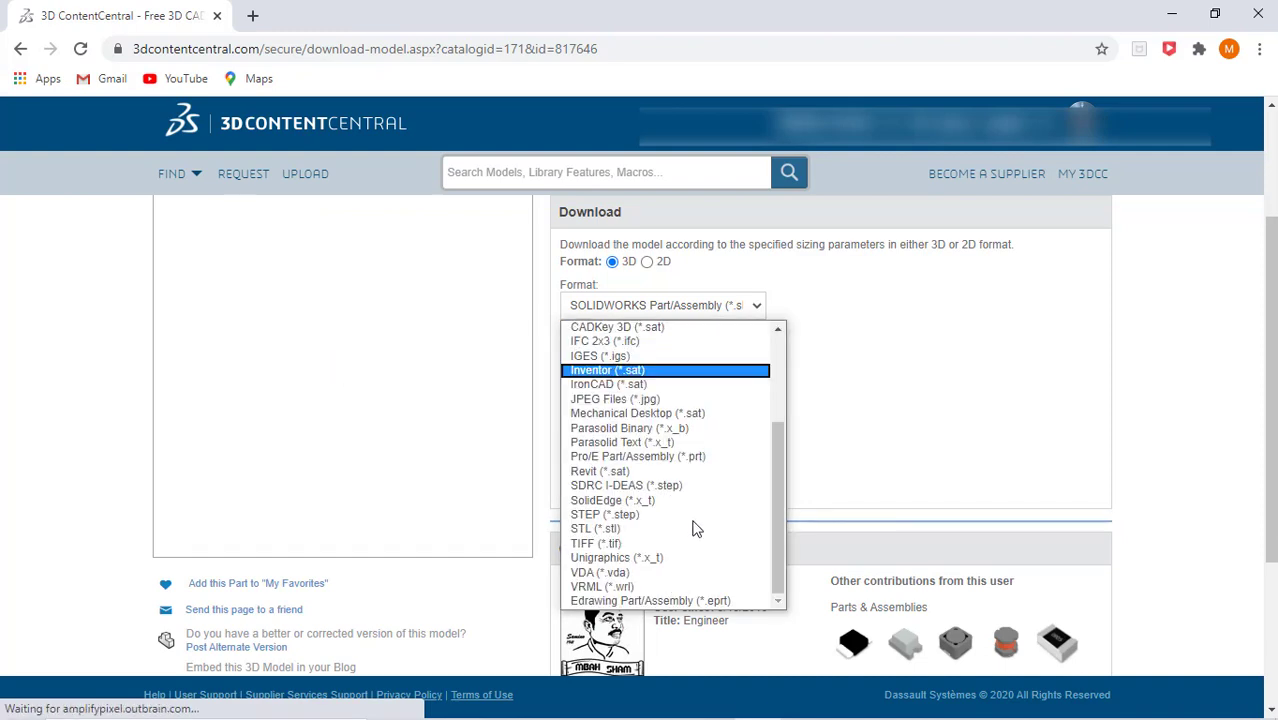
click(605, 514)
click(566, 392)
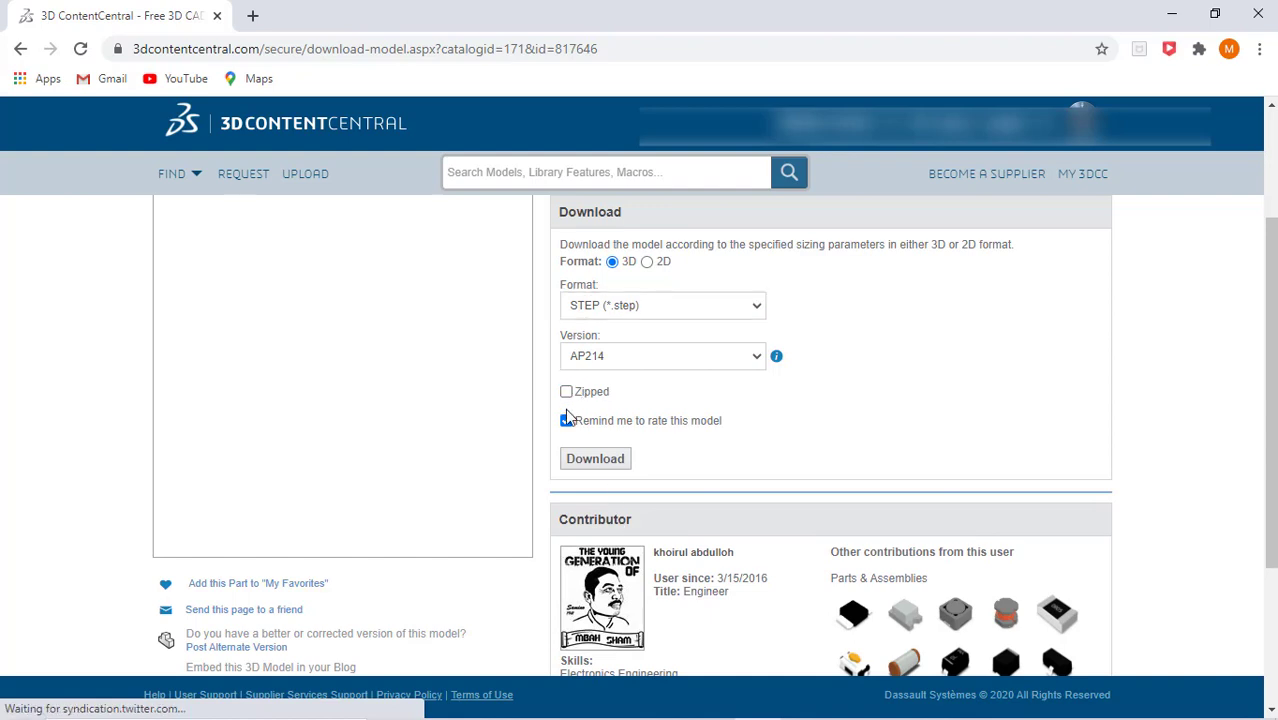
click(566, 420)
click(588, 458)
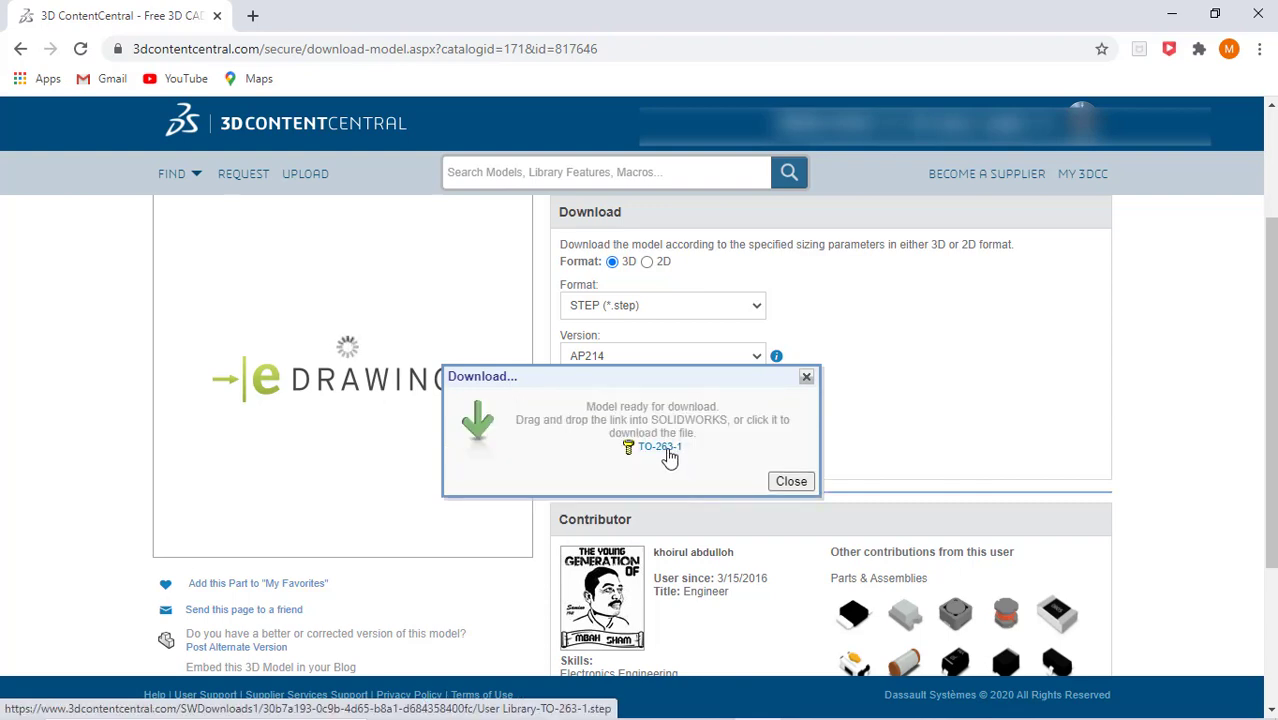
click(660, 448)
click(790, 482)
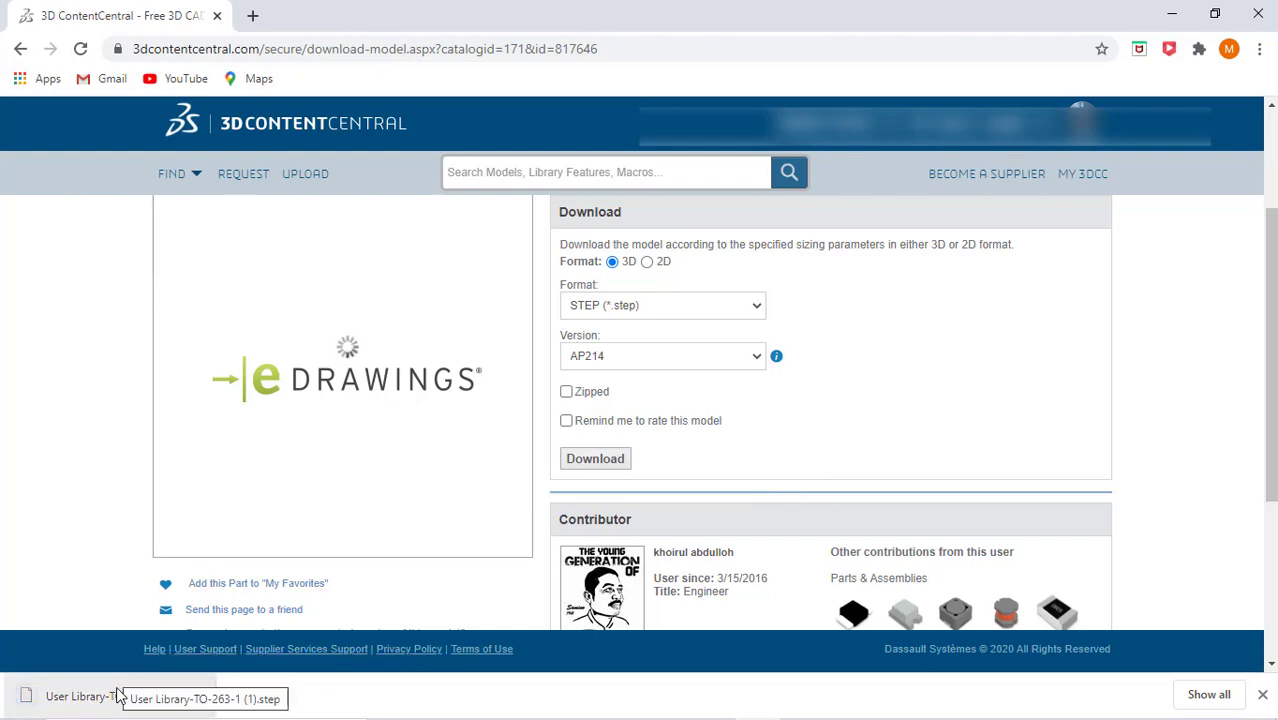
Step: Show the downloaded STEP file in its folder, copy it and paste it onto the desktop
right_click(85, 700)
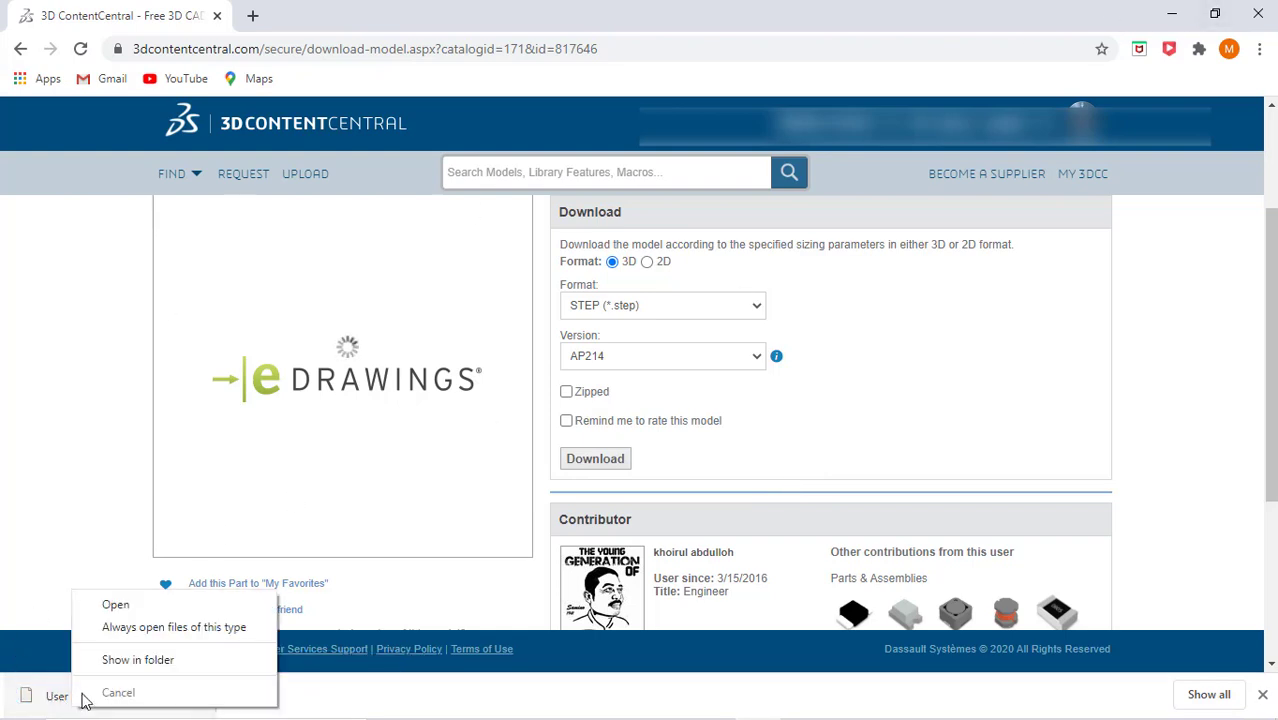
click(112, 664)
click(1181, 14)
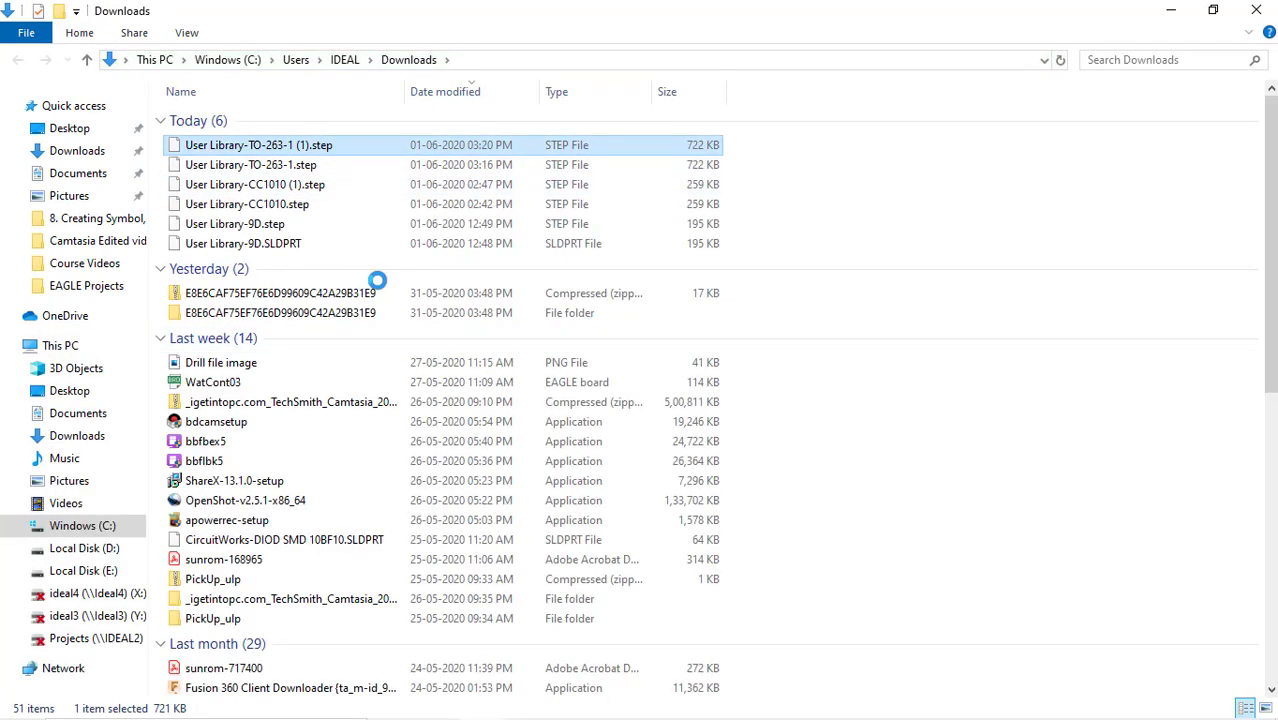
right_click(282, 145)
click(365, 394)
click(1255, 12)
click(1166, 14)
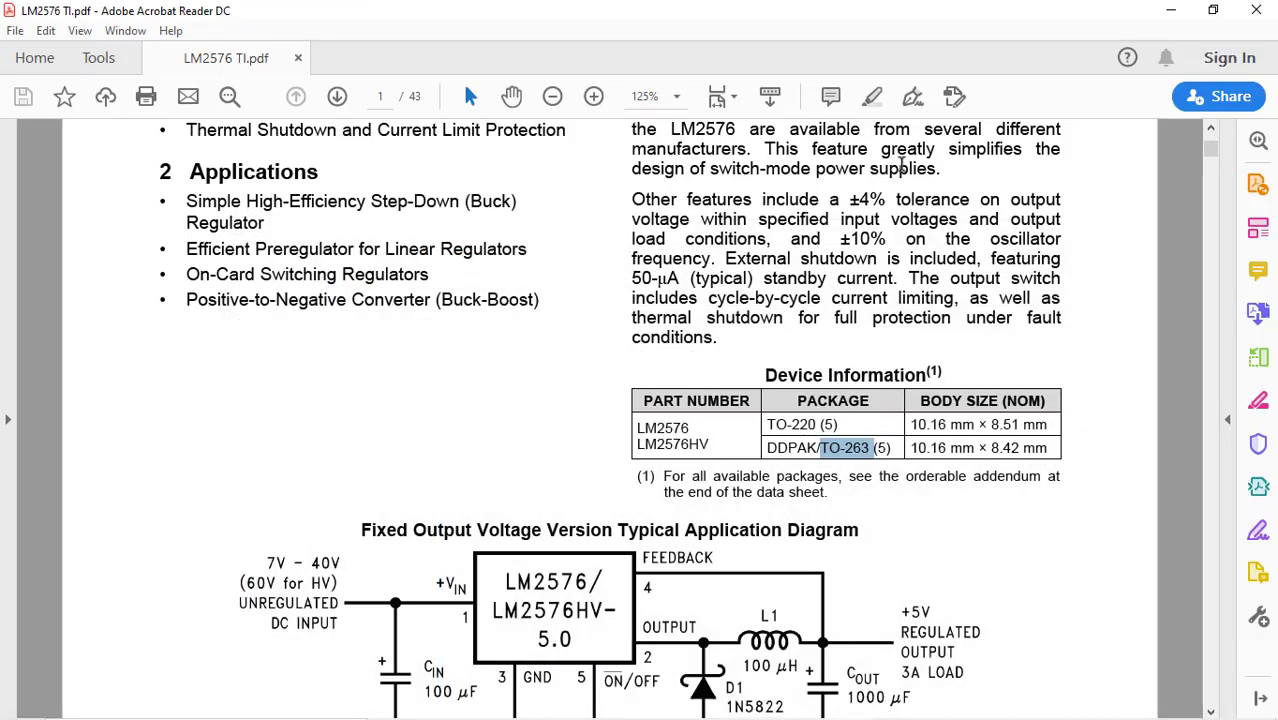
click(1166, 14)
right_click(851, 208)
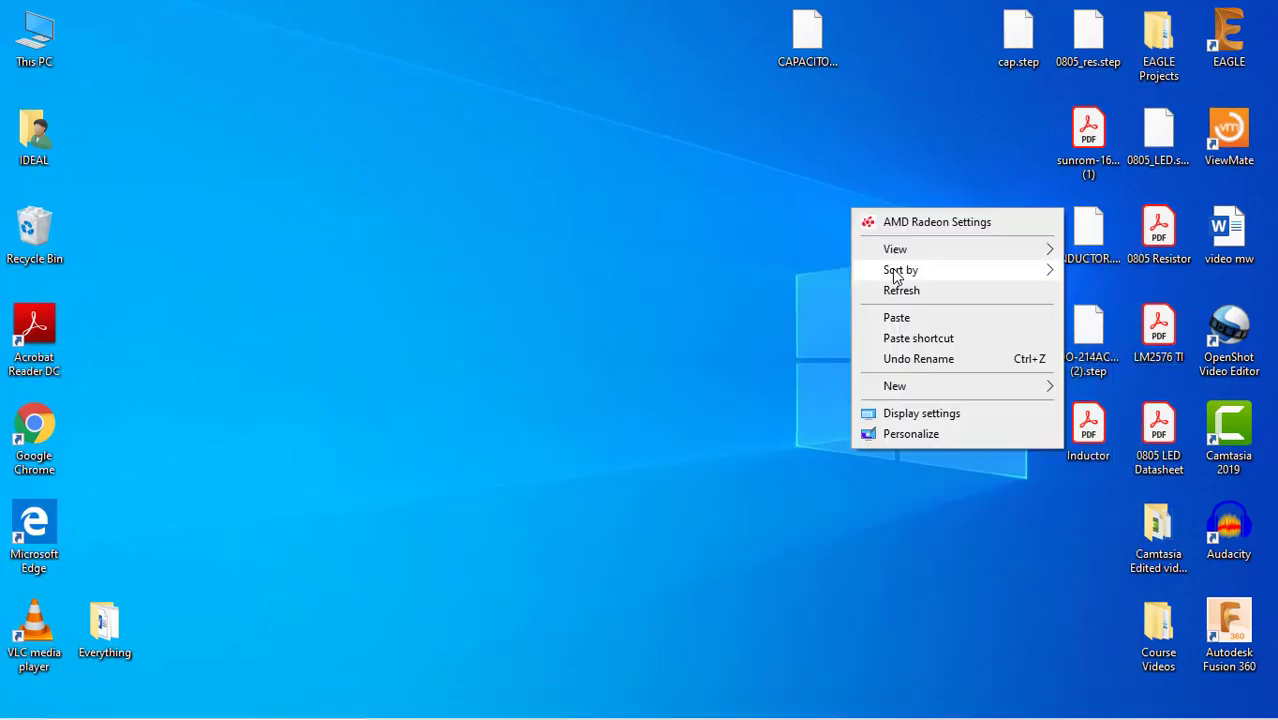
click(896, 317)
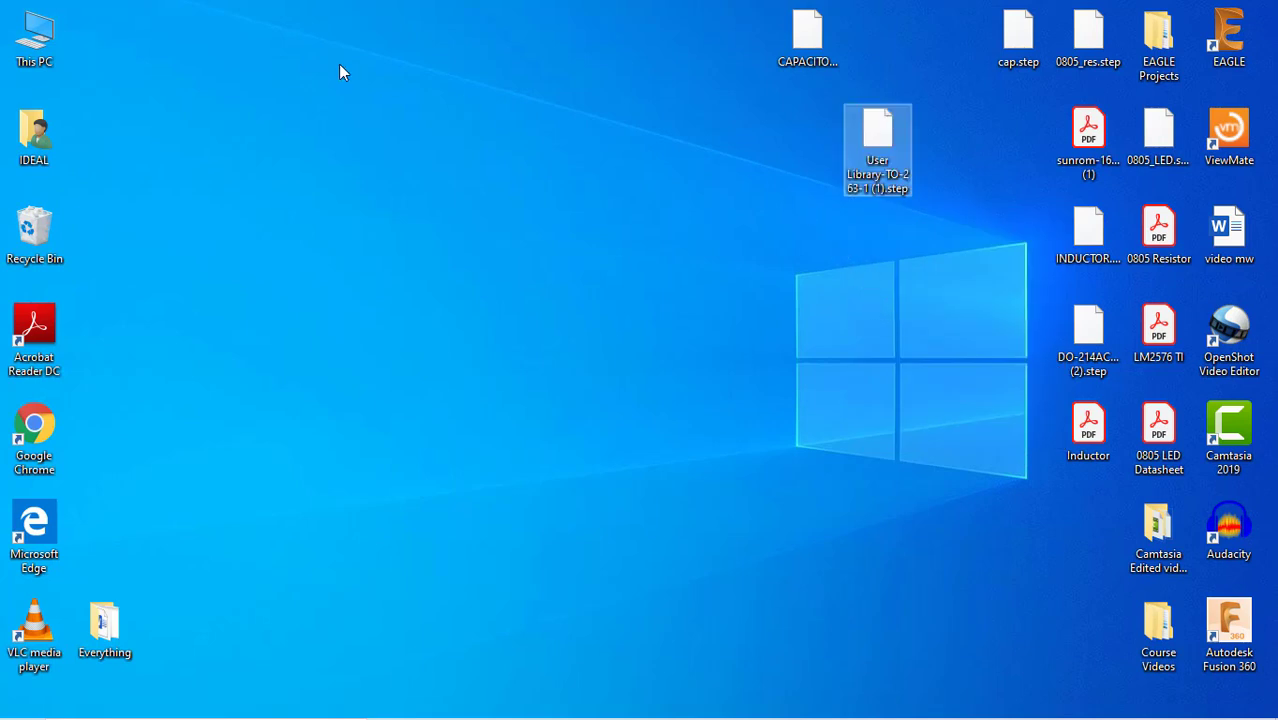
Step: Rename the STEP file on the desktop as LM2576.step
right_click(856, 144)
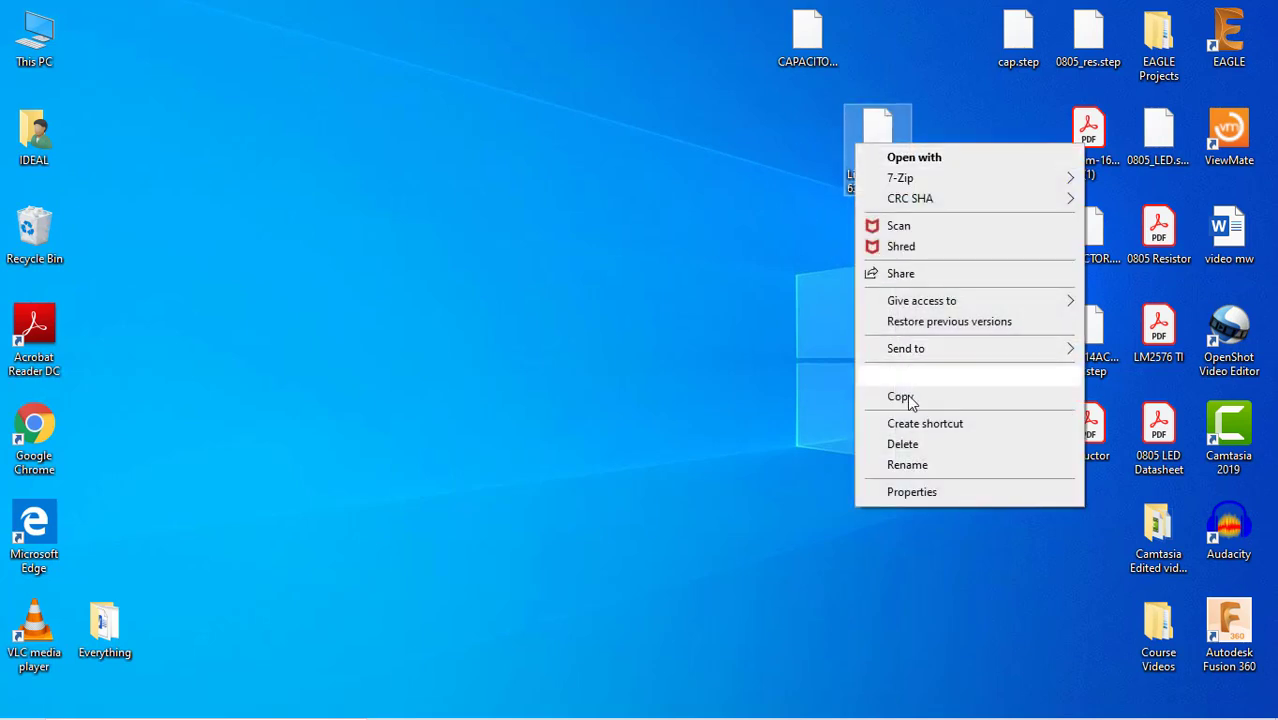
click(902, 463)
text(LM2)
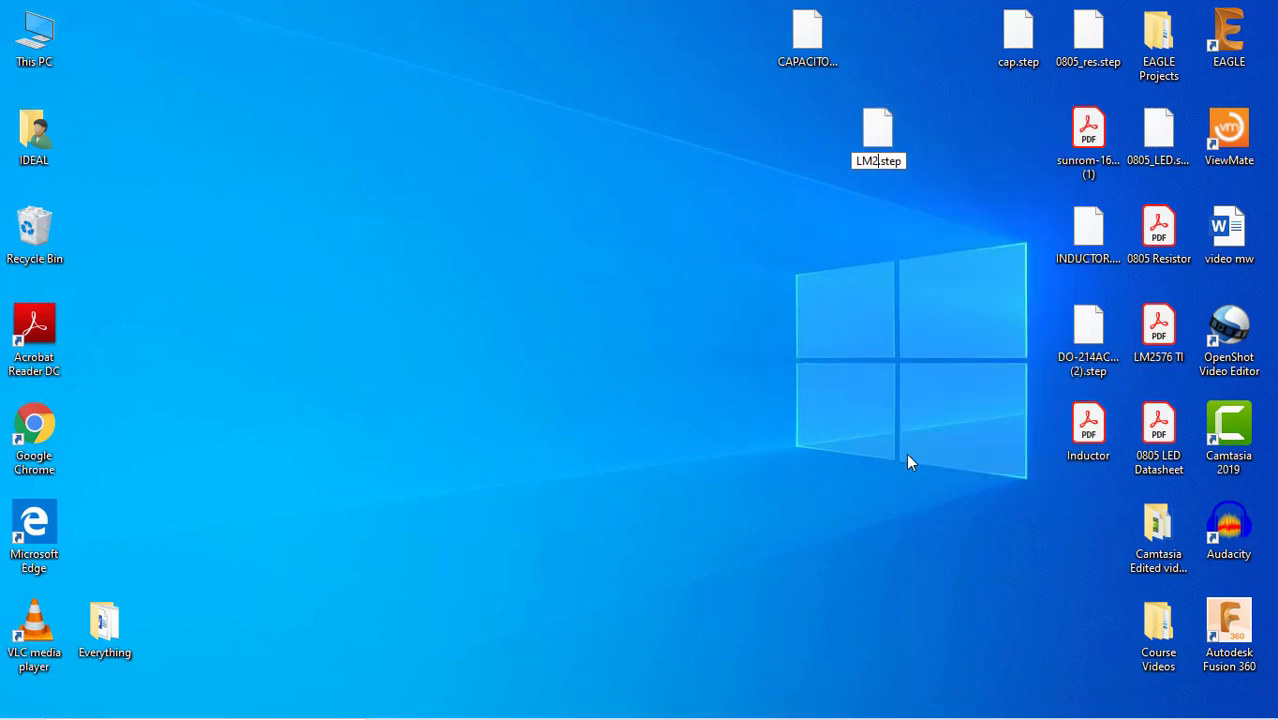
text(576)
key(Return)
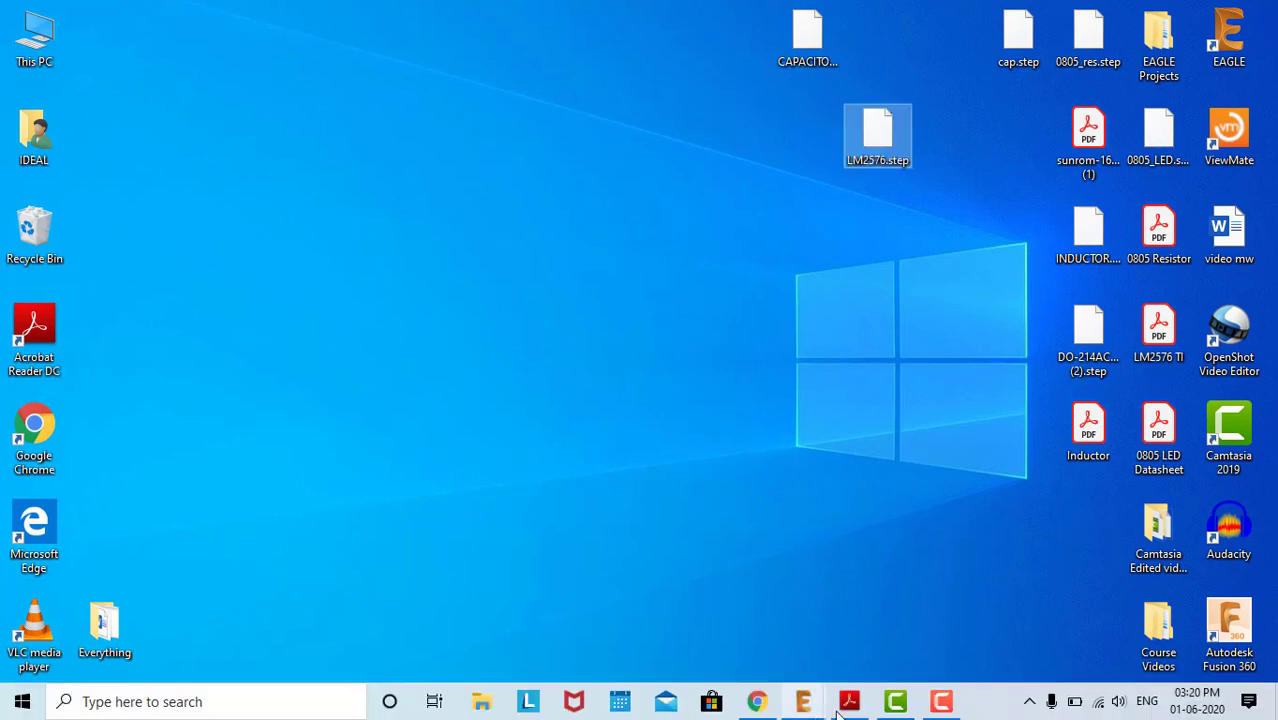
Step: Switch back to the EAGLE library and open the 3D package used by the LM2576 device for editing
click(870, 660)
click(887, 625)
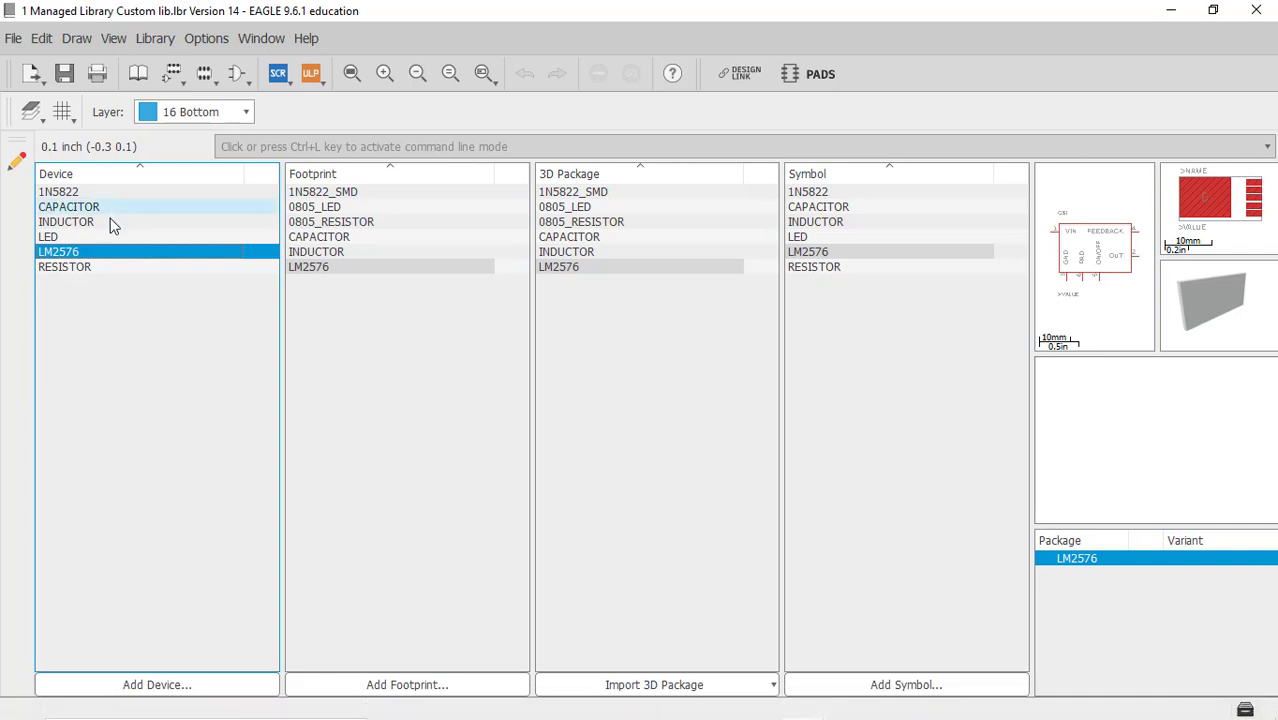
right_click(118, 252)
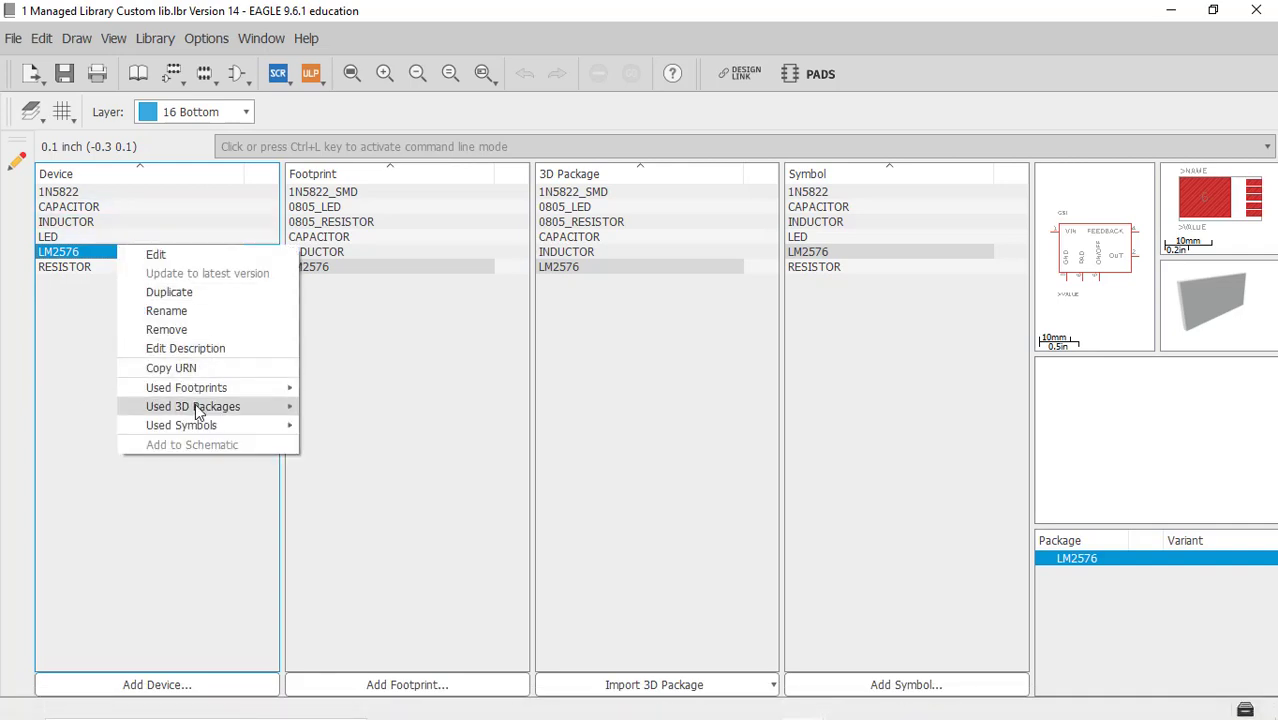
mouse_move(198, 410)
click(345, 407)
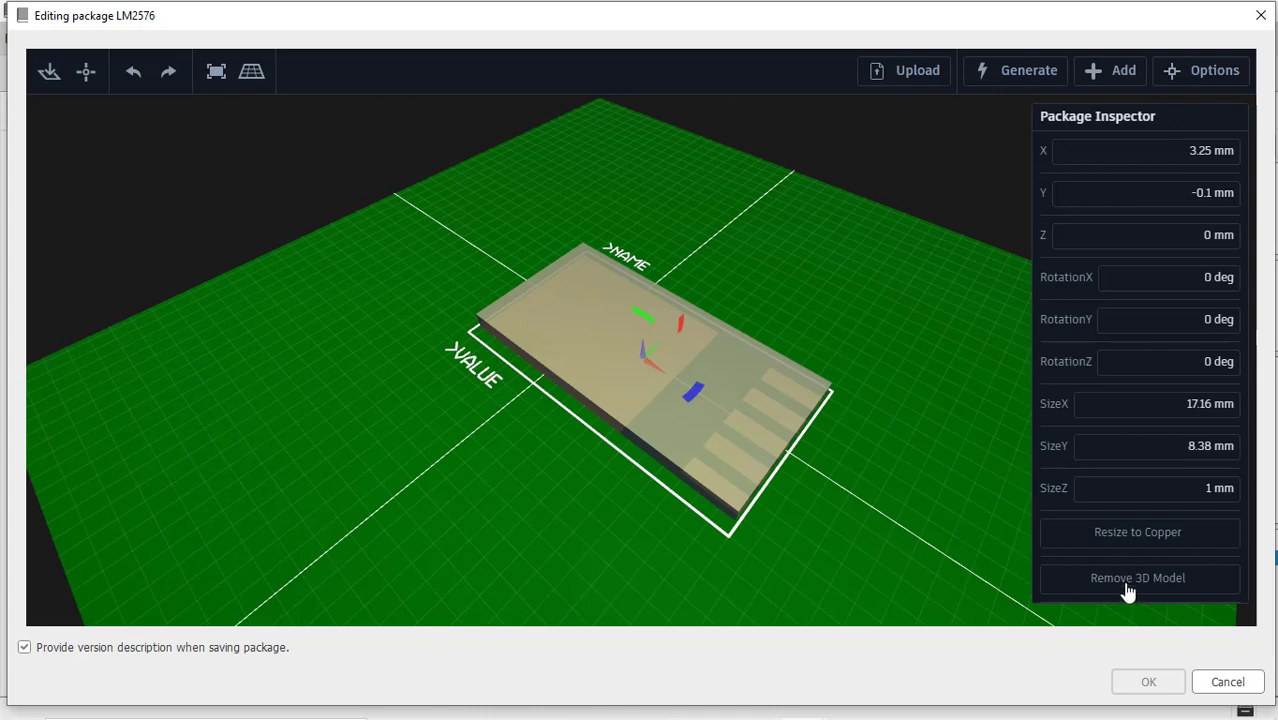
Step: Remove the package's existing box model and upload LM2576.step from the Desktop as its 3D model
click(1127, 590)
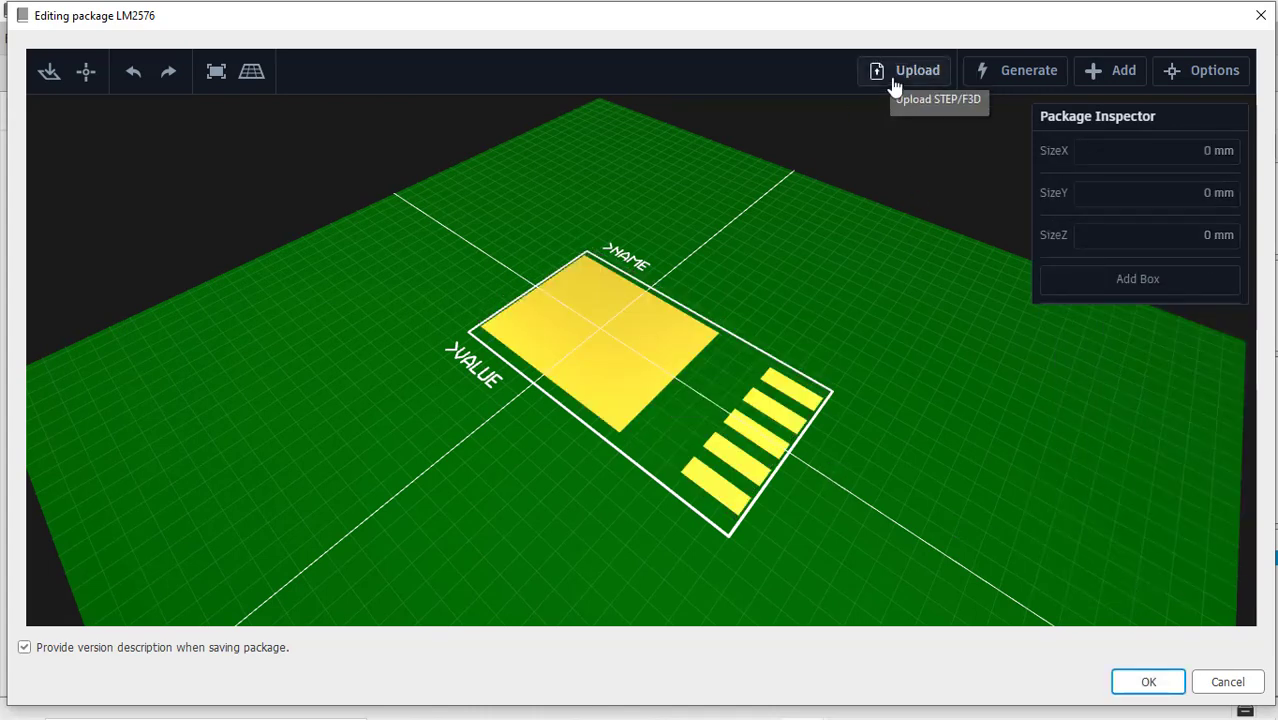
click(897, 80)
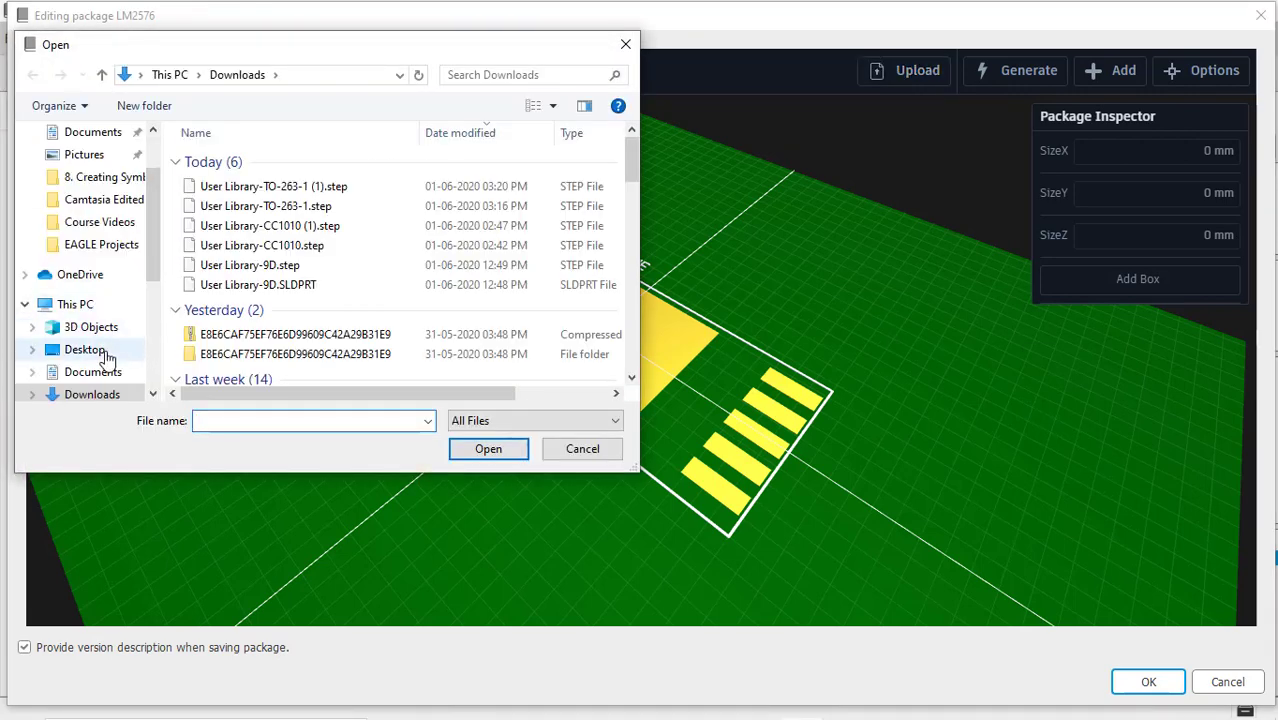
click(86, 349)
scroll(318, 282, down, 3)
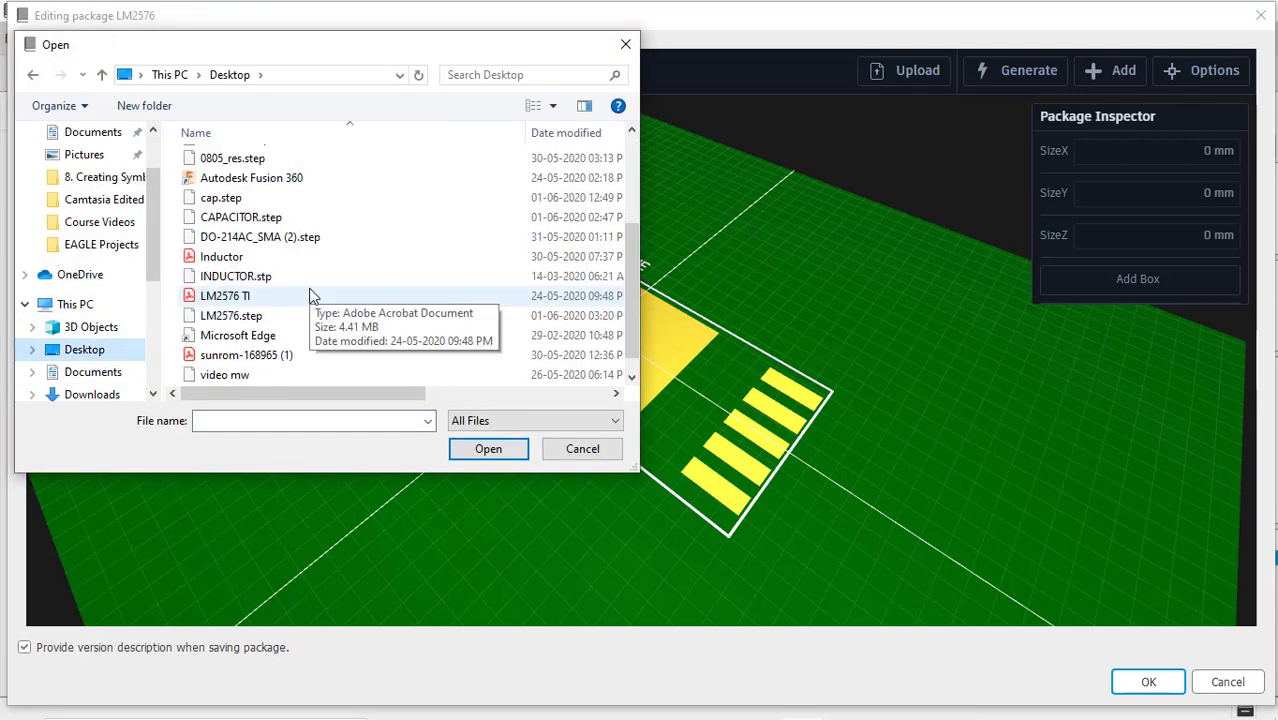
click(262, 318)
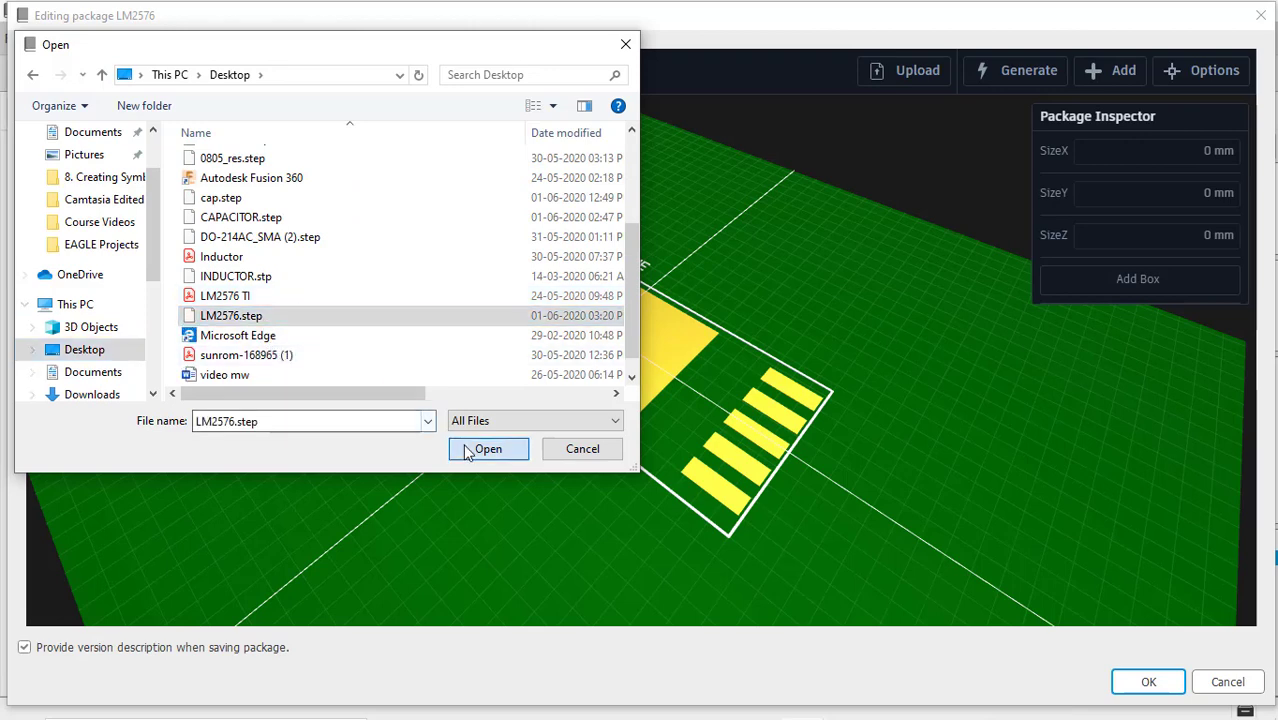
click(488, 448)
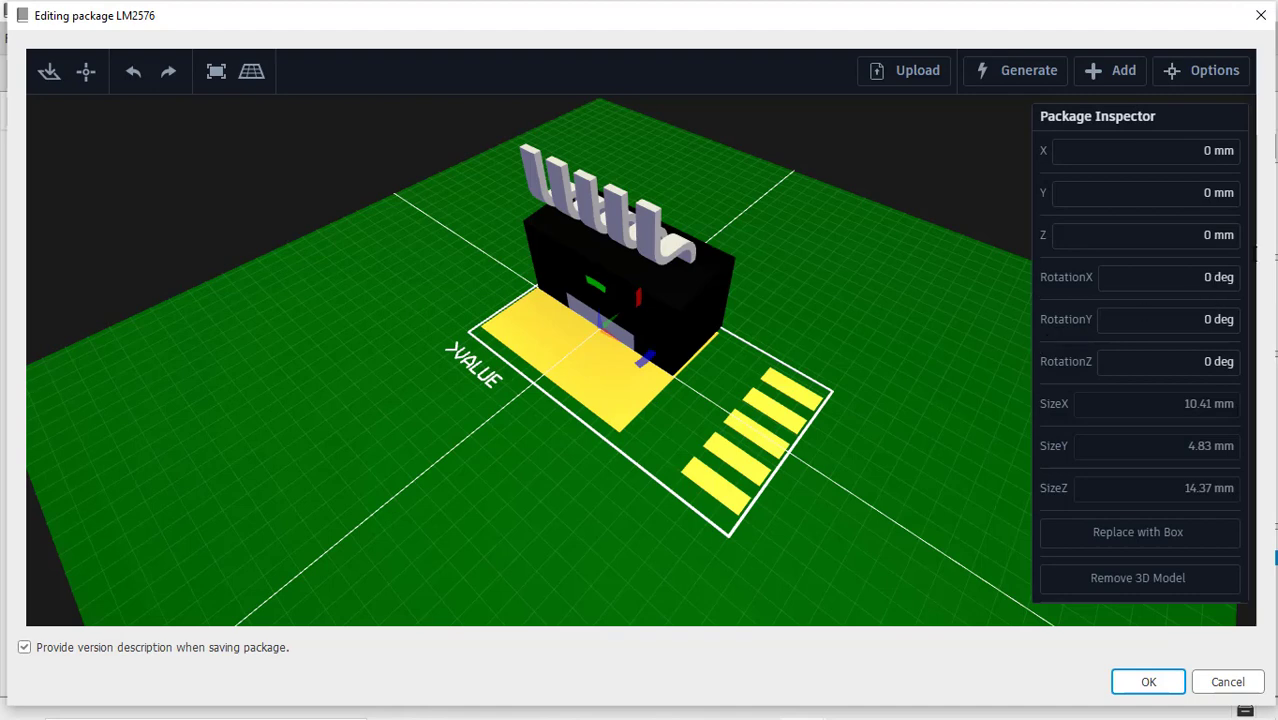
Step: Rotate the uploaded model 90 degrees about X and 90 degrees about Y
click(1213, 278)
key(BackSpace)
text(90)
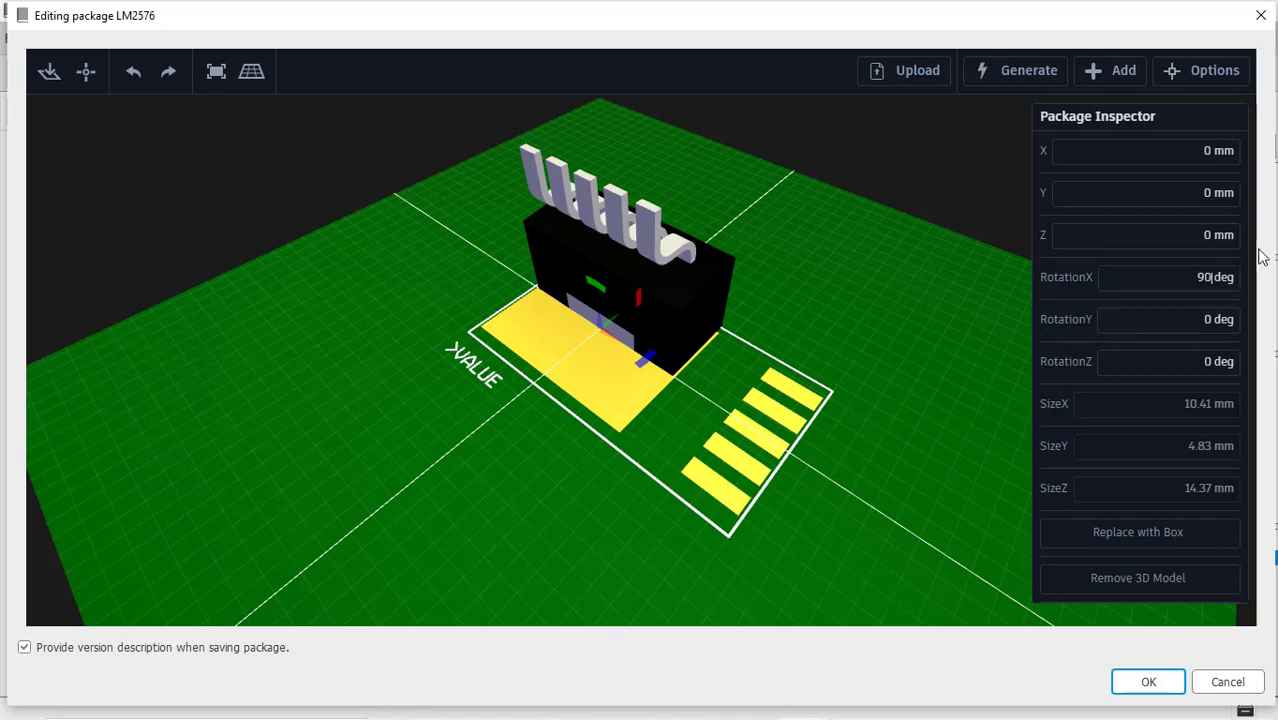
key(Return)
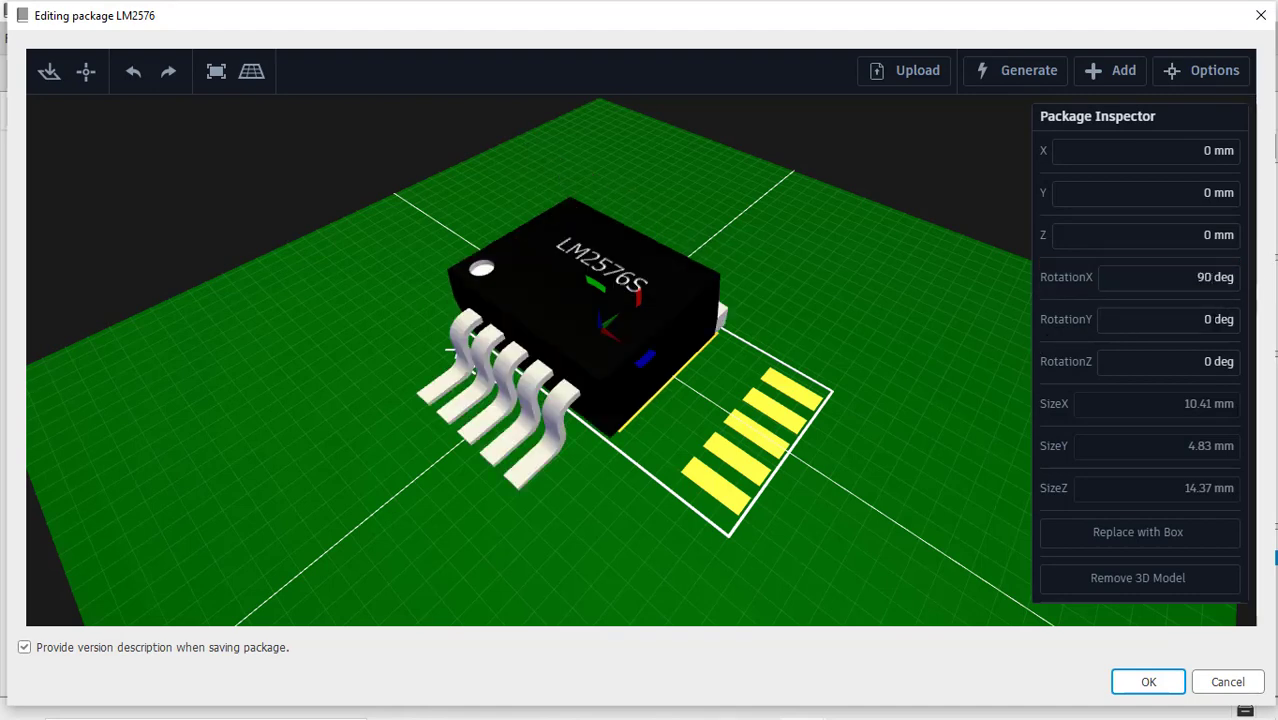
text(90)
key(Return)
Step: Move the 3D model so its leads line up with the footprint pads, at about X 1.18 mm and Y -0.11 mm
drag(335, 545, 561, 516)
drag(567, 386, 592, 398)
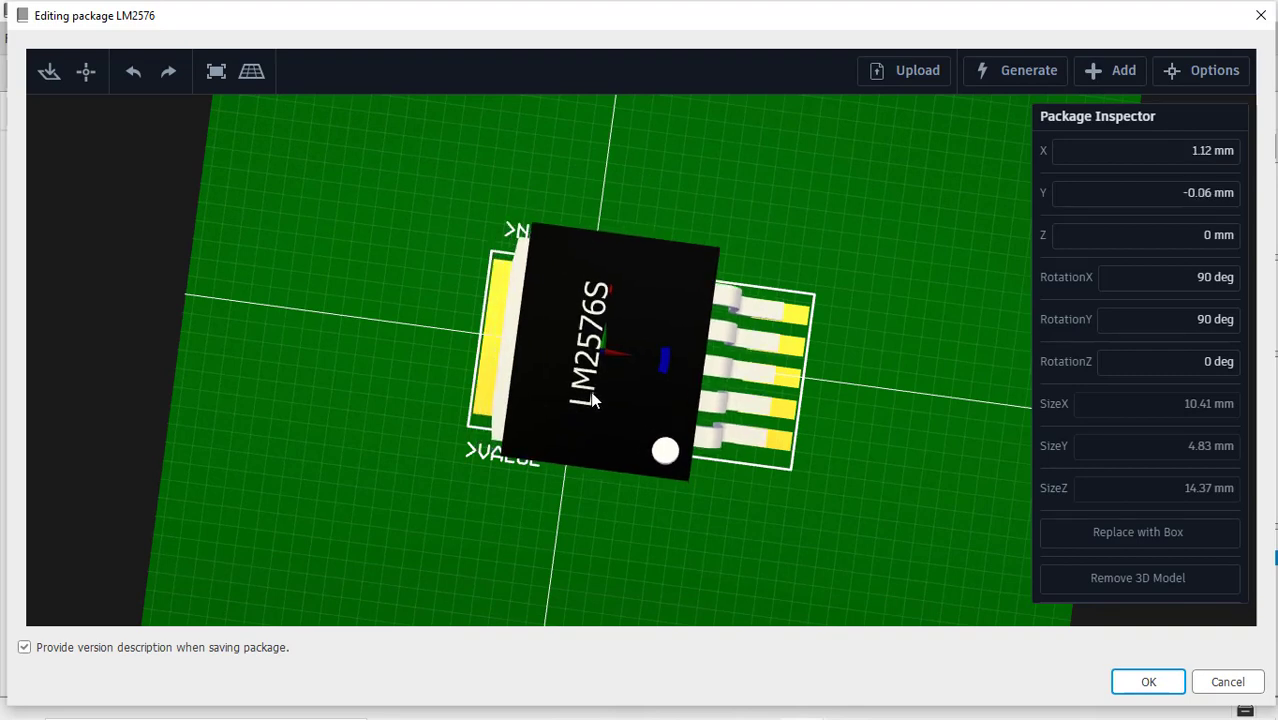
drag(774, 414, 676, 412)
scroll(813, 559, up, 4)
drag(813, 559, 661, 530)
scroll(649, 348, up, 2)
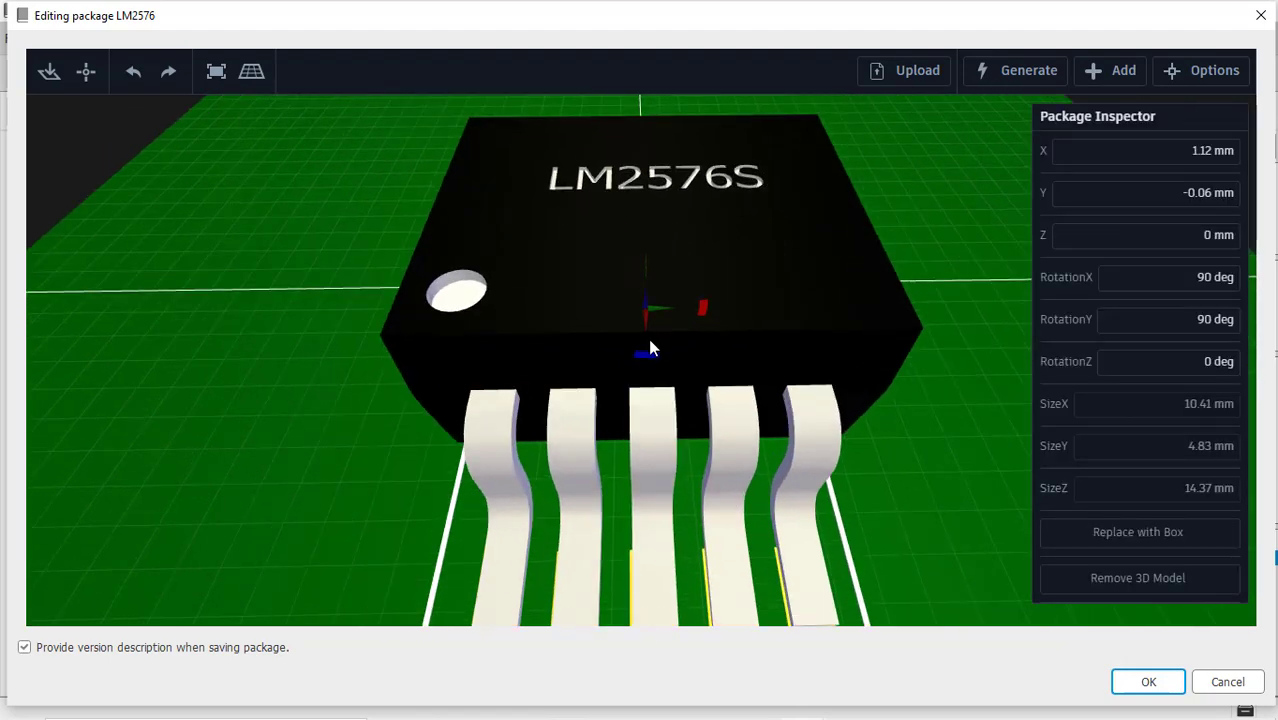
drag(645, 451, 644, 453)
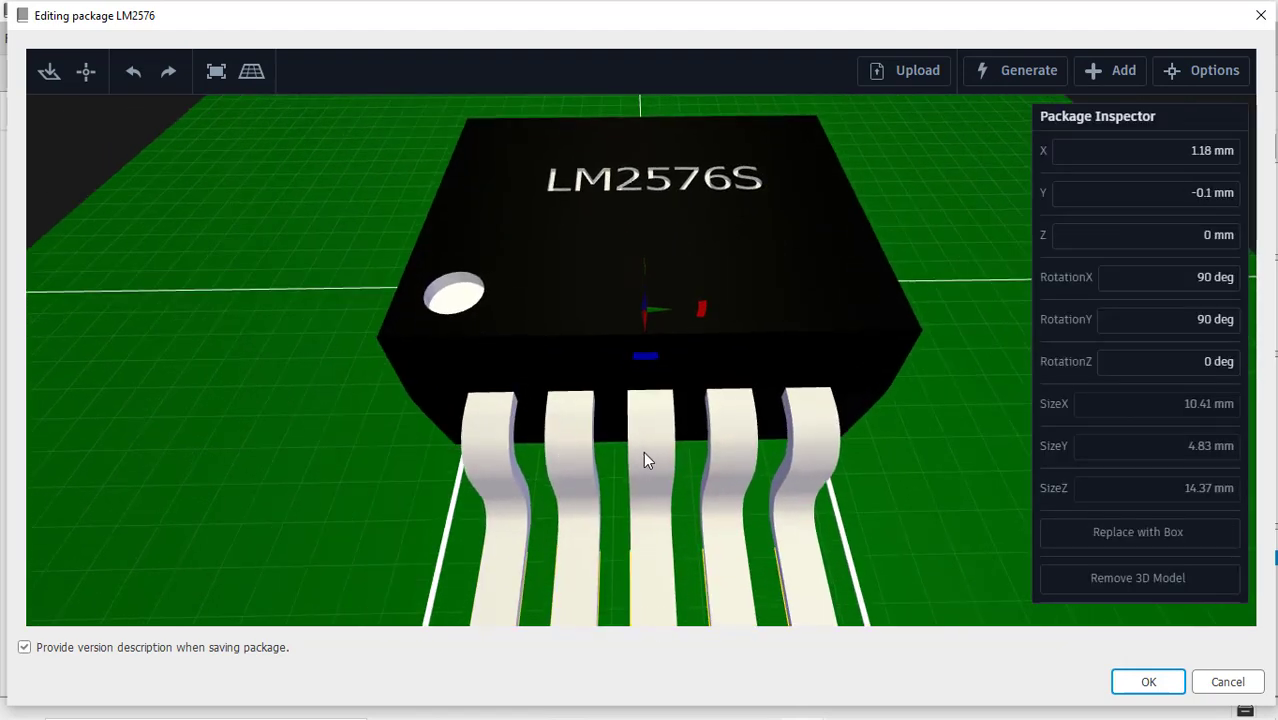
drag(862, 536, 662, 472)
scroll(727, 476, down, 4)
drag(750, 499, 575, 520)
drag(563, 509, 636, 490)
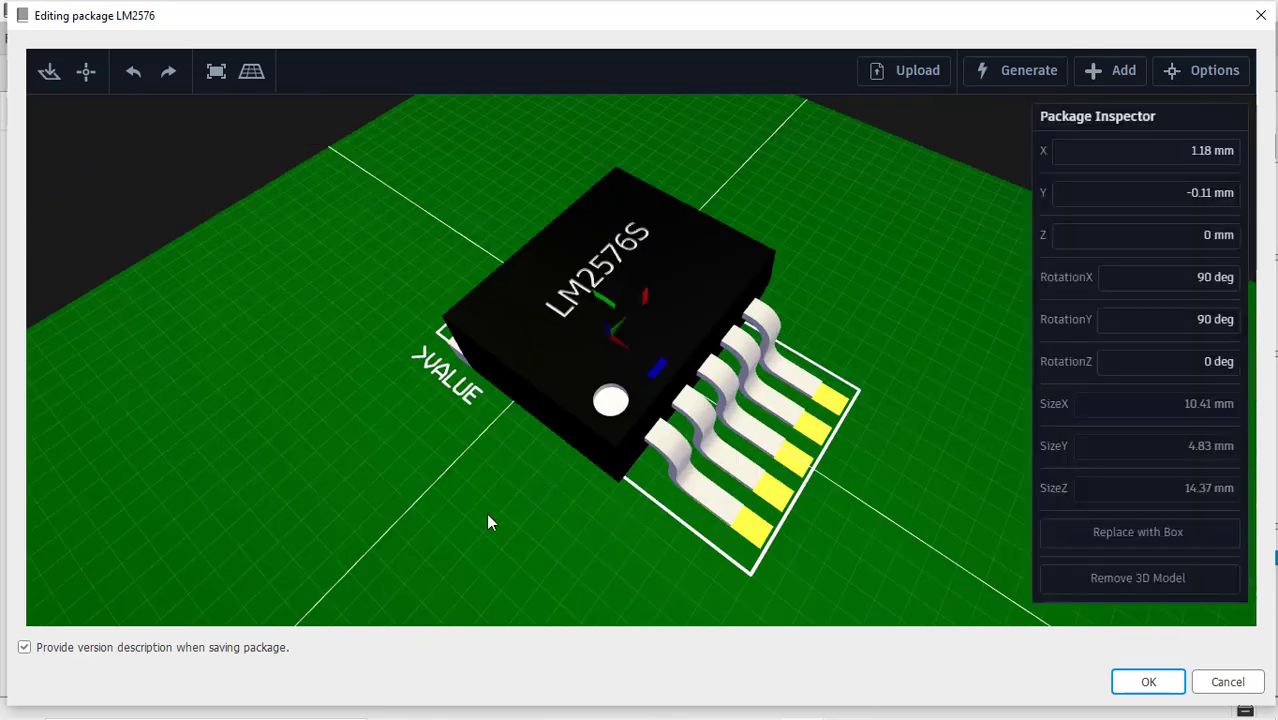
Step: Check the model's alignment with the pads from several angles and accept the edited LM2576 3D package
drag(489, 522, 353, 482)
drag(818, 462, 853, 496)
scroll(699, 504, down, 3)
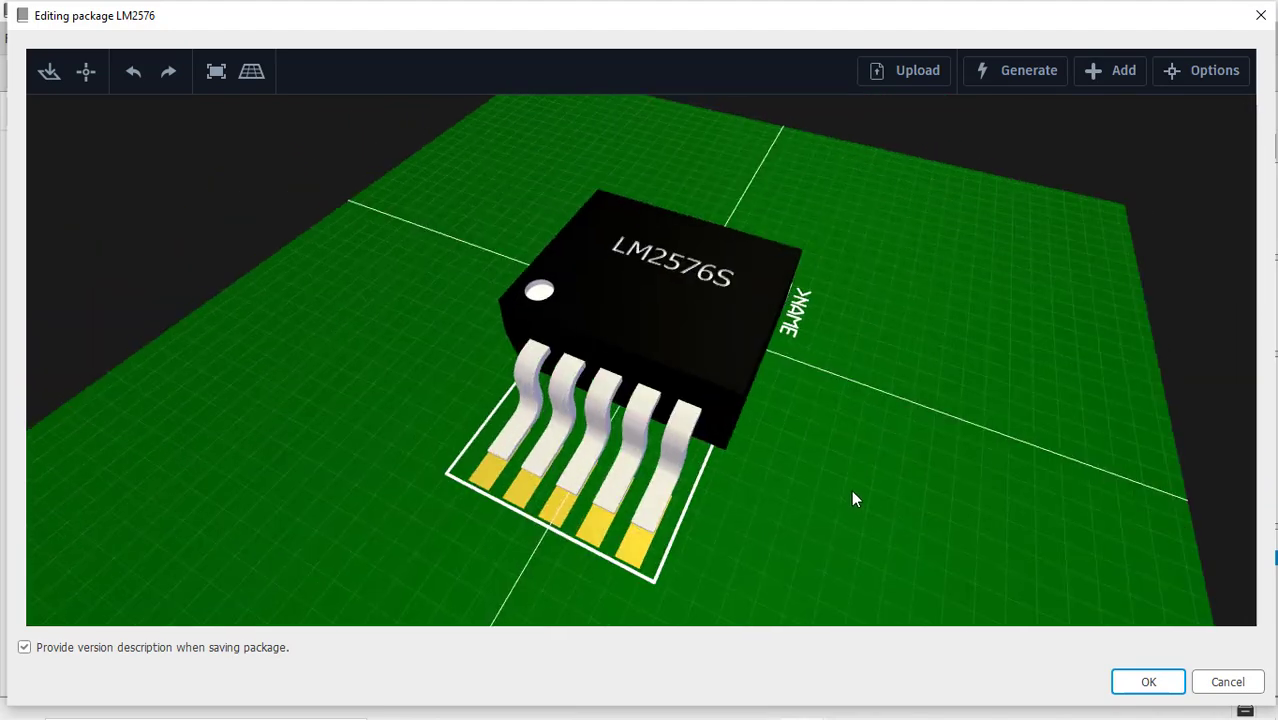
drag(351, 448, 456, 502)
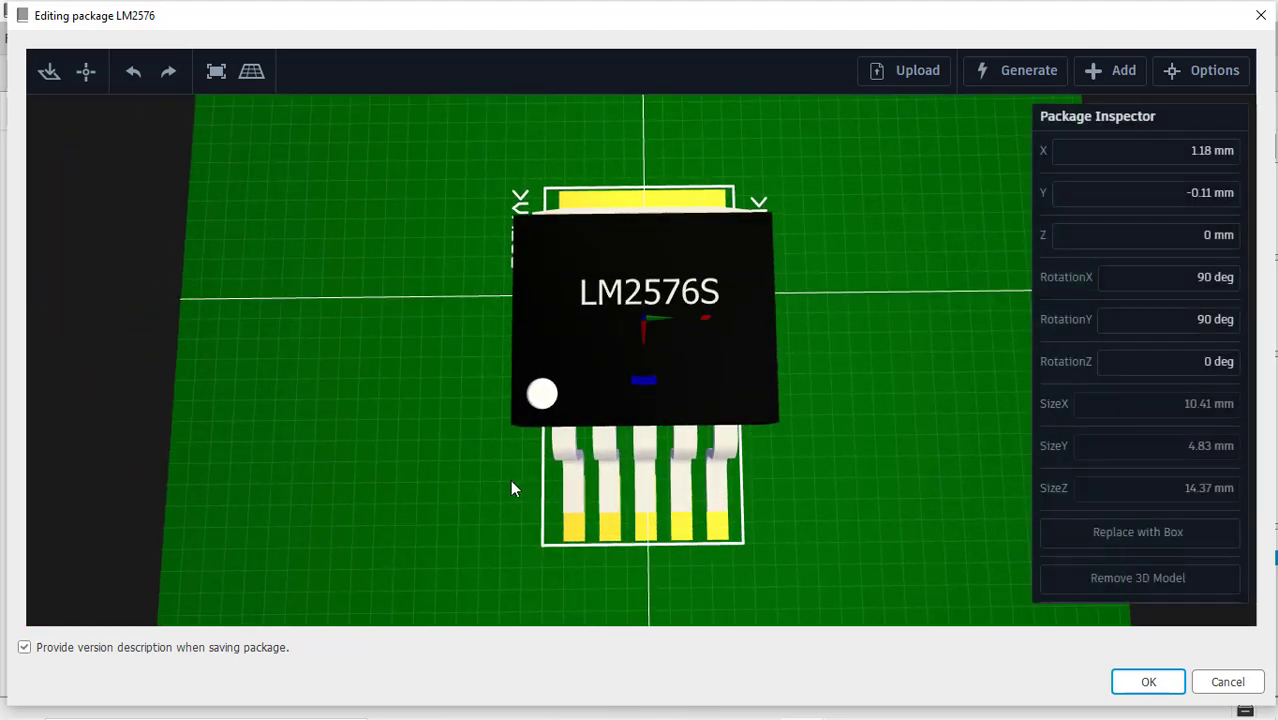
click(1133, 684)
click(1130, 688)
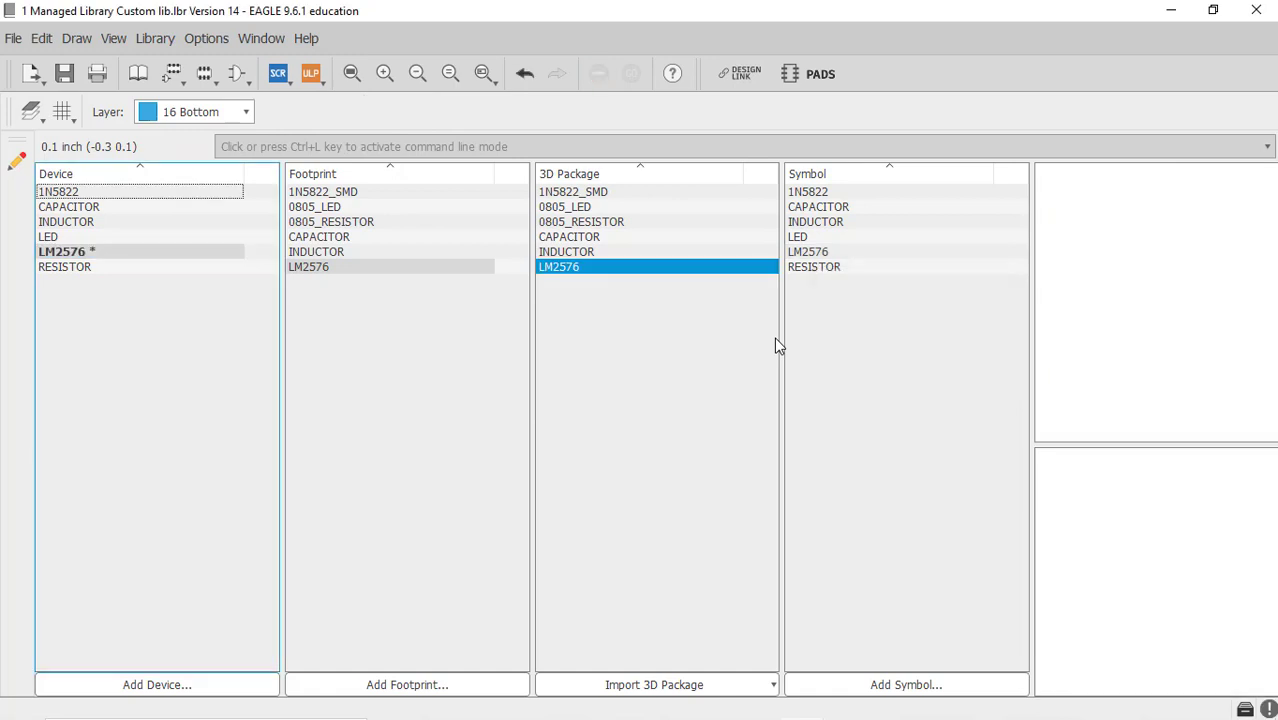
Step: Create a new version of the managed library containing the LM2576 3D package
click(155, 38)
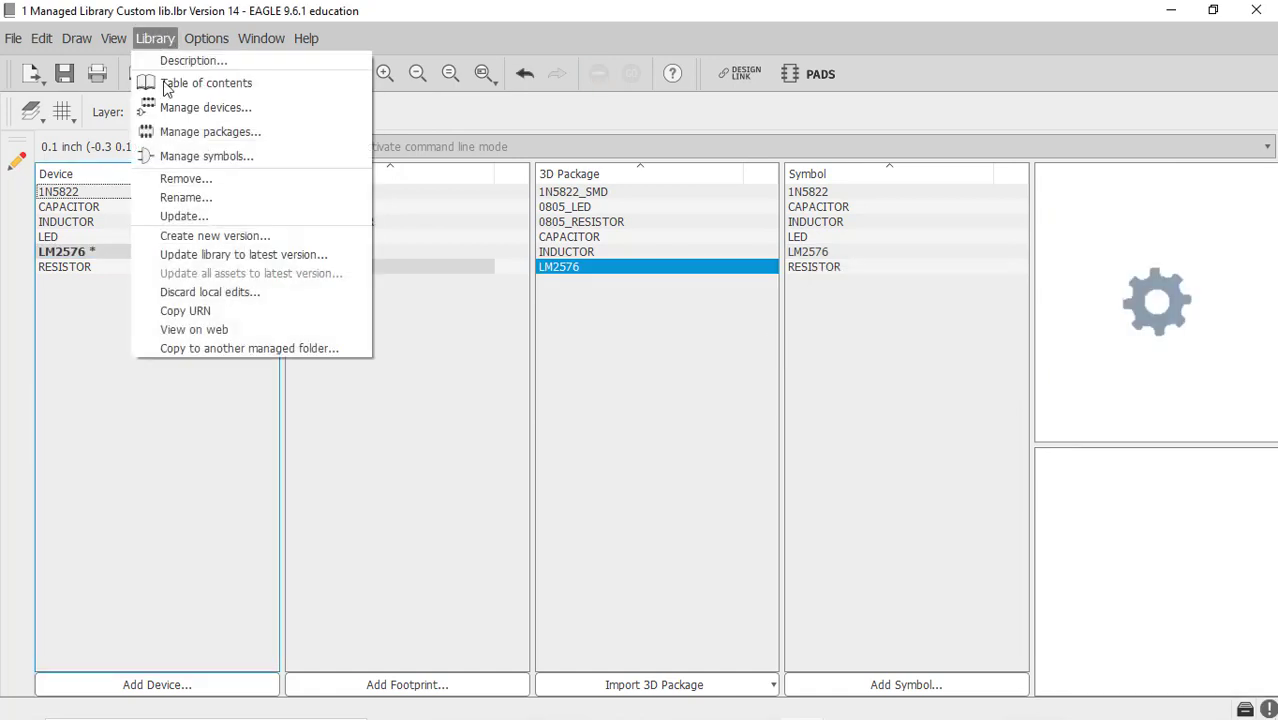
click(194, 237)
click(345, 291)
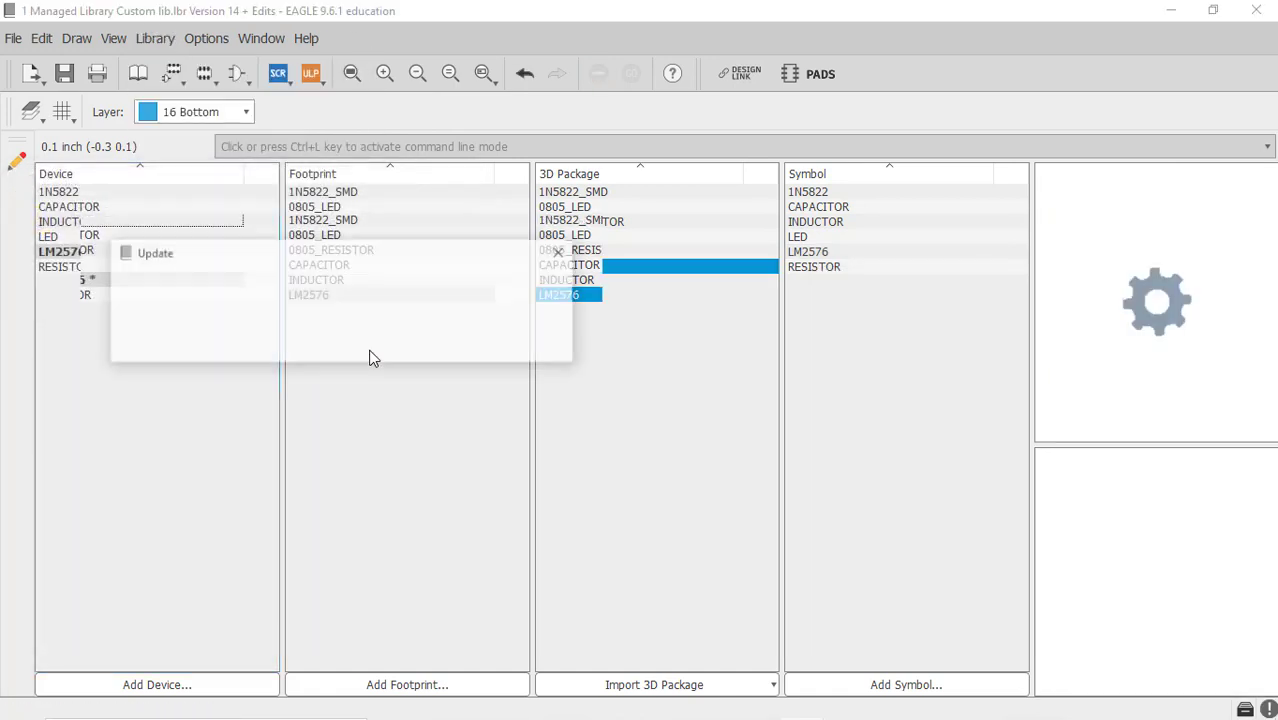
click(313, 349)
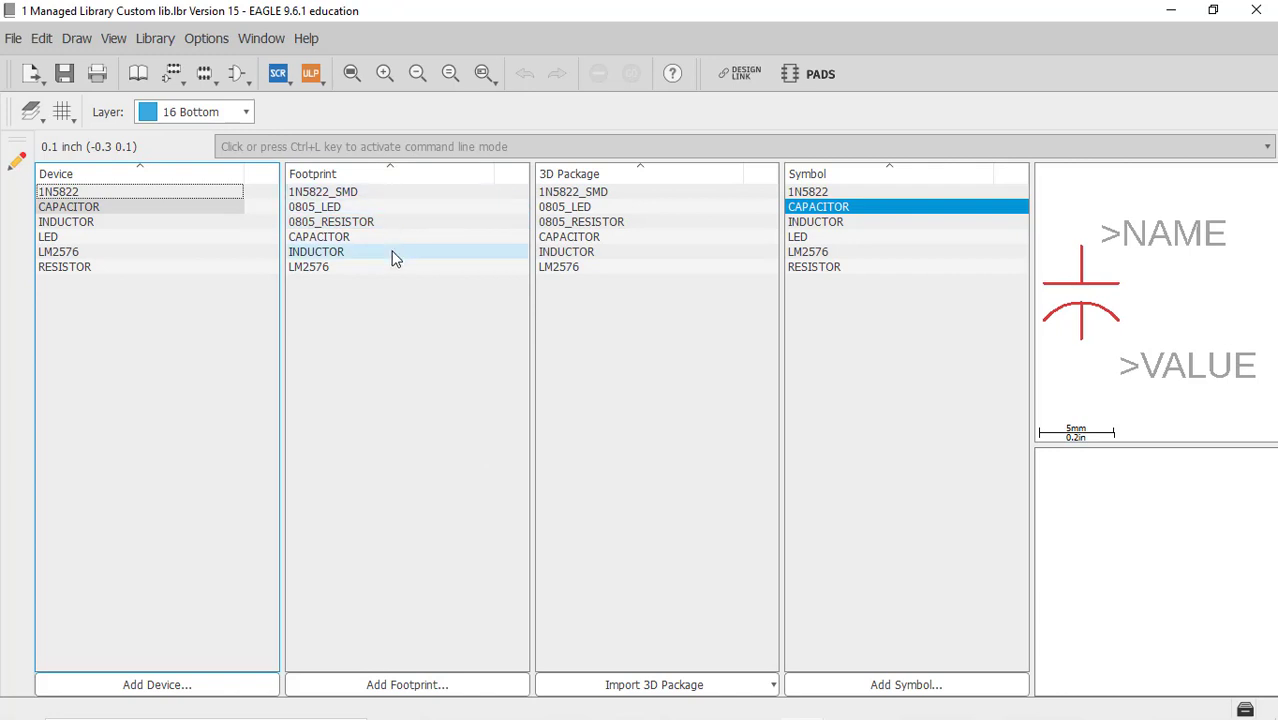
Step: Open the LM2576 footprint and move the >NAME text about 100 mil up and the >VALUE text about 50 mil down
click(376, 266)
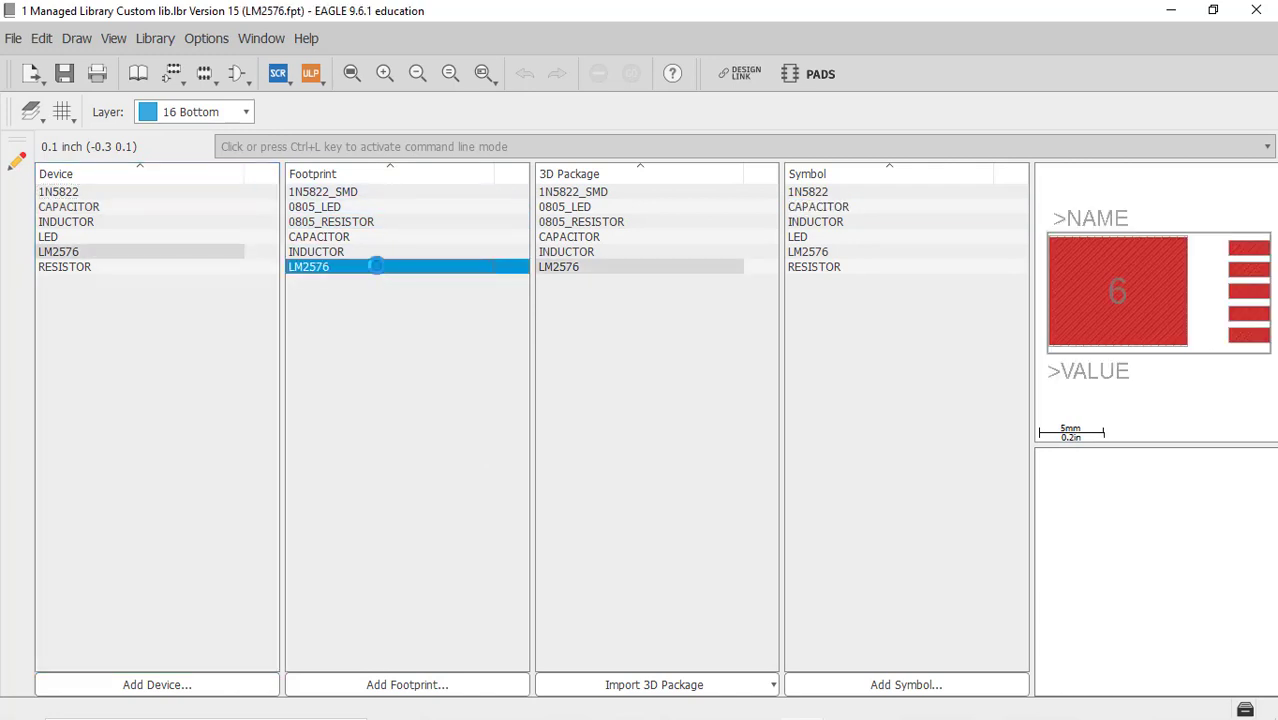
scroll(424, 322, down, 2)
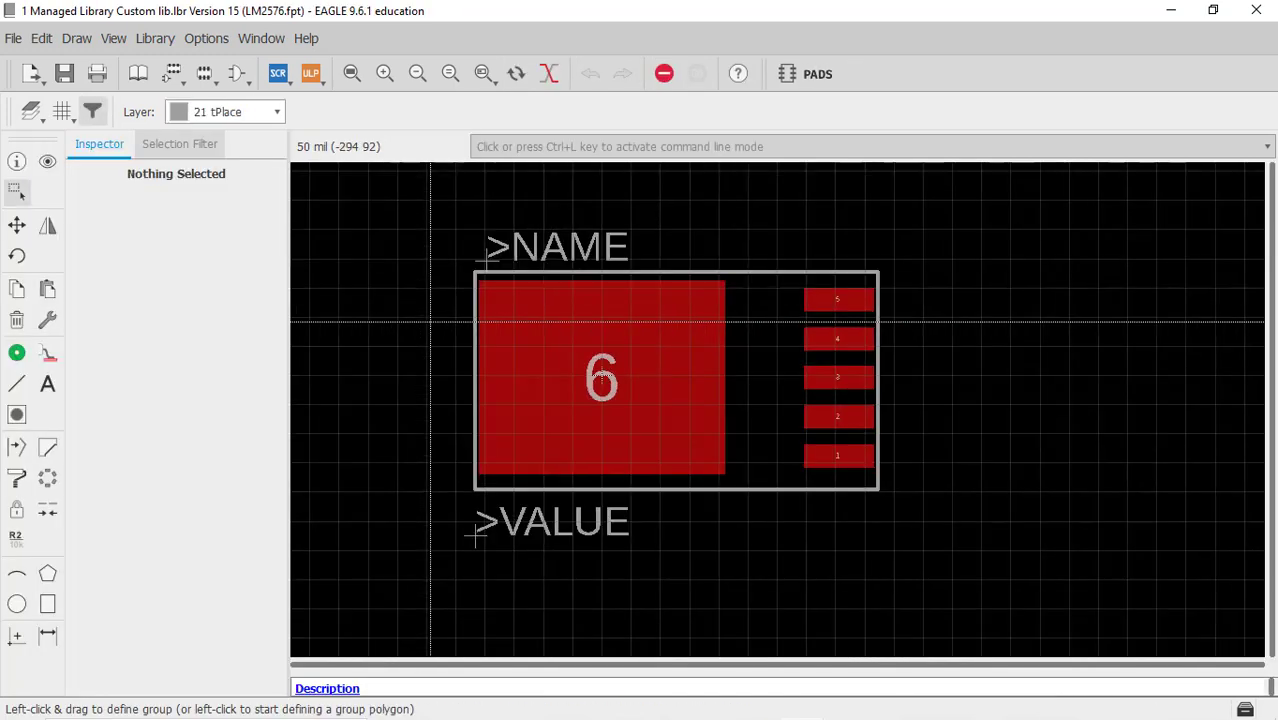
click(16, 225)
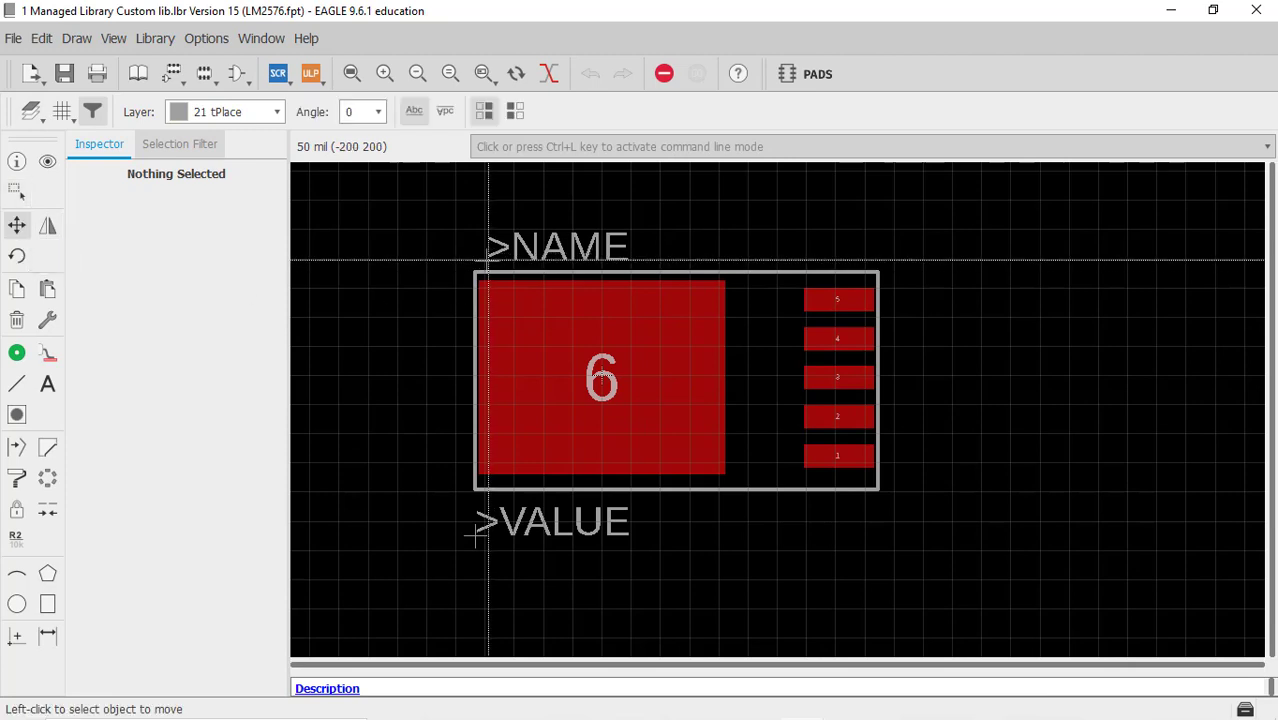
click(488, 252)
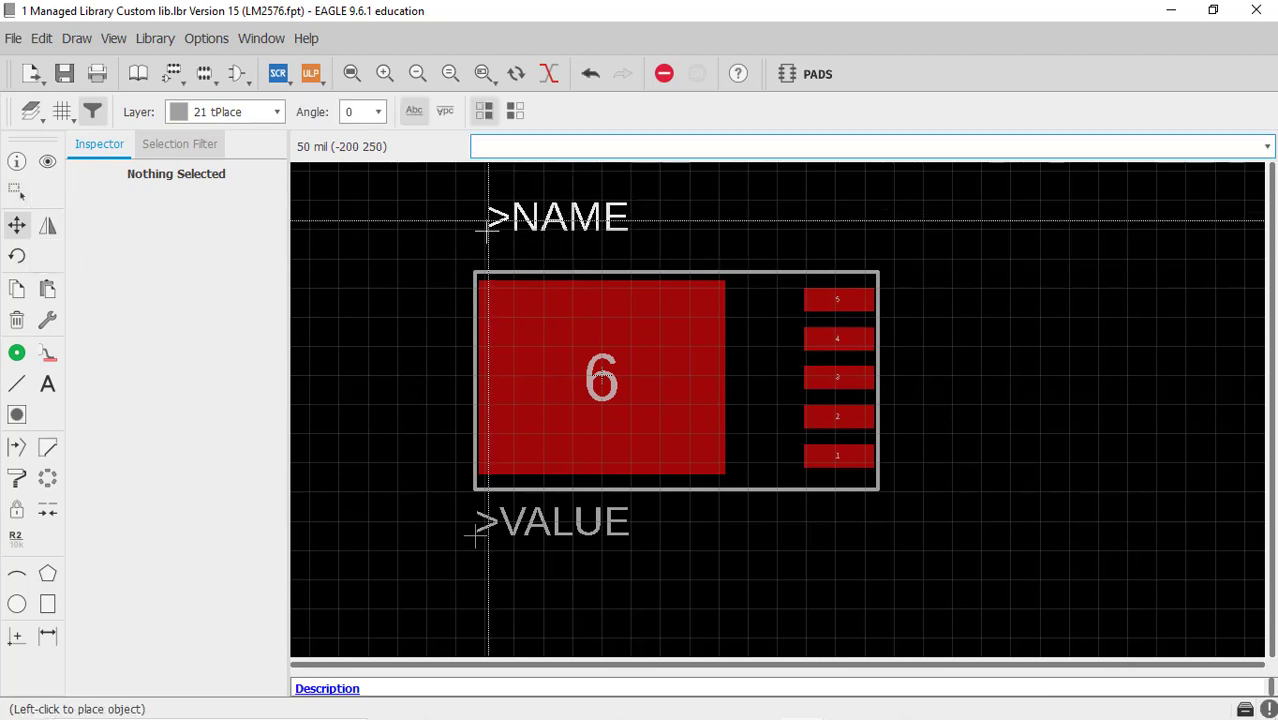
click(488, 208)
click(476, 532)
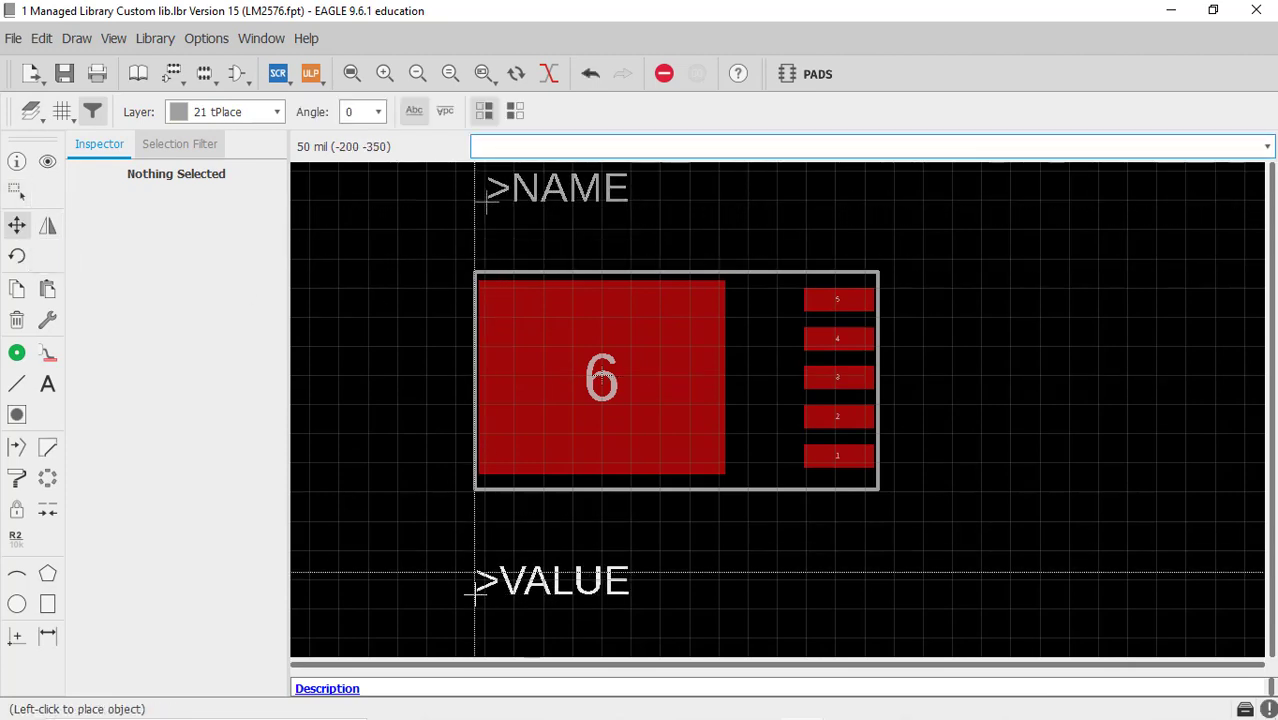
click(474, 563)
scroll(589, 355, up, 1)
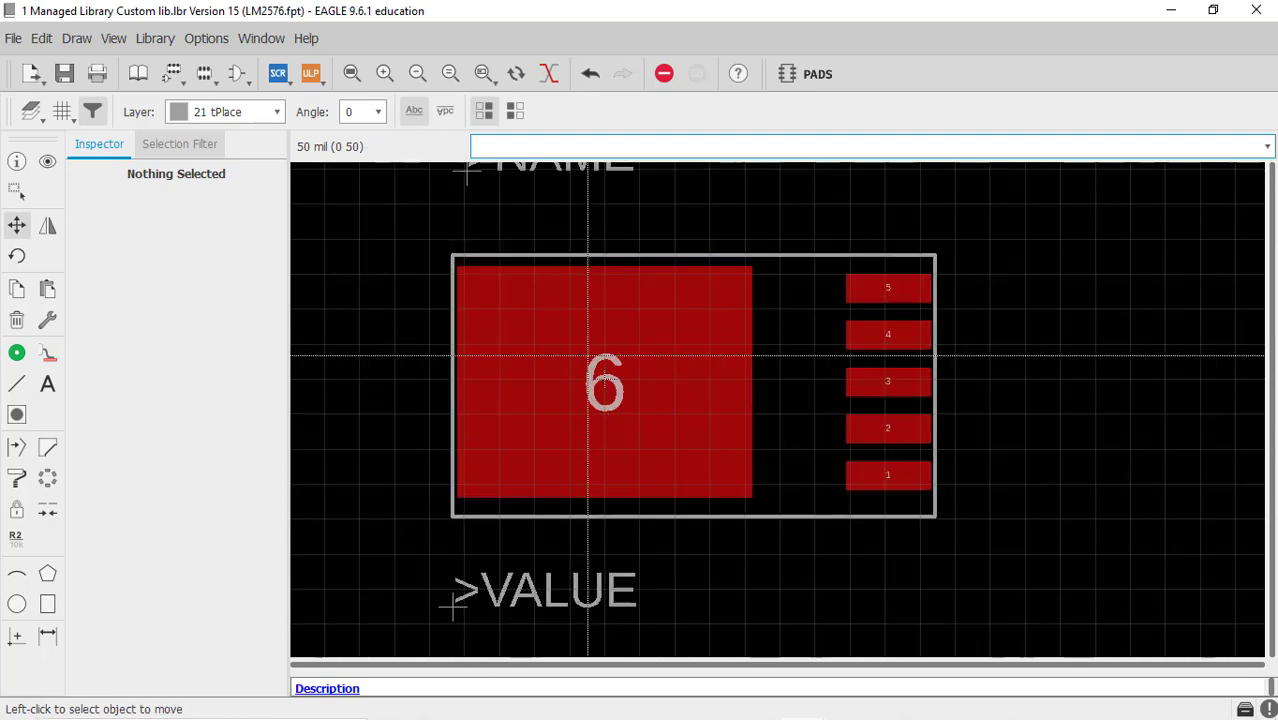
Step: Switch the footprint's main and alternate grid units to mm and set the grid size to 1 mm
click(676, 255)
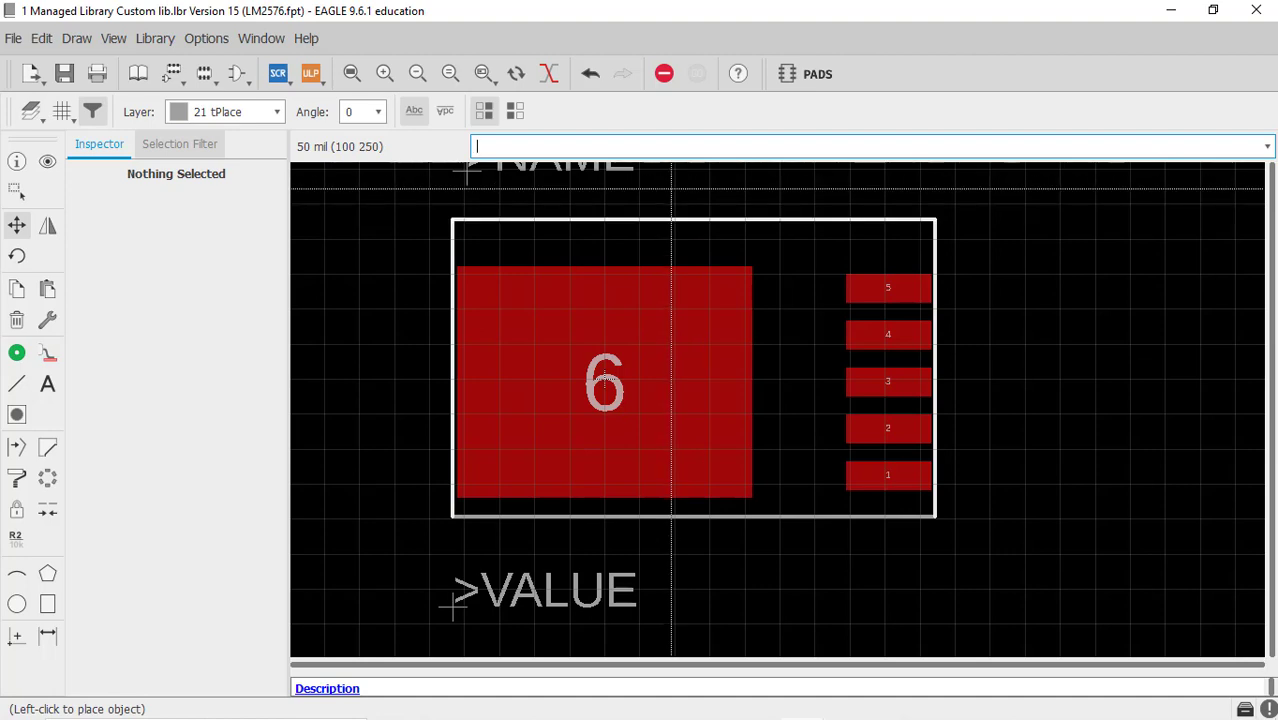
key(Escape)
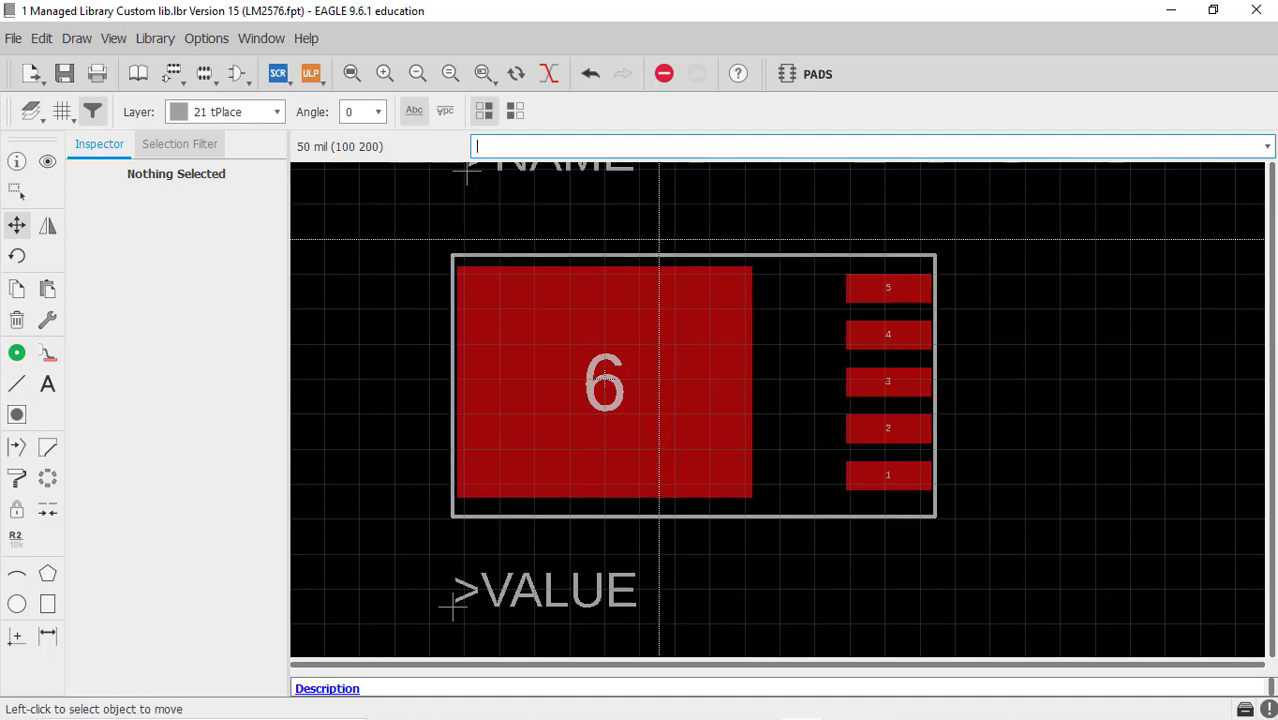
click(61, 114)
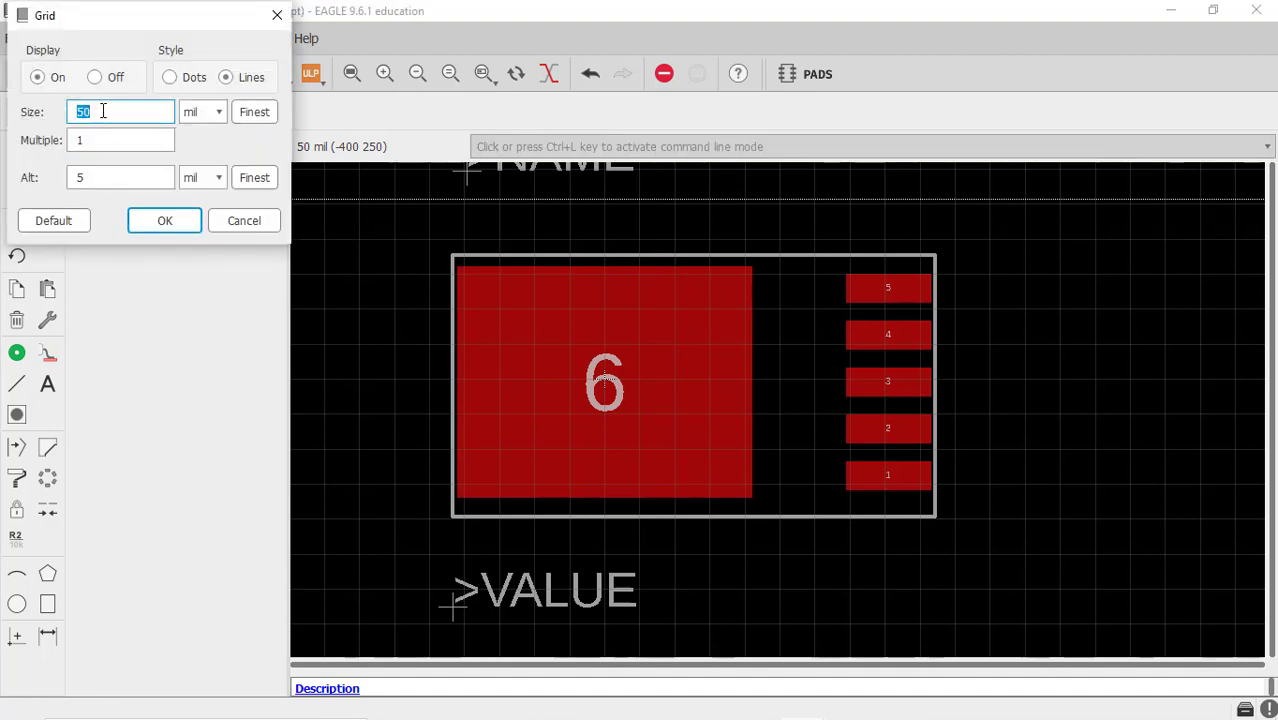
click(217, 115)
click(192, 144)
click(211, 178)
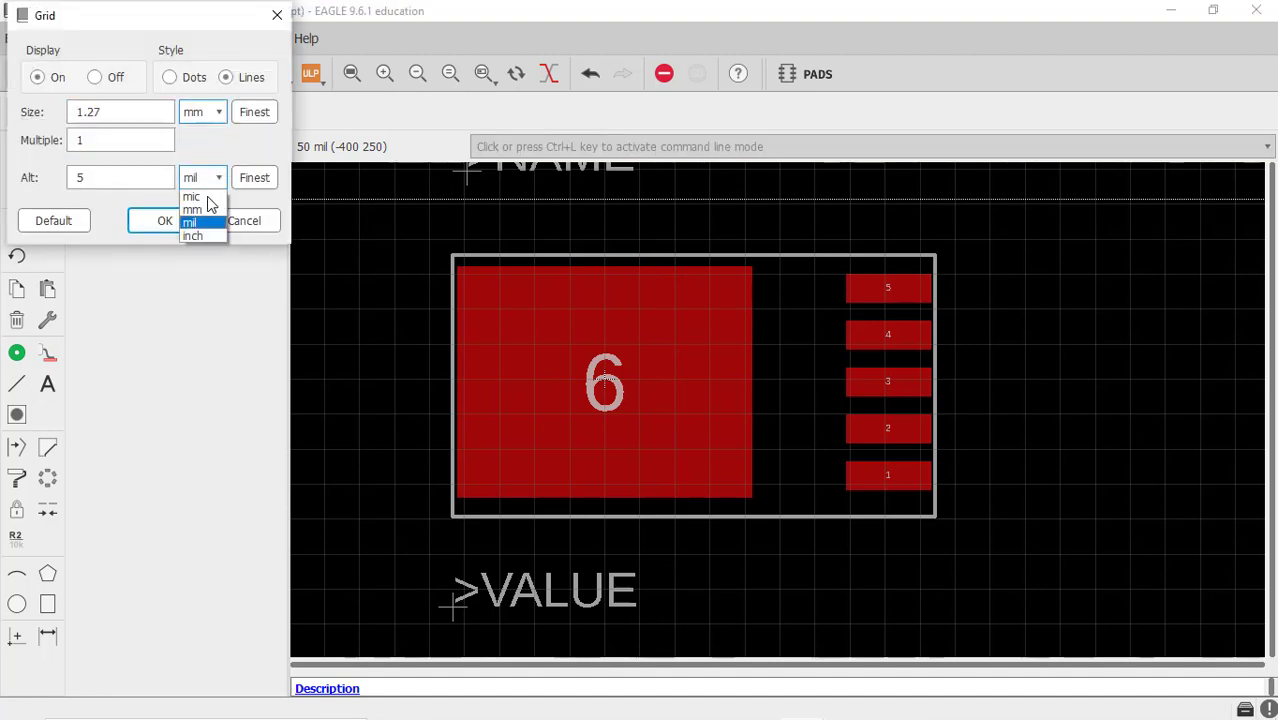
click(203, 212)
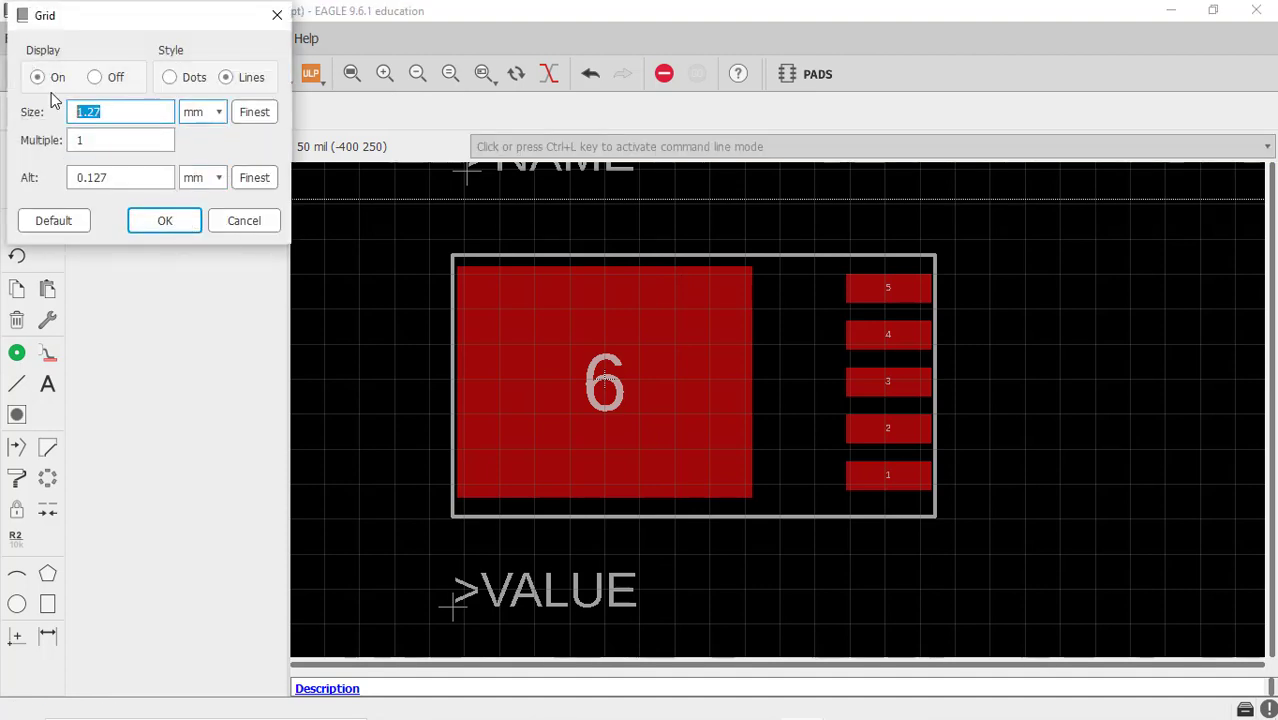
key(Return)
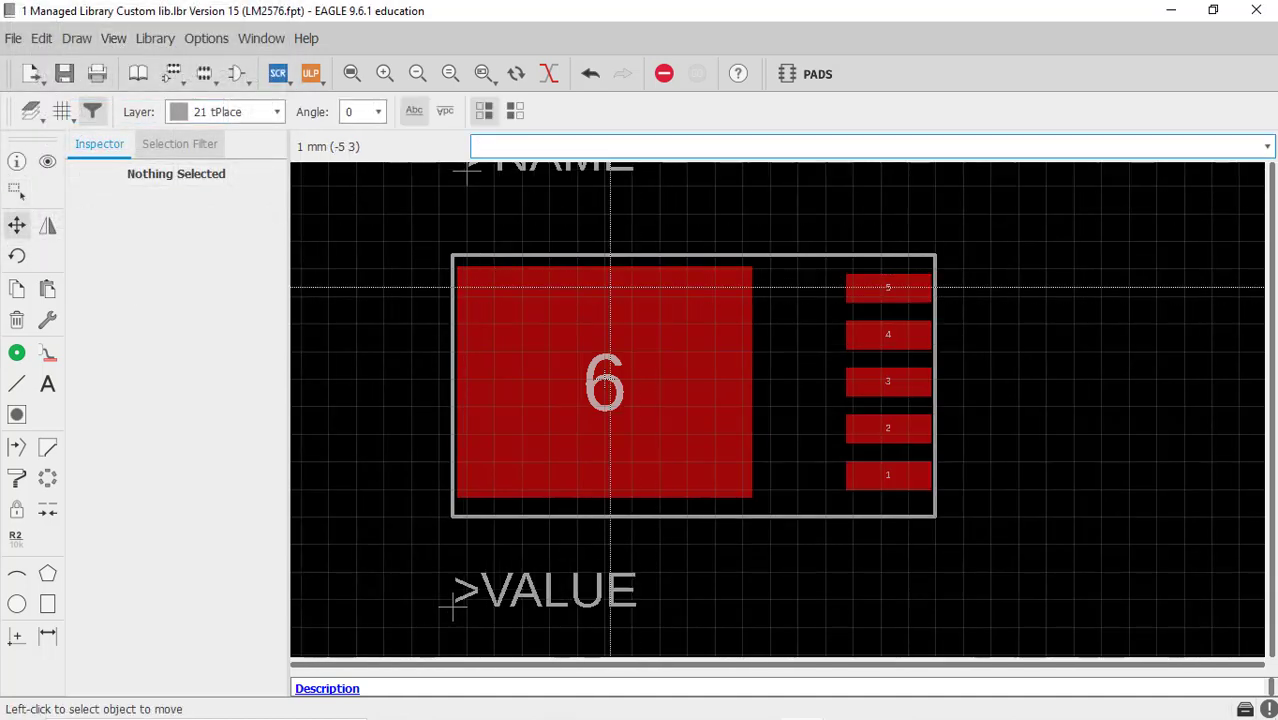
Step: Move the upper and lower lines of the footprint's silkscreen outline outward by about 2 mm each
click(672, 257)
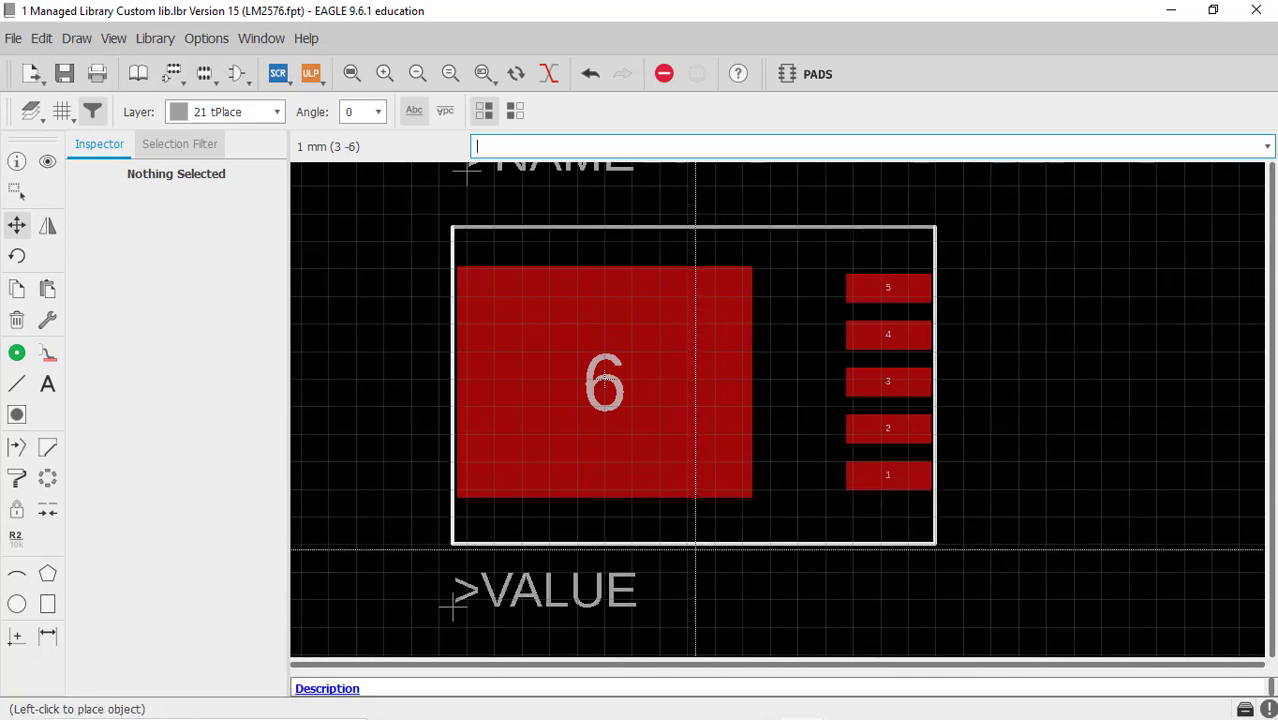
click(696, 549)
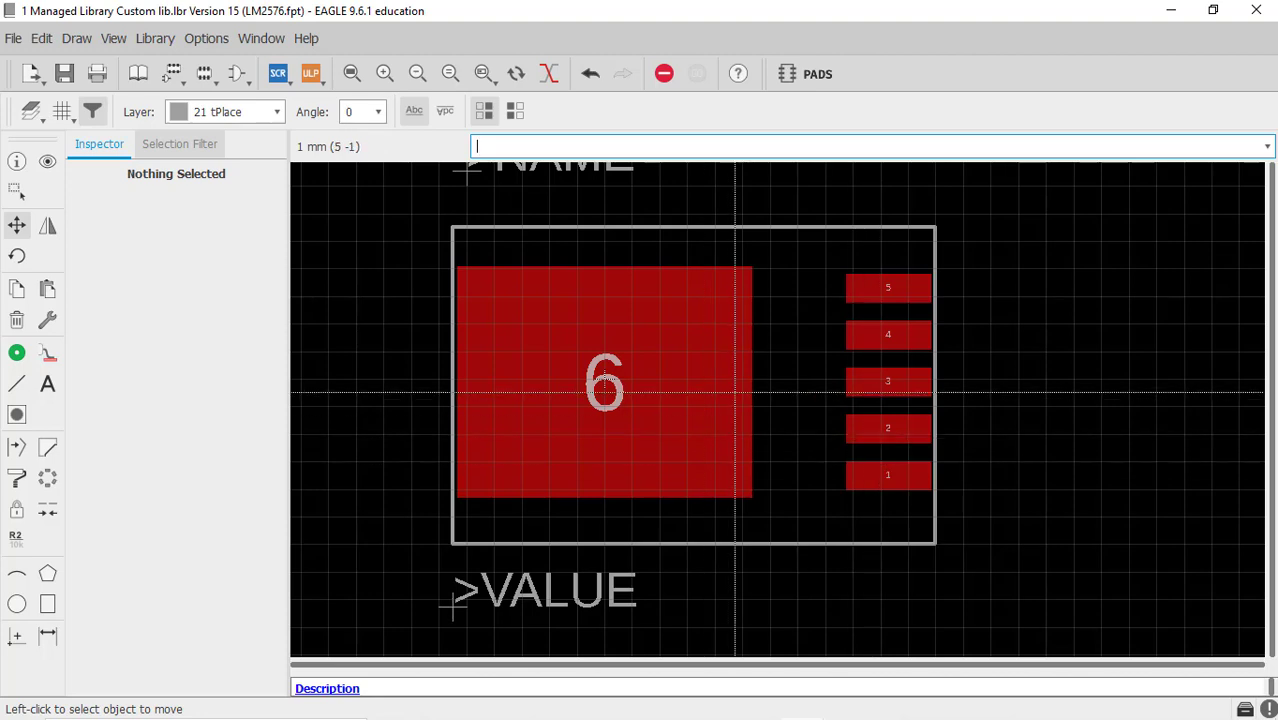
click(694, 241)
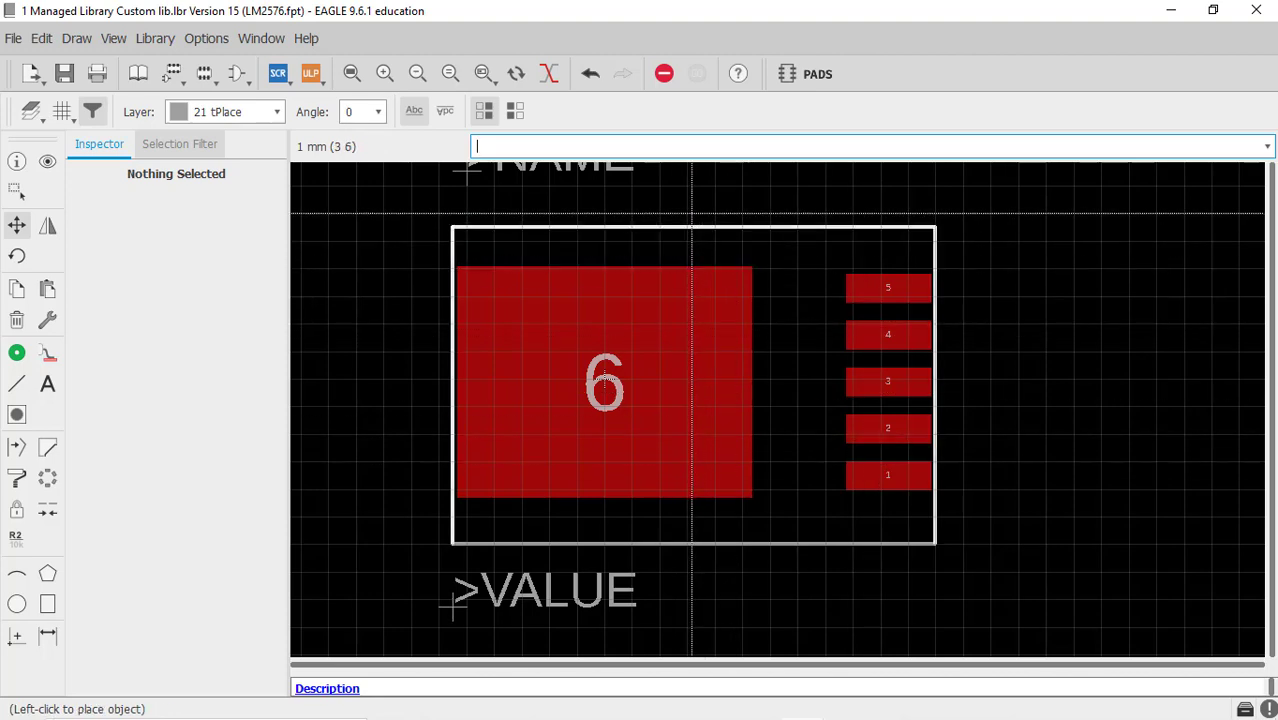
click(671, 180)
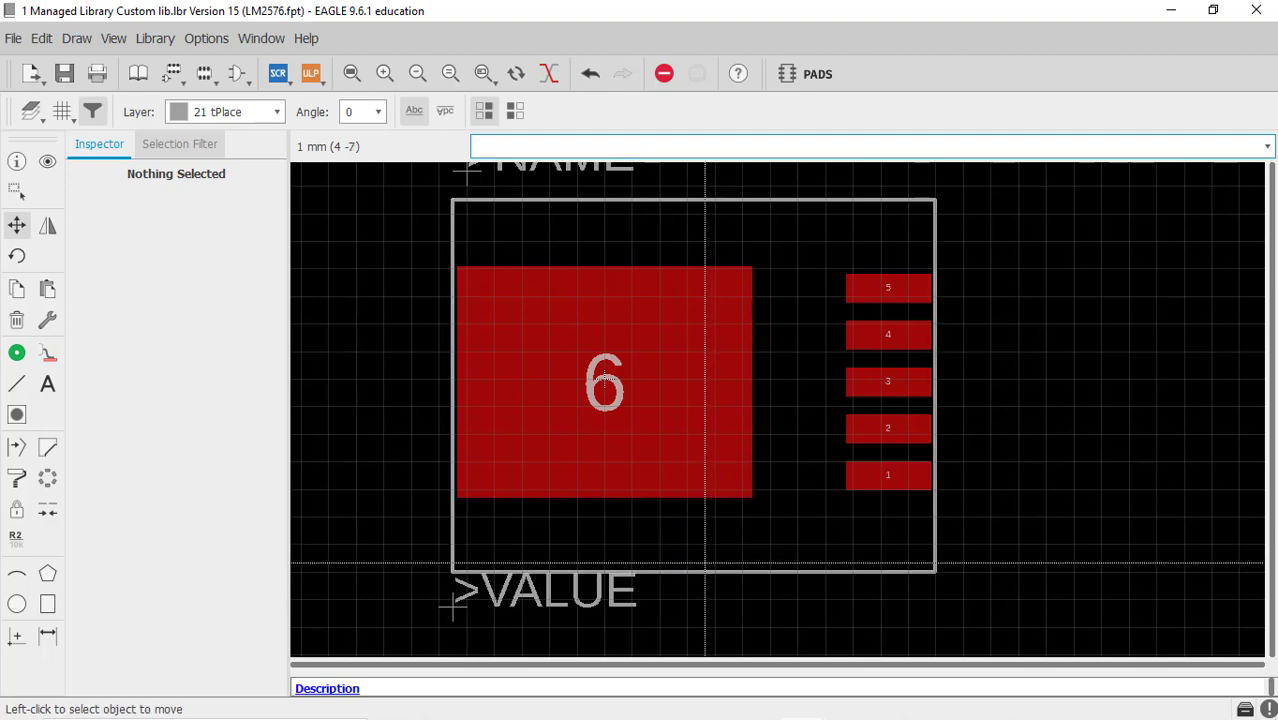
scroll(723, 453, down, 2)
scroll(750, 442, up, 2)
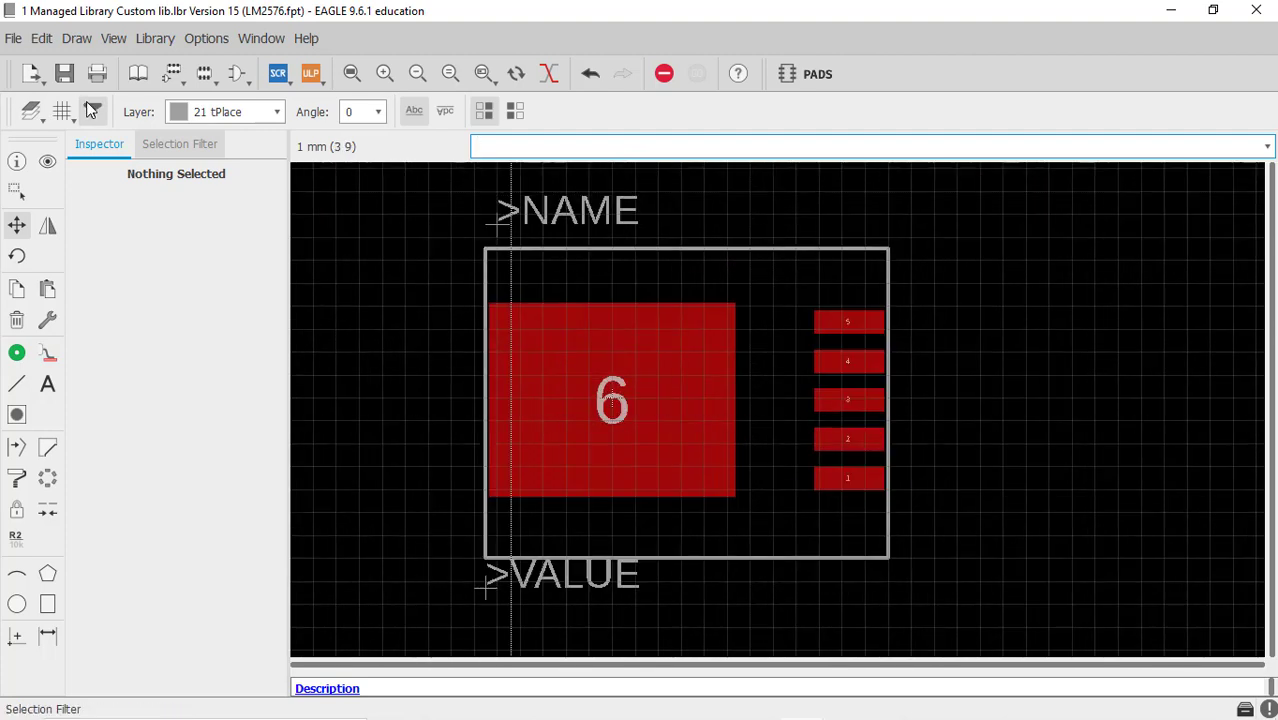
Step: Save the footprint changes and create another new version of the managed library
click(63, 73)
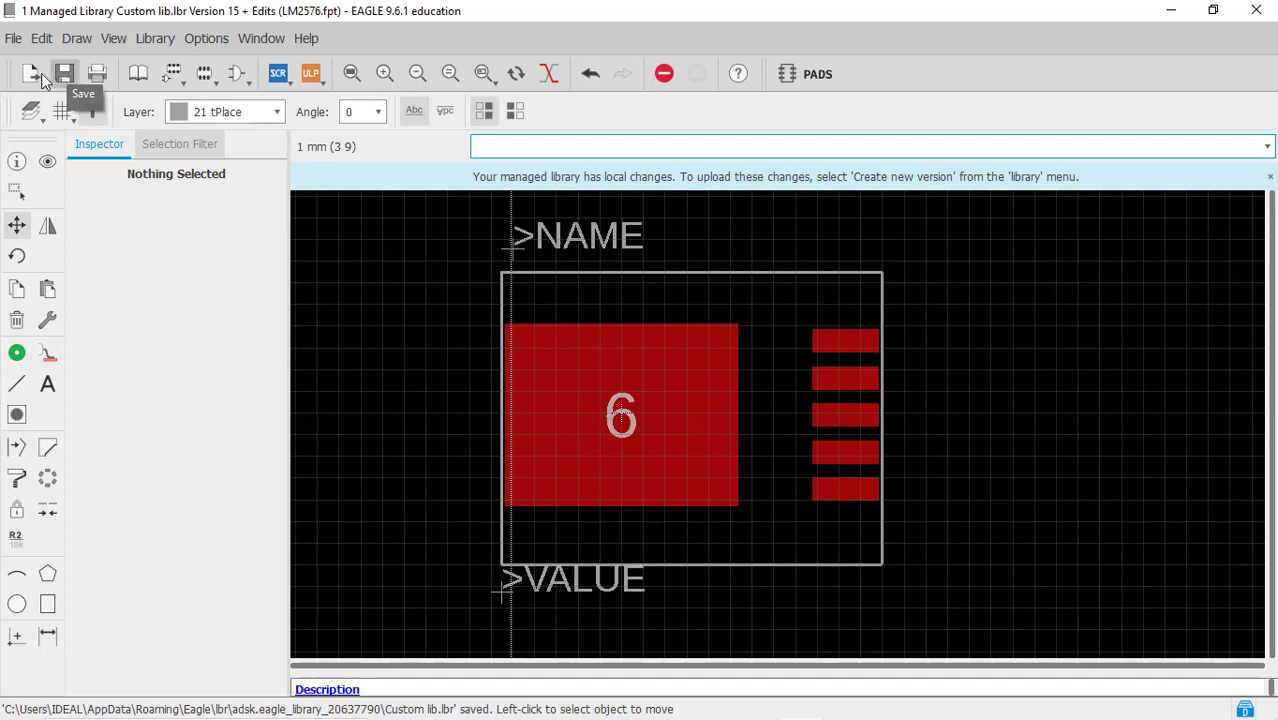
click(155, 38)
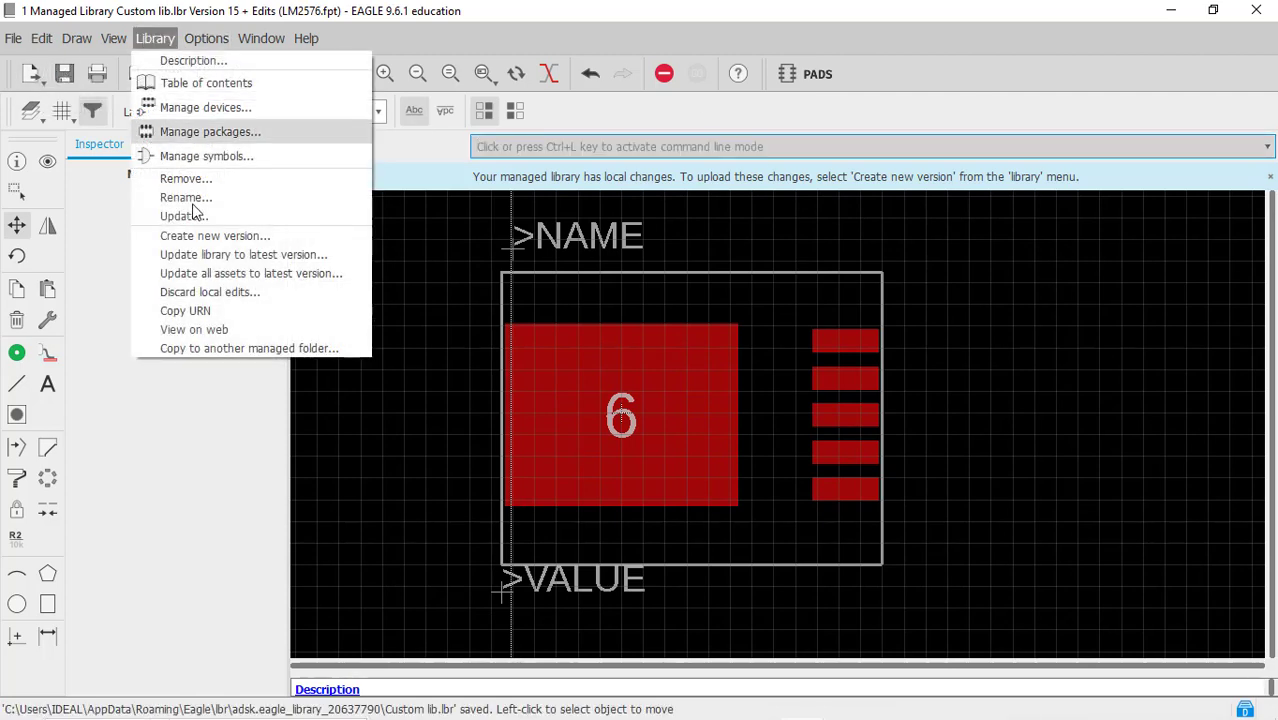
click(200, 236)
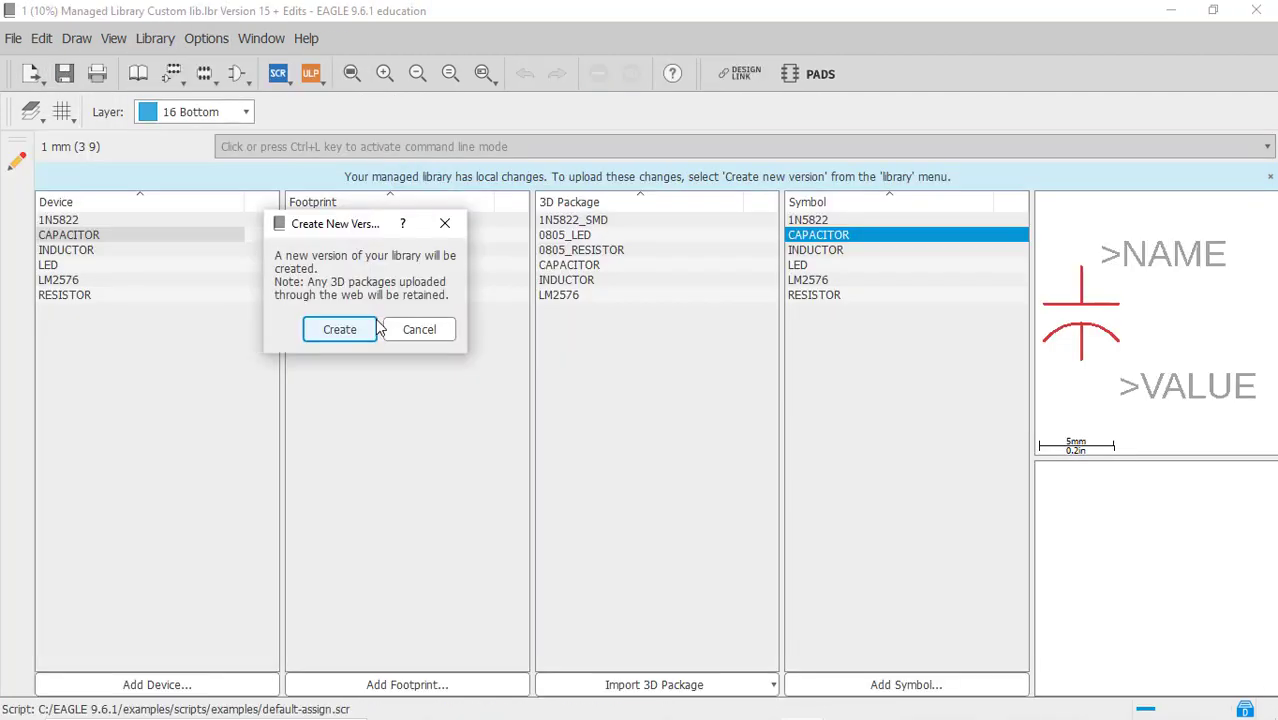
click(340, 330)
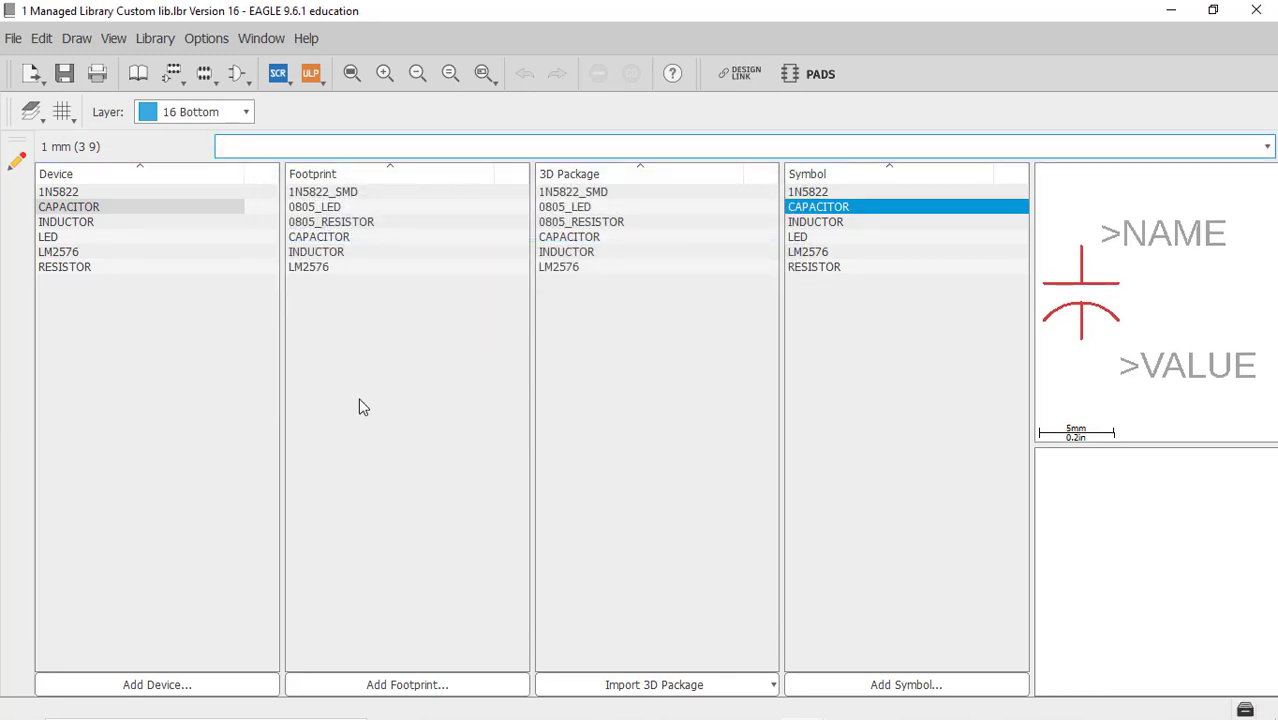
Step: Open the LM2576 device's 3D package, inspect the model against the enlarged outline from several angles, and close it without changes
click(60, 251)
right_click(60, 252)
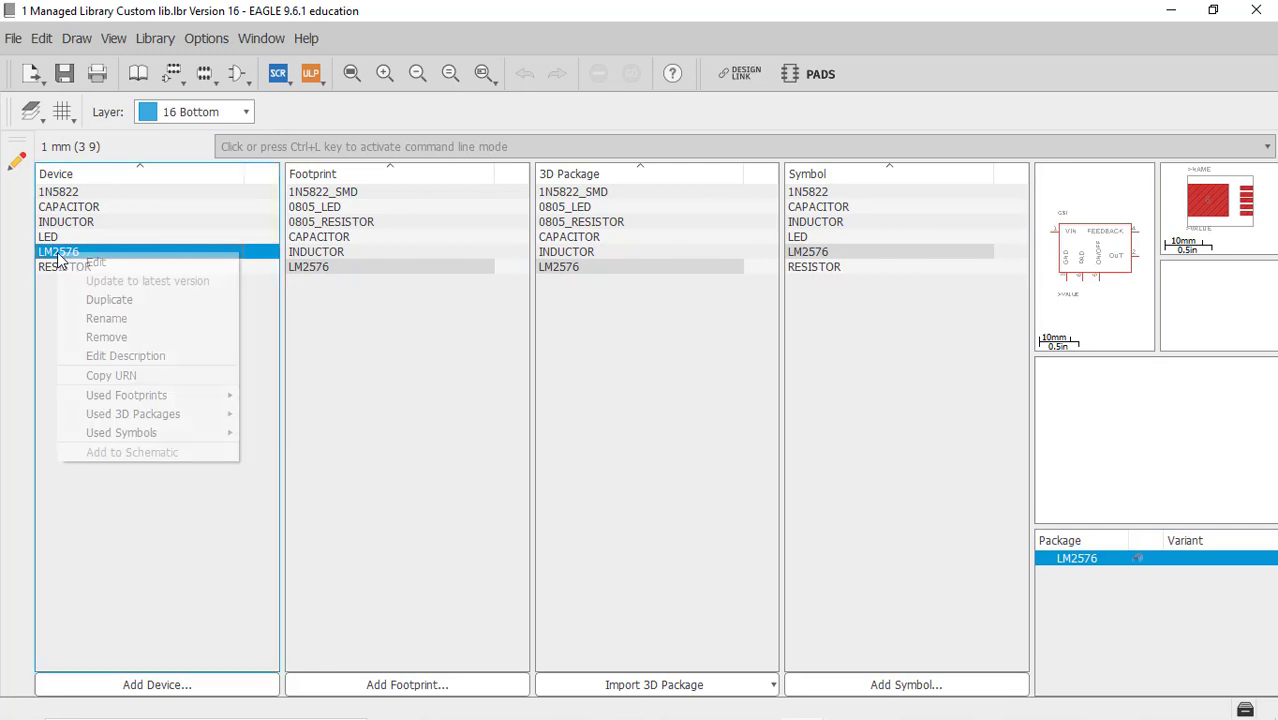
mouse_move(119, 418)
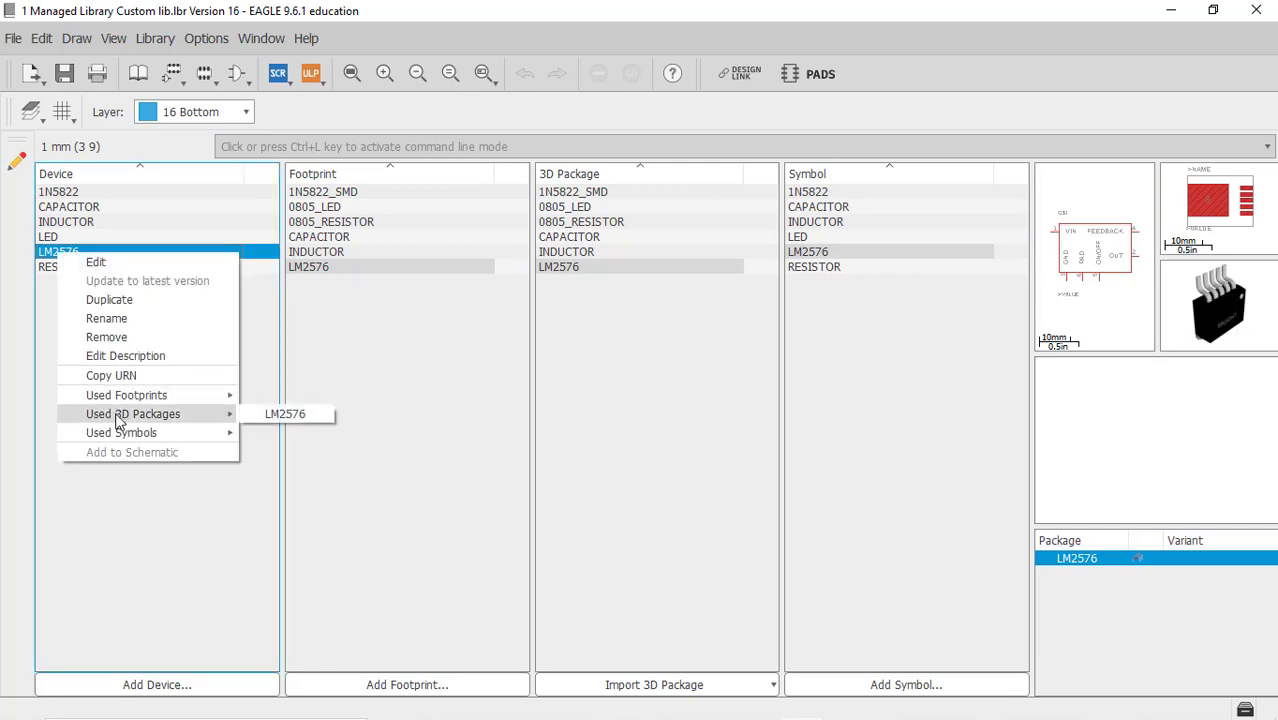
click(283, 416)
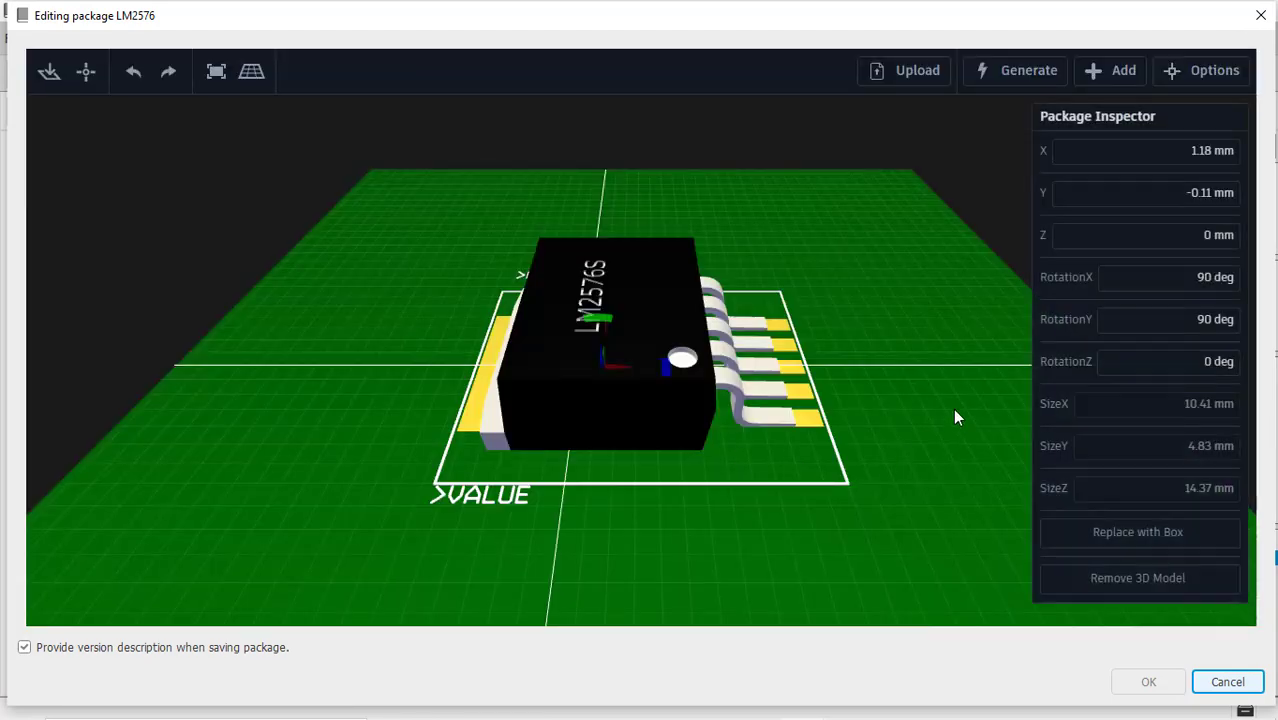
drag(953, 408, 831, 489)
drag(703, 557, 583, 500)
click(788, 412)
drag(788, 412, 936, 422)
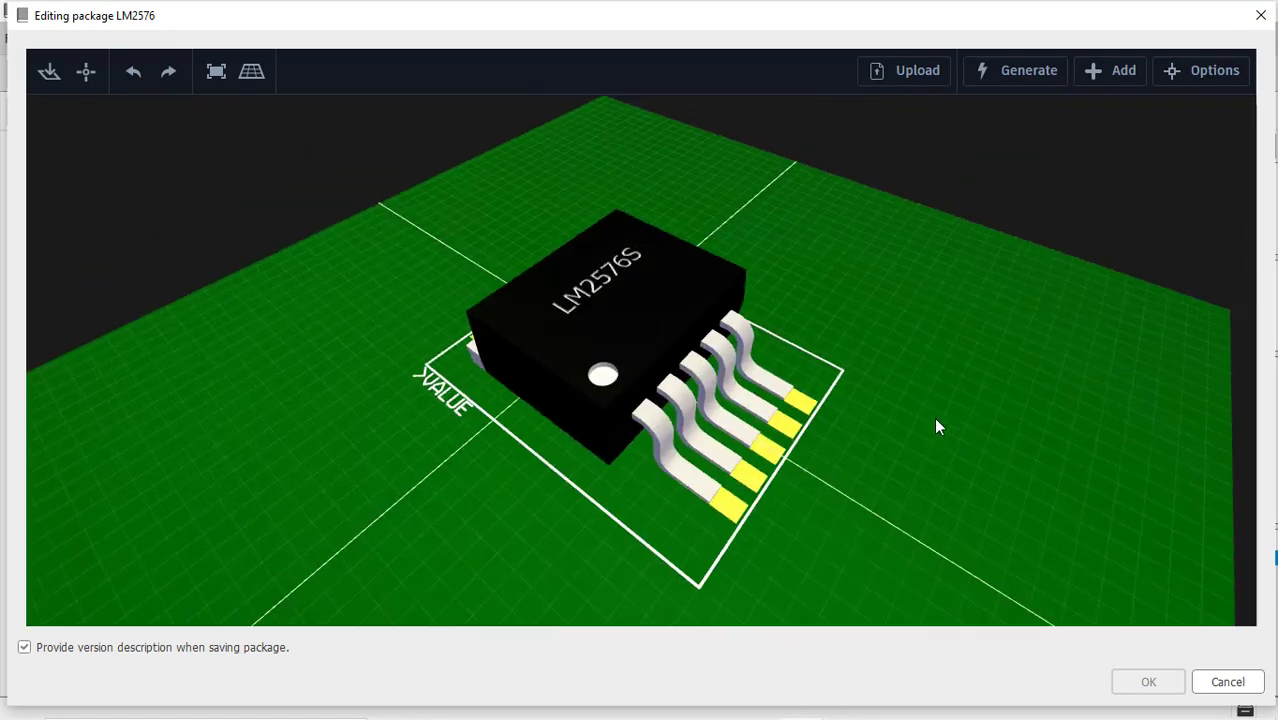
click(936, 422)
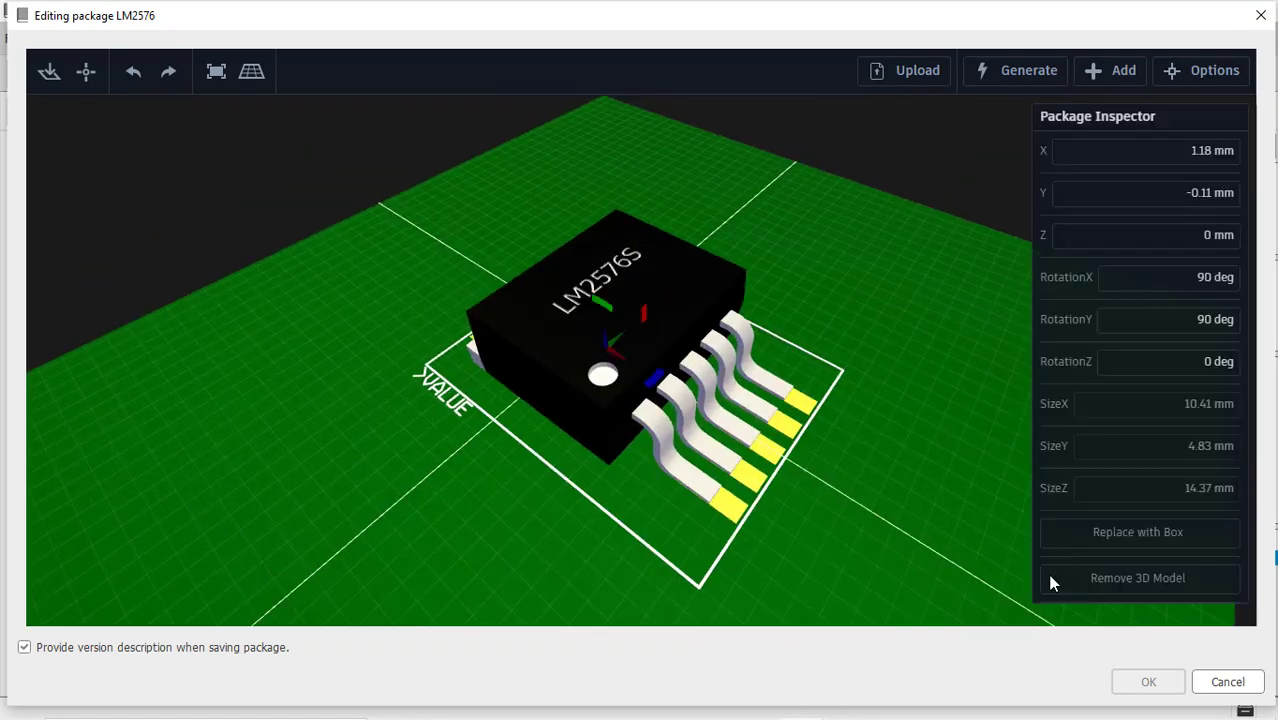
click(1224, 682)
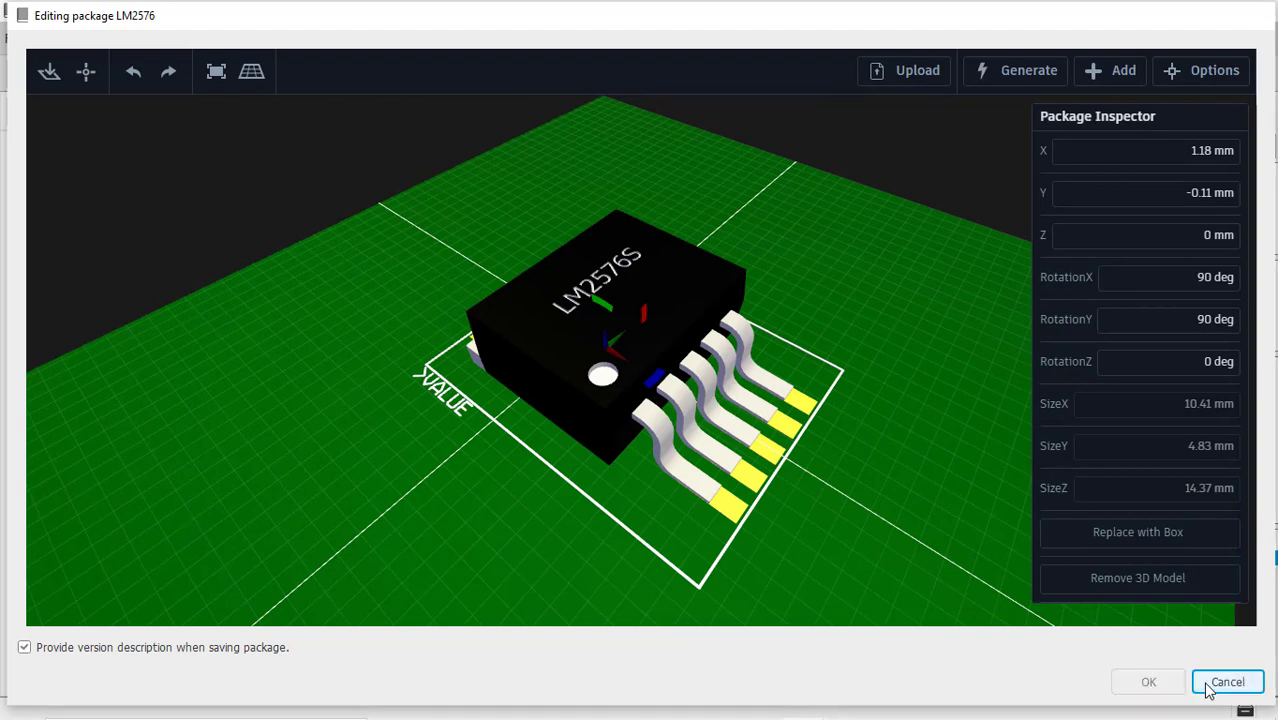